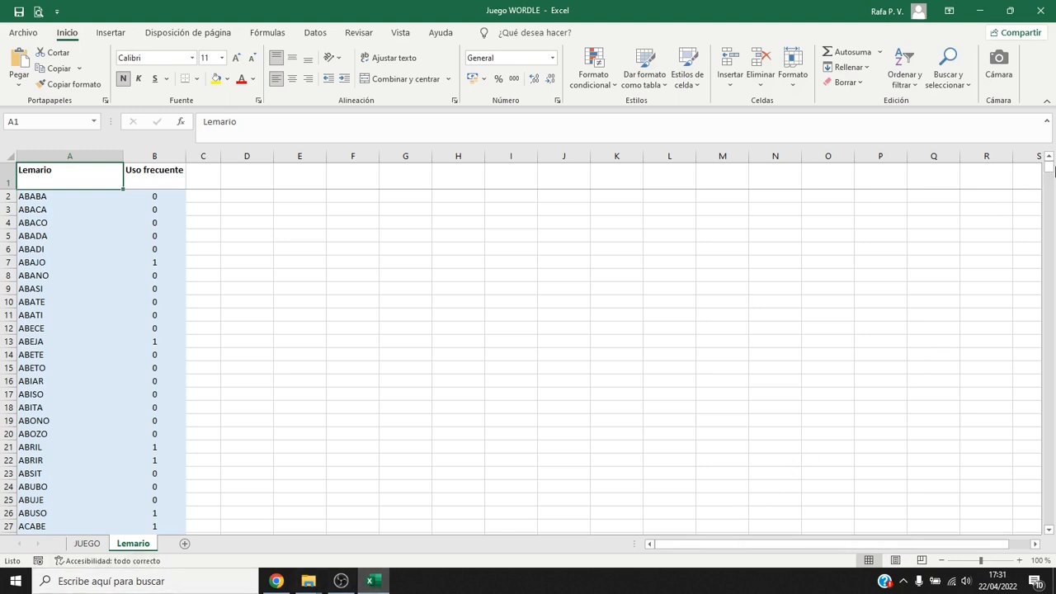
Examine the Uso frecuente column of the Lemario word list from its first entry down to its last
mouse_move(1052, 171)
mouse_down()
mouse_move(1049, 529)
mouse_move(1052, 168)
mouse_up()
click(164, 197)
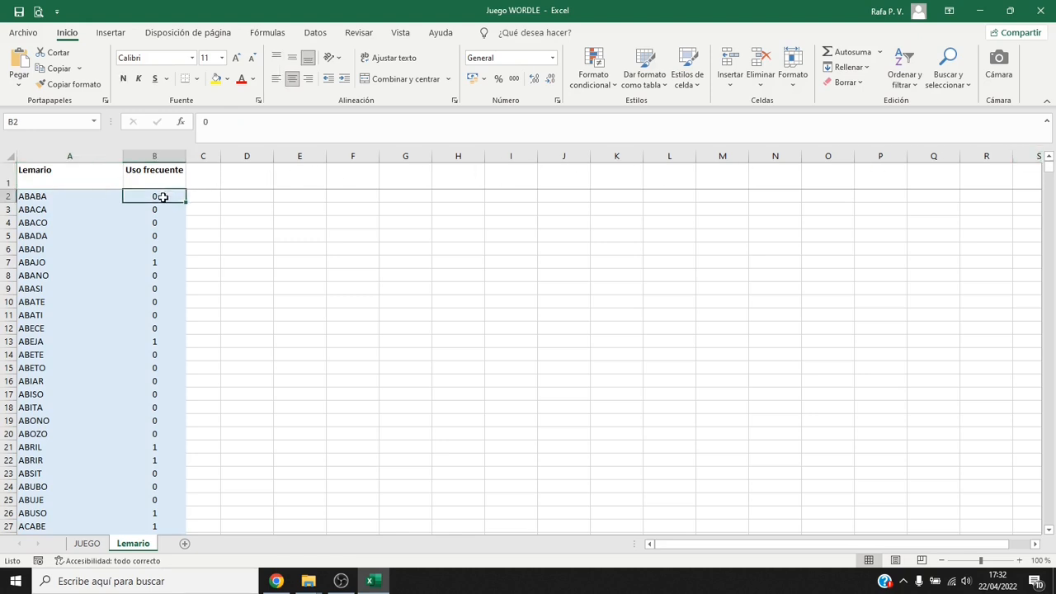
key(ctrl+shift+Down)
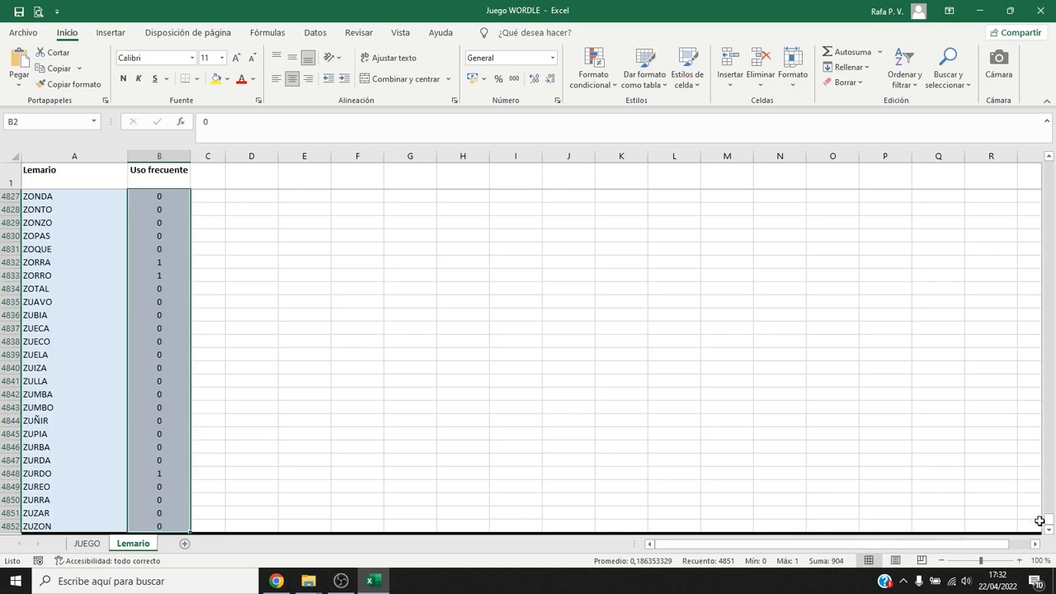
drag(1049, 520, 1049, 155)
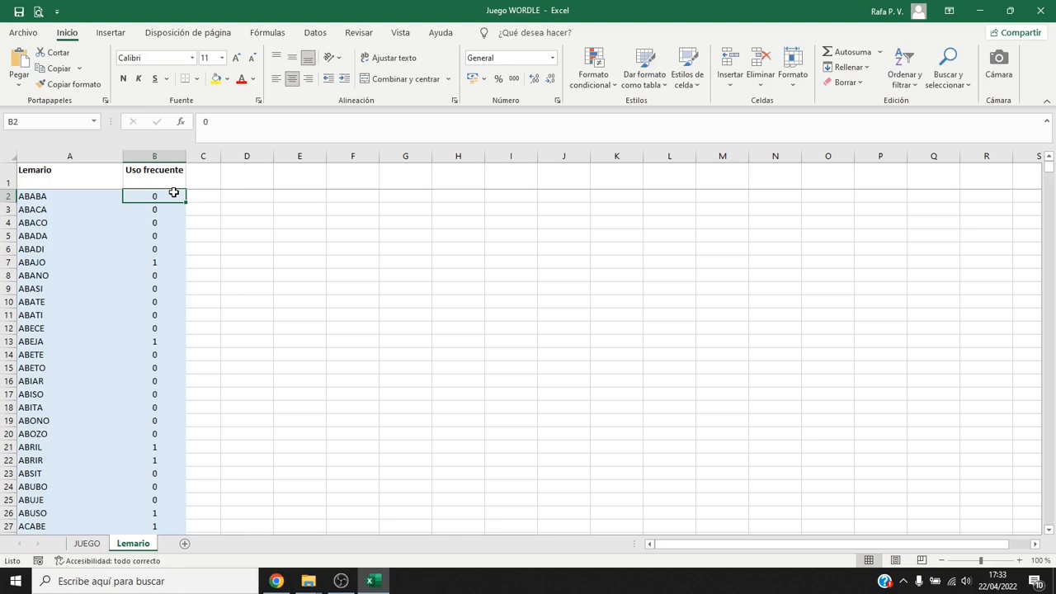
Enter the label "Sólo palabras de uso frecuente:" in B2 of the JUEGO sheet and right-align it
click(88, 545)
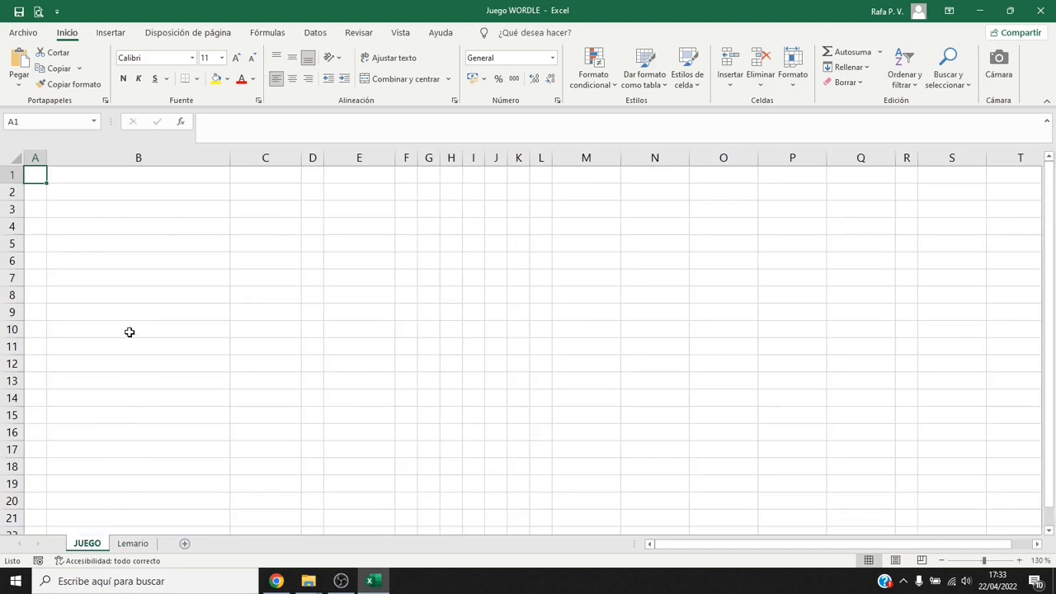
click(78, 197)
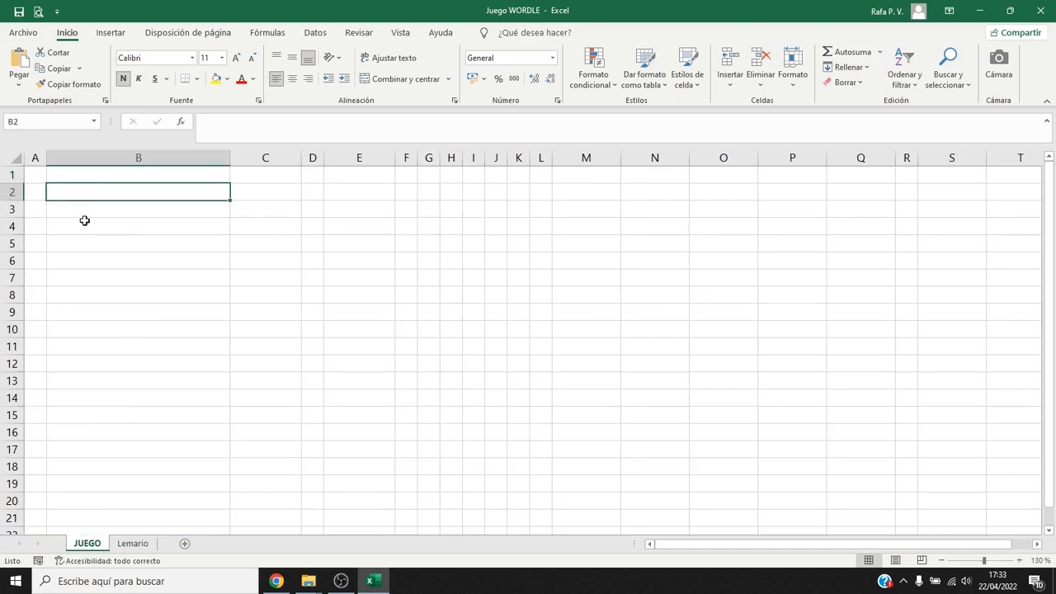
text(Sólo pala)
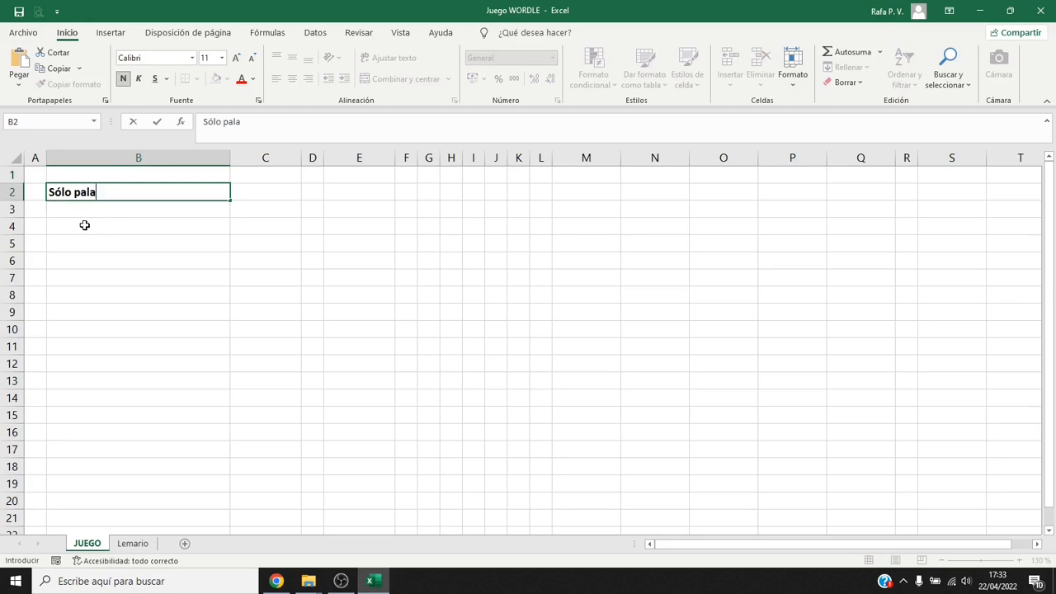
text(bras de uso frecuente:)
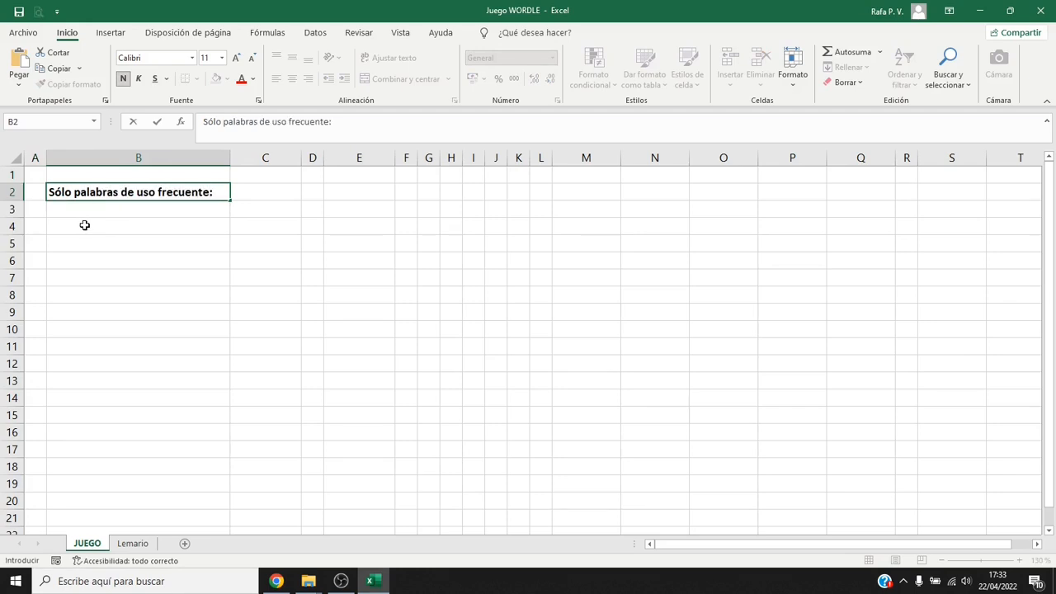
key(Return)
click(93, 194)
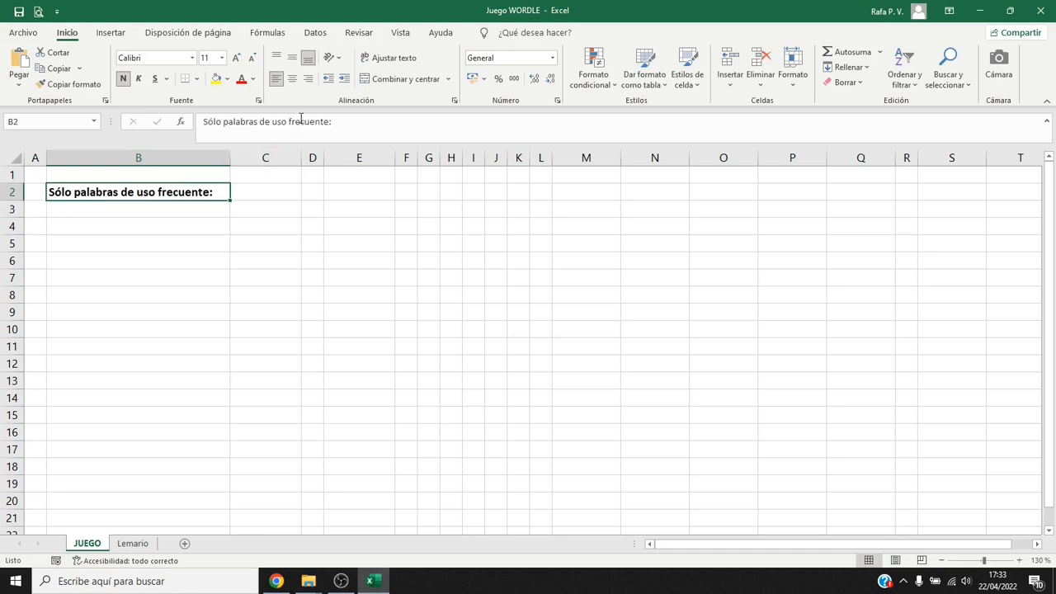
click(308, 79)
click(278, 194)
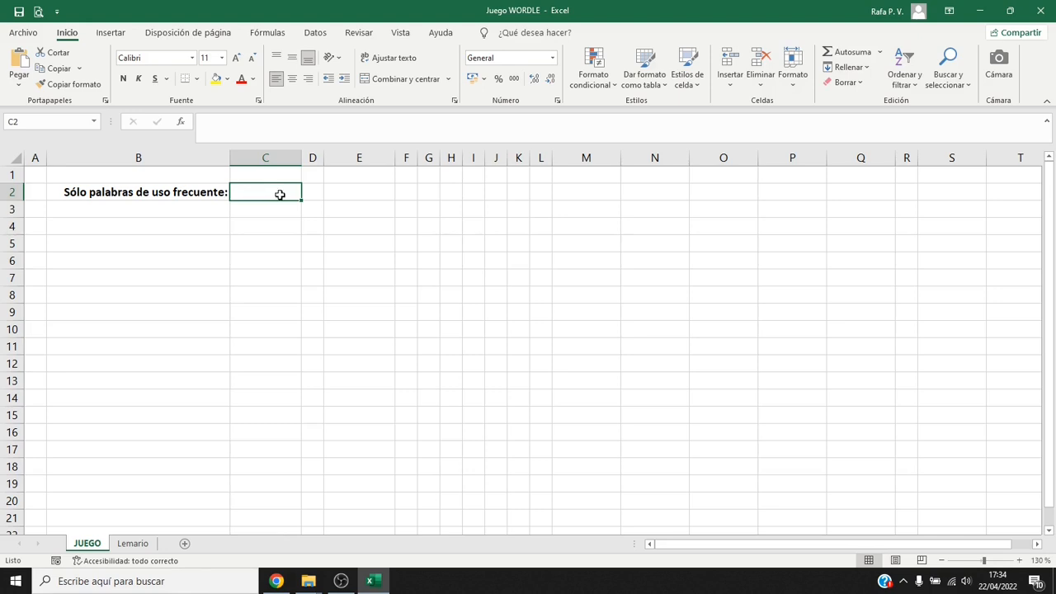
Enable Programador among the main ribbon tabs in the ribbon customization options
click(33, 34)
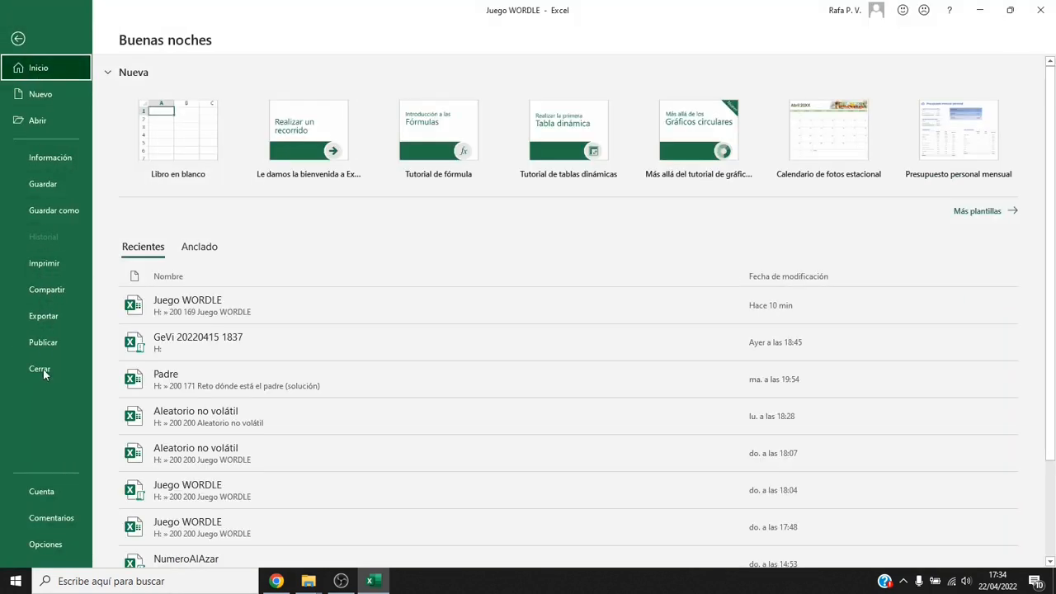
click(45, 544)
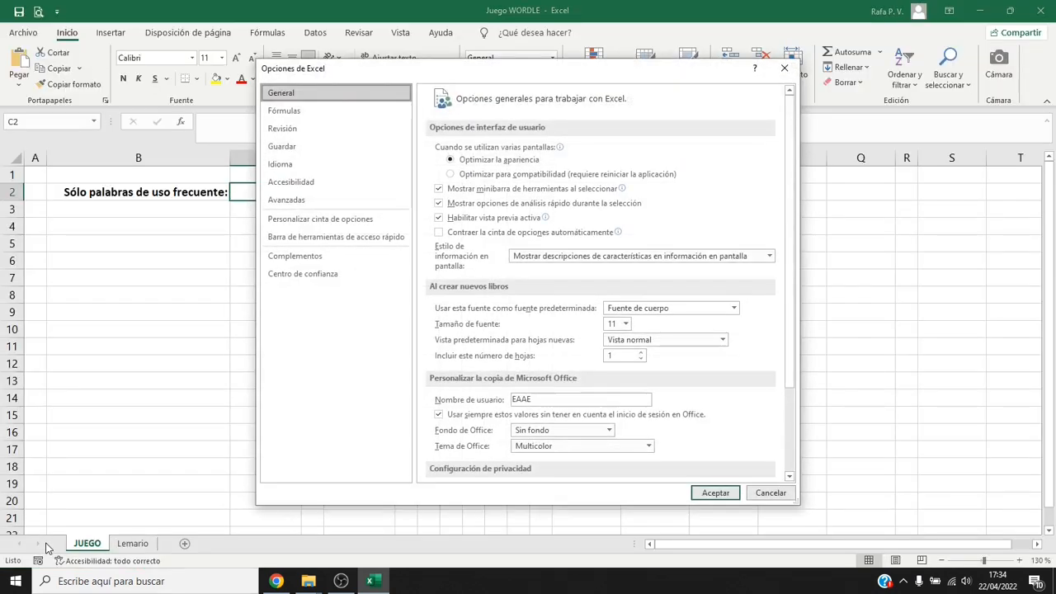
click(302, 223)
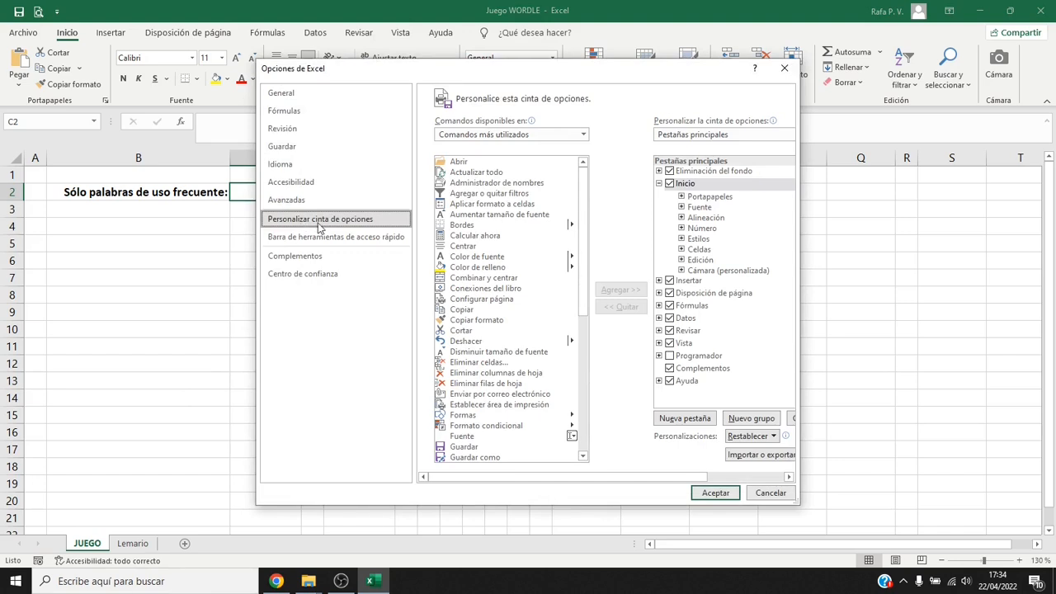
click(670, 356)
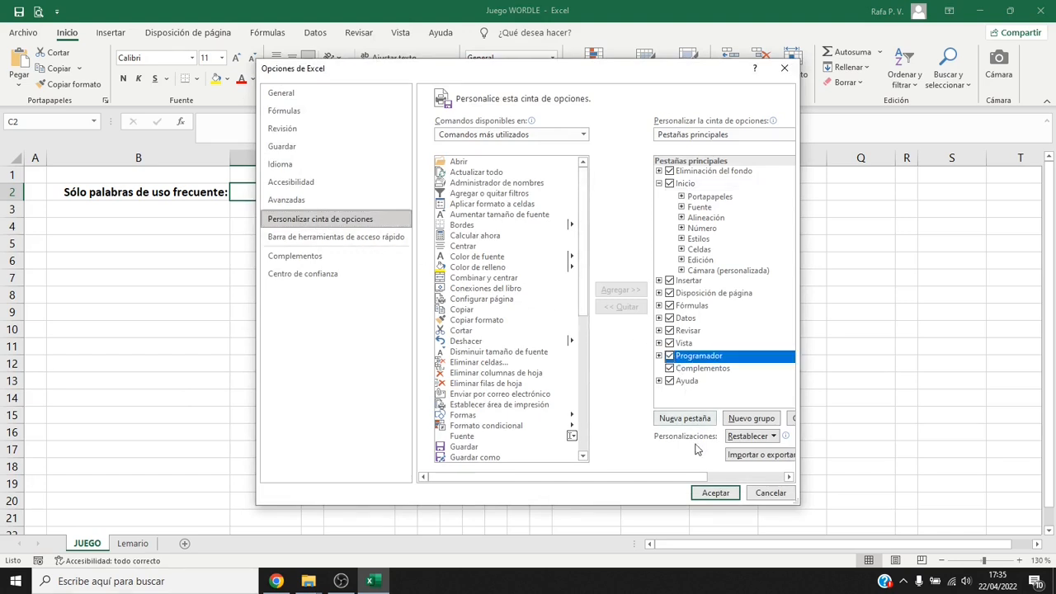
click(715, 493)
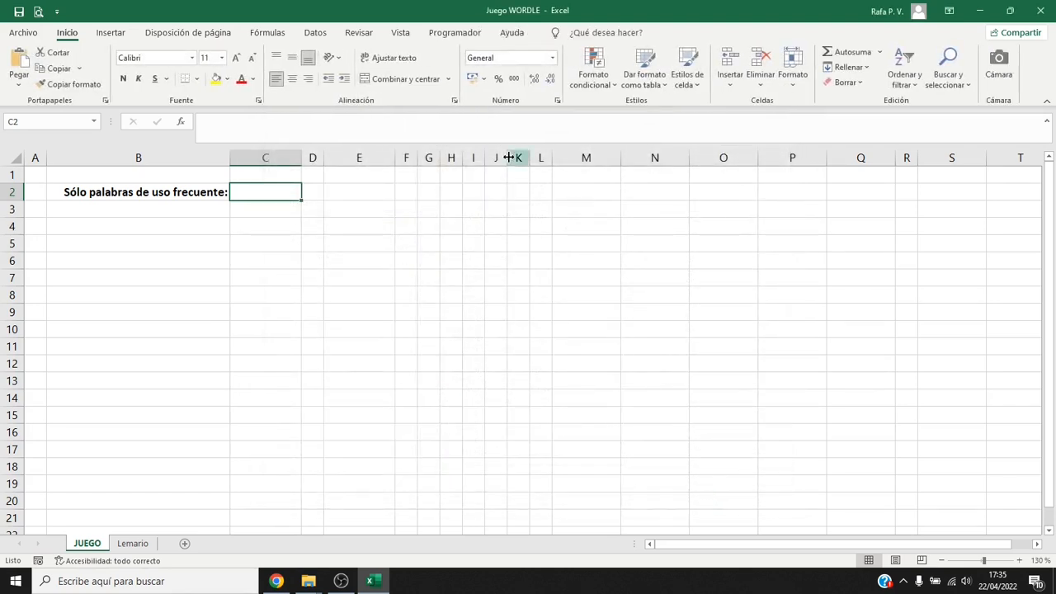
Insert a form-control checkbox in cell C2 of the JUEGO sheet
click(445, 33)
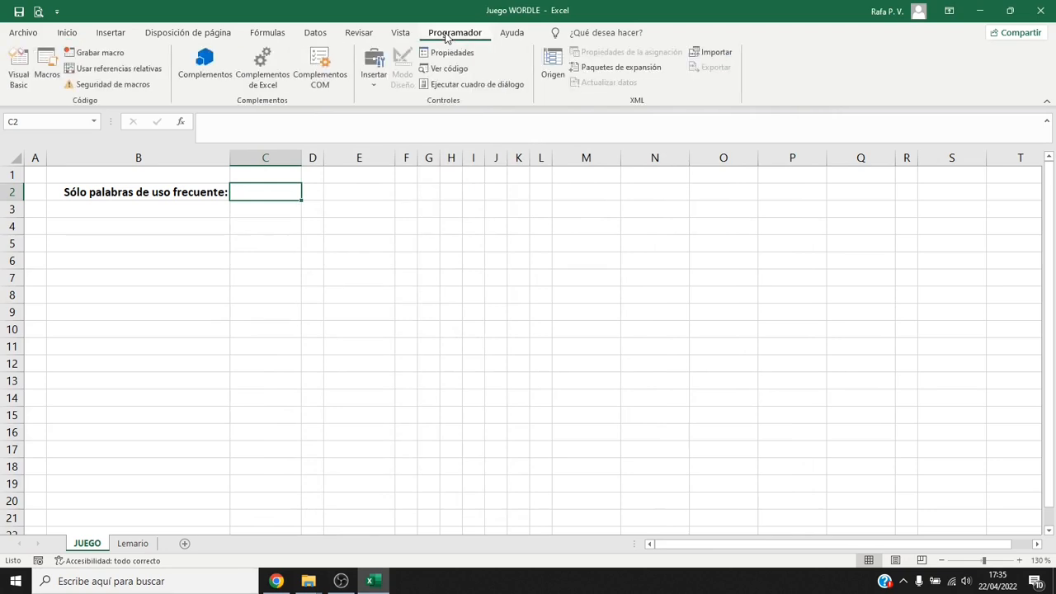
click(376, 83)
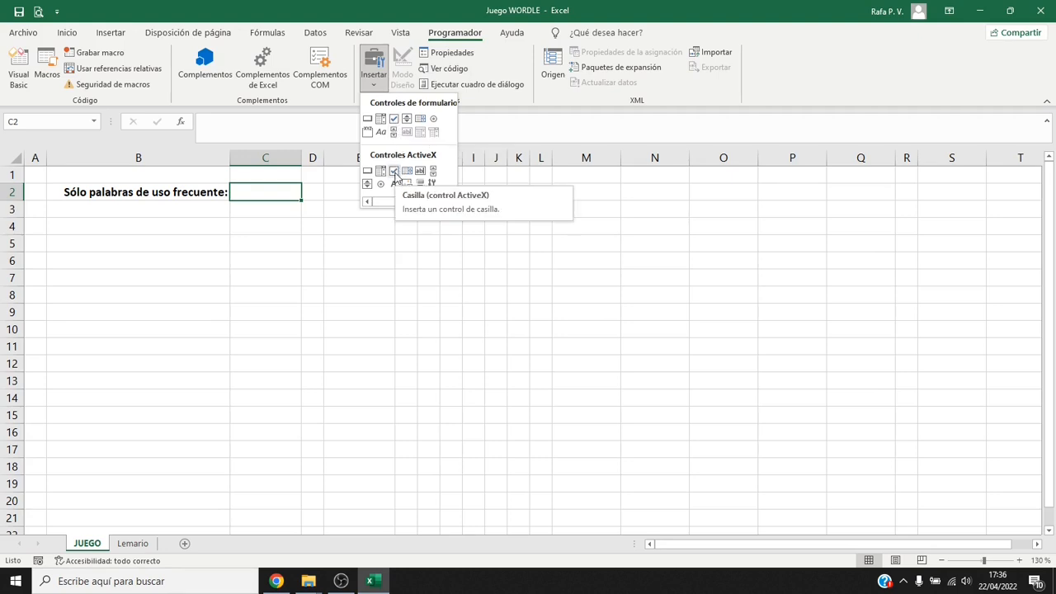
click(396, 120)
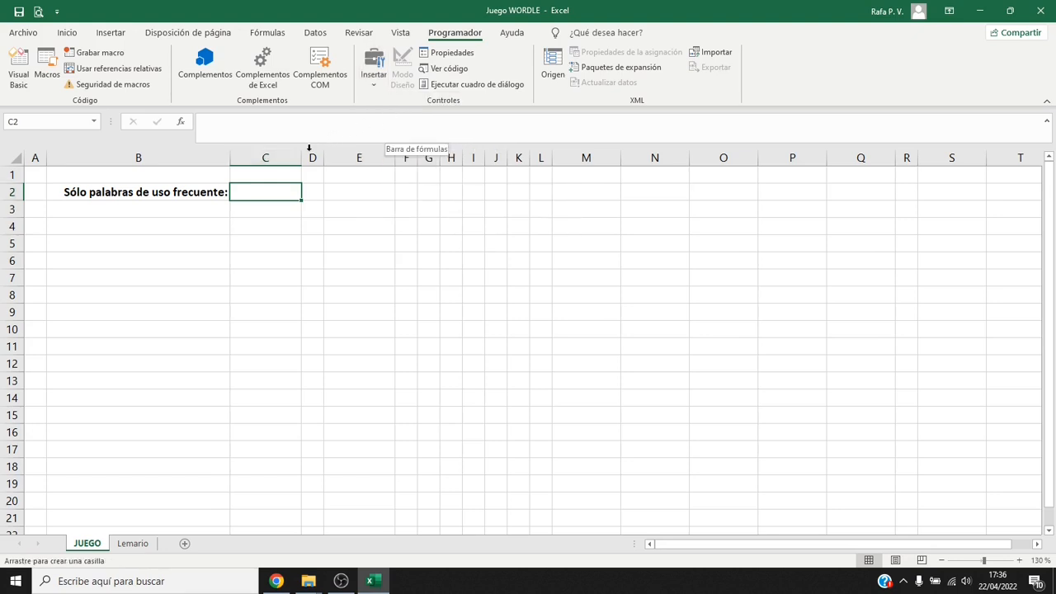
click(235, 188)
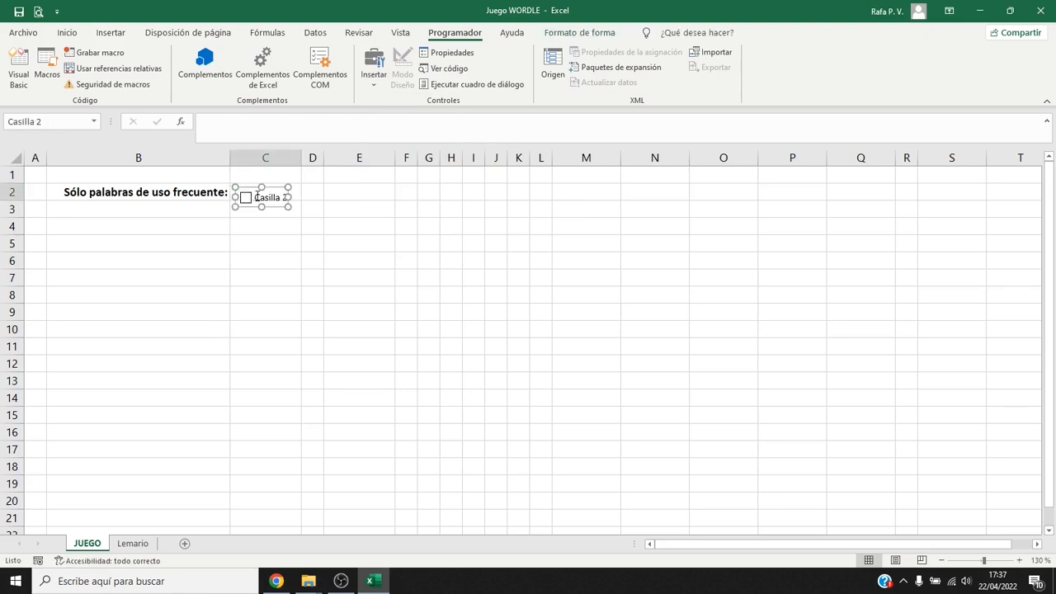
Remove the checkbox's caption, shrink its frame to the box itself and align it beside the label in C2
click(254, 198)
key(Delete)
key(Delete)
key(Delete)
key(Delete)
key(Delete)
key(Delete)
key(Delete)
key(Delete)
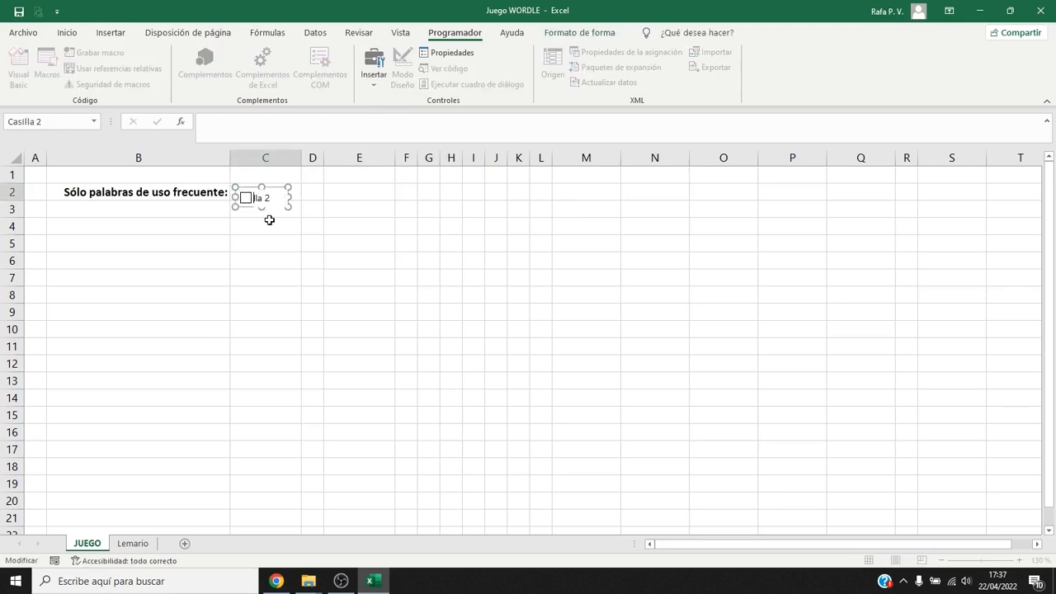
drag(288, 197, 240, 190)
drag(240, 189, 241, 190)
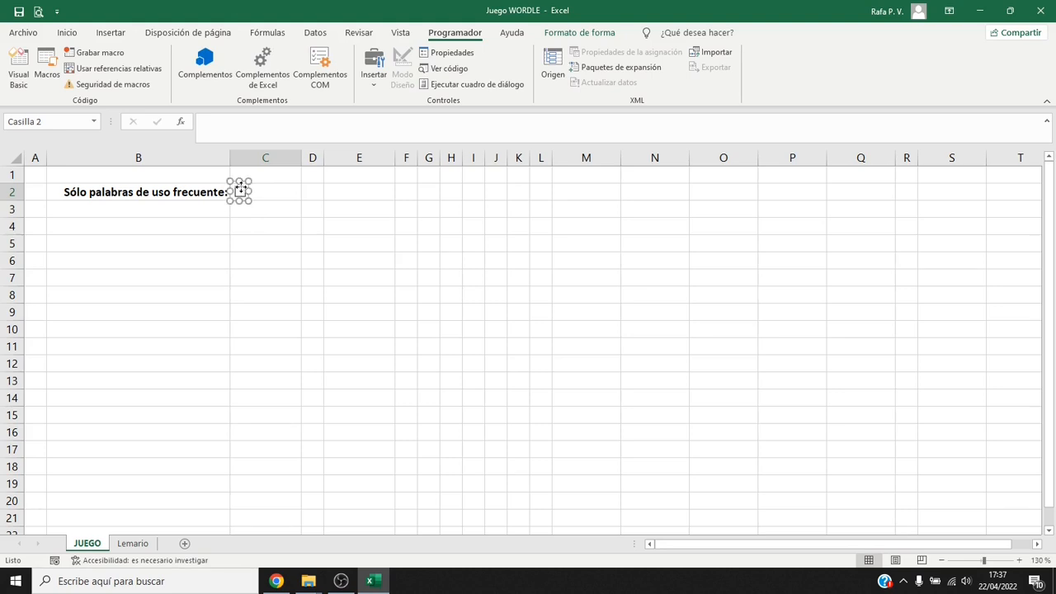
Link the checkbox to cell $E$2 in its control format and deselect it
right_click(242, 191)
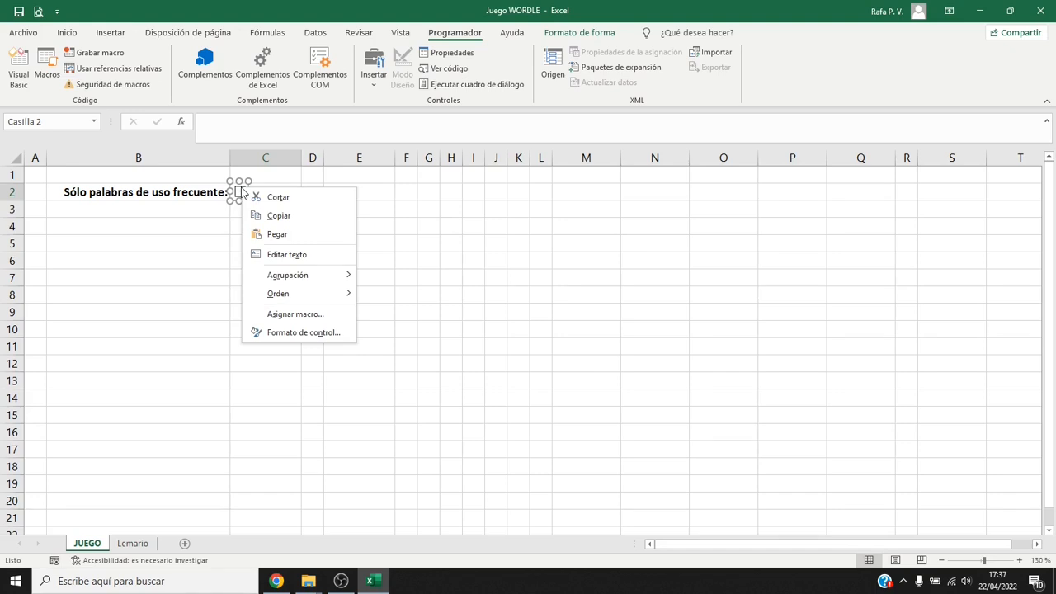
click(280, 334)
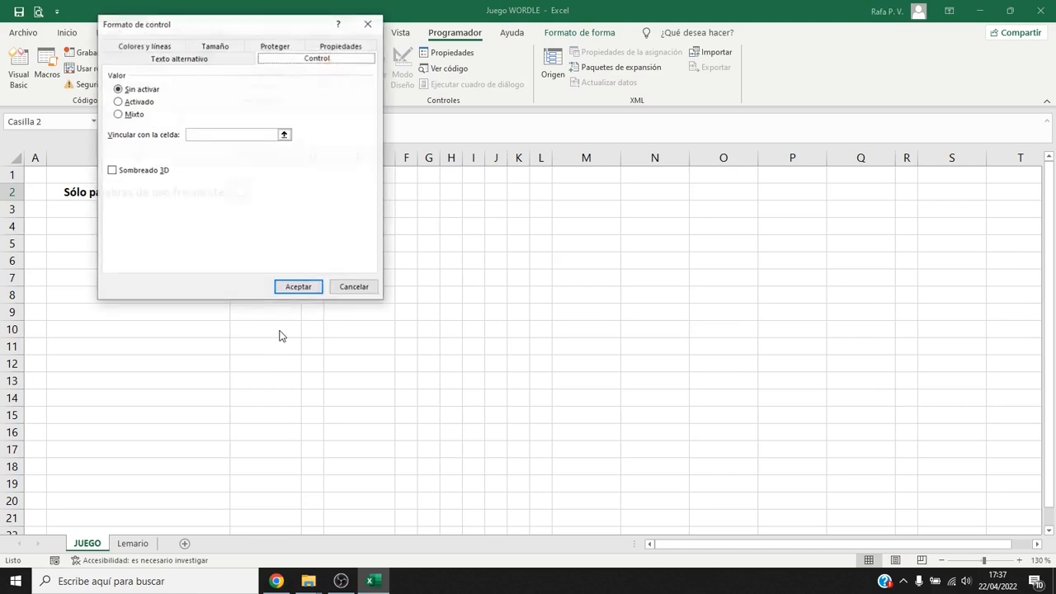
click(285, 135)
click(355, 192)
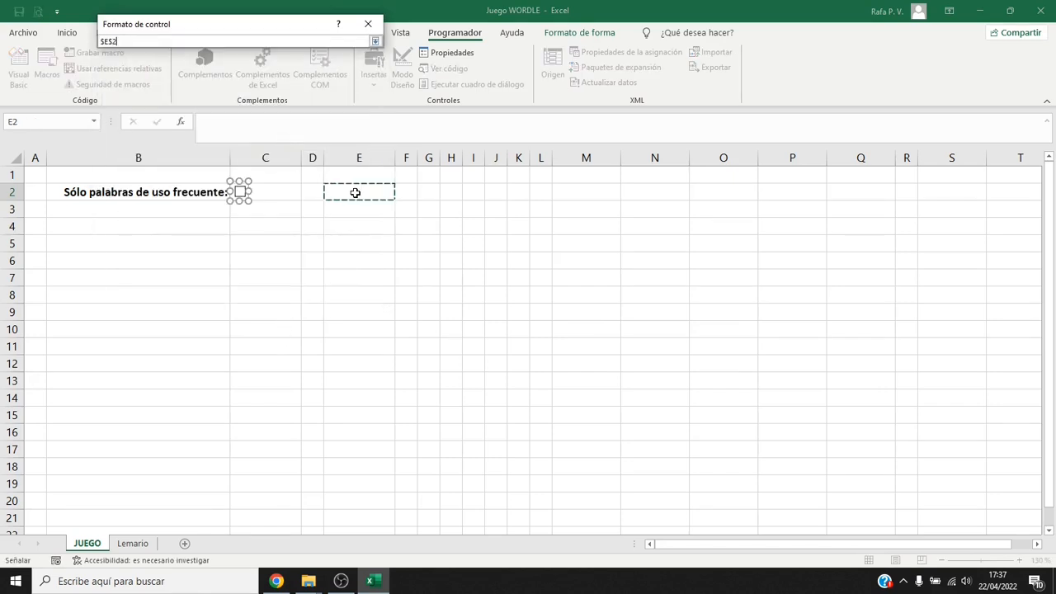
click(374, 42)
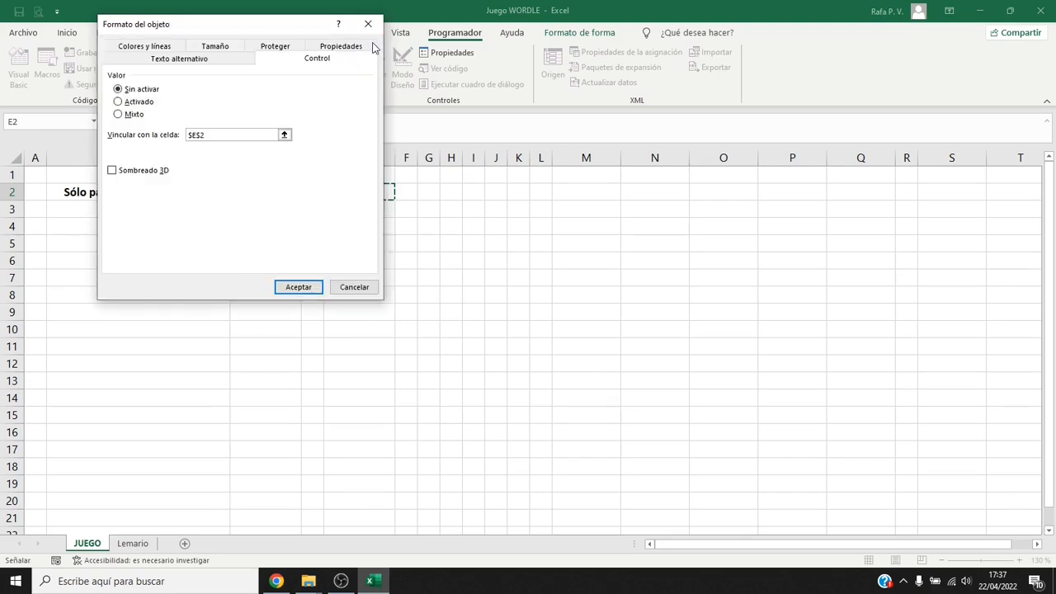
click(292, 289)
key(Escape)
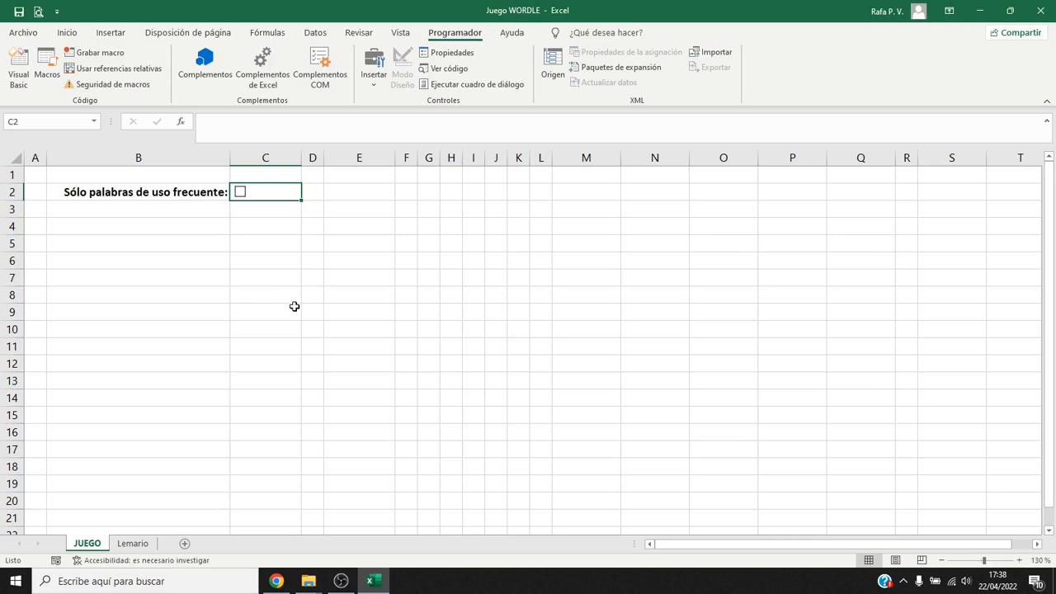
Toggle the checkbox in C2 several times to test its link to E2
click(241, 194)
click(241, 195)
click(240, 194)
Add the column header "Ordinal" in C1 of the Lemario sheet
click(134, 544)
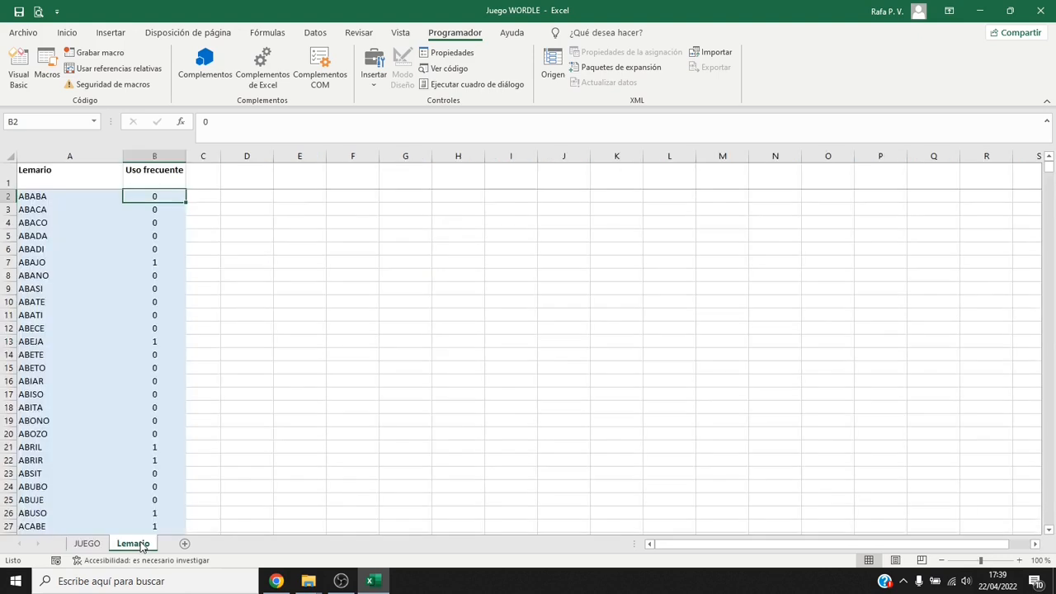
click(219, 170)
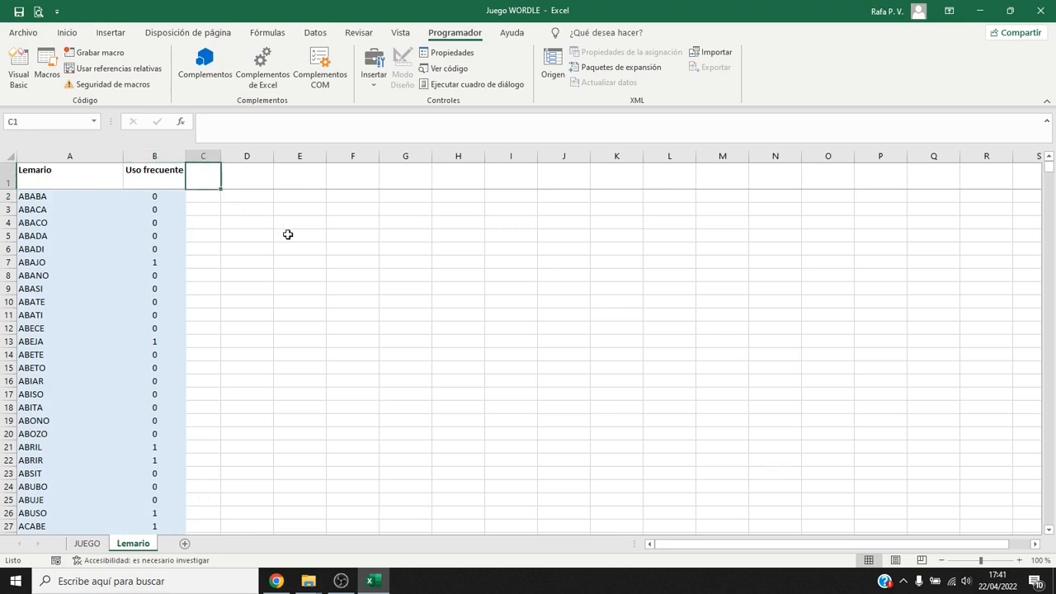
key(F2)
text(Ordinal)
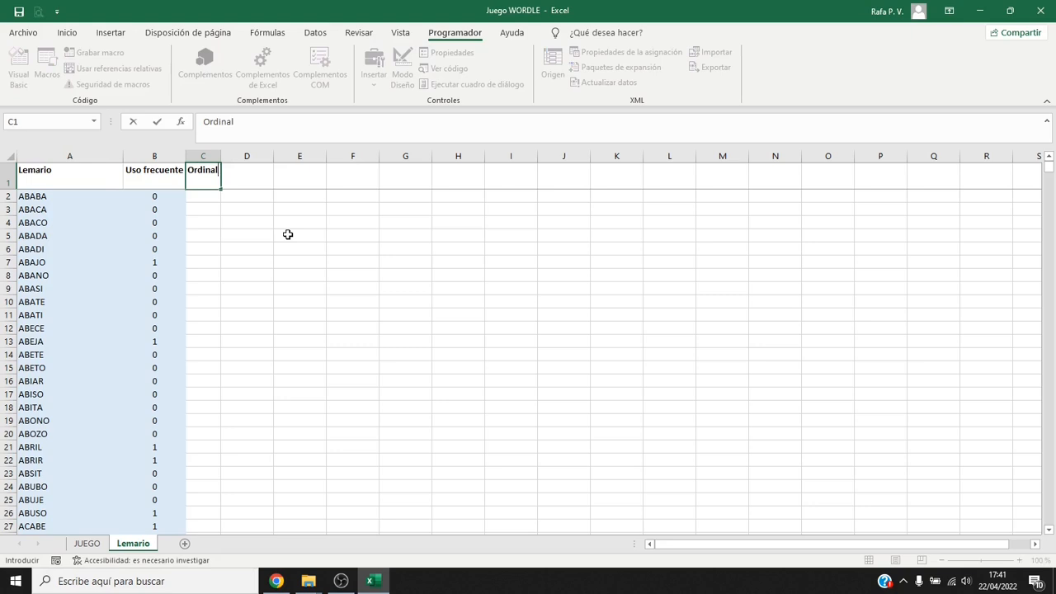
key(Return)
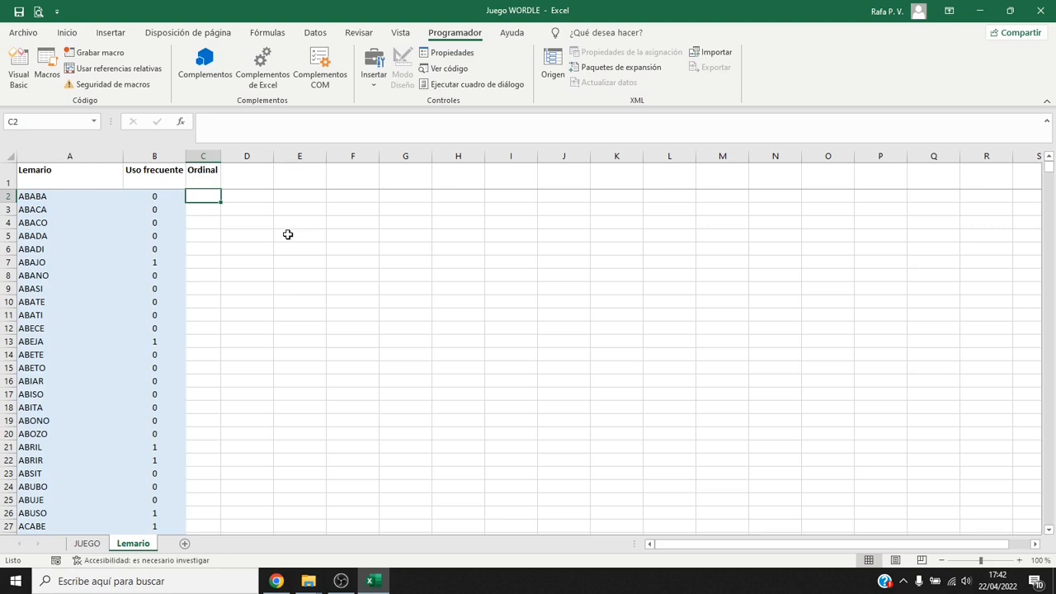
Start a CONTAR.SI formula in C2 of the Lemario sheet with the expanding range B$2:B2
text(=CONTAR.SI)
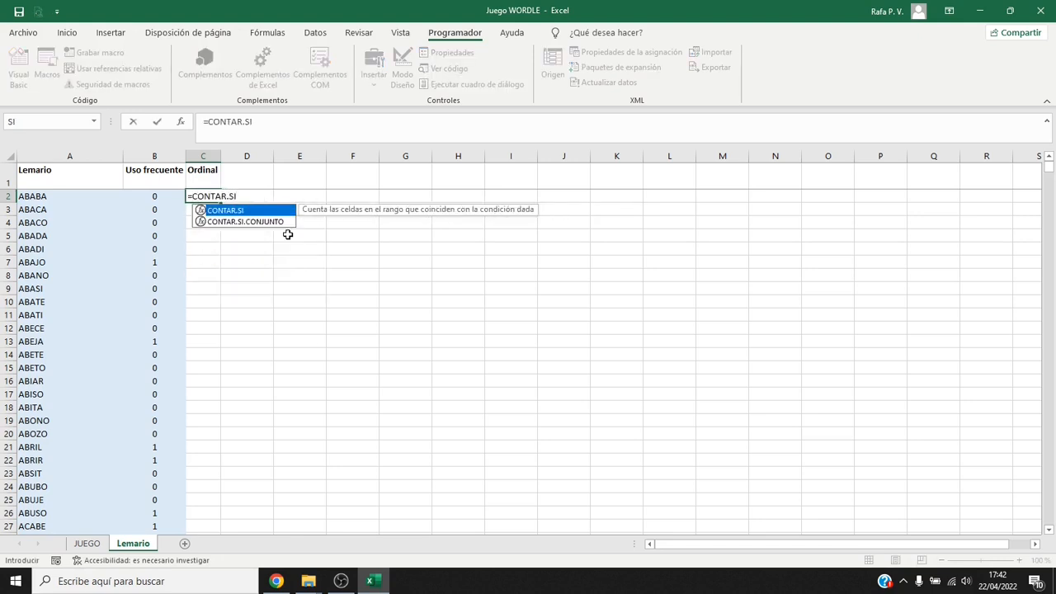
text(()
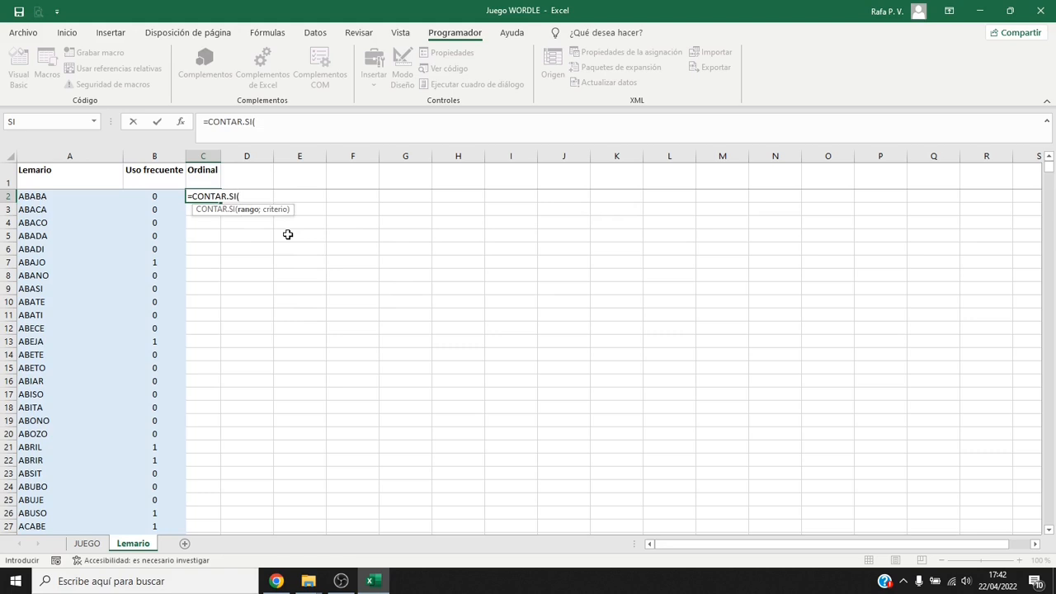
click(159, 196)
key(F8)
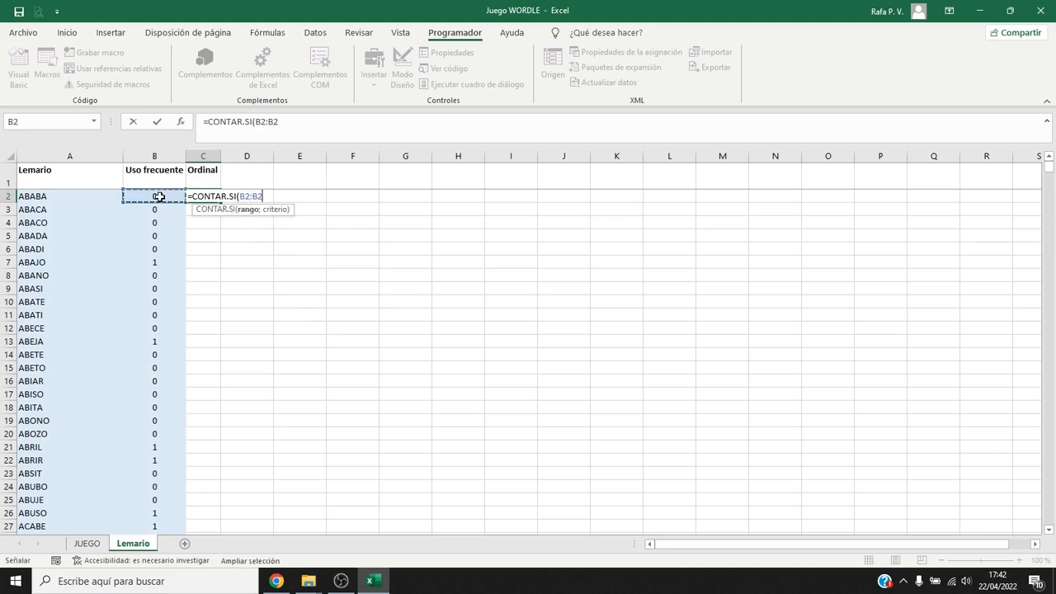
key(F2)
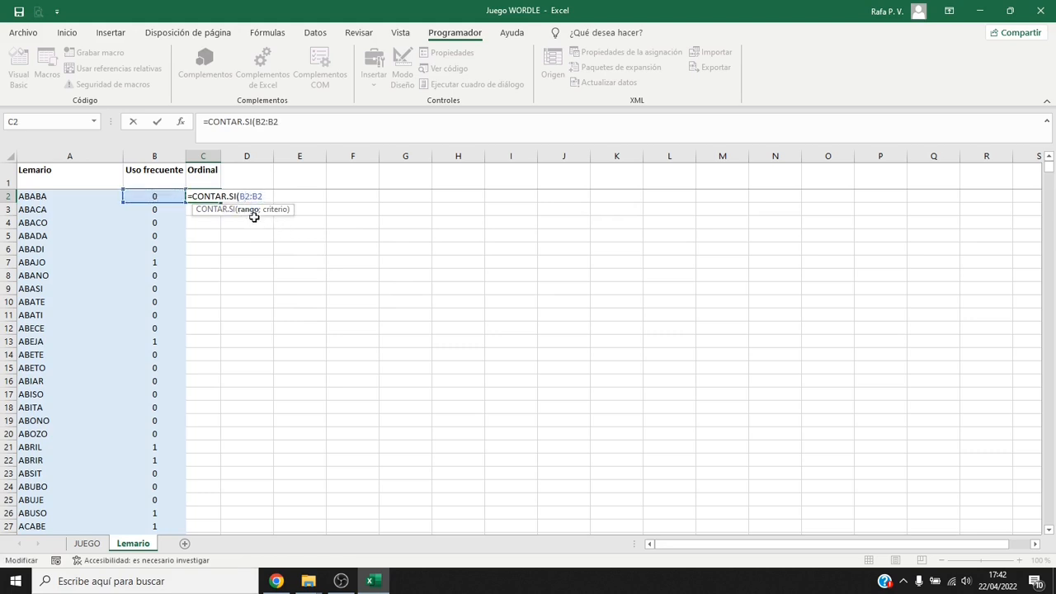
text($)
key(End)
Complete the CONTAR.SI formula in C2 with the criterion ">="&JUEGO!E$2*1 and enter it
text(;")
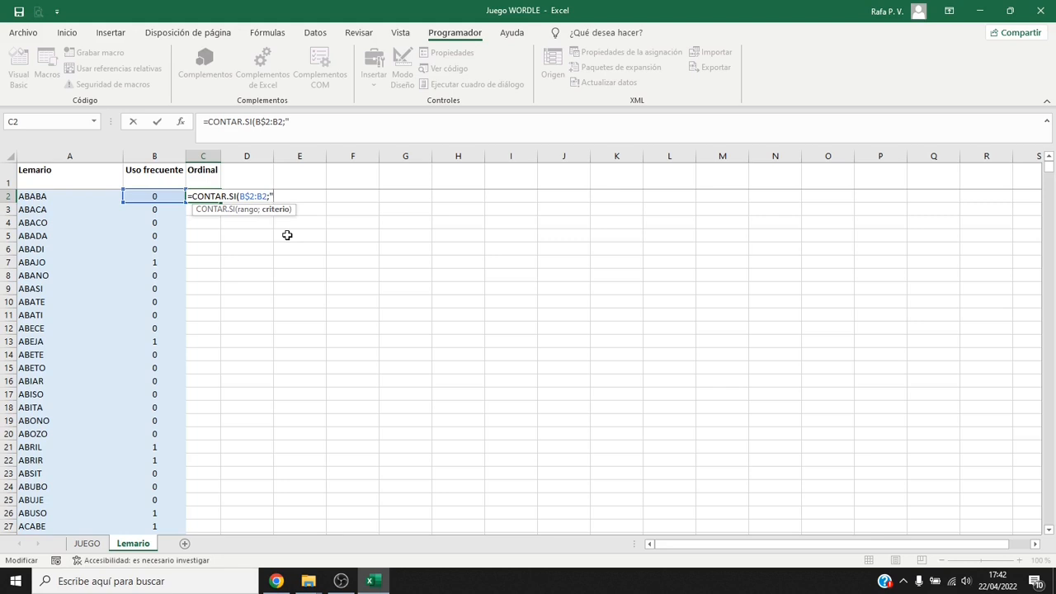
text(>="&)
click(87, 543)
click(372, 191)
key(F2)
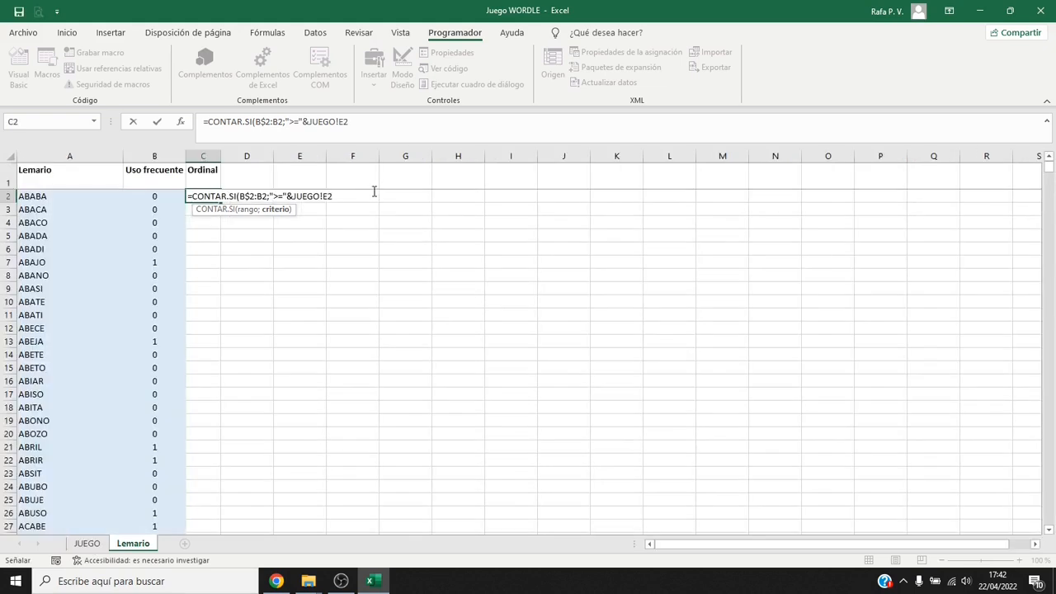
click(326, 198)
text($)
key(Right)
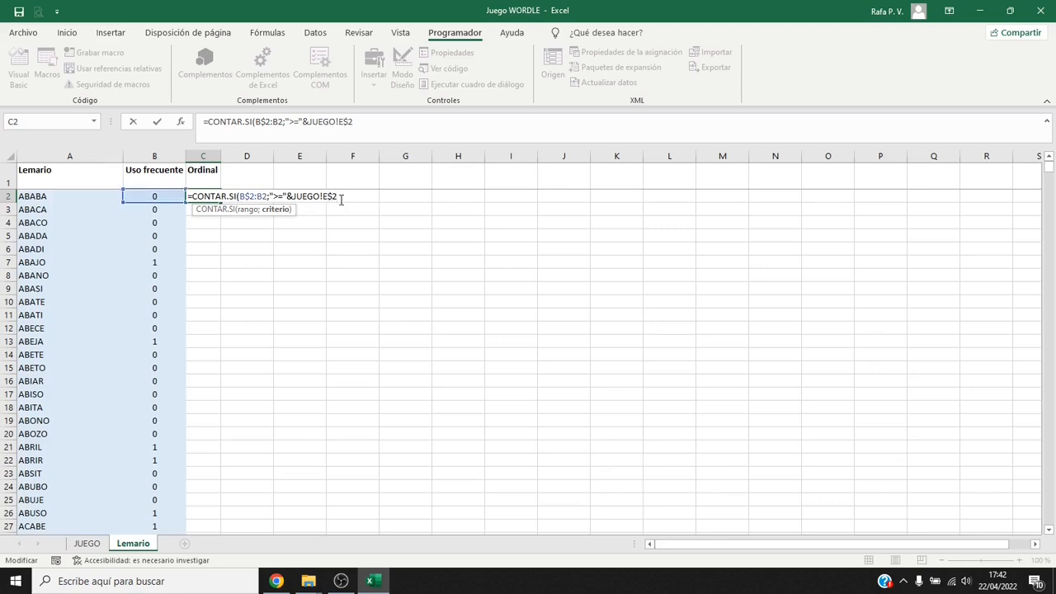
text(*1))
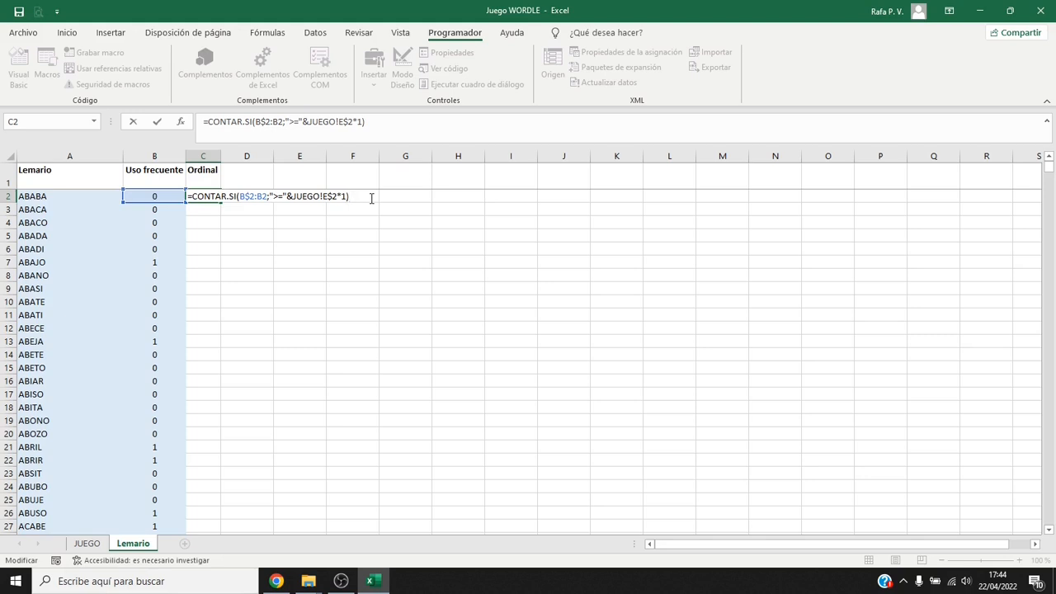
key(Return)
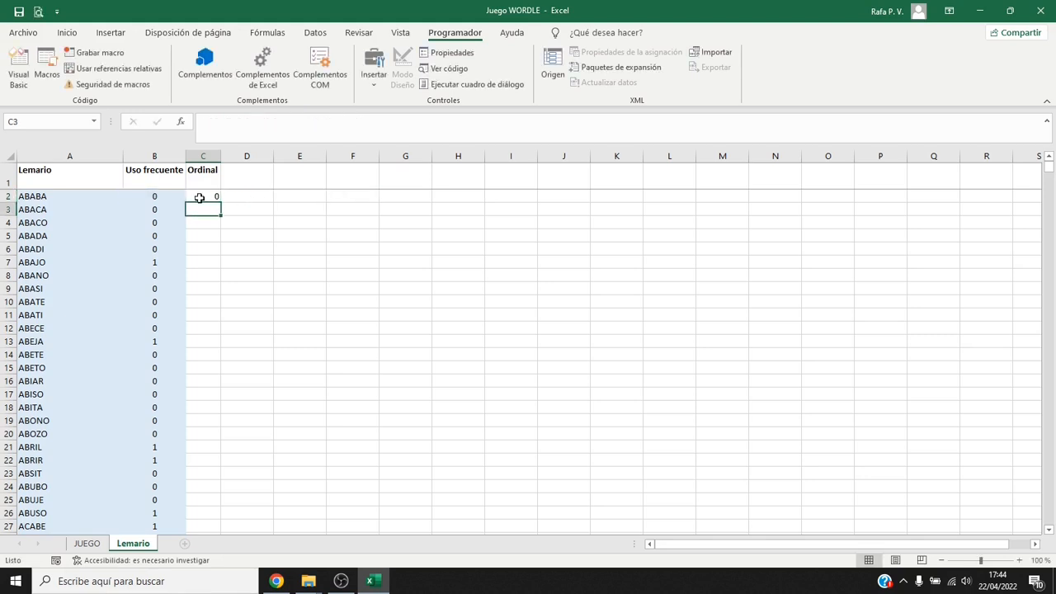
Fill cell C2 with yellow and copy its formula down the whole Ordinal column
click(199, 198)
click(79, 37)
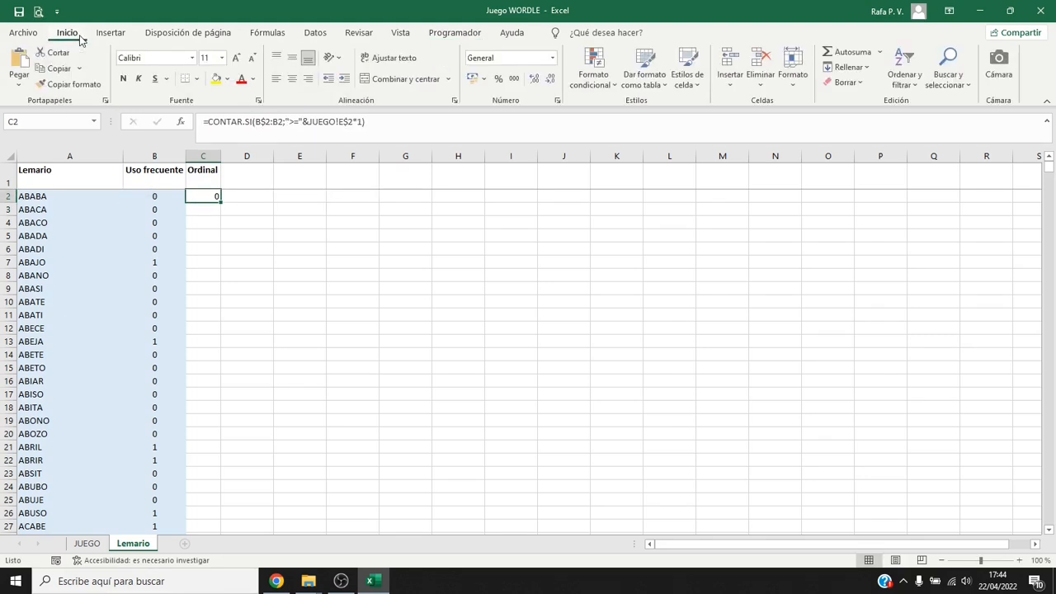
click(214, 79)
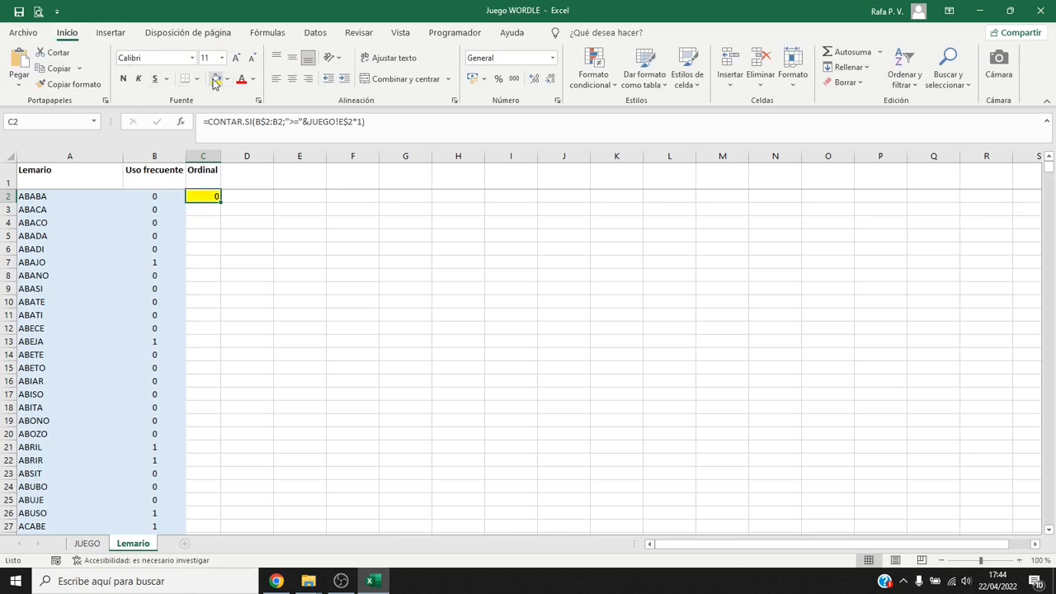
double_click(222, 204)
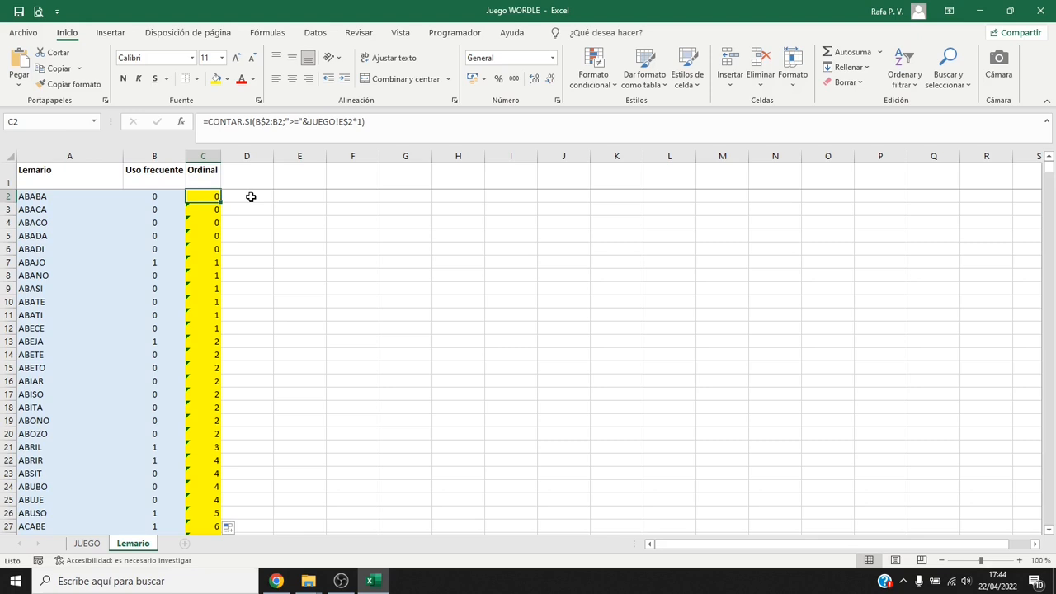
Wrap the C2 formula in an SI function with the condition B2>=JUEGO!E$2*1, keeping the CONTAR.SI count as the true value
key(F2)
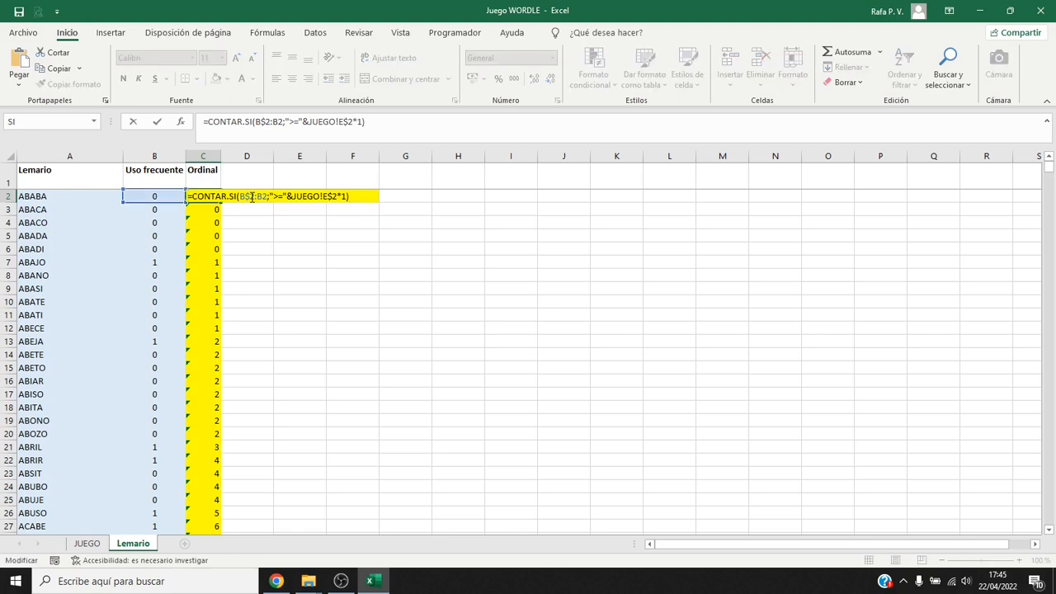
click(193, 196)
text(SI()
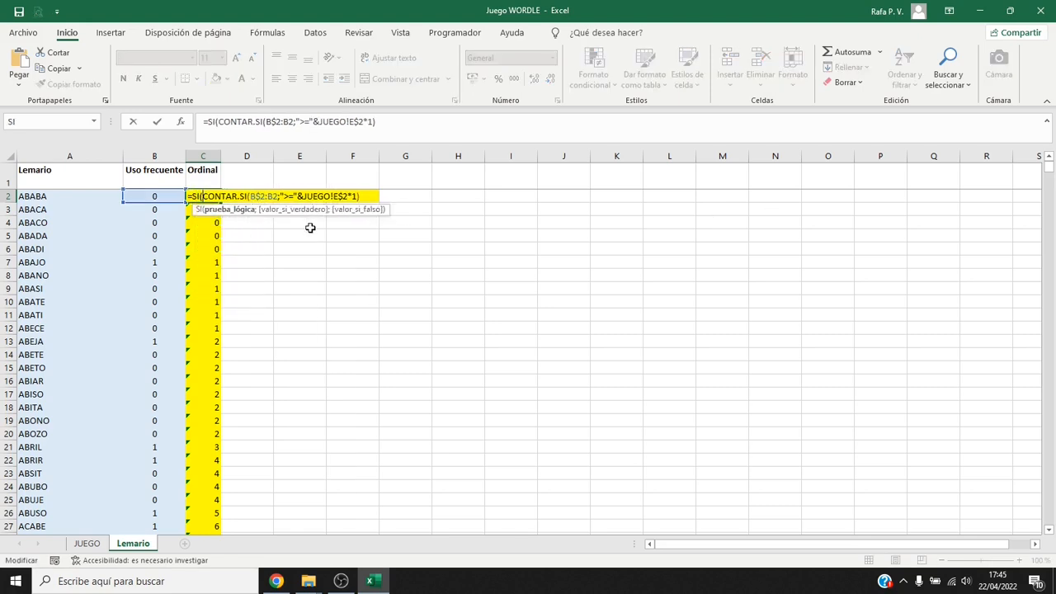
click(164, 197)
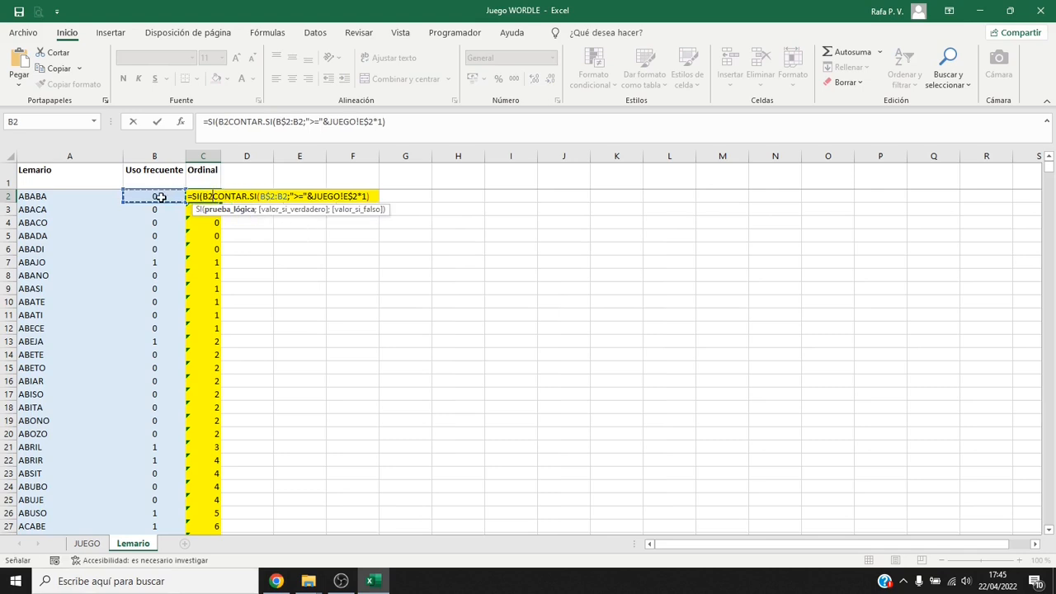
text(>=)
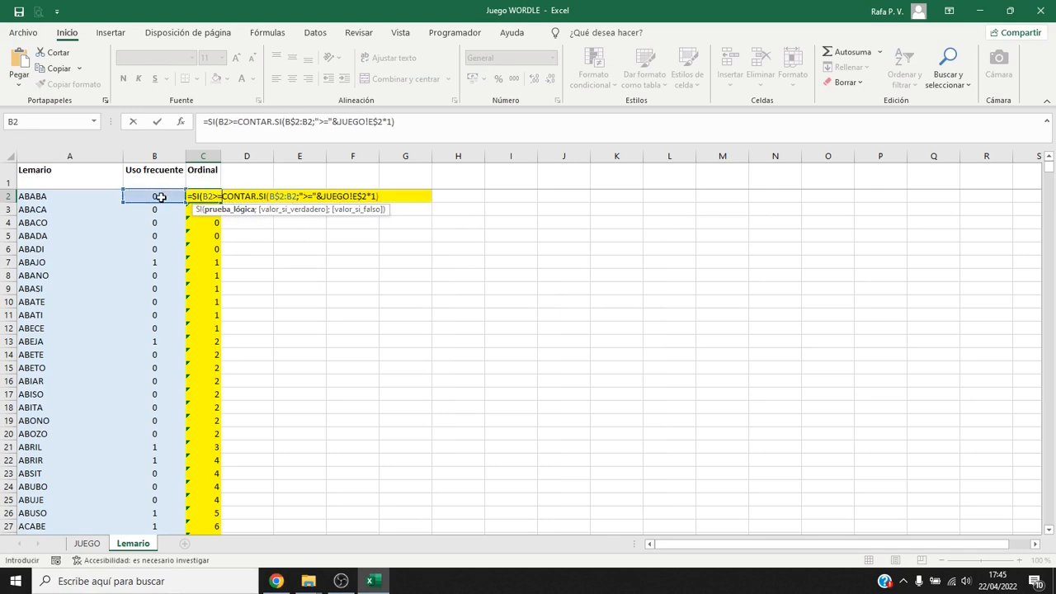
click(87, 542)
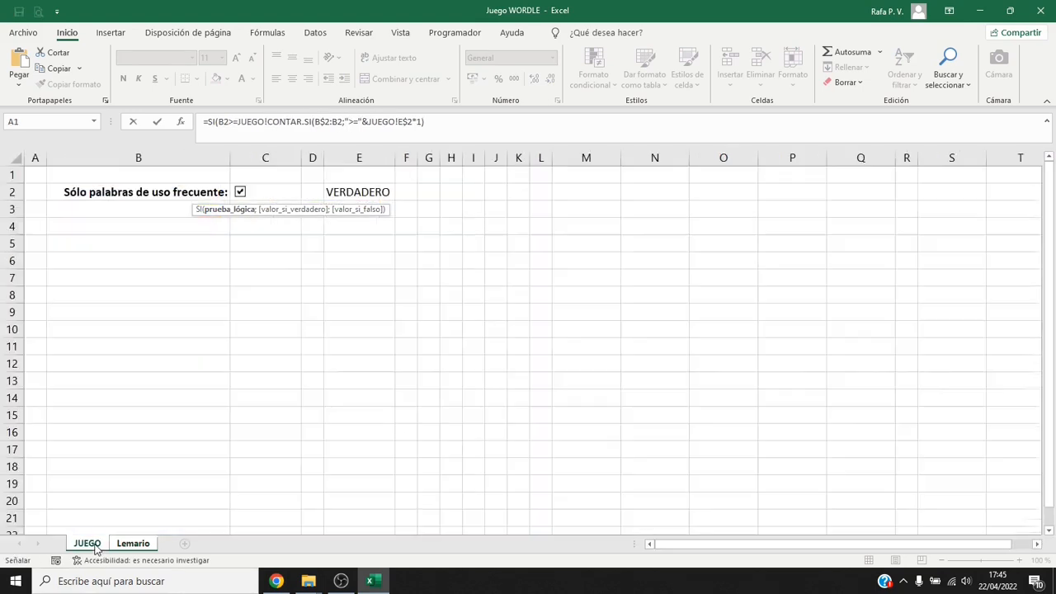
click(367, 195)
key(Return)
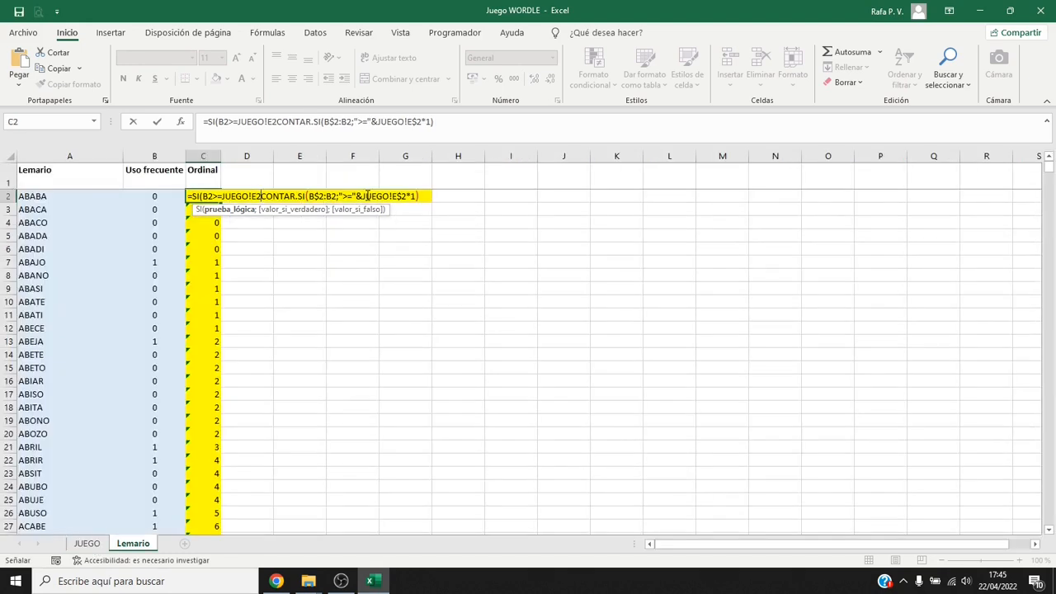
click(256, 196)
text($2)
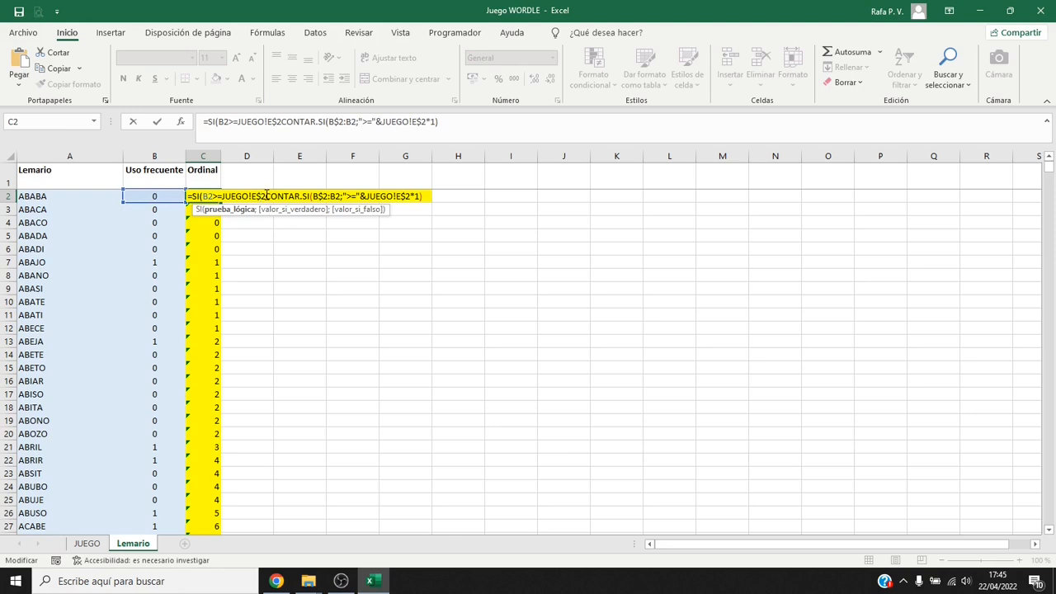
text(*1;)
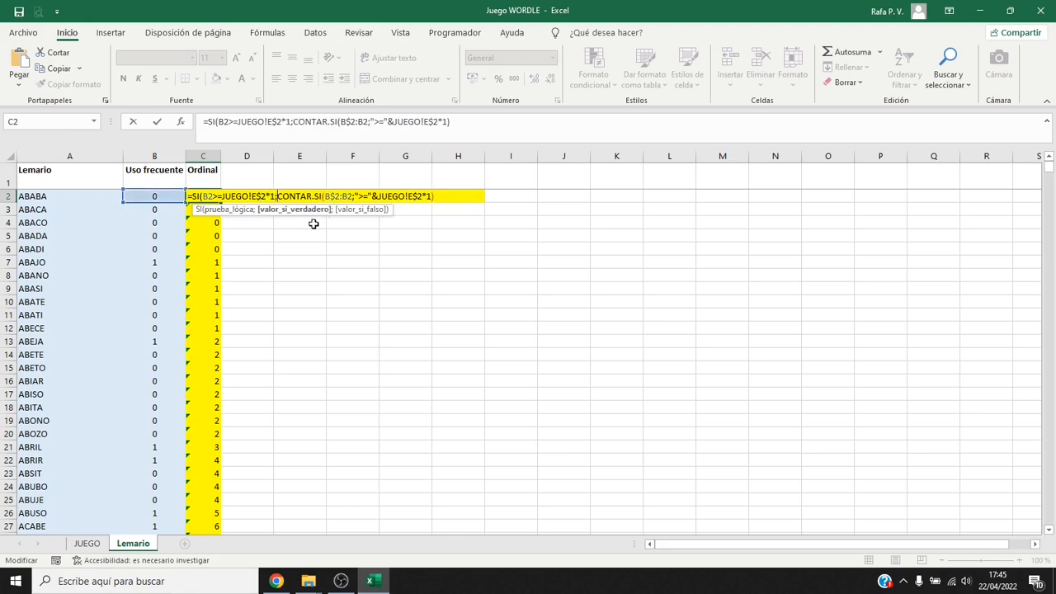
Finish the SI formula in C2 with "" as the false value and copy it down the Ordinal column
click(444, 194)
text(;"")
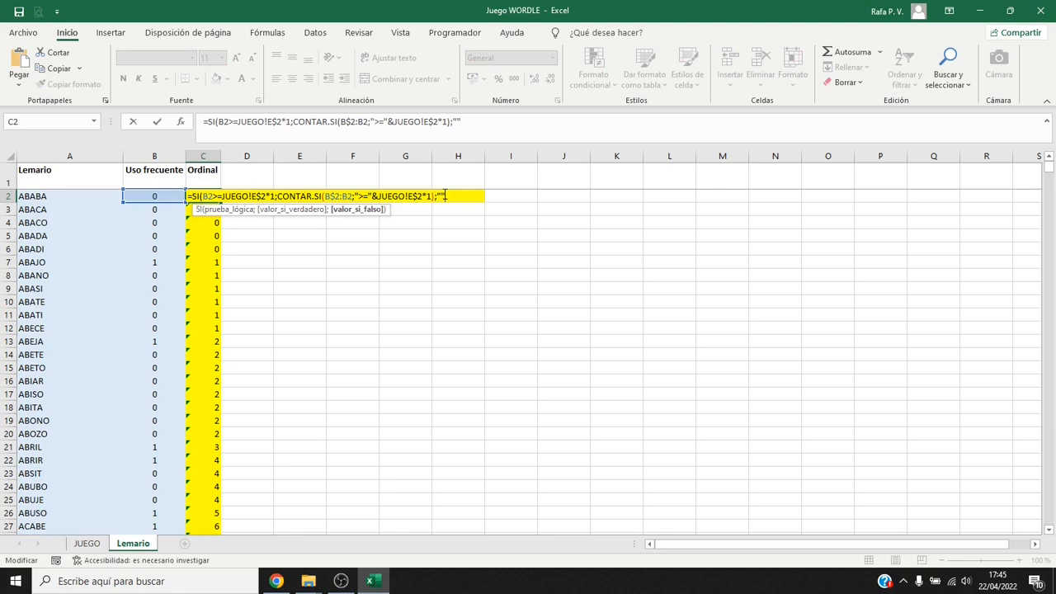
text())
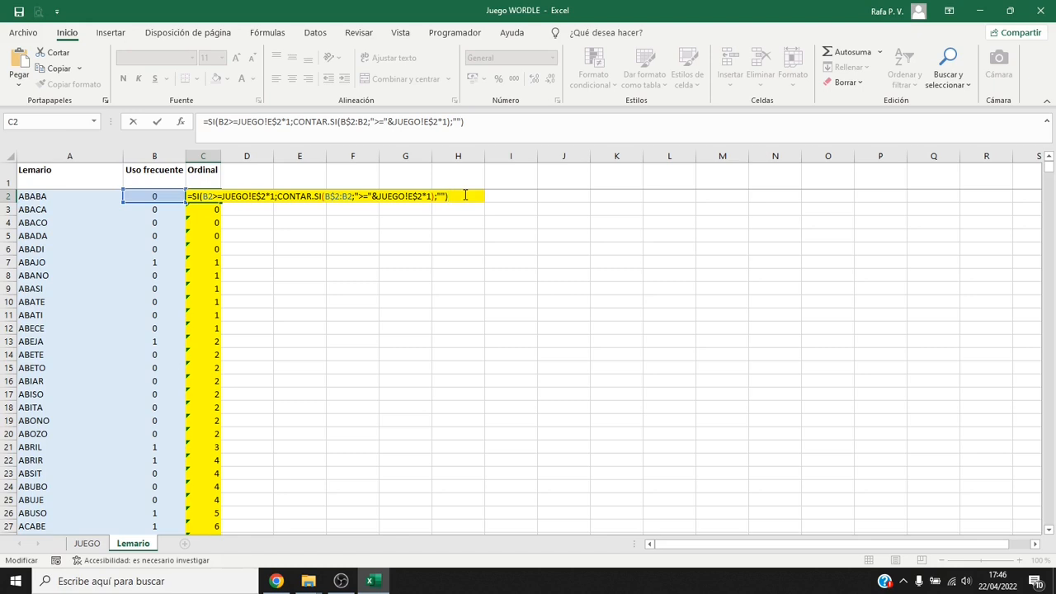
key(Return)
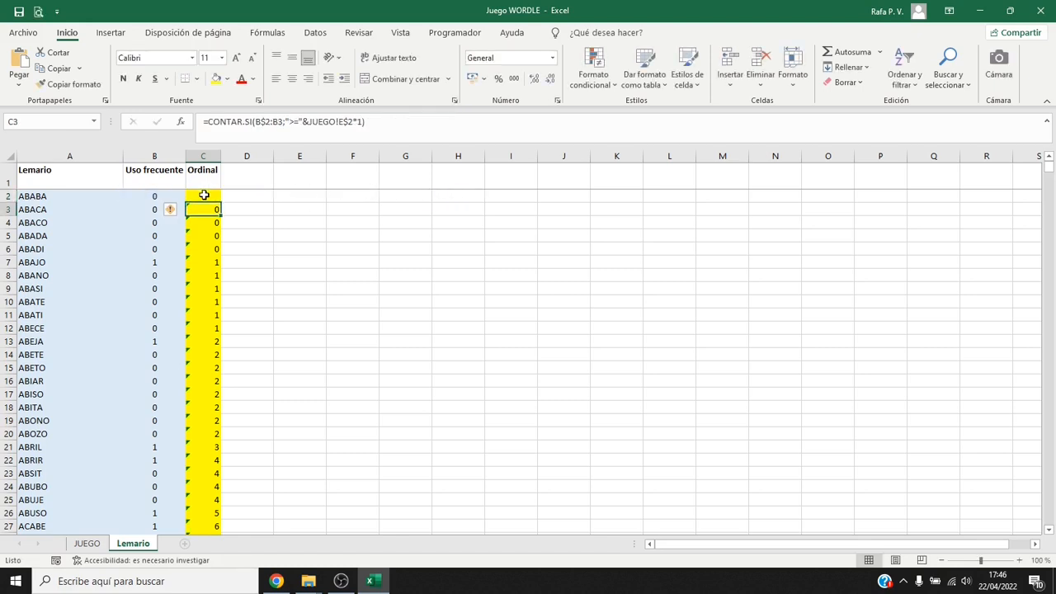
click(204, 195)
double_click(221, 201)
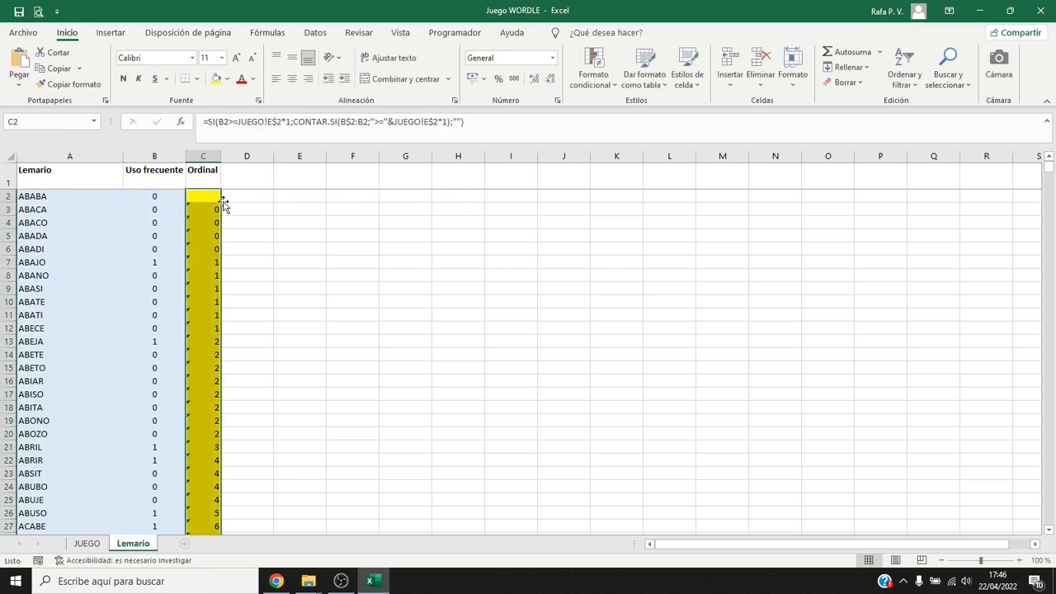
click(234, 198)
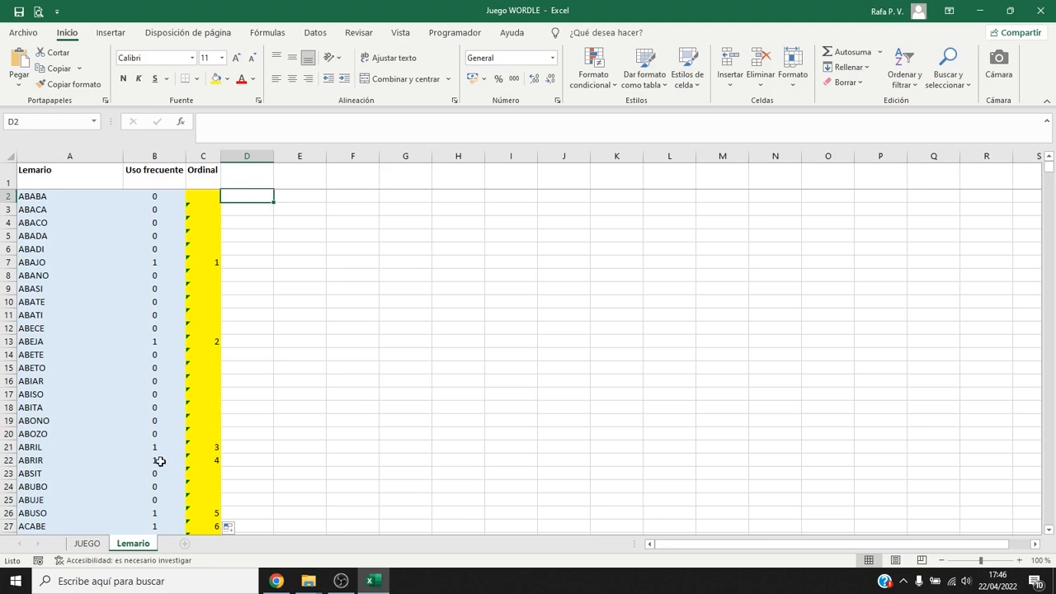
Clear the frequent-words checkbox on the JUEGO sheet and check the Ordinal numbering on the Lemario sheet
click(86, 544)
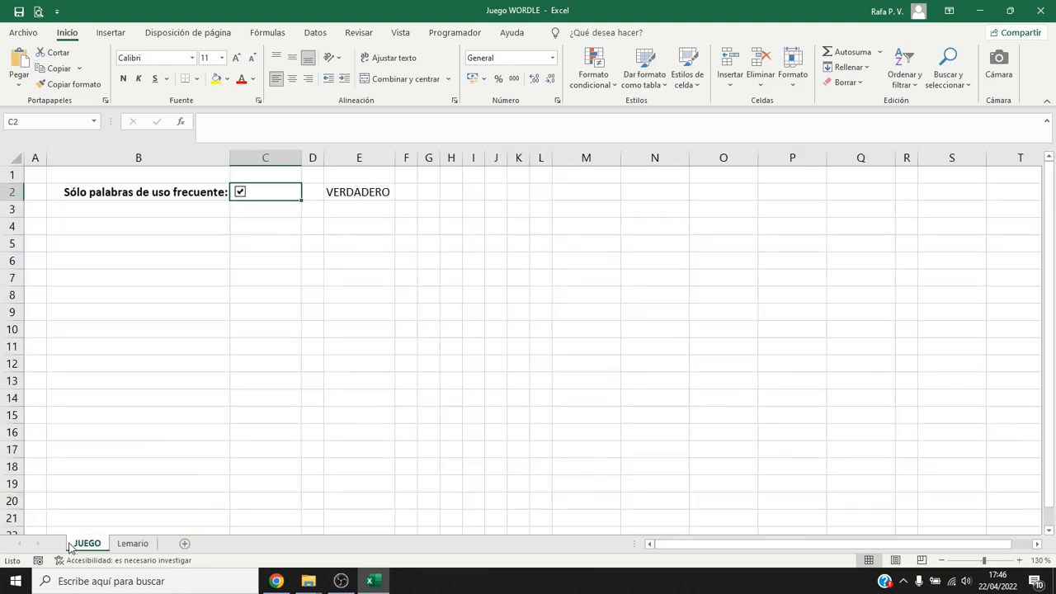
click(239, 194)
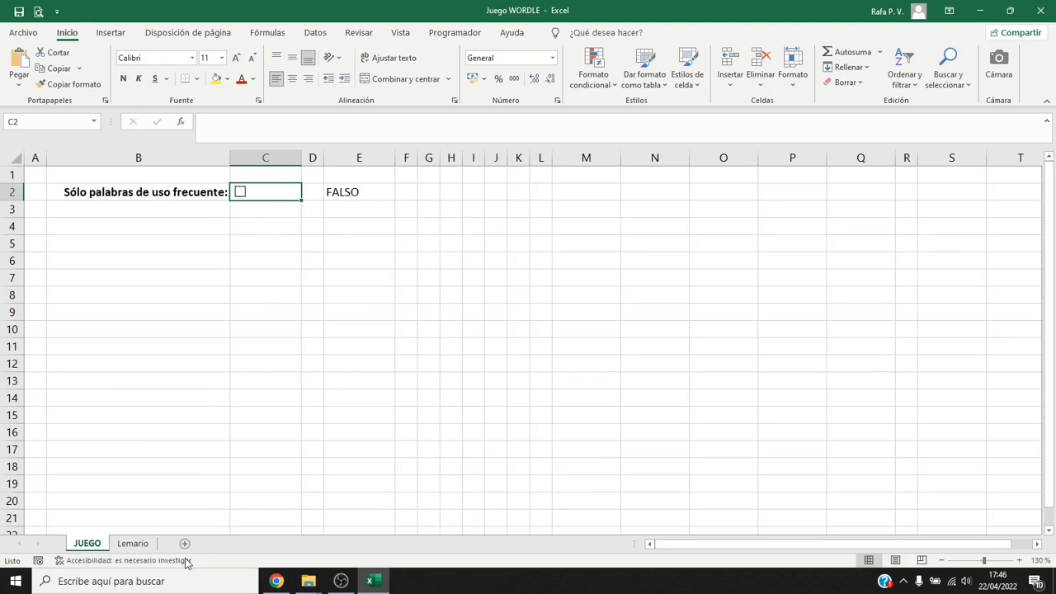
click(133, 543)
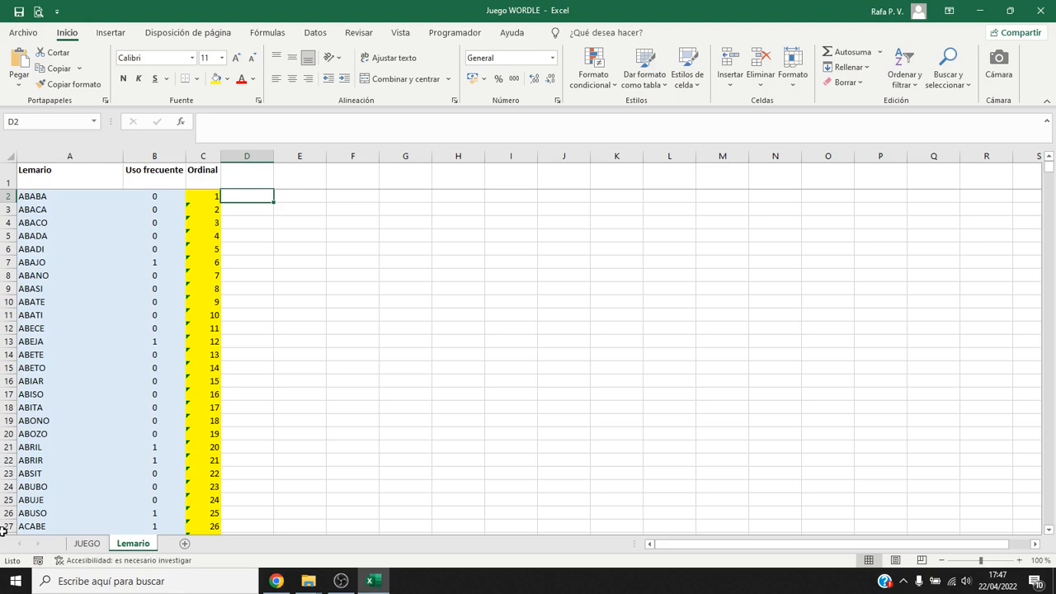
Create named ranges for the three Lemario columns from the selected table, using only the top row (Fila superior) as names
click(52, 171)
key(ctrl+shift+Right)
key(ctrl+shift+Down)
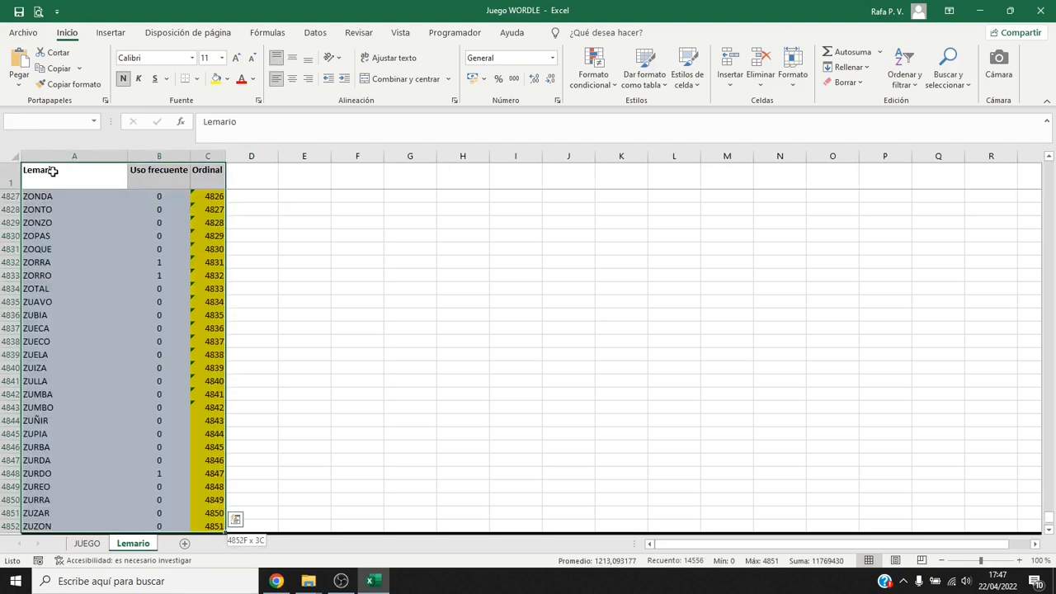
click(277, 36)
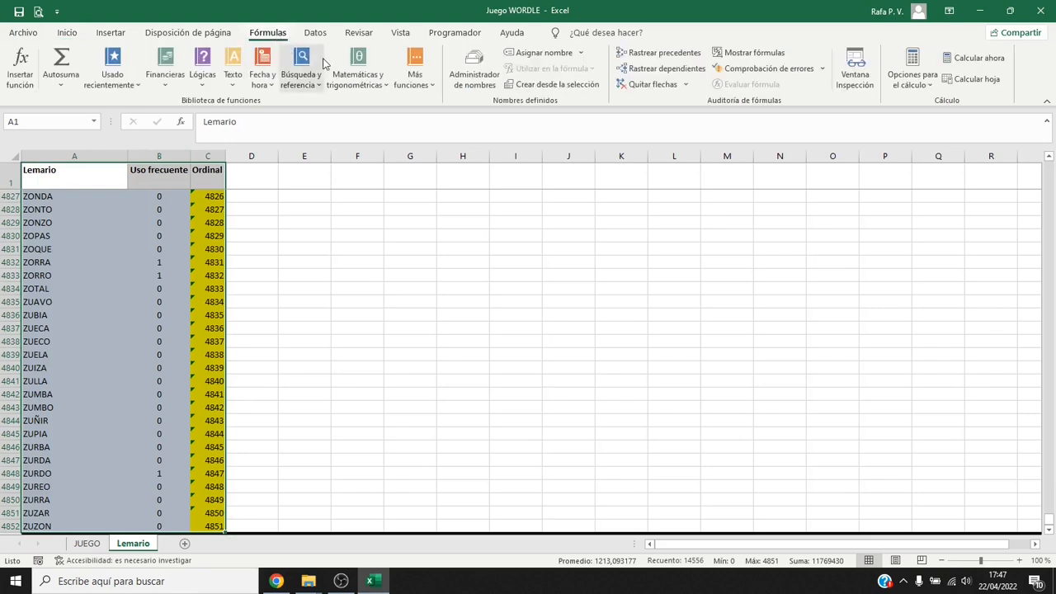
click(552, 86)
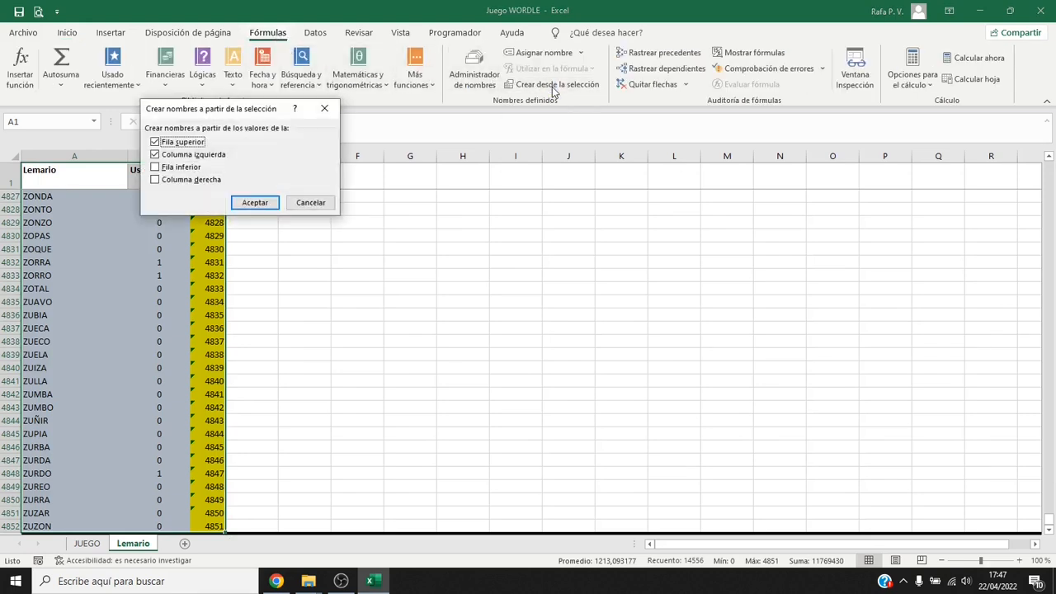
click(155, 155)
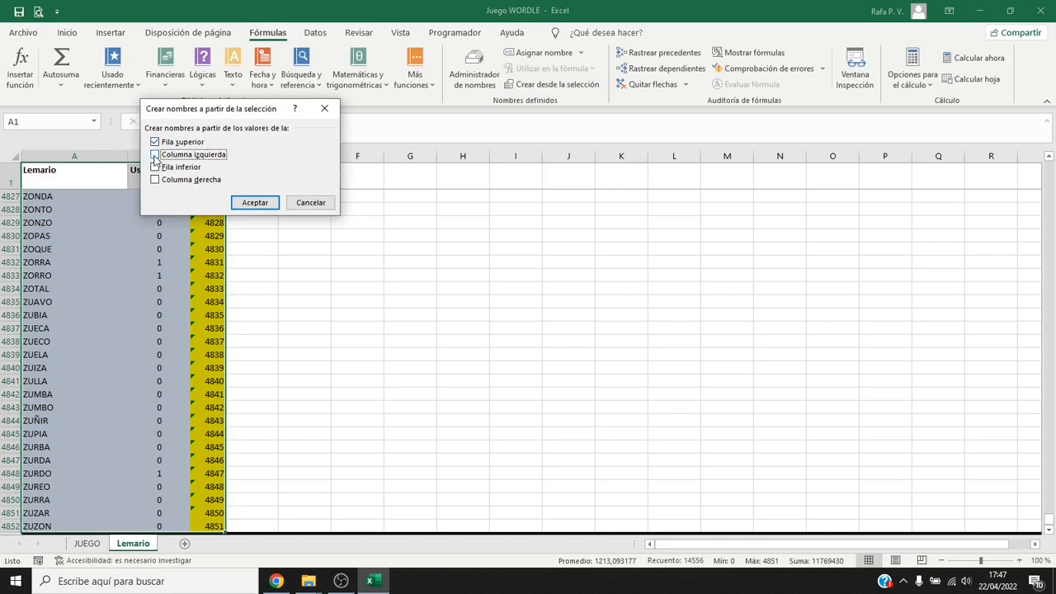
click(245, 204)
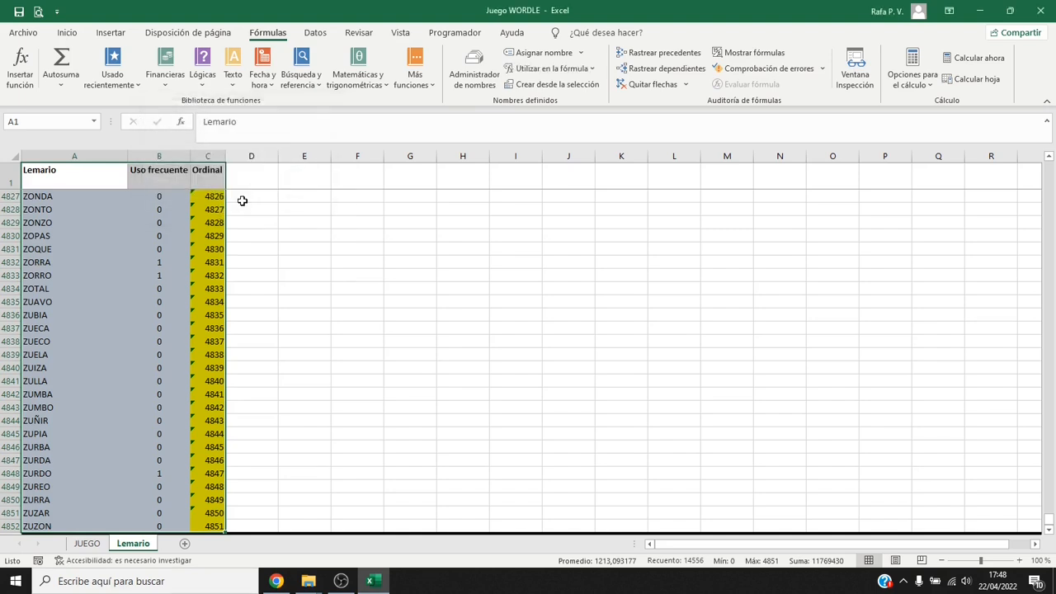
Return to the start of the word list and review the defined names in the Name Manager
click(79, 182)
key(ctrl+Home)
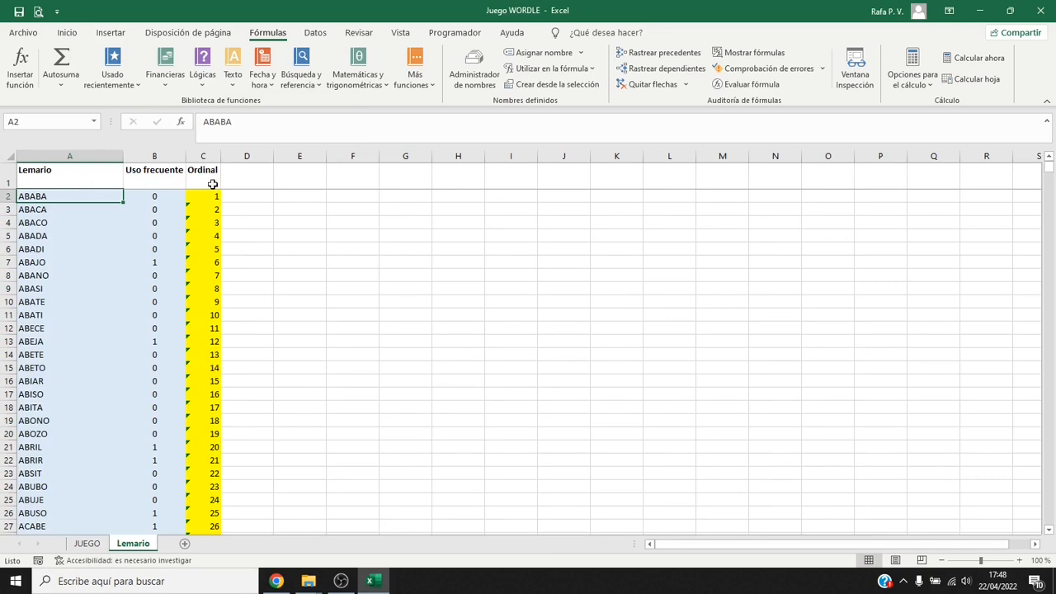
click(467, 83)
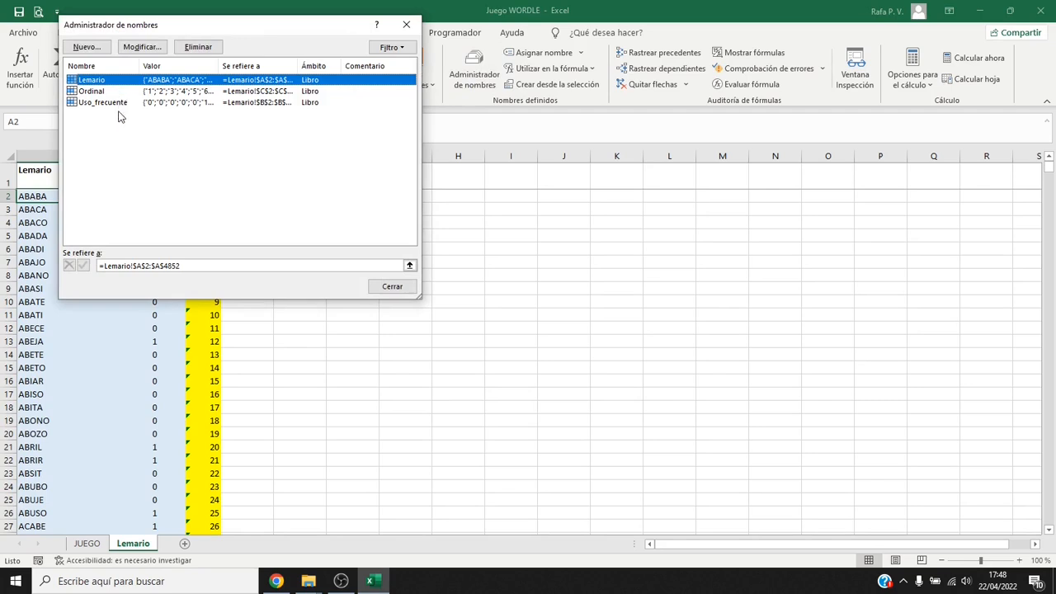
click(392, 287)
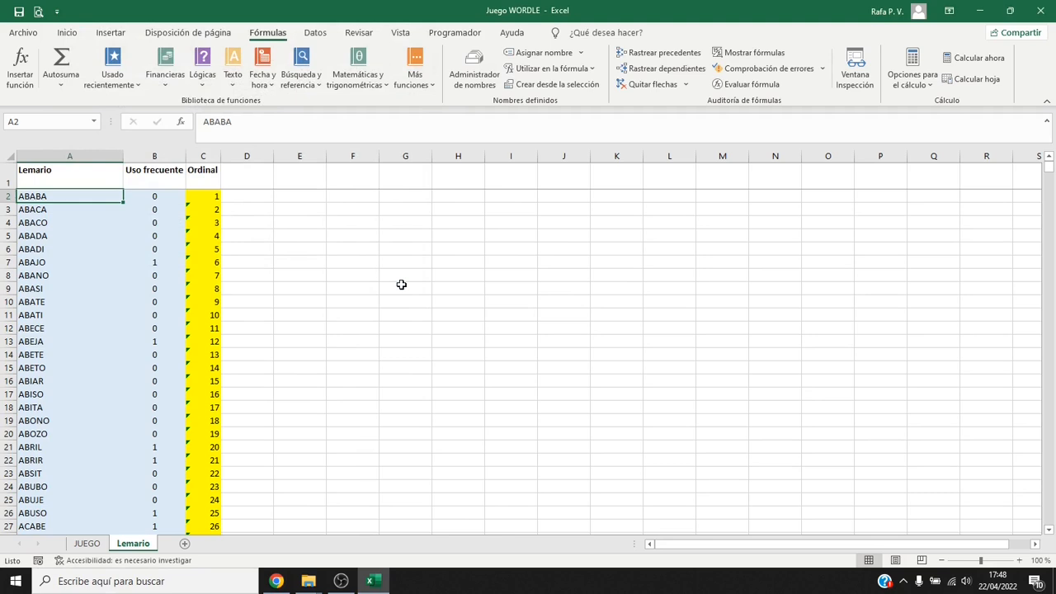
Enter the label "Palabras disponibles:" in B3 of the JUEGO sheet and reselect that cell
click(87, 543)
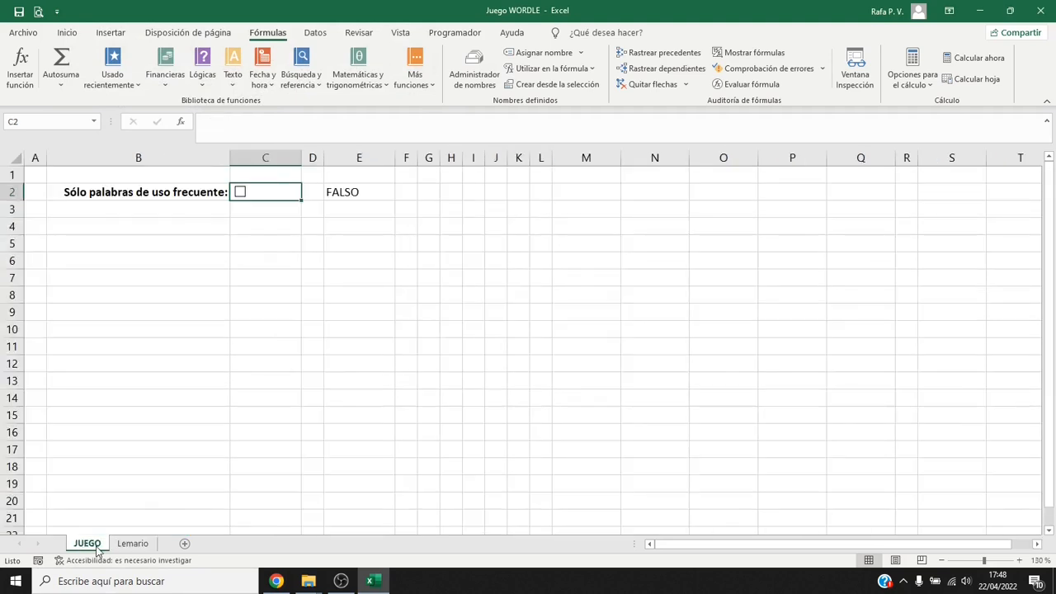
click(135, 211)
text(Palabras disponibles:)
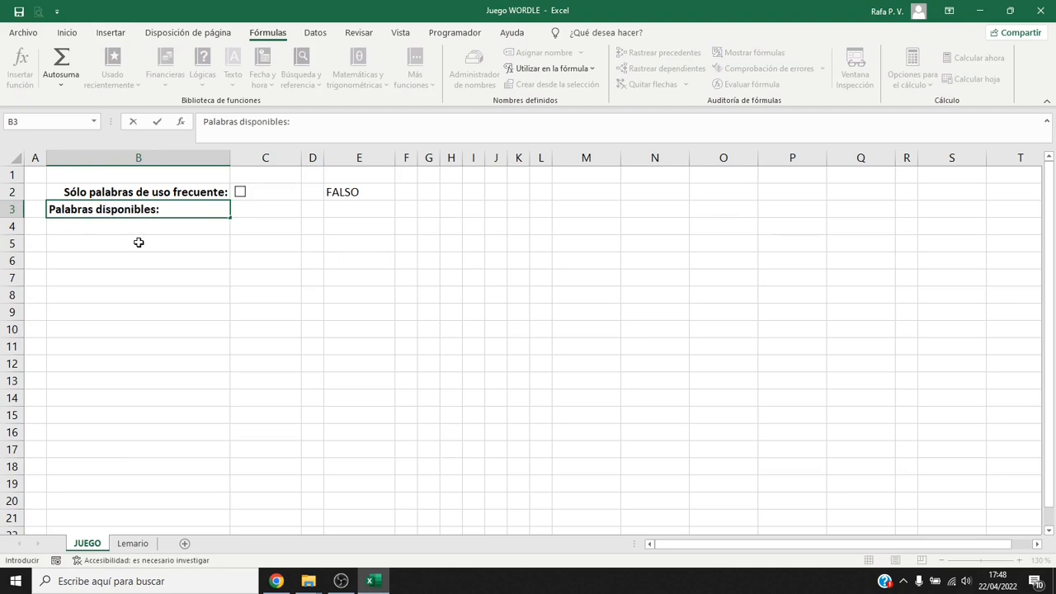
key(Tab)
click(146, 212)
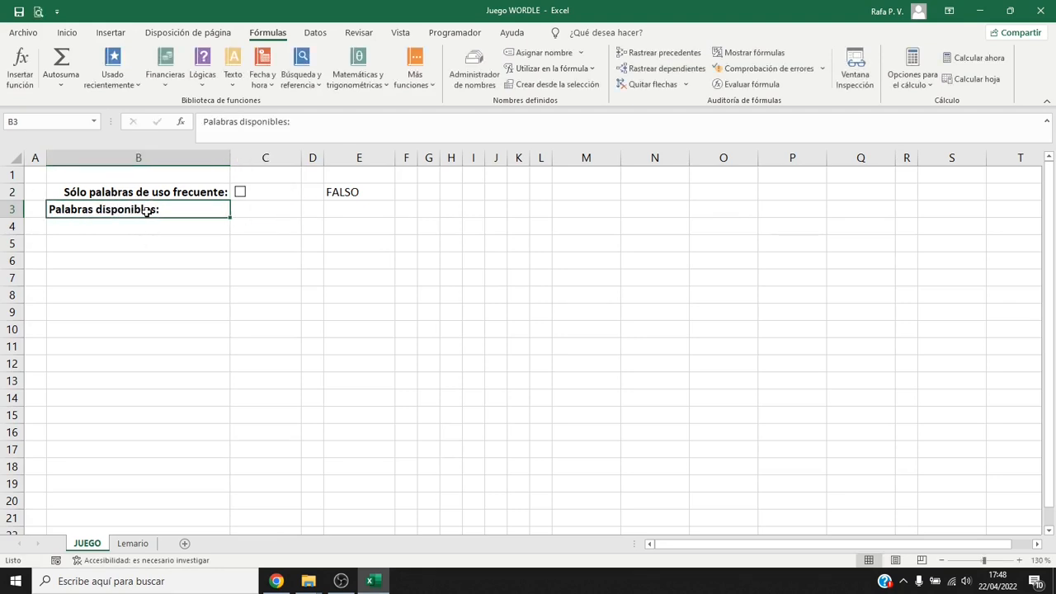
Right-align the "Palabras disponibles:" label in B3 and enter the formula =MAX(Ordinal) in C3
click(70, 34)
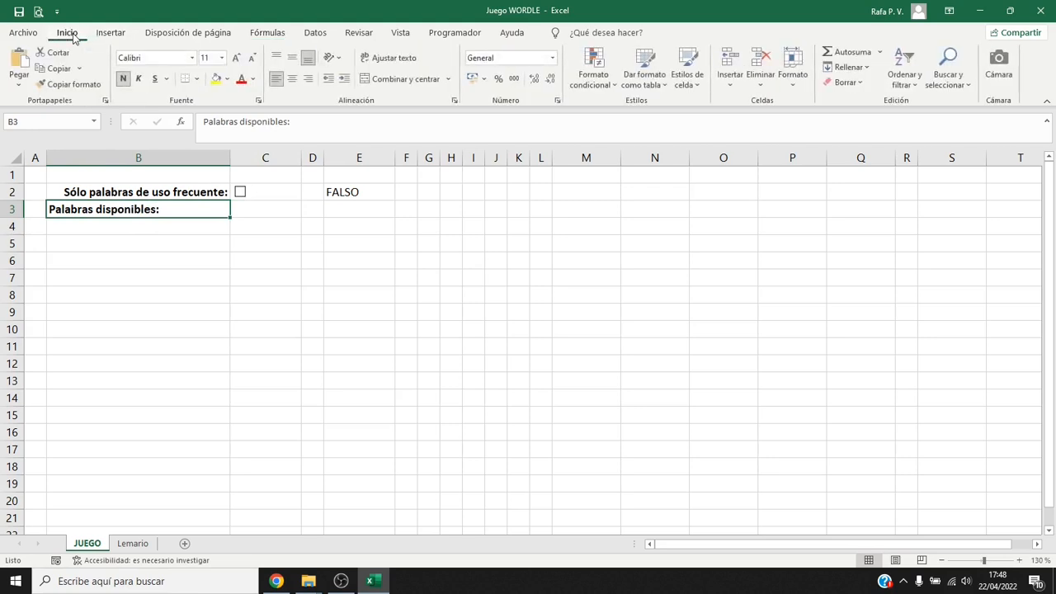
click(309, 81)
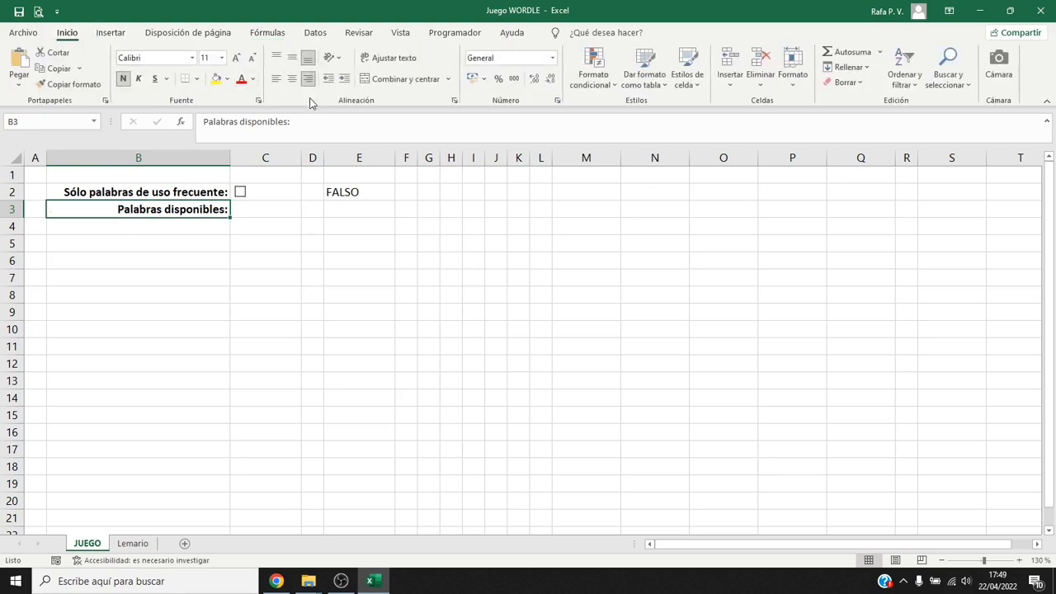
click(268, 208)
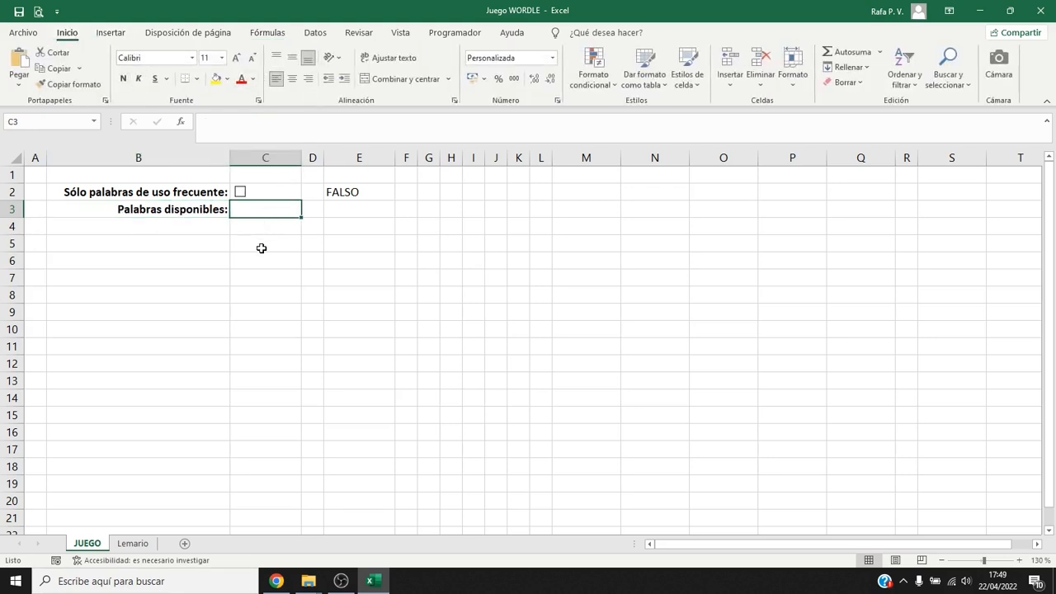
text(=MAX()
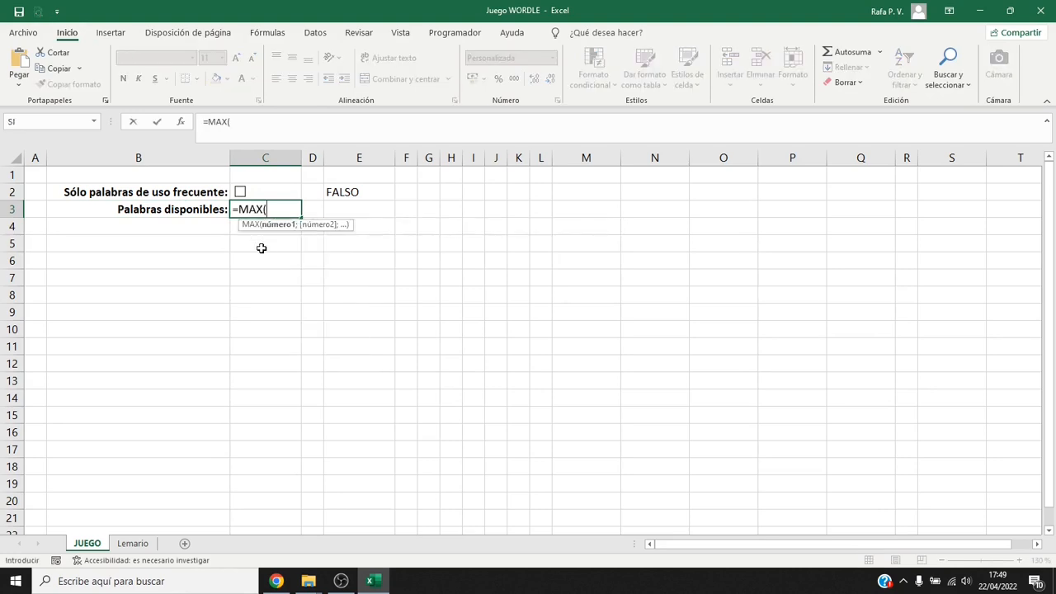
text(Ordinal))
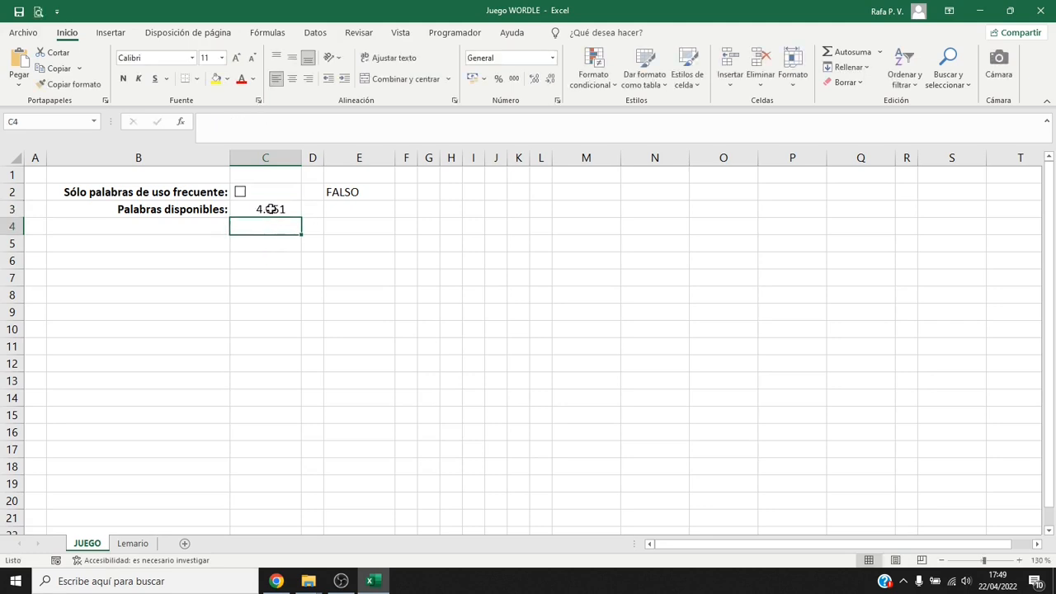
Fill cell C3 with yellow and tick the frequent-words checkbox in row 2
click(271, 209)
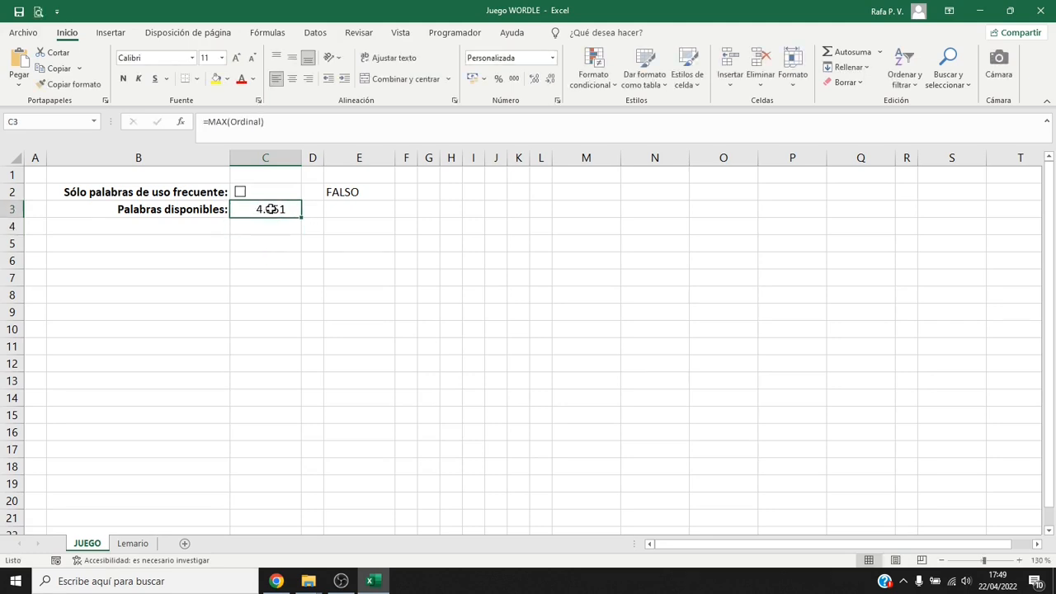
click(215, 79)
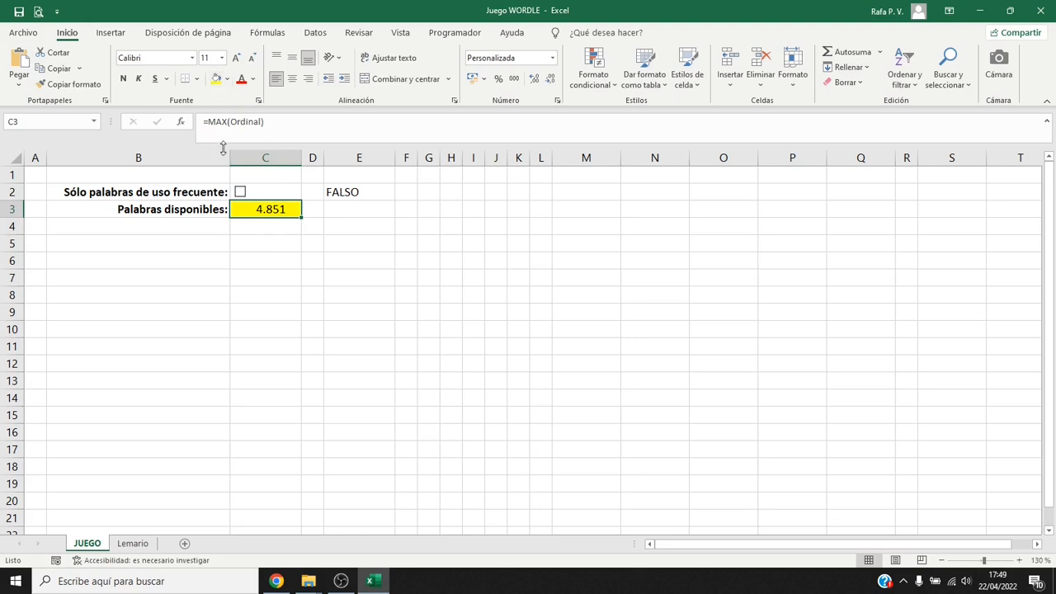
click(240, 193)
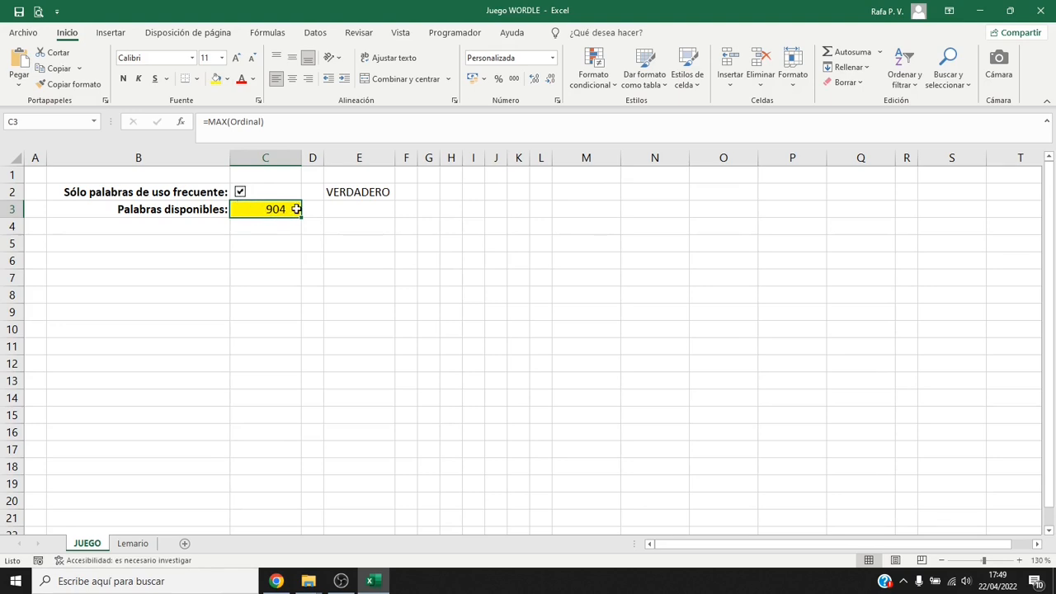
Enter the label "Palabra oculta:" in cell B8
click(198, 296)
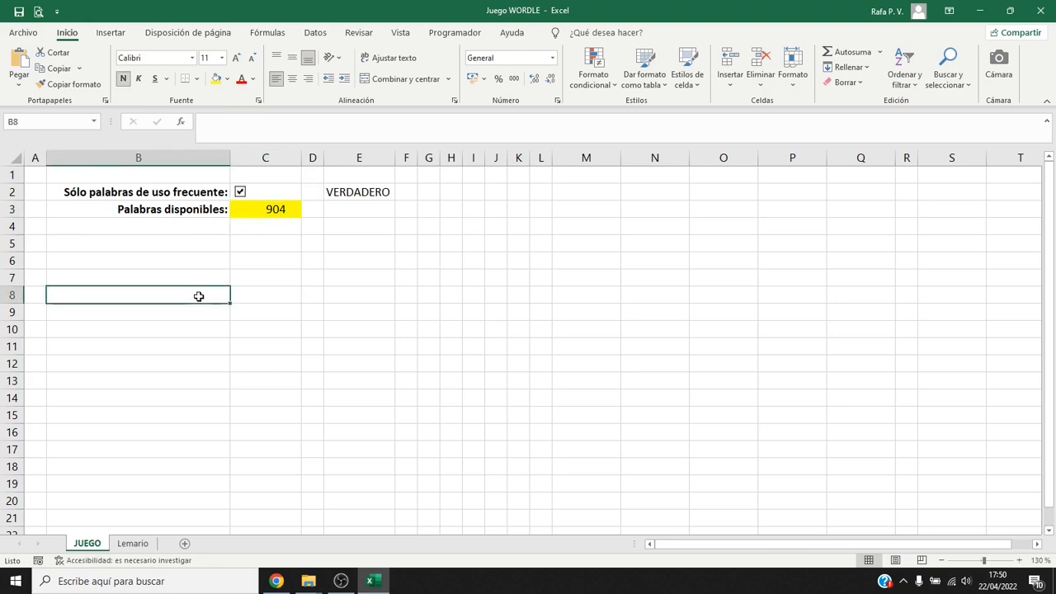
text(Palabra oculta:)
key(Return)
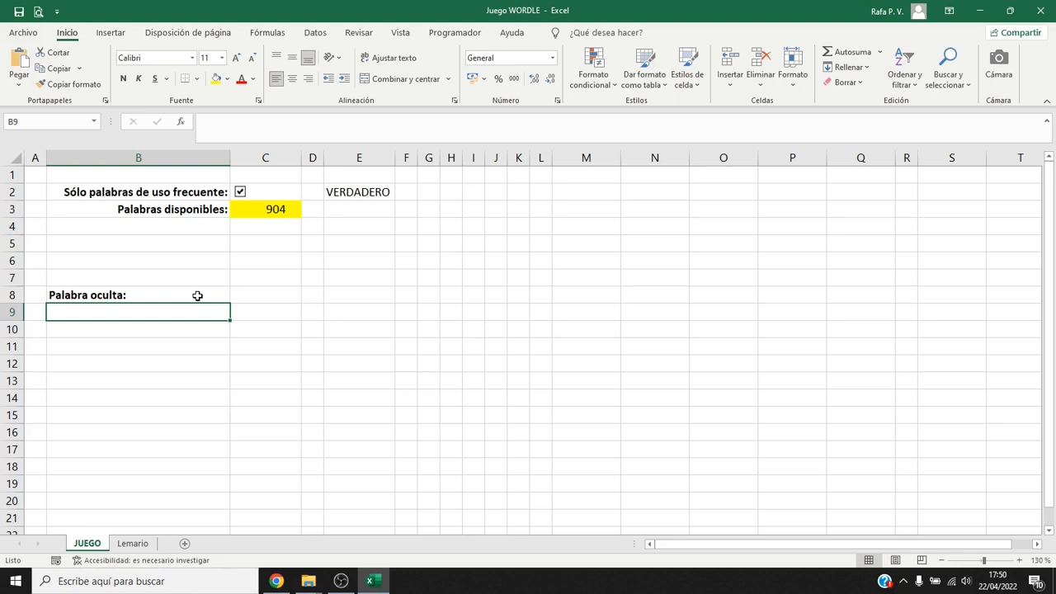
Enter the label "Jugar:" in cell B5 and align it to the right
click(156, 266)
click(154, 243)
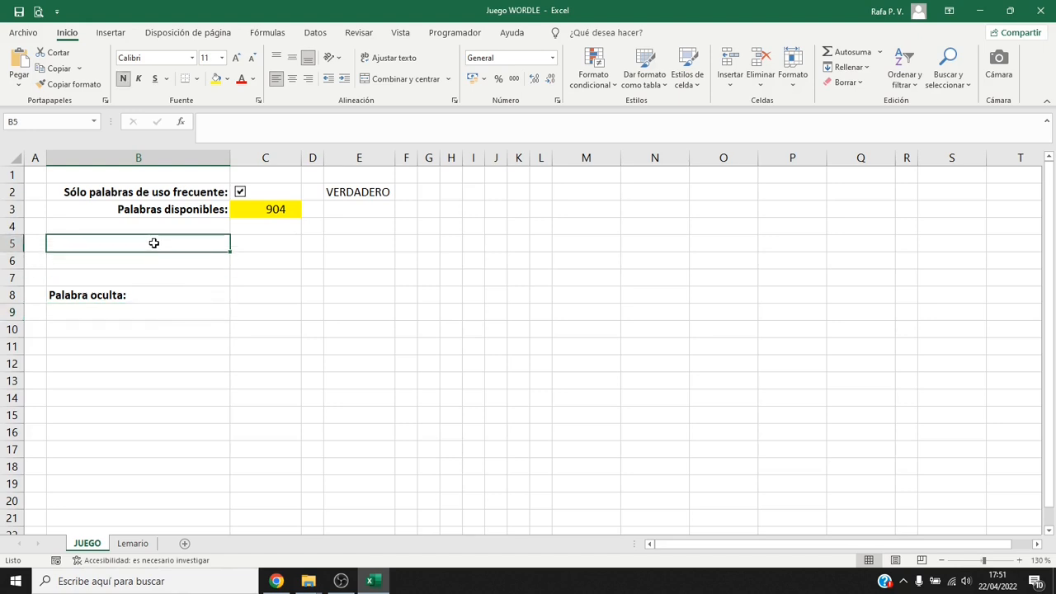
text(Jugar:)
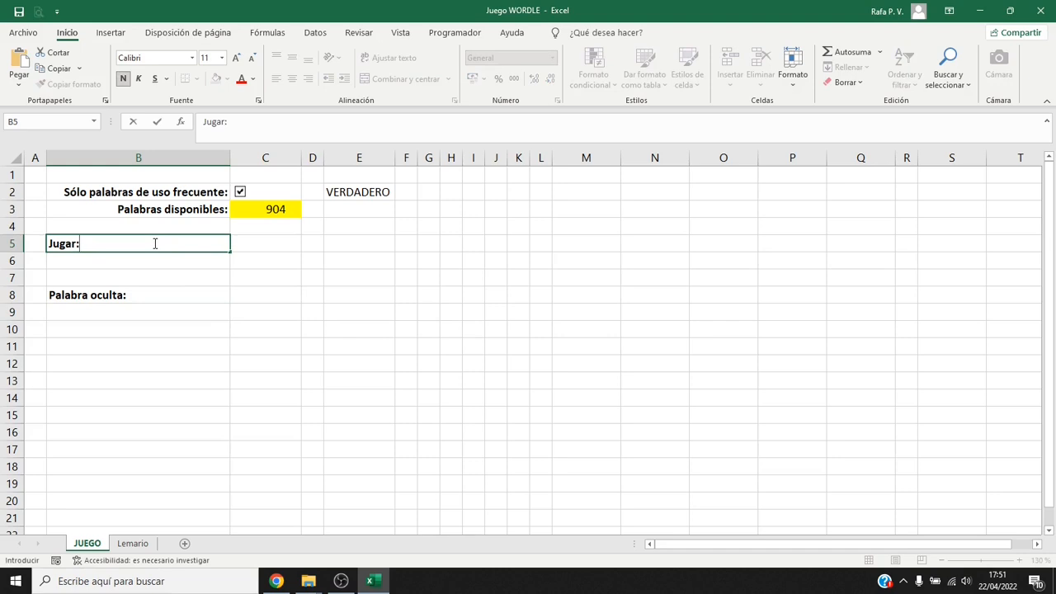
key(Tab)
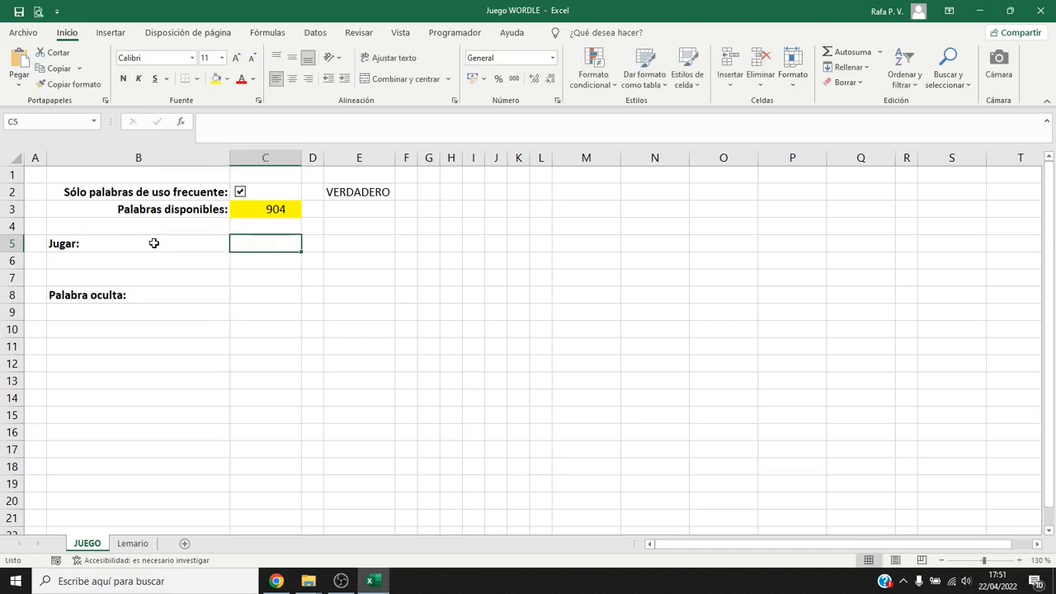
click(153, 242)
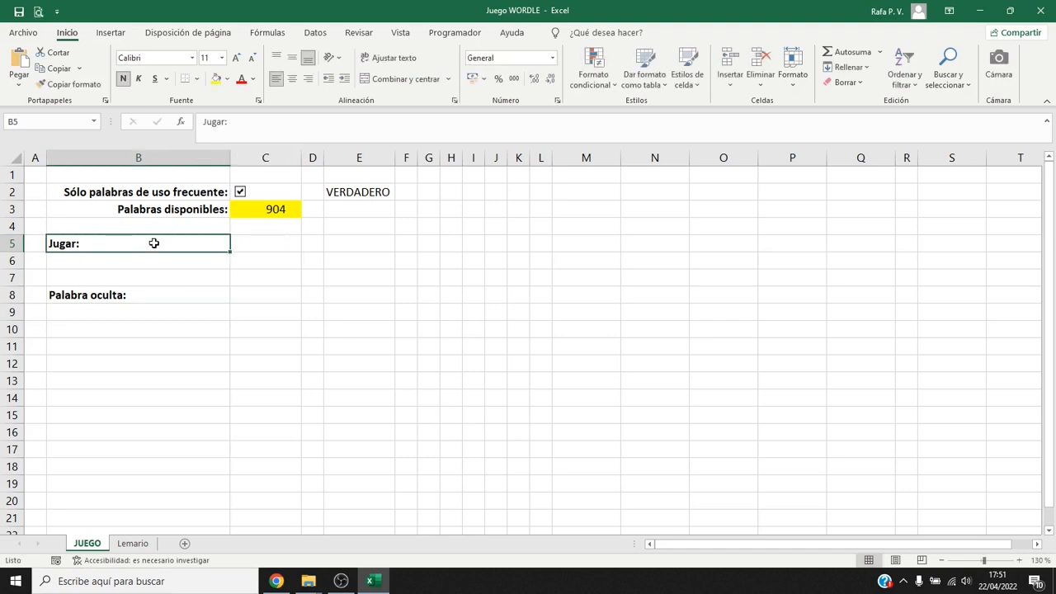
click(307, 80)
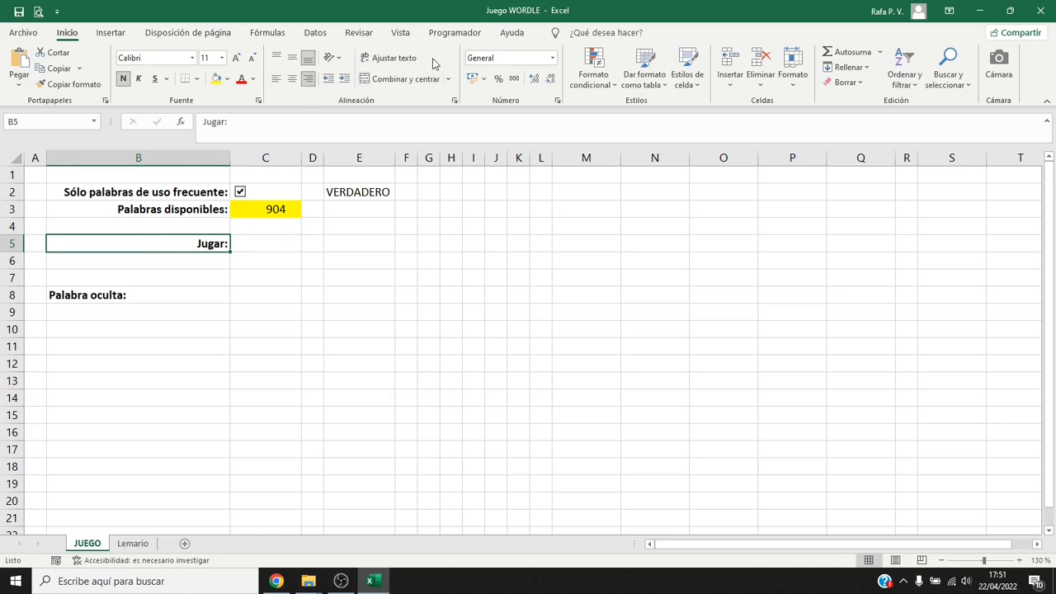
Insert a checkbox form control in C5, beside the "Jugar:" label
click(455, 33)
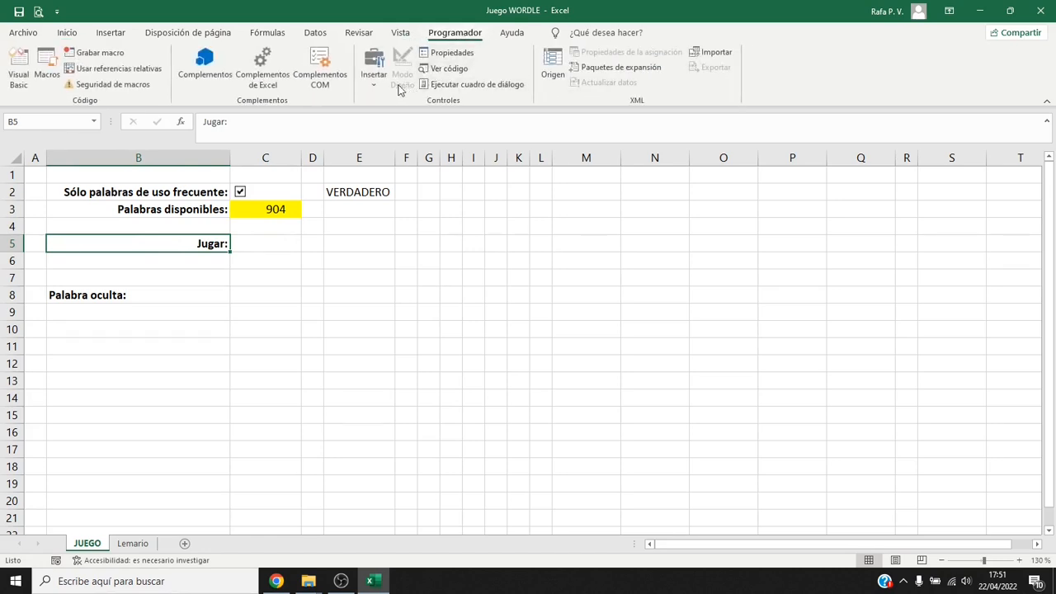
click(373, 71)
click(393, 122)
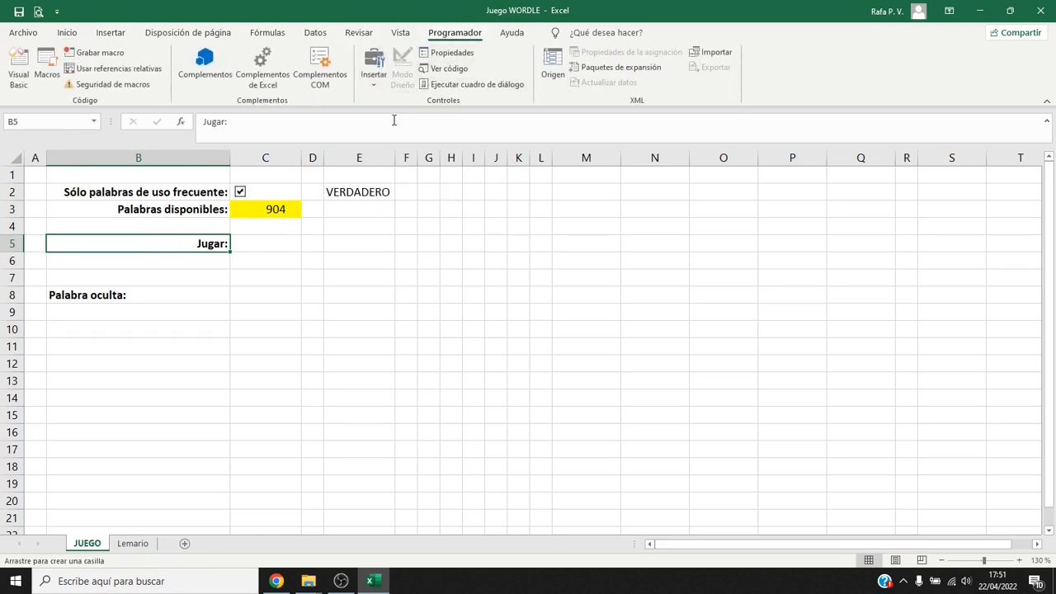
click(235, 239)
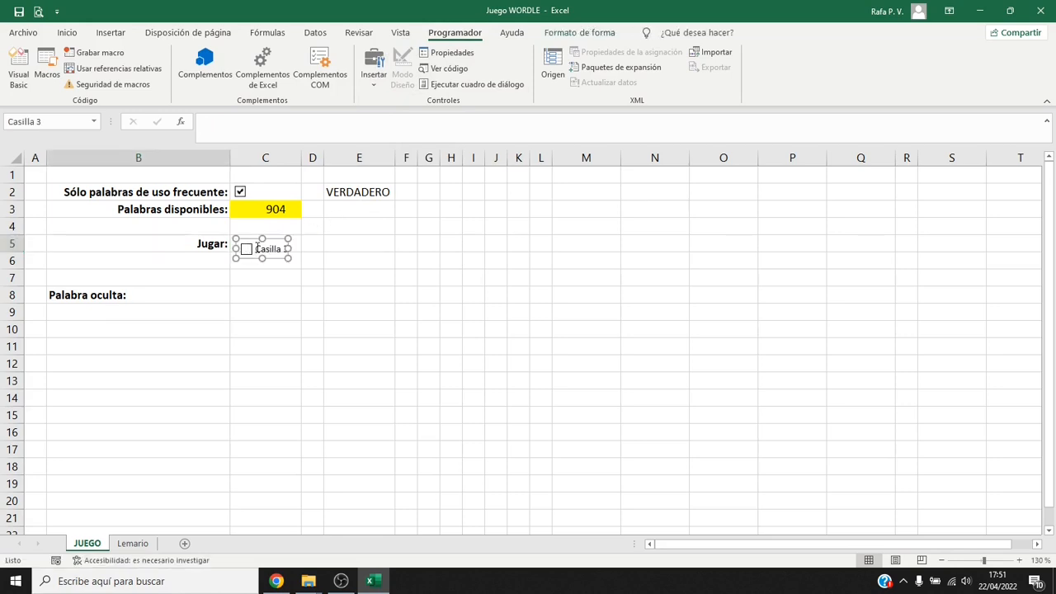
Remove the new checkbox's caption, shrink its frame to the box and place it right beside "Jugar:" in C5
click(259, 249)
key(Delete)
key(Delete)
key(Delete)
key(Delete)
key(Delete)
key(Delete)
key(Delete)
key(Delete)
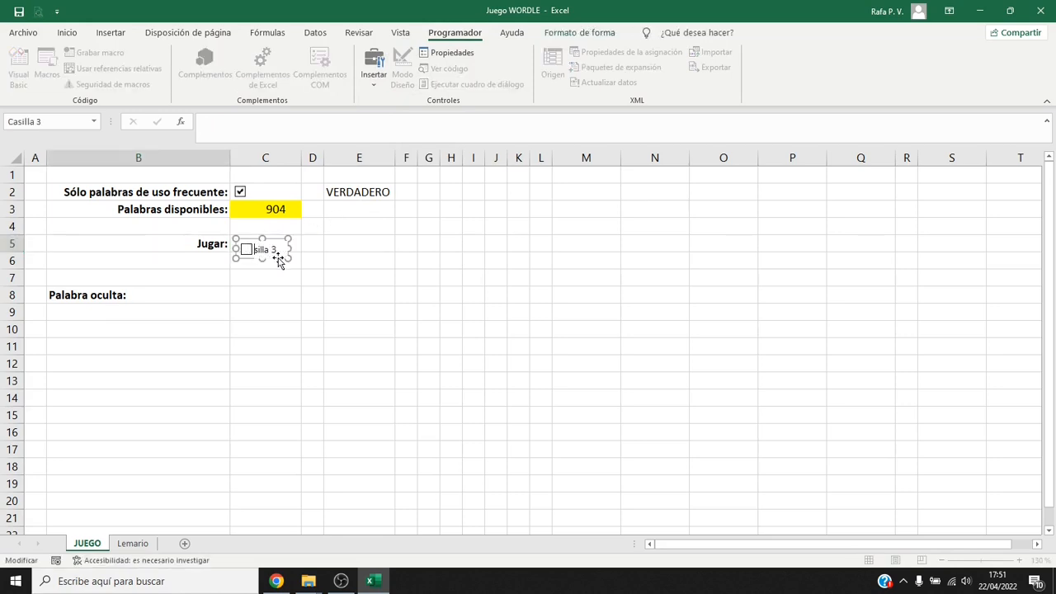
drag(288, 248, 236, 235)
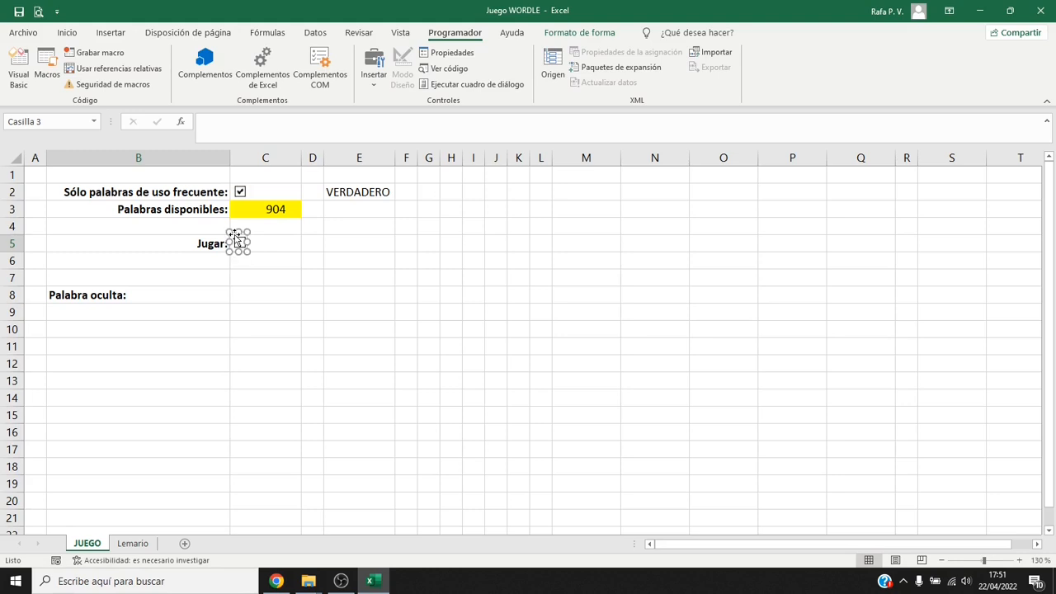
Link the "Jugar:" checkbox to cell $E$5 and test it by ticking and clearing it
right_click(236, 238)
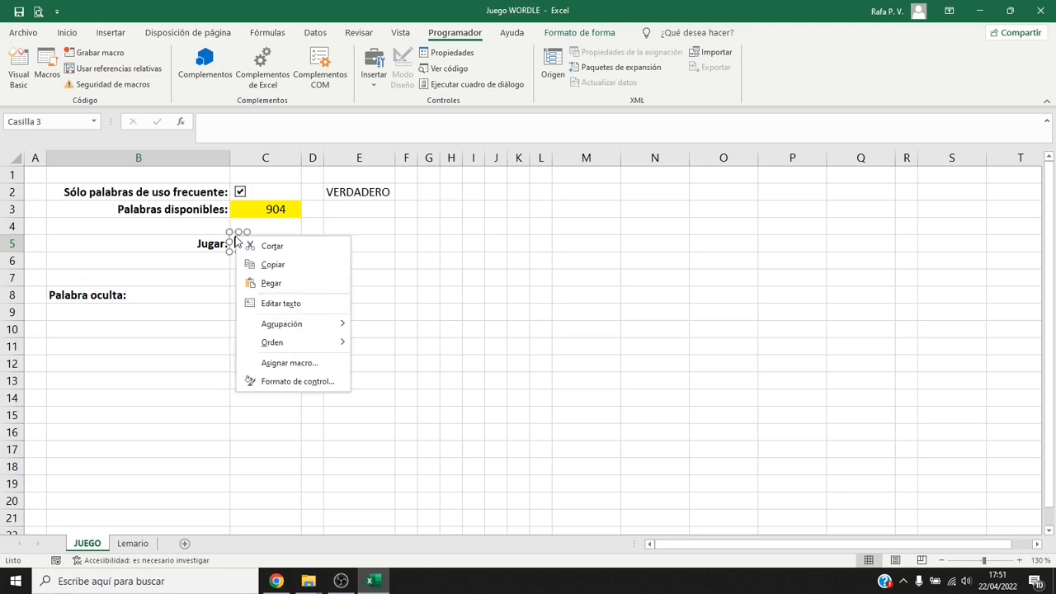
click(276, 382)
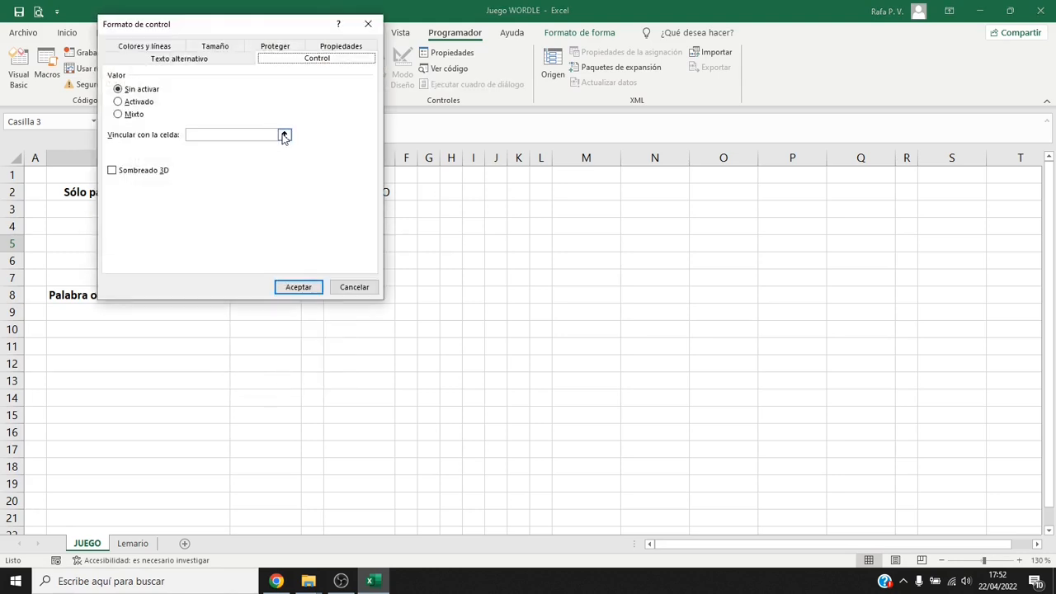
click(283, 135)
click(335, 239)
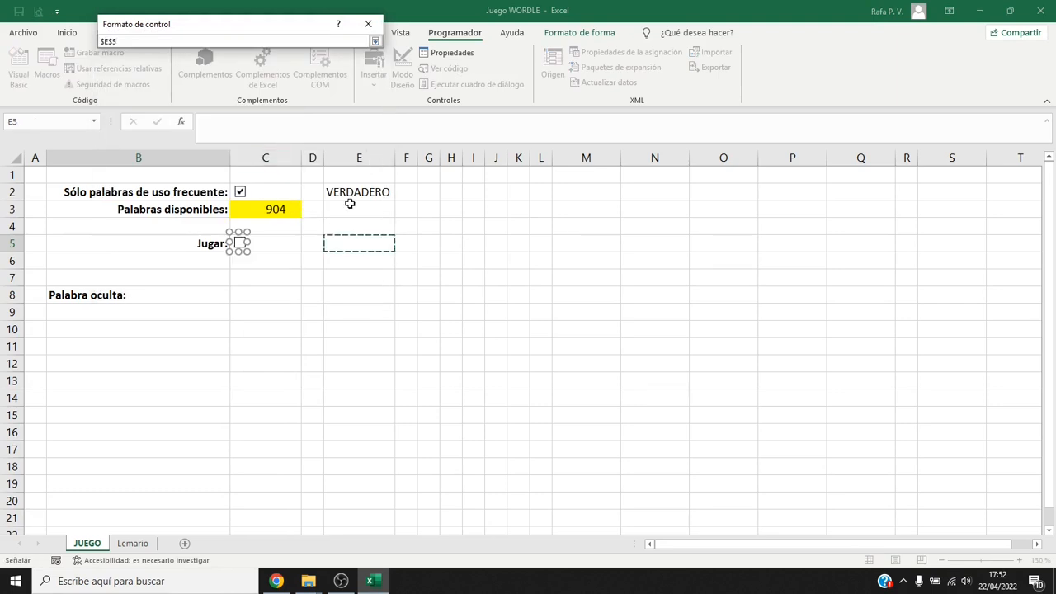
click(374, 41)
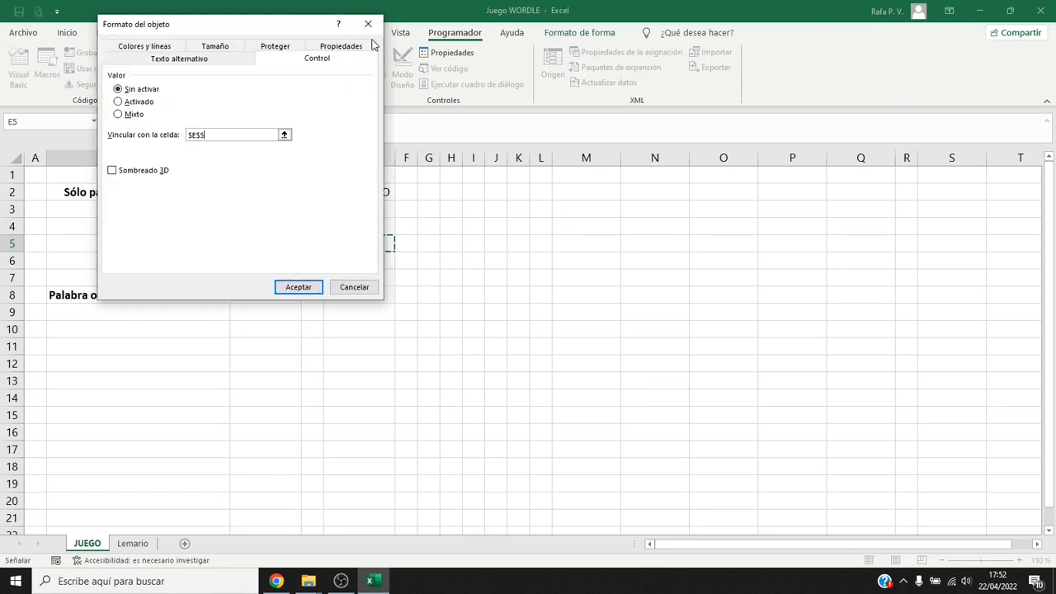
click(310, 286)
key(Escape)
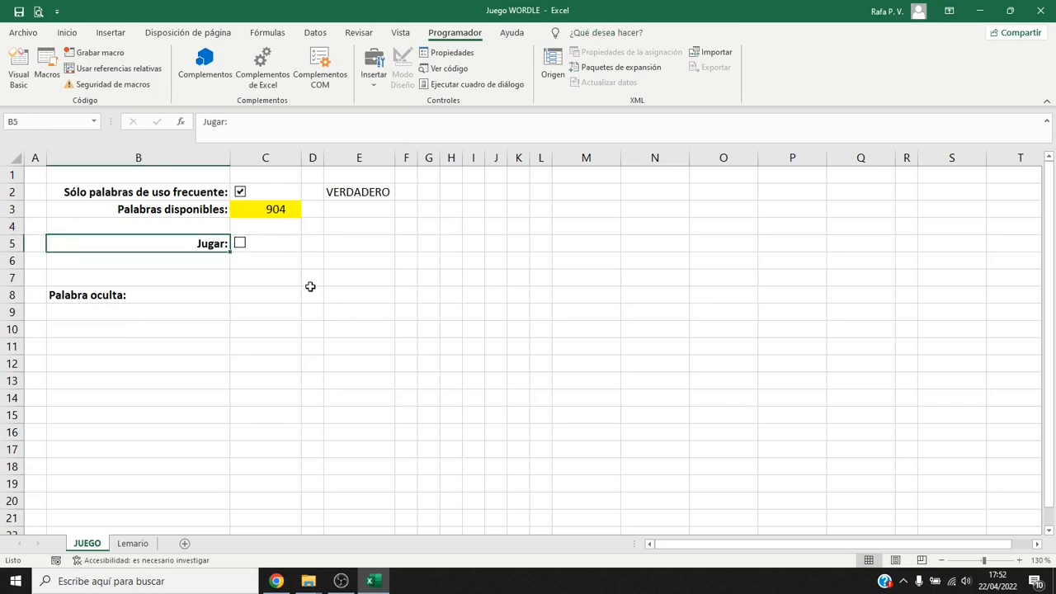
click(240, 244)
click(240, 246)
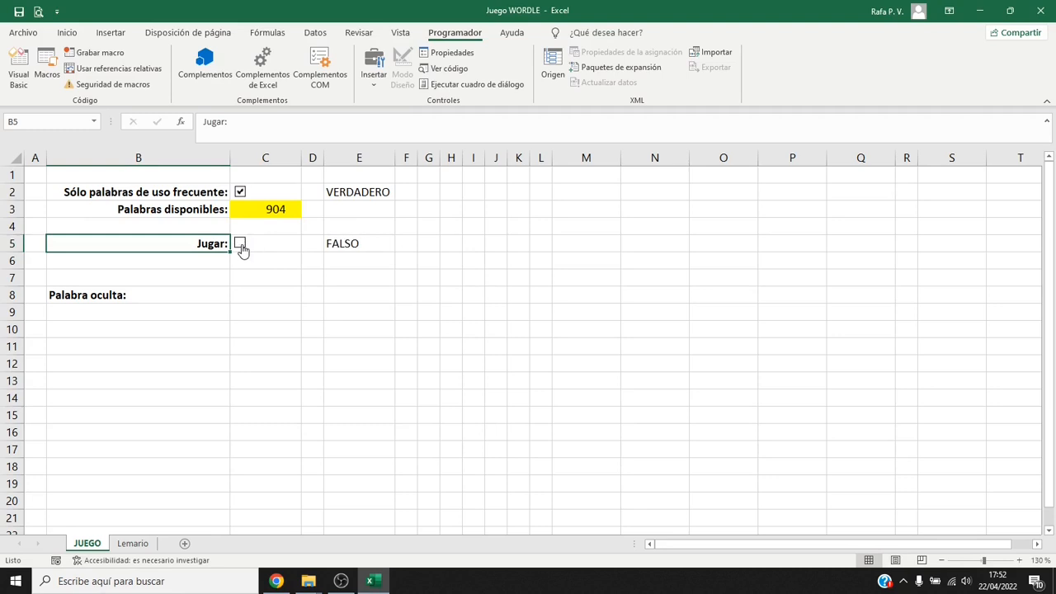
Enter =SI(E5=VERDADERO;SI(B9<>"";B9;INDICE(Lemario;COINCIDIR(ALEATORIO.ENTRE(1;C3);Ordinal;0)));"") in cell B9, below the "Palabra oculta:" label
click(189, 312)
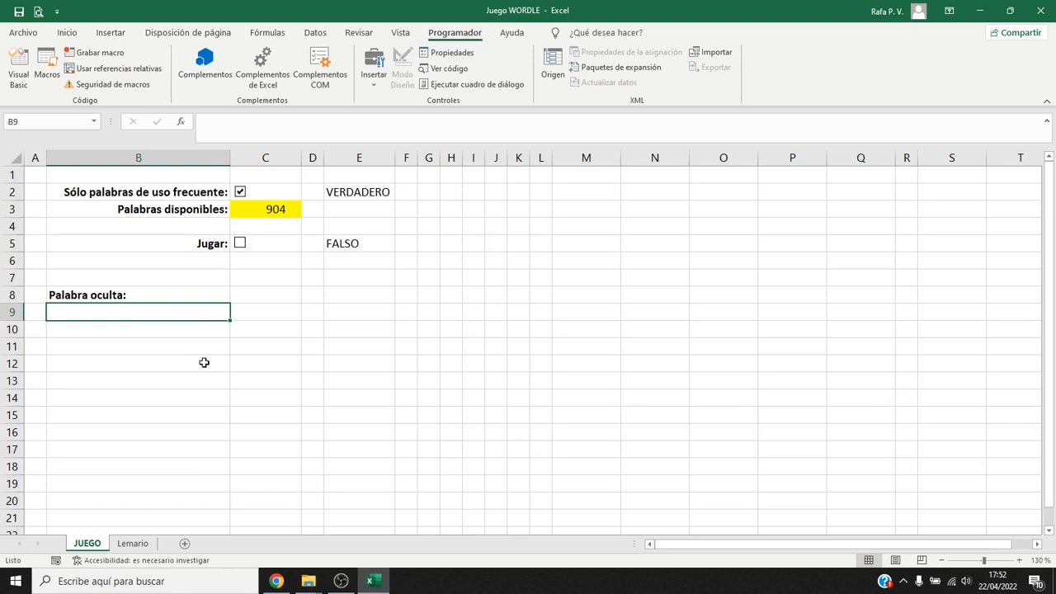
text(=SI()
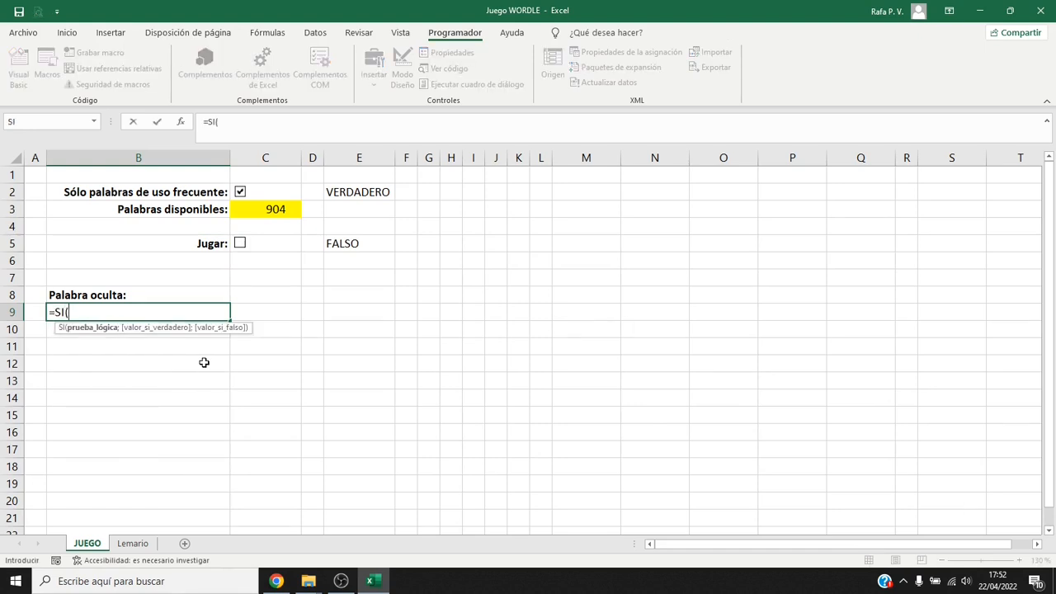
click(369, 241)
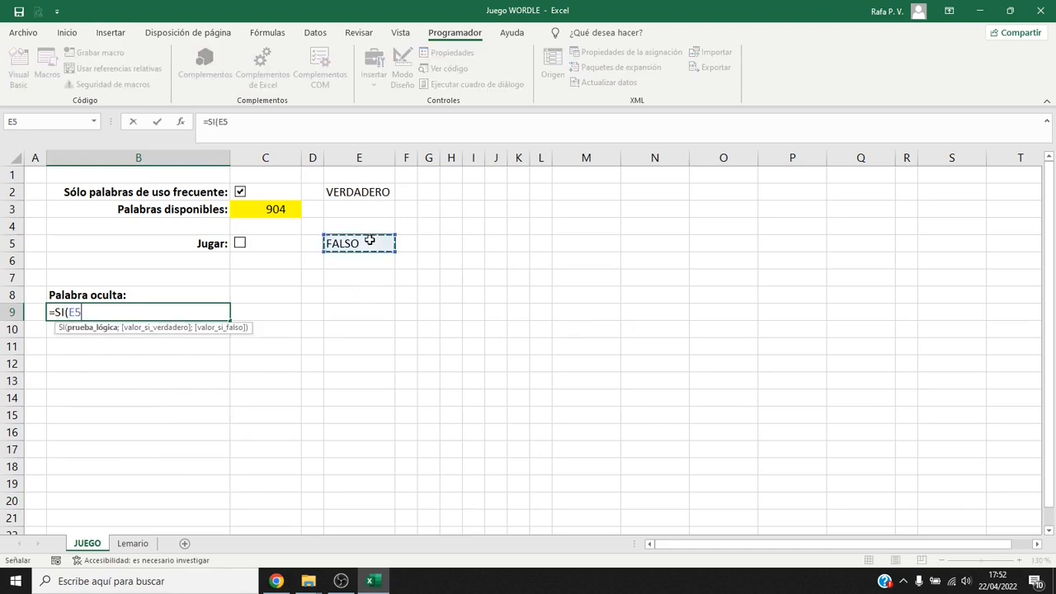
text(=VER)
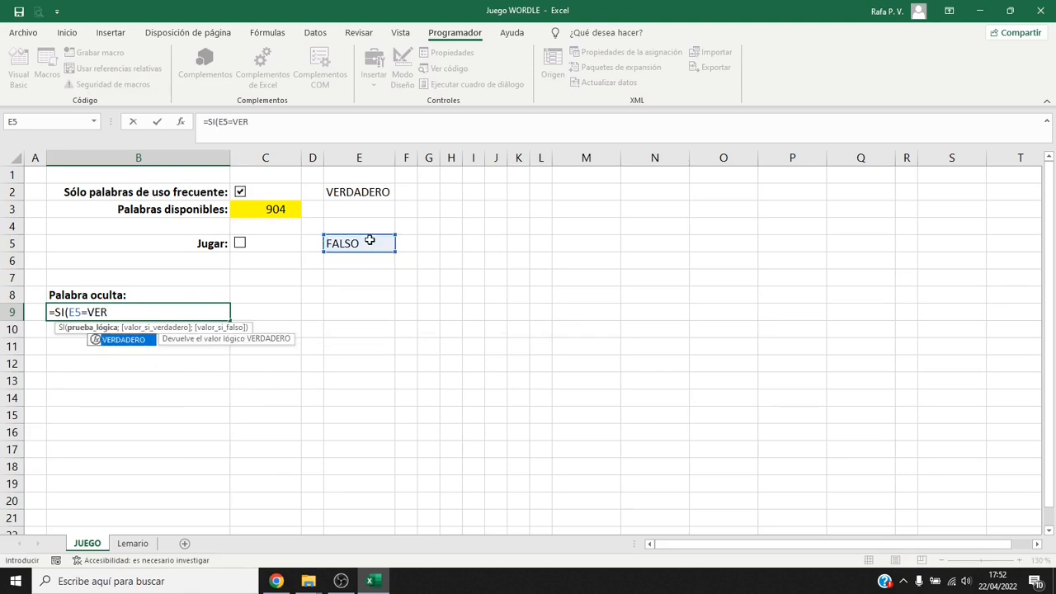
text(DADERO;)
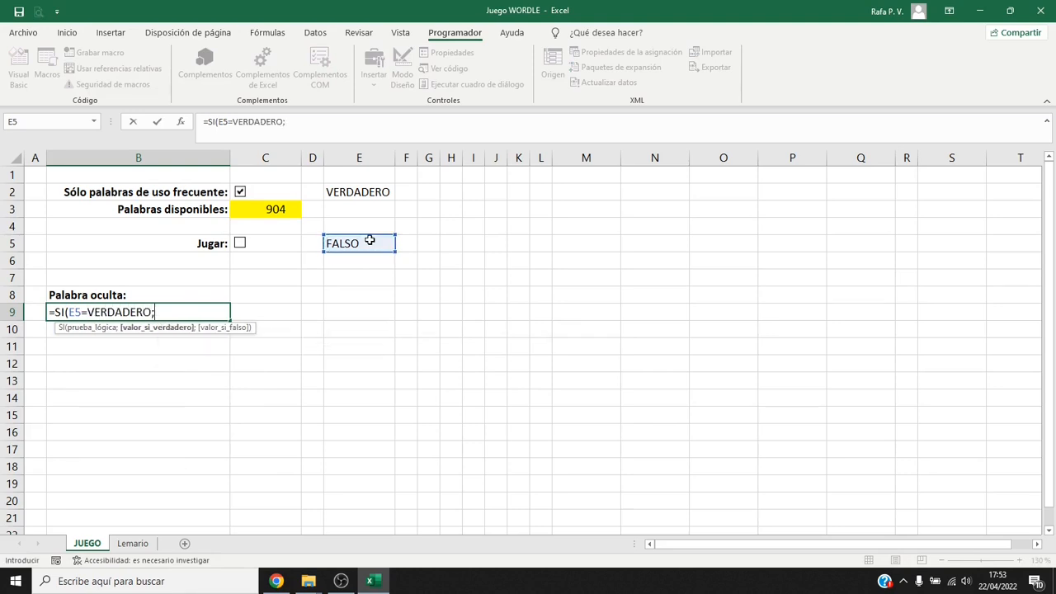
text(SI()
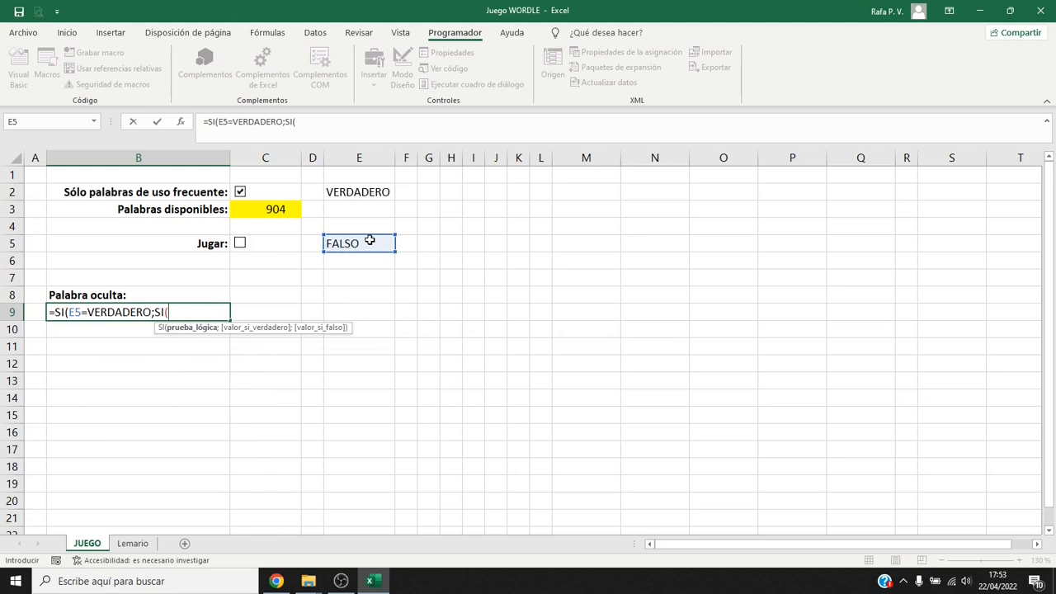
text(B9<>"";)
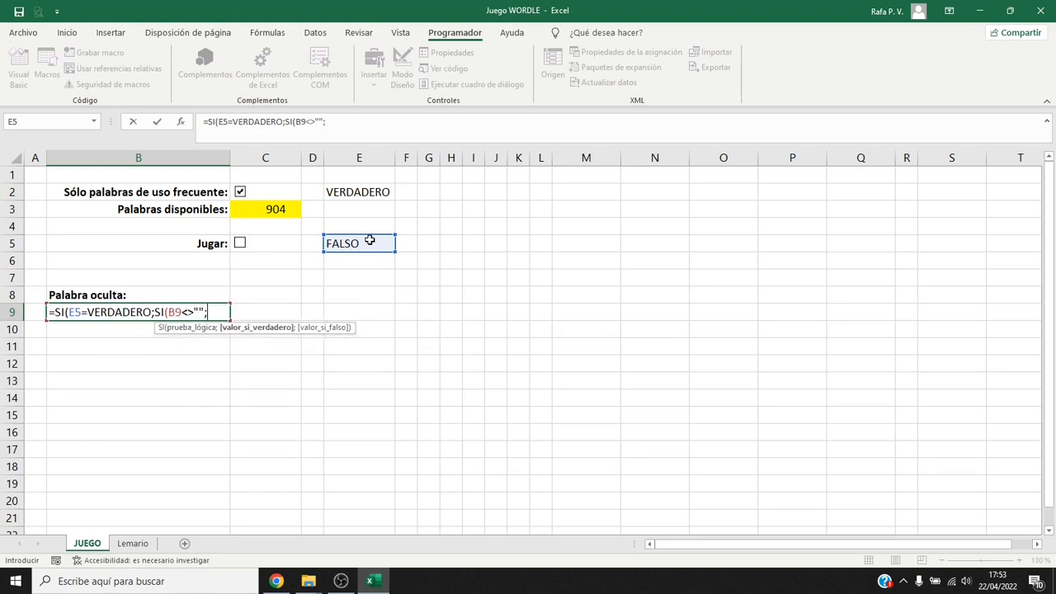
text(B9;INDICE()
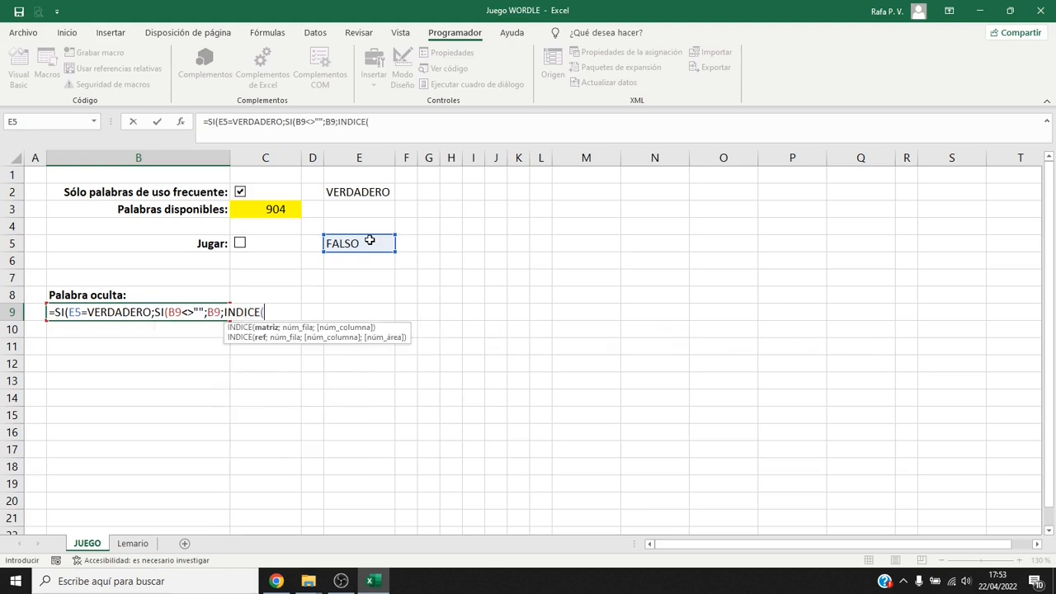
text(Lemario)
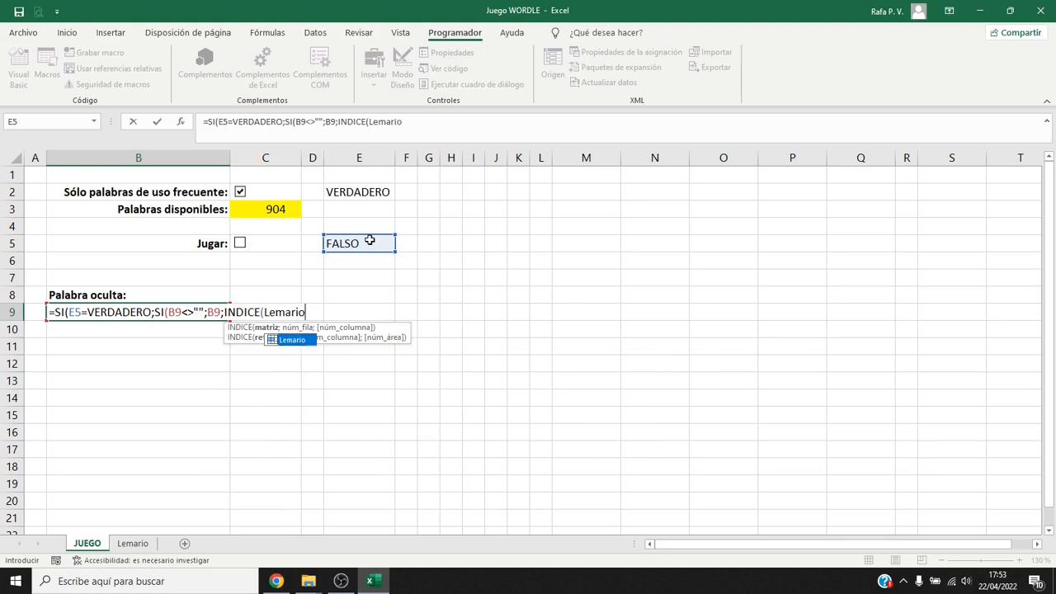
text(;COINC)
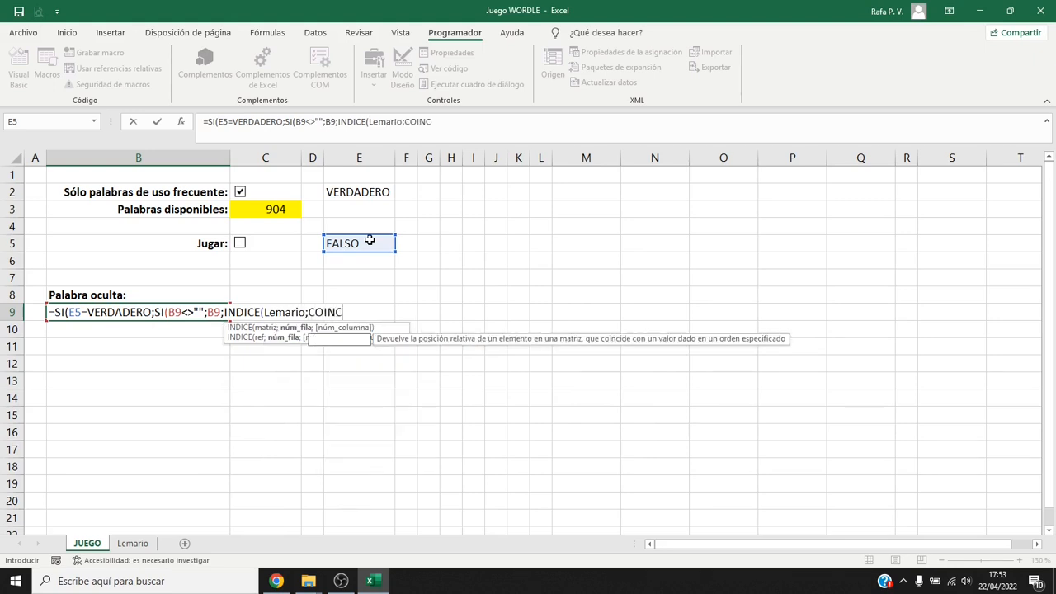
text(IDIR()
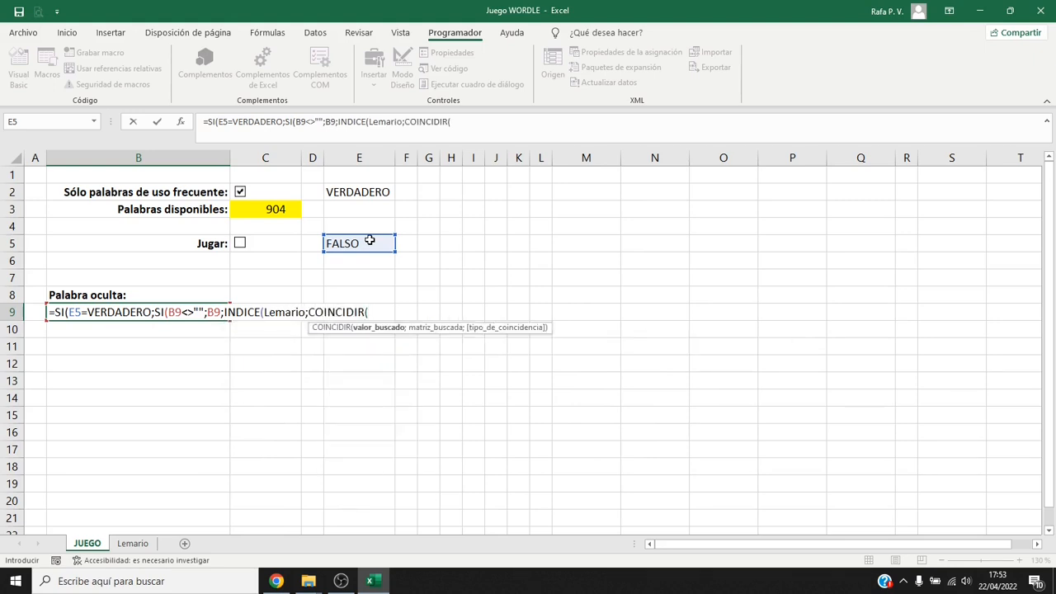
text(ALEATORIO.ENTRE(1;)
click(286, 210)
text();Ordinal)
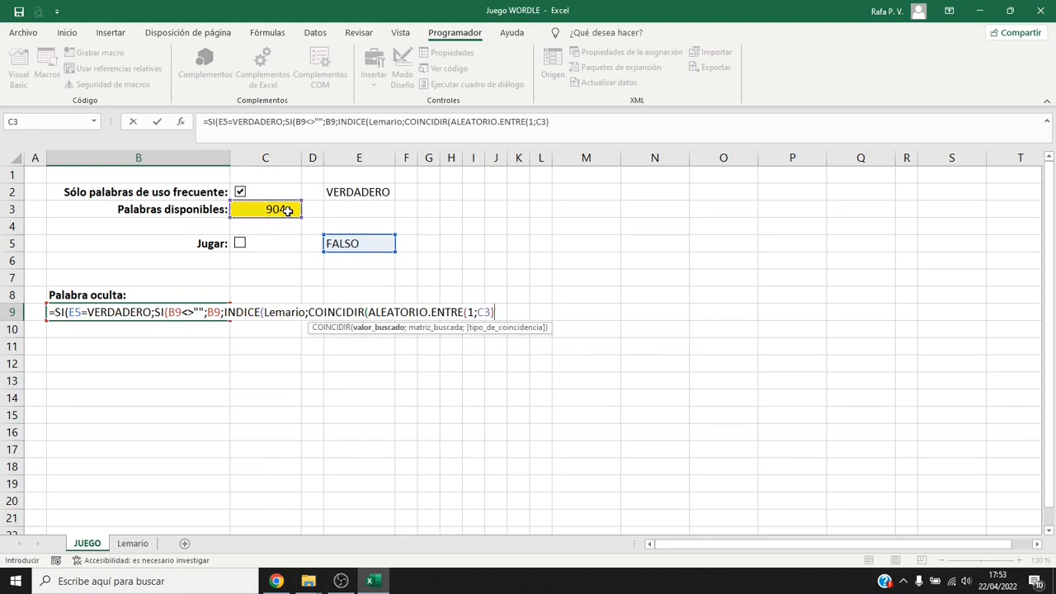
text(;0)
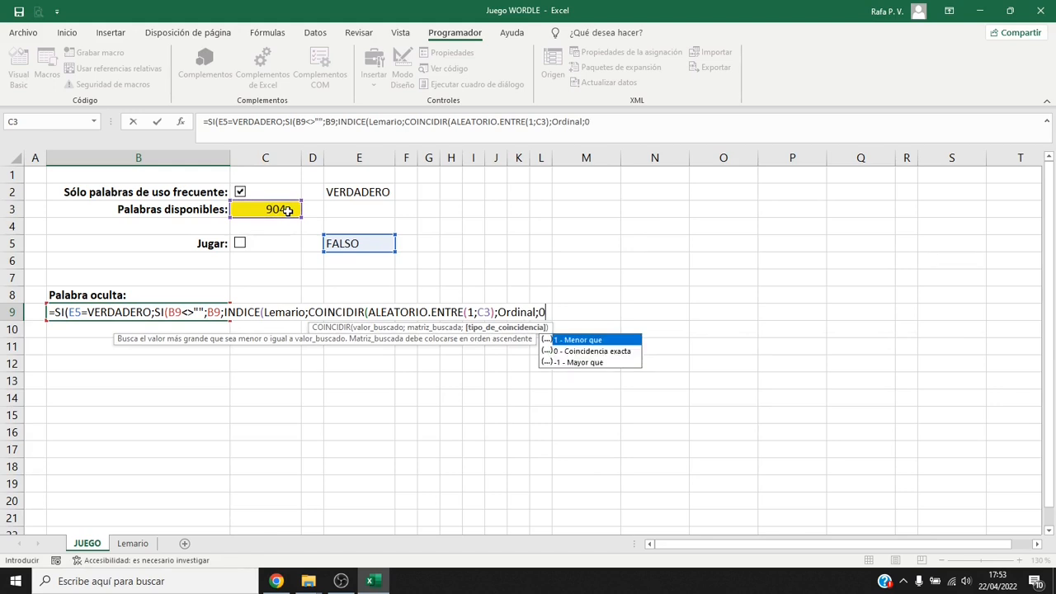
text()));""))
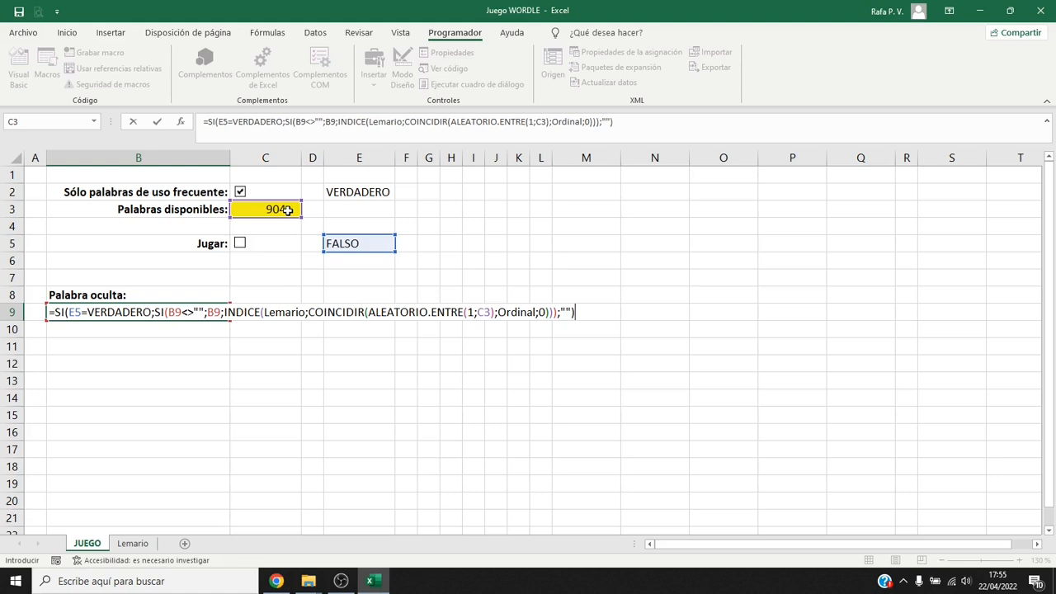
key(Return)
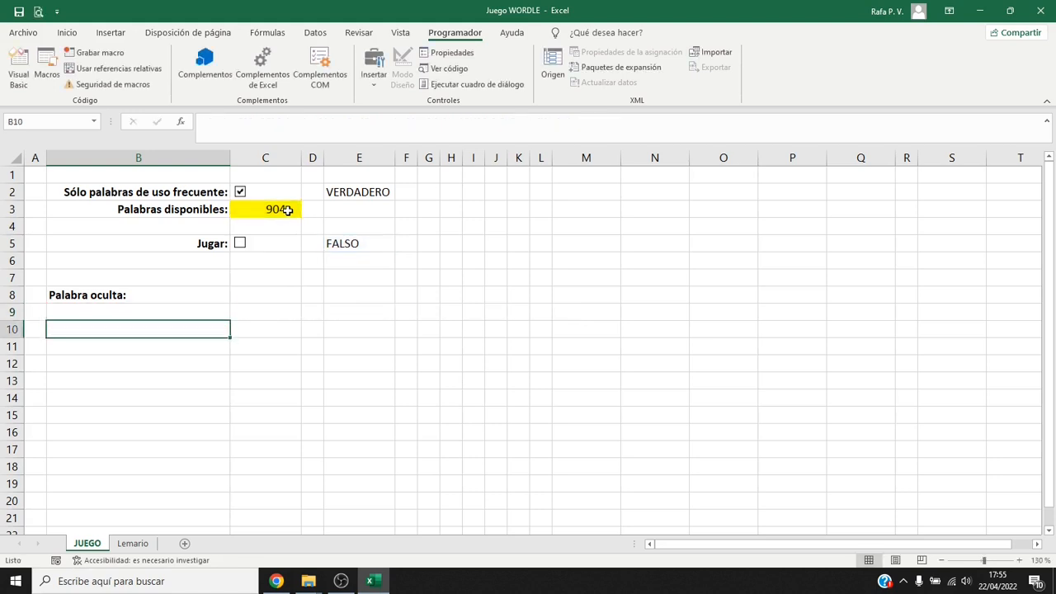
Give the hidden-word cell B9 a yellow fill
click(152, 312)
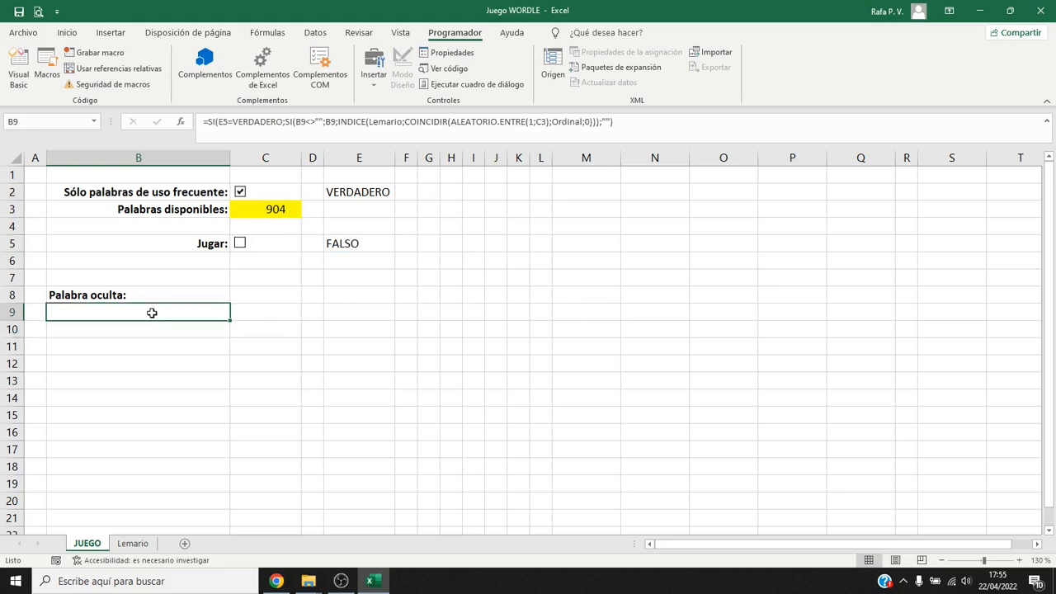
click(69, 33)
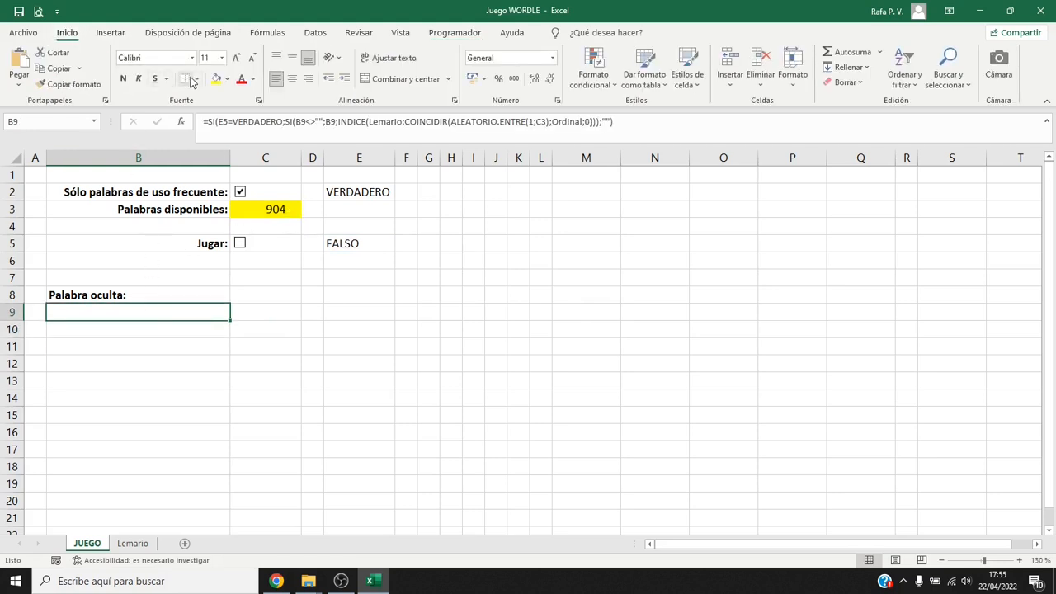
click(216, 79)
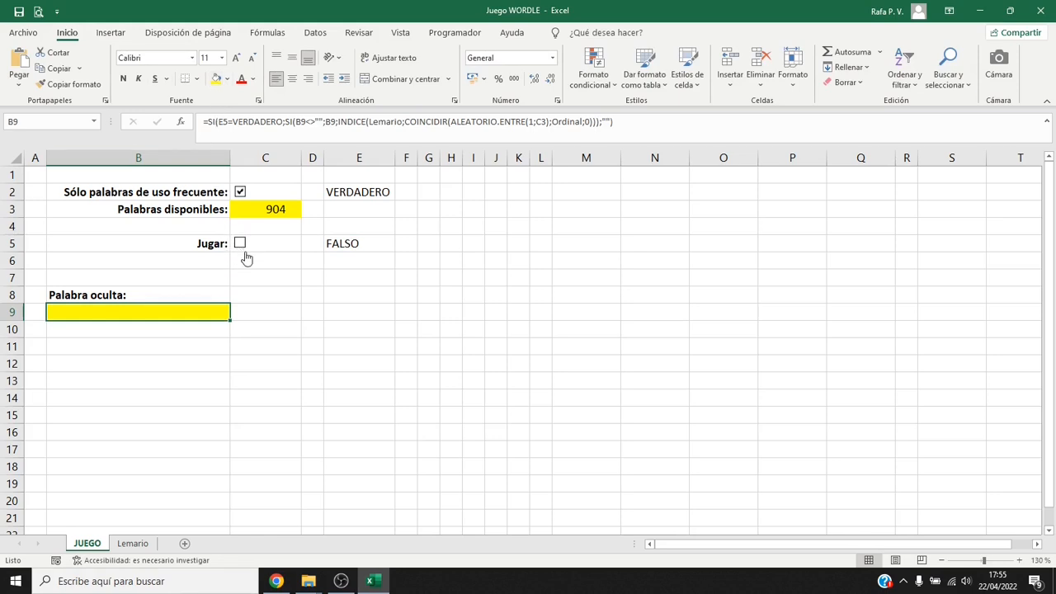
Review and reconfirm the formula in B9, and tick the "Jugar:" checkbox to test it
key(F2)
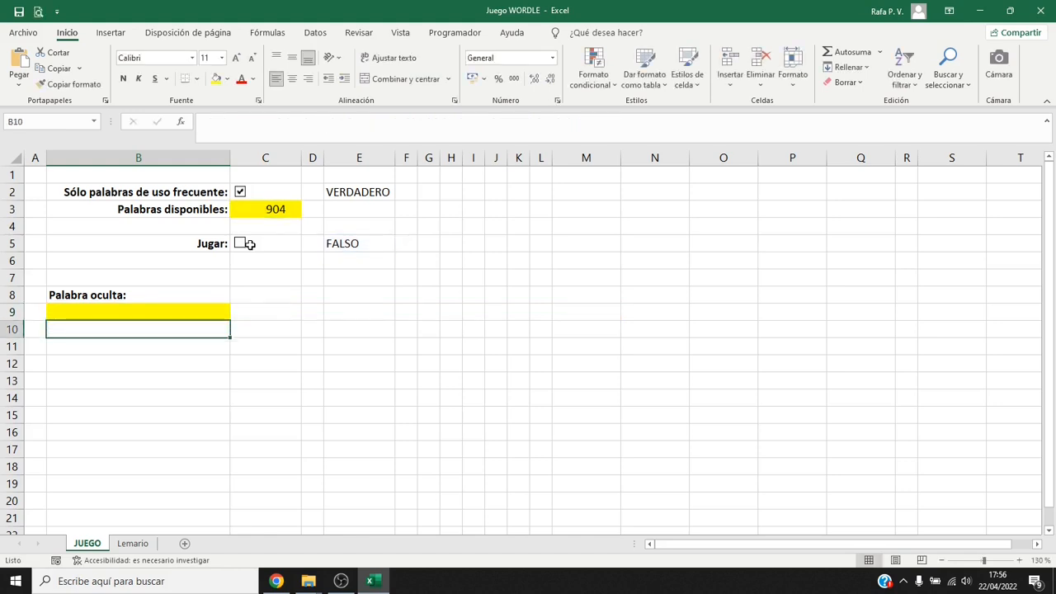
click(240, 245)
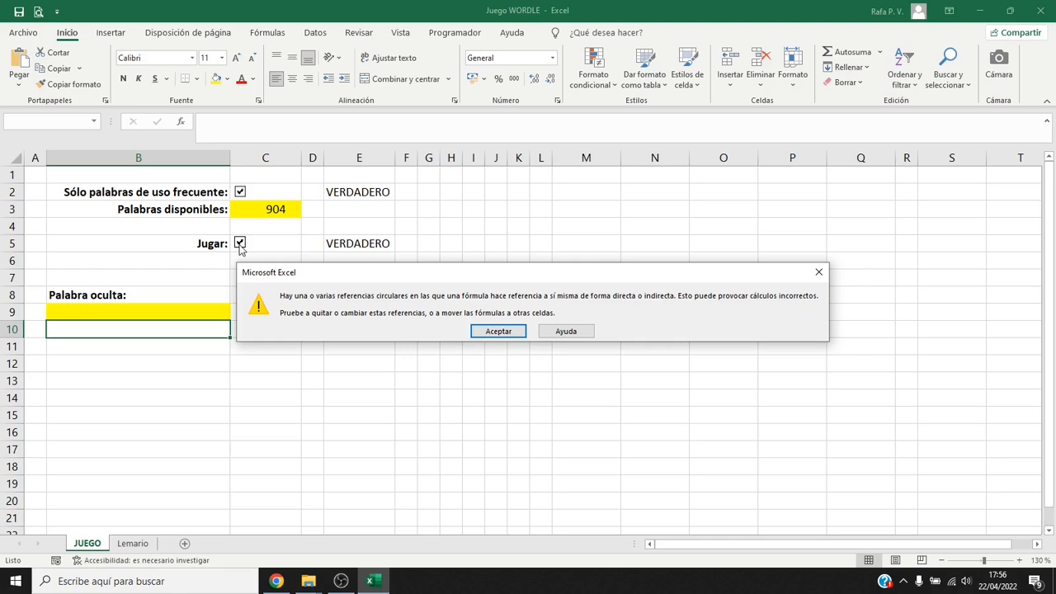
click(498, 333)
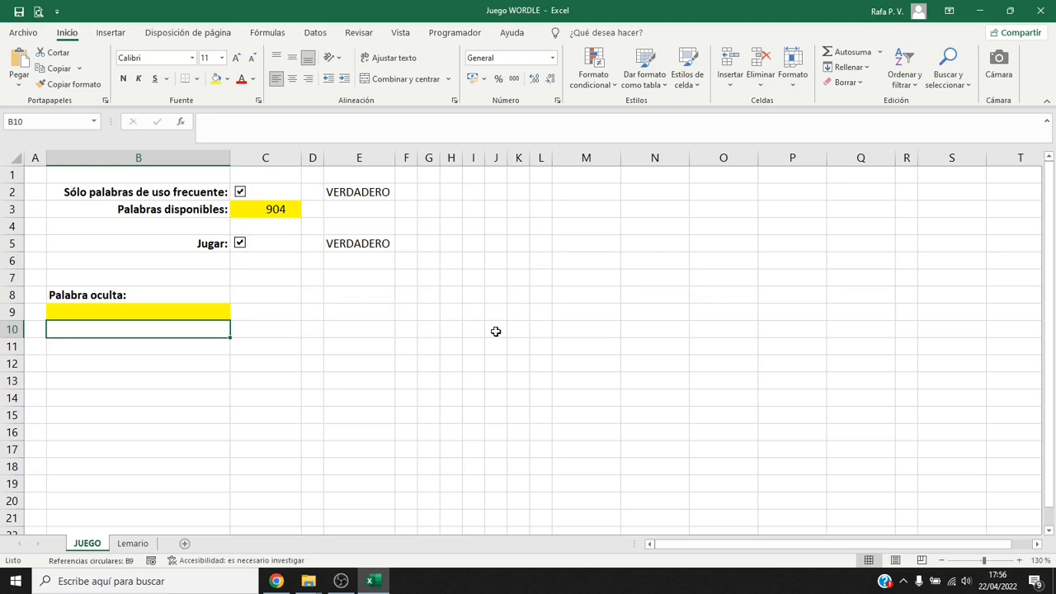
Enable iterative calculation in the formula options, and clear and re-tick the "Jugar:" checkbox to draw a new hidden word
click(22, 32)
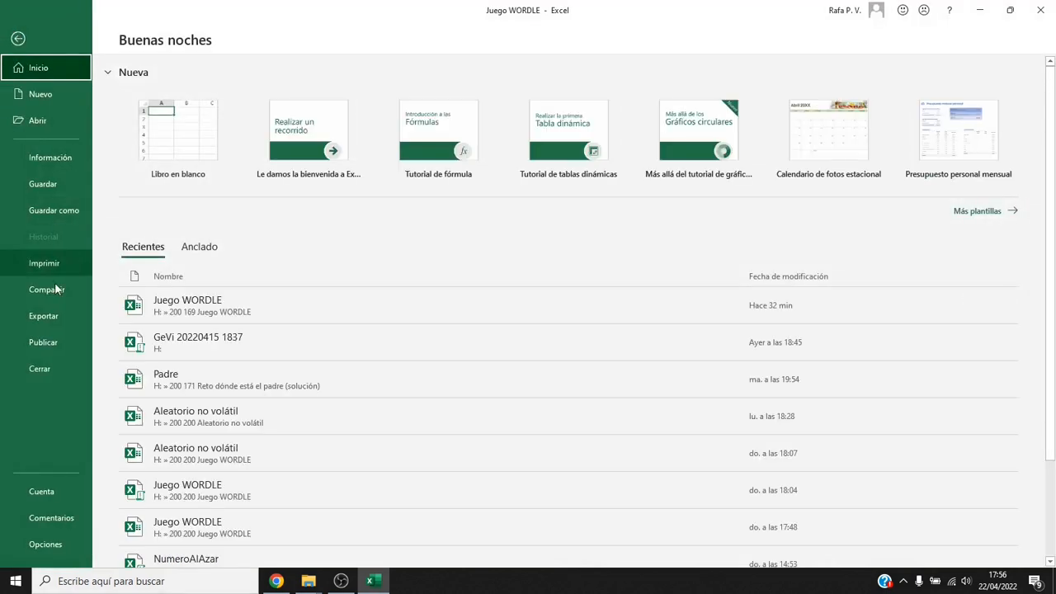
click(47, 547)
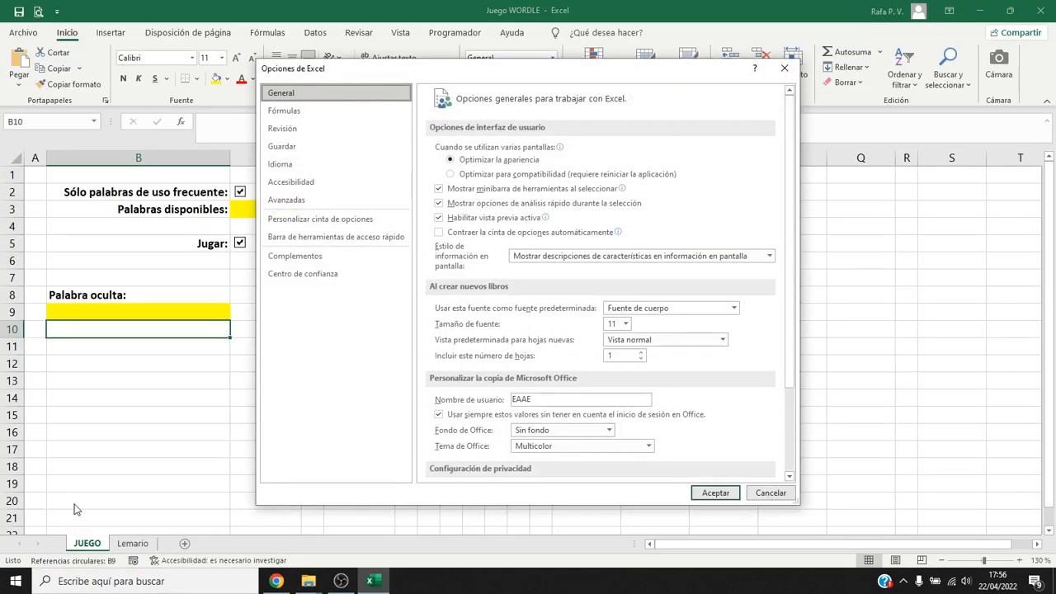
click(310, 114)
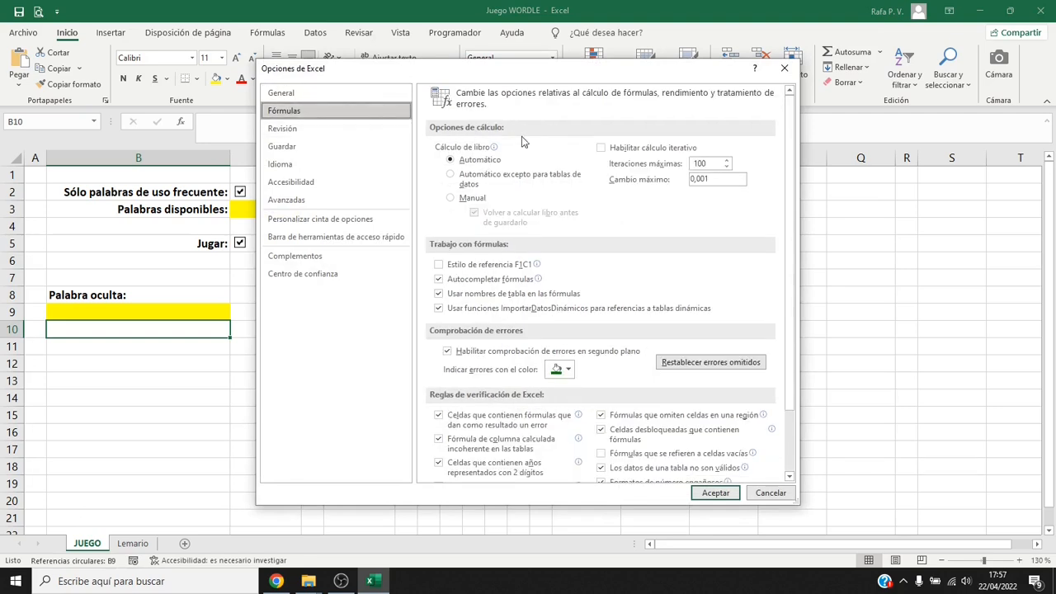
click(601, 148)
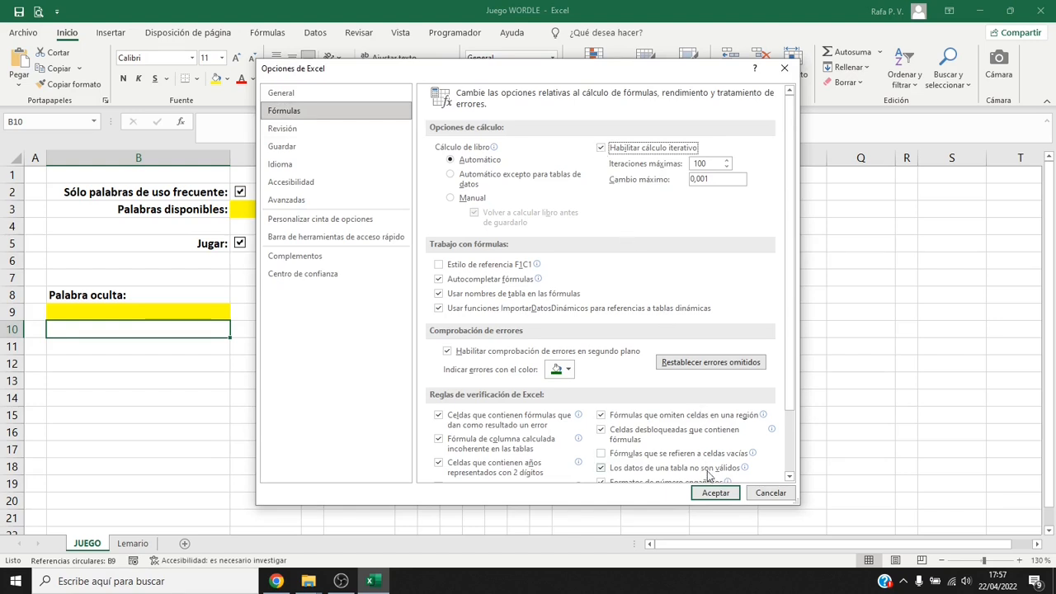
click(714, 494)
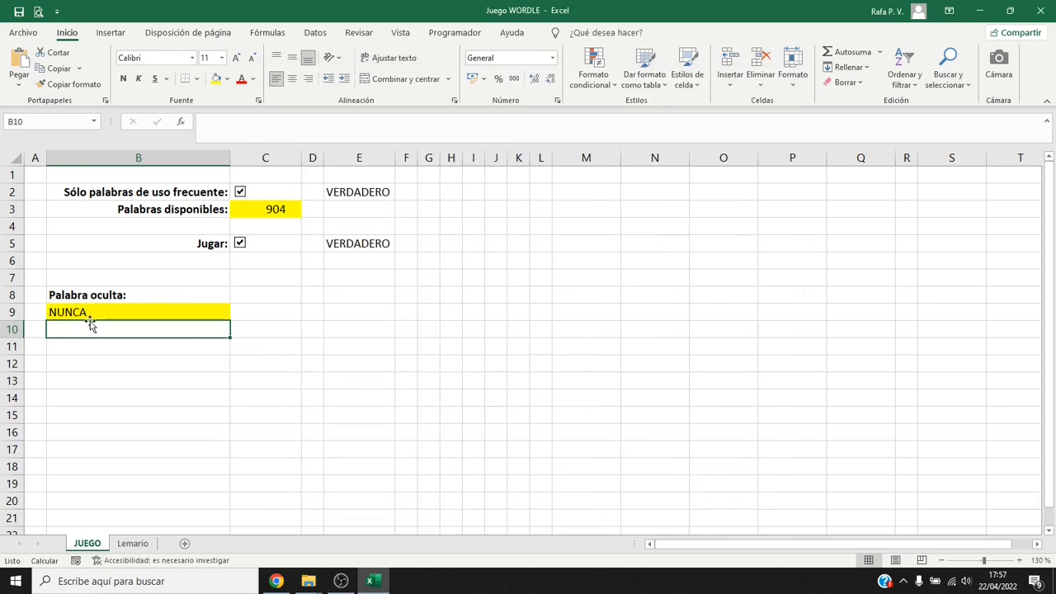
click(240, 244)
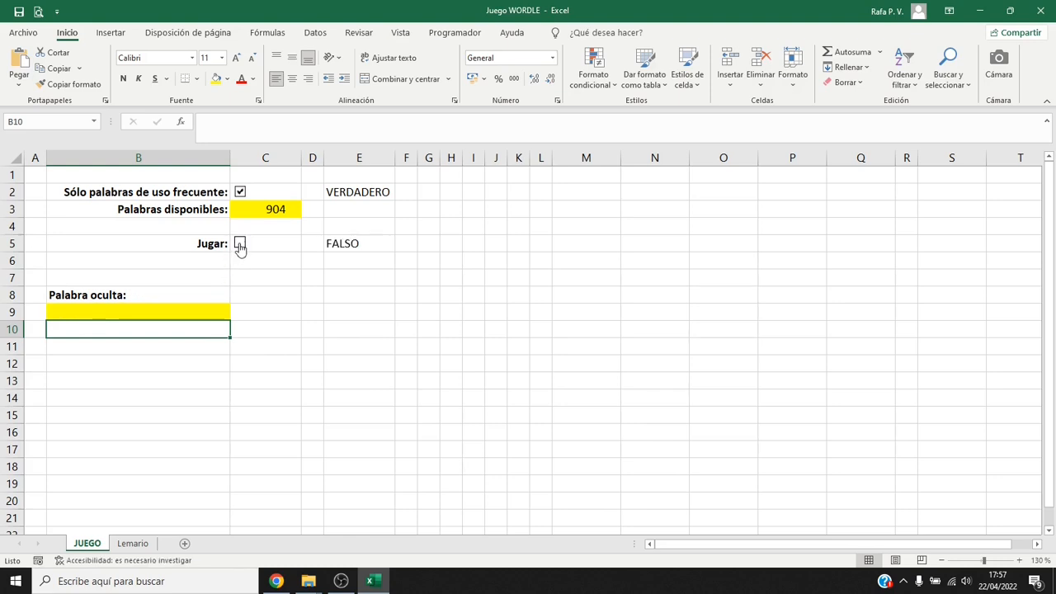
click(240, 246)
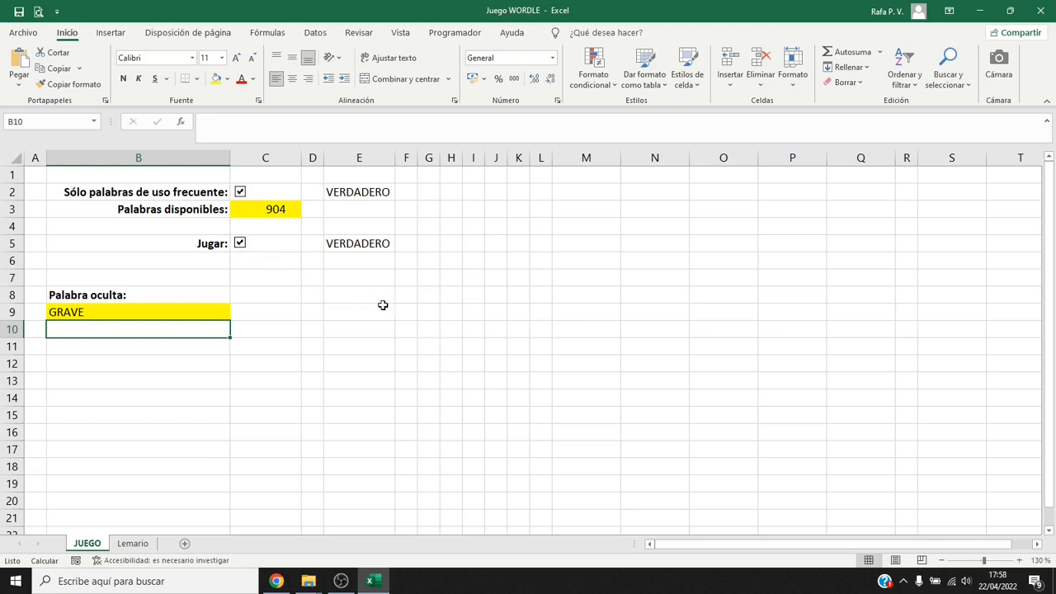
Enter the label "Letras:" in G8 and the formula =COLUMNAS($G9:G9) in G9 below it
click(423, 295)
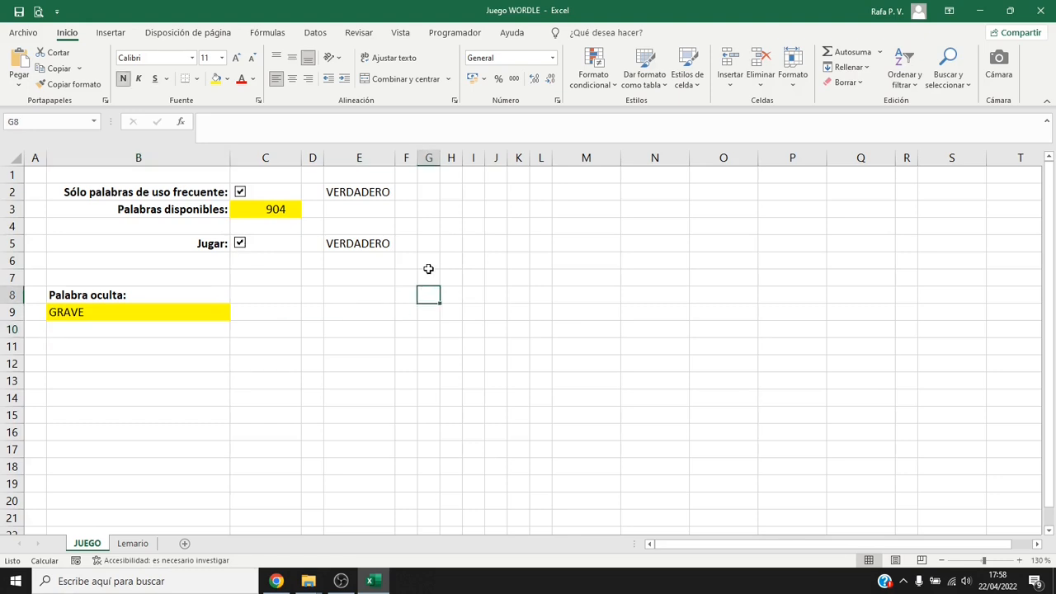
text(Letr)
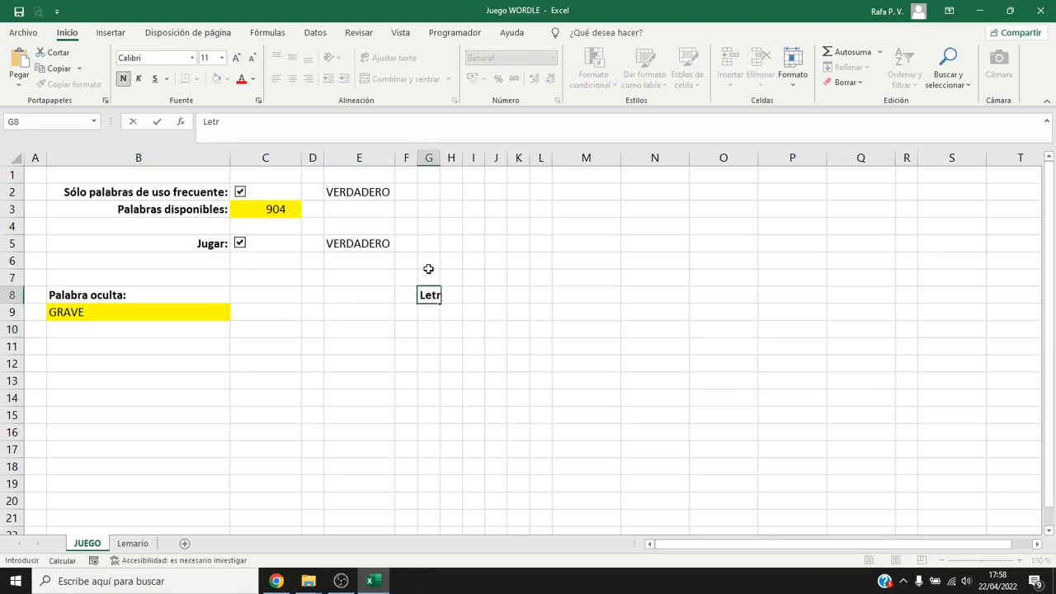
text(as:)
key(Return)
text(=COLUMNA)
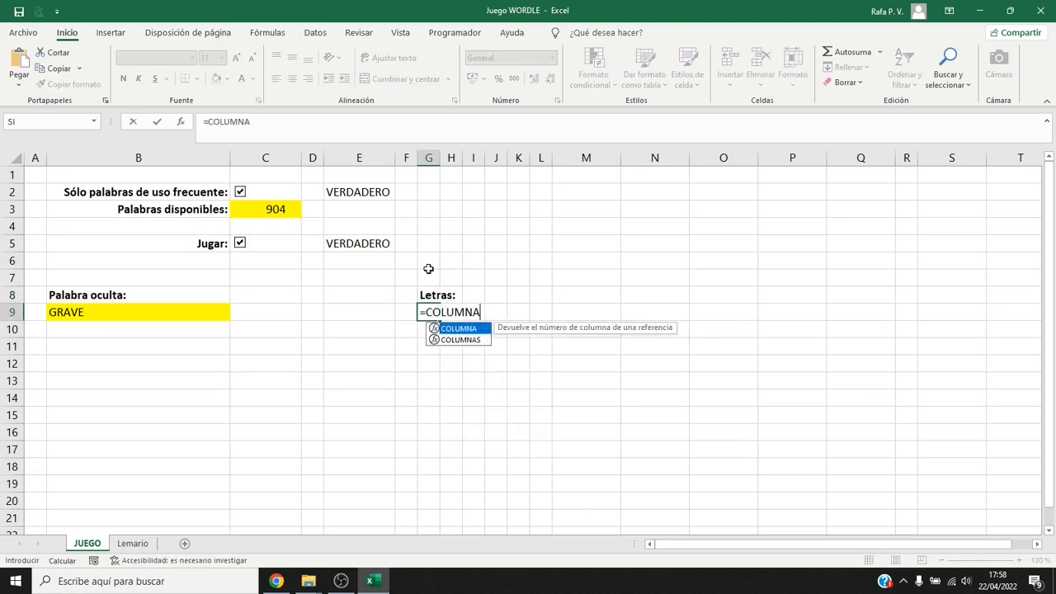
text(S()
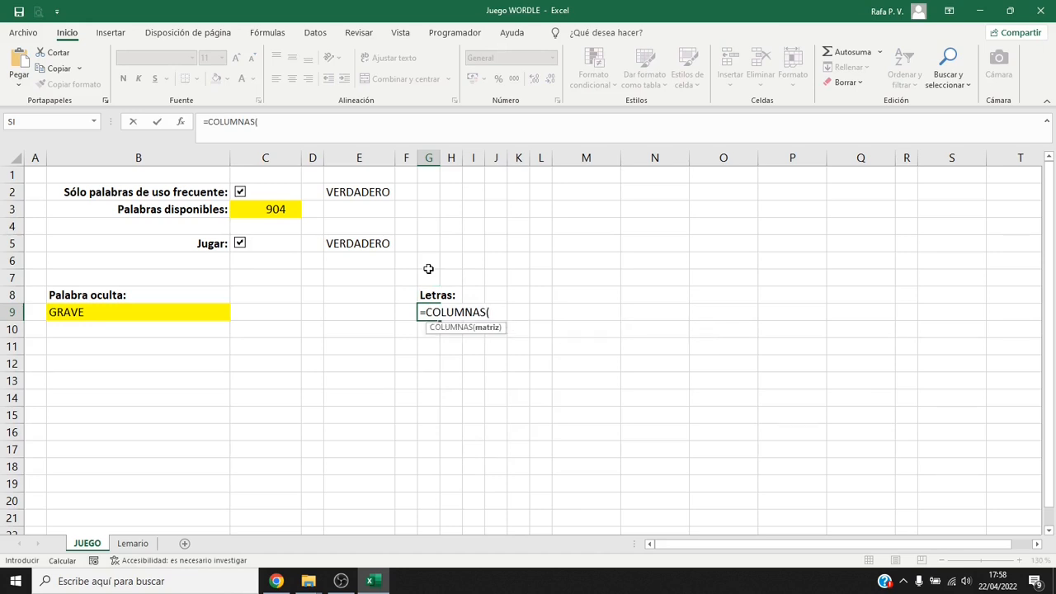
text($G9:G9))
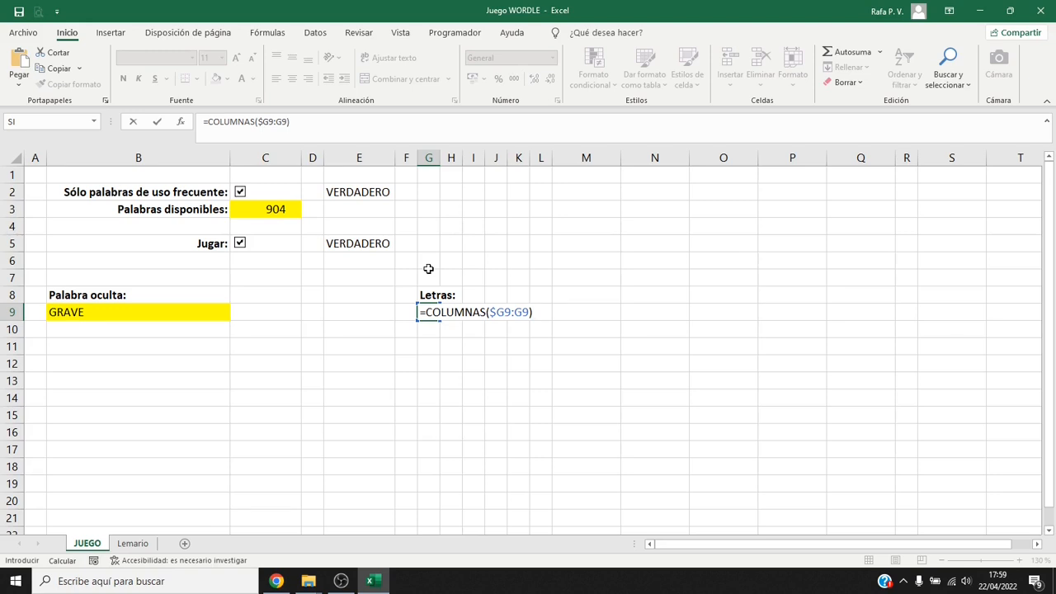
key(Return)
Format G9 with a yellow fill and centred text, and copy its formula across to K9
click(427, 313)
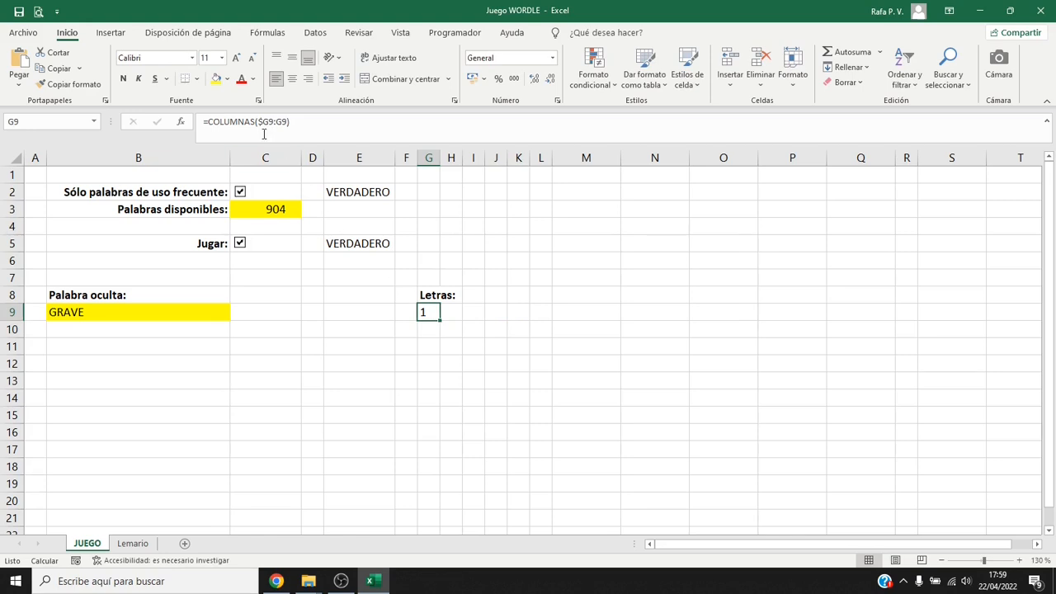
click(215, 78)
click(292, 80)
drag(441, 321, 521, 322)
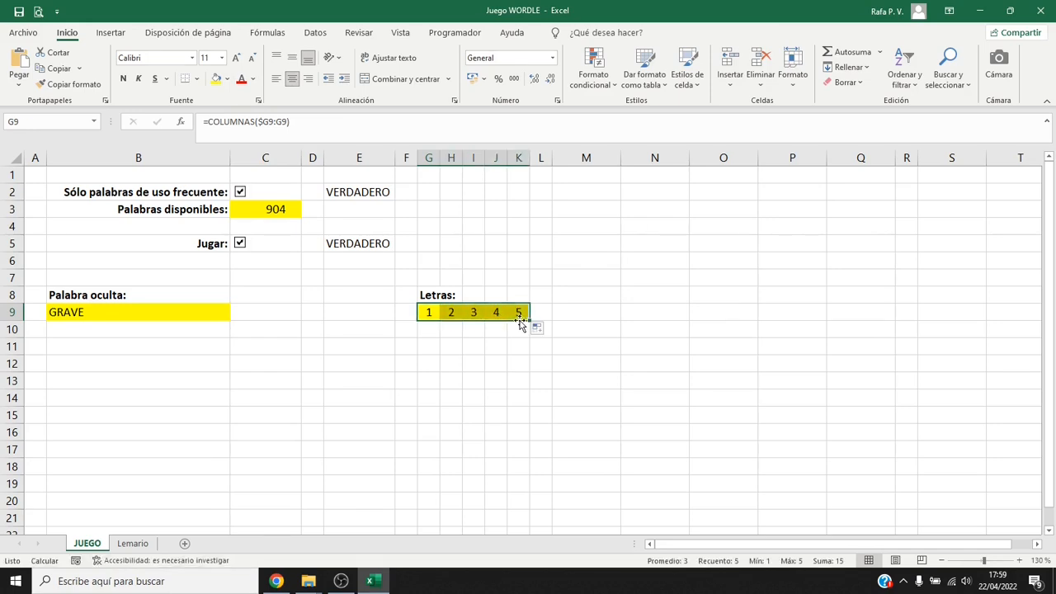
Change the formula in G9 to =EXTRAE($B9;COLUMNAS($G9:G9);1) to extract a letter of the hidden word
click(428, 312)
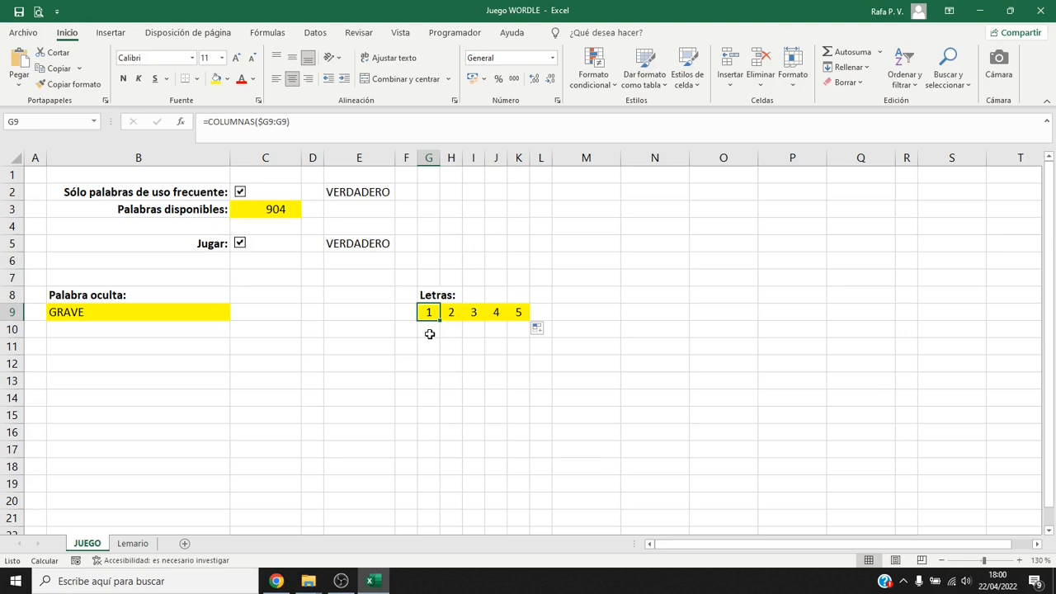
key(F2)
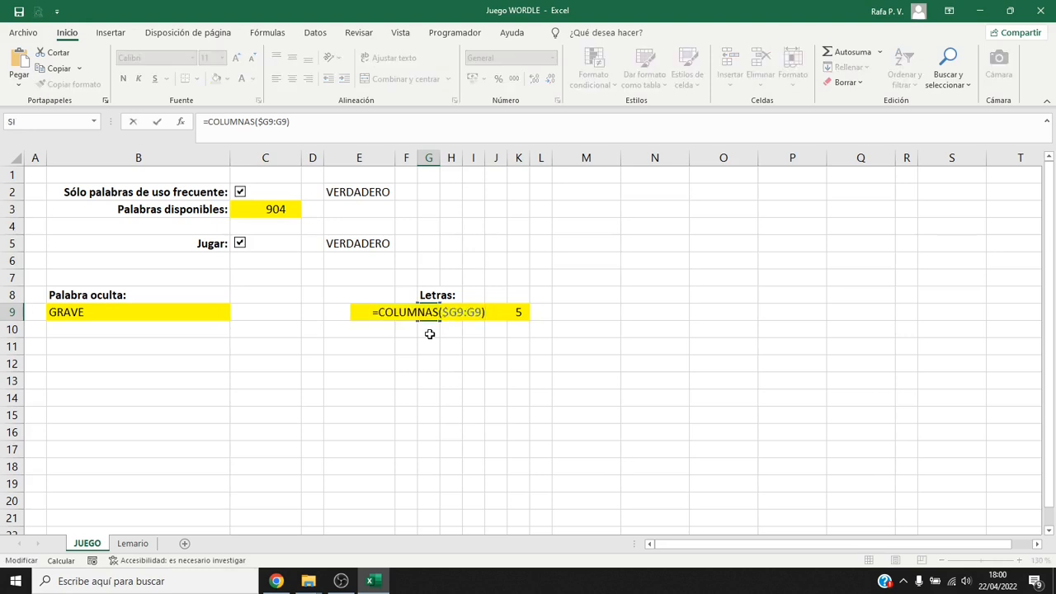
click(379, 312)
text(EXTRAE()
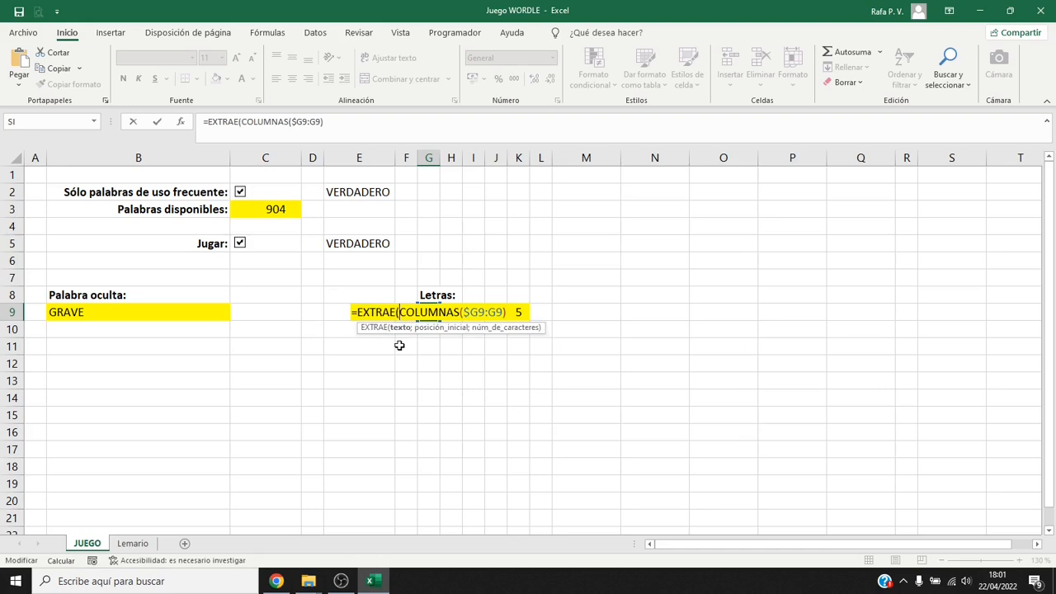
click(199, 318)
key(F4)
key(F4)
key(F4)
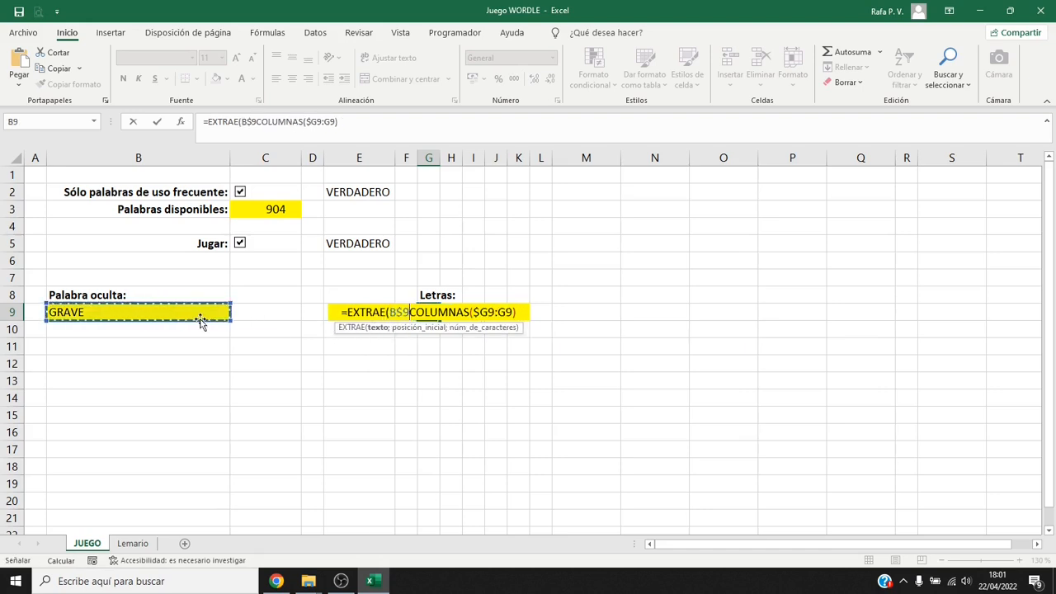
text(;)
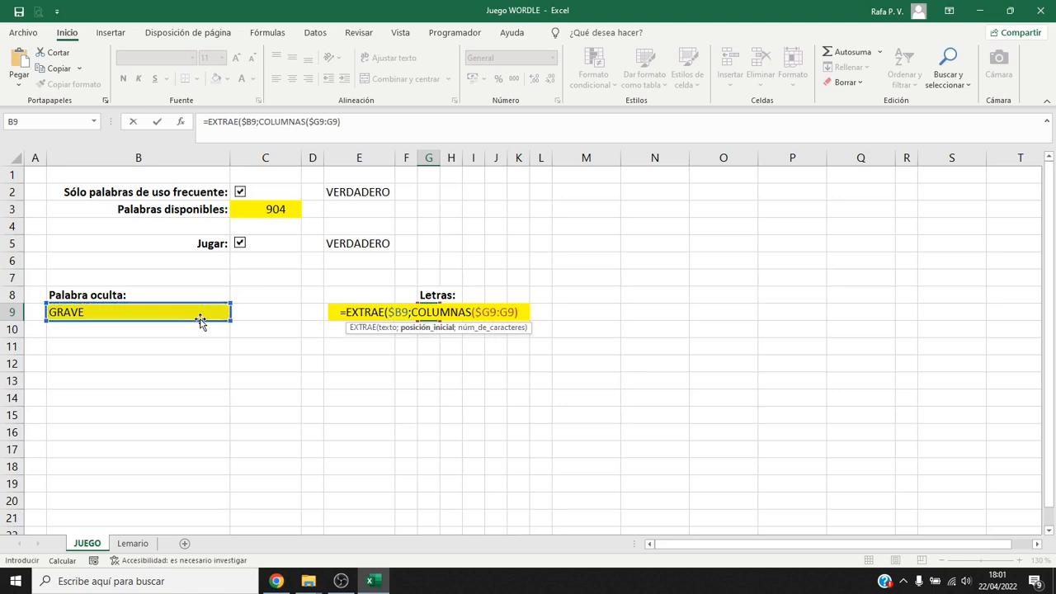
click(521, 313)
text(;1))
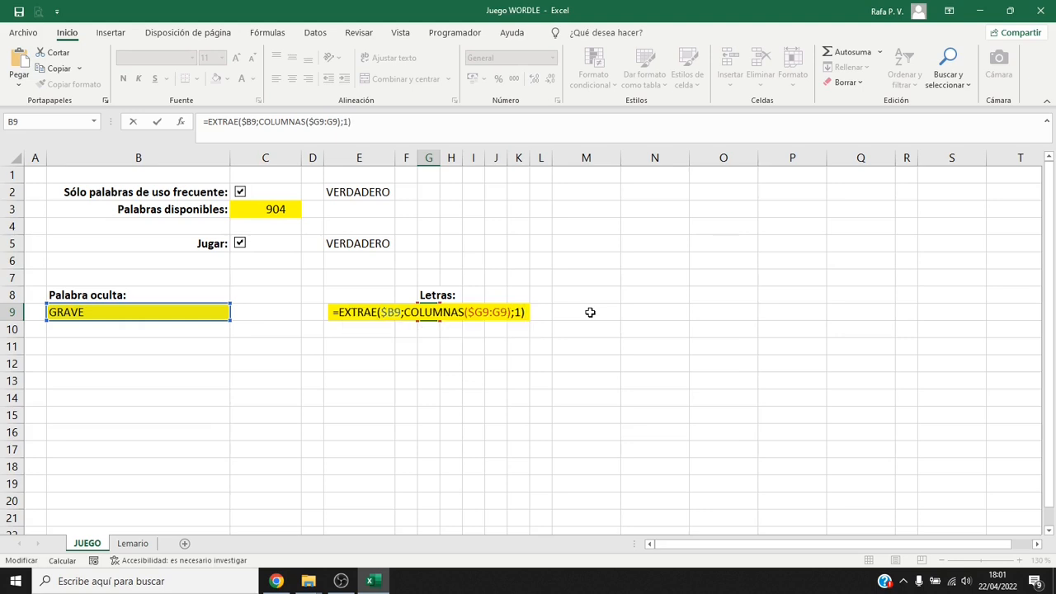
key(Return)
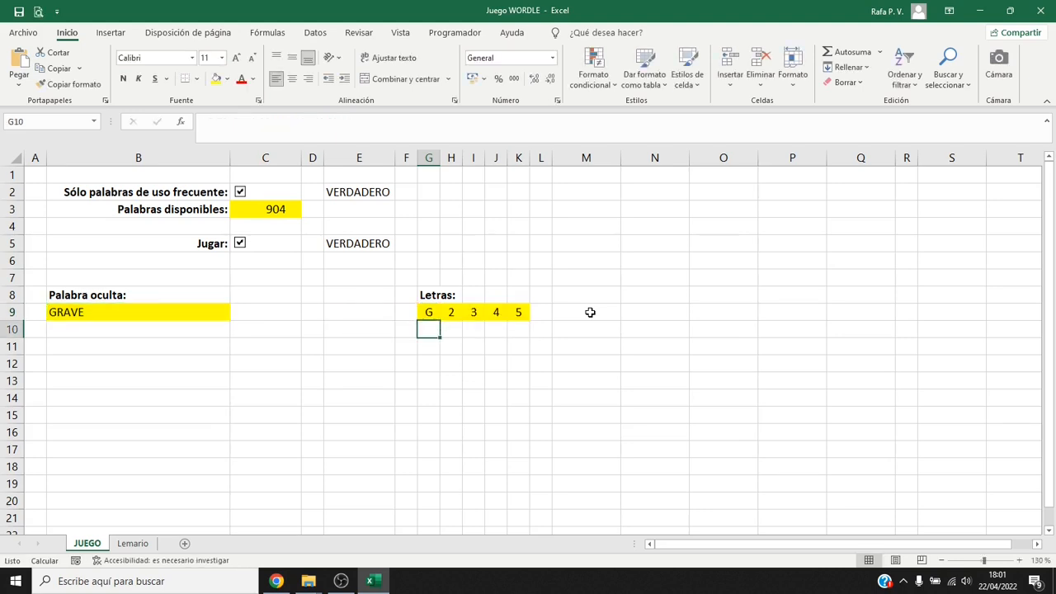
Copy the EXTRAE formula from G9 across to K9
click(429, 314)
drag(439, 320, 525, 321)
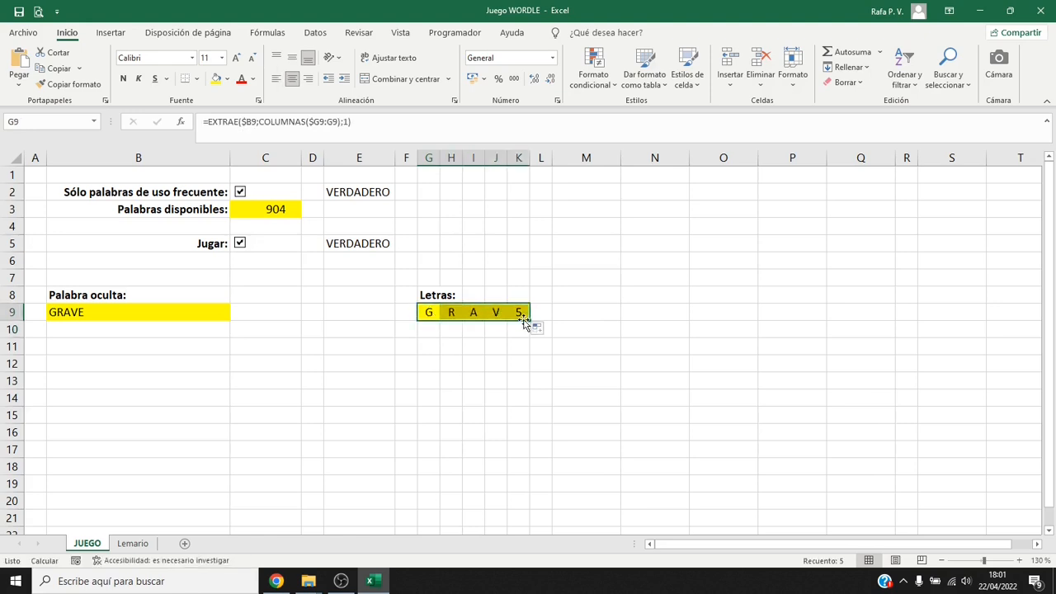
click(434, 328)
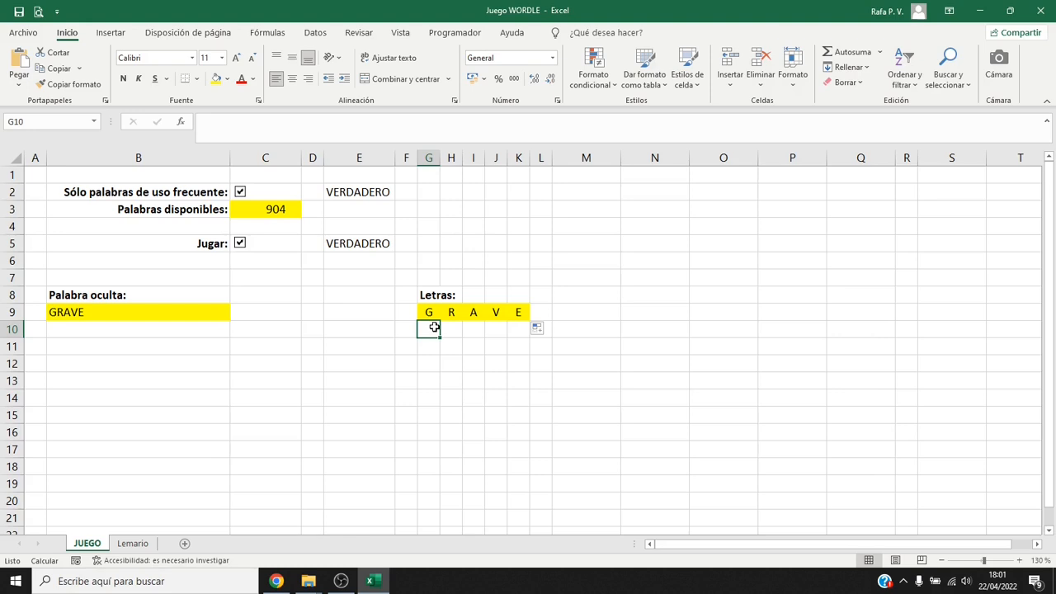
Wrap the formula in G9 in MAYUSC so that it reads =MAYUSC(EXTRAE($B9;COLUMNAS($G9:G9);1))
click(429, 312)
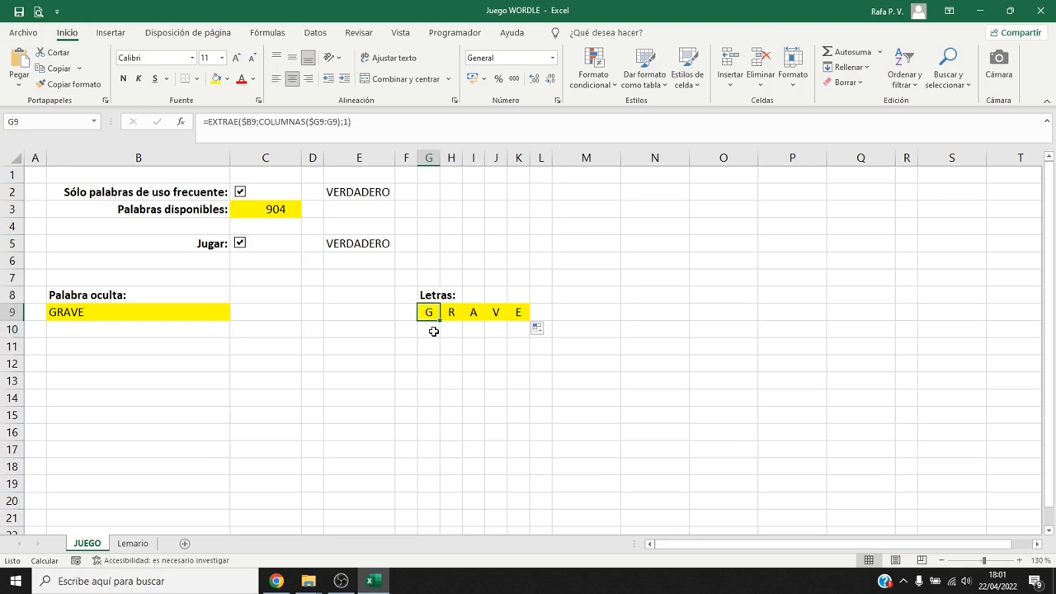
key(F2)
key(Left)
key(Left)
key(Left)
key(Left)
key(Left)
key(Left)
key(Left)
key(Left)
key(Left)
key(Left)
key(Left)
key(Left)
key(Left)
key(Left)
key(Left)
key(Left)
key(Left)
key(Left)
key(Left)
key(Left)
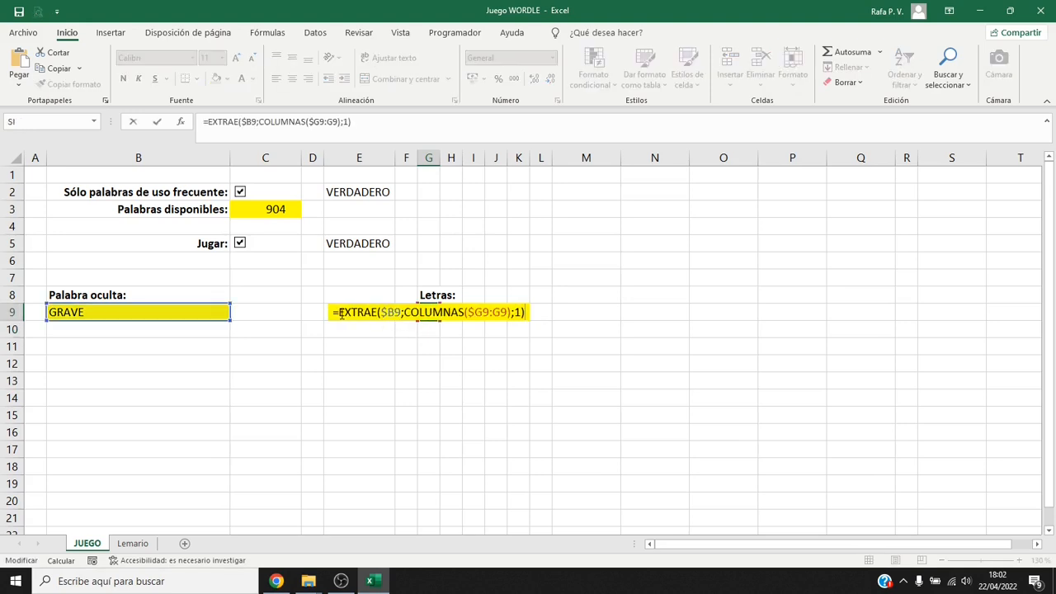
text(MAYUSC)
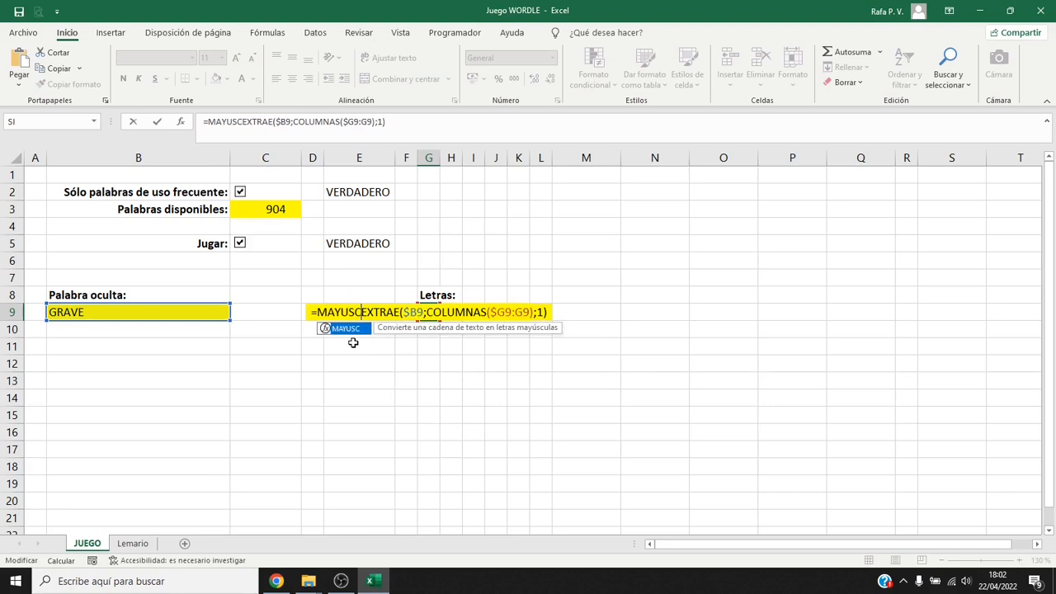
text(()
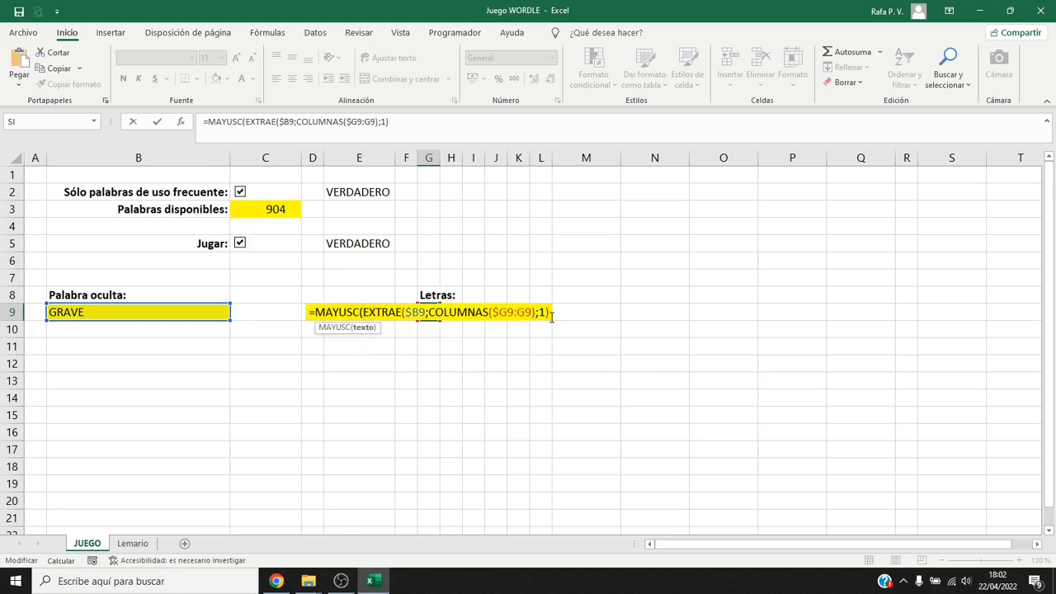
key(End)
text())
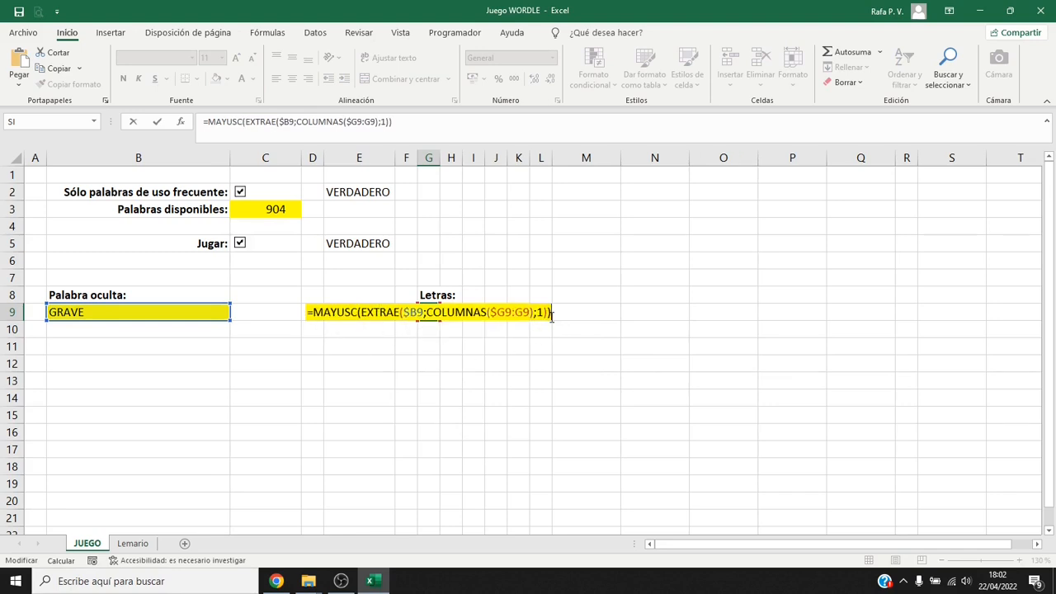
key(Return)
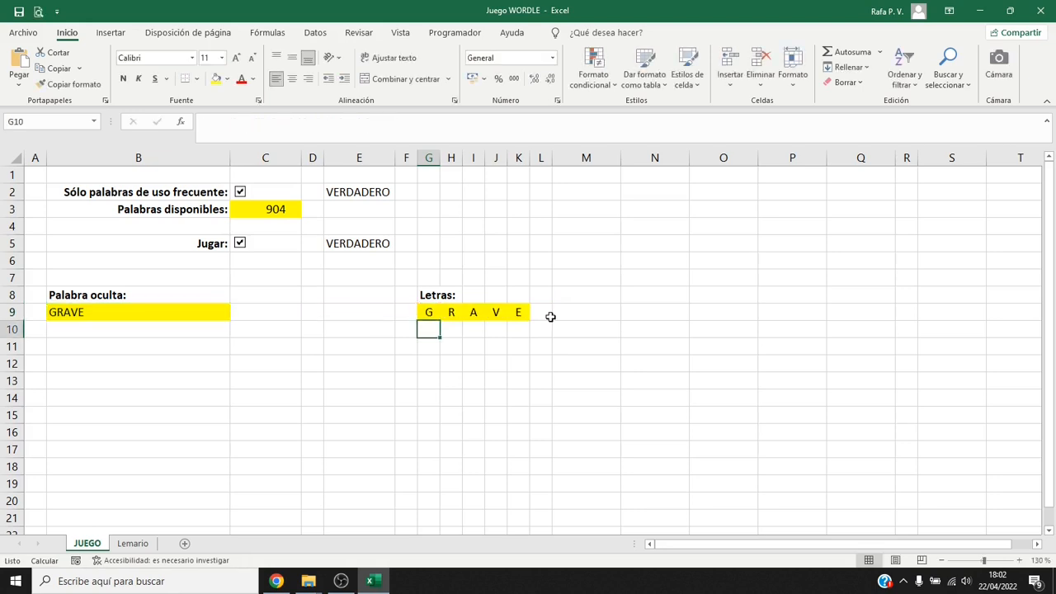
Copy the updated MAYUSC formula from G9 across to K9
click(425, 310)
drag(440, 320, 520, 320)
click(428, 312)
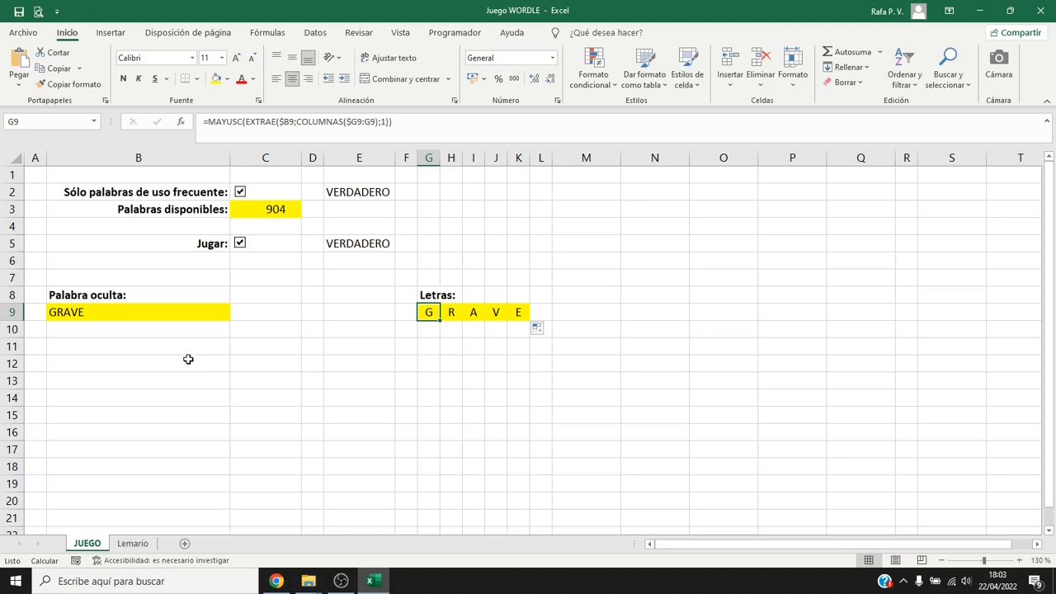
Enter the label "Intentos:" in B12 and fill the guess cells B13:B18 with light blue
click(187, 359)
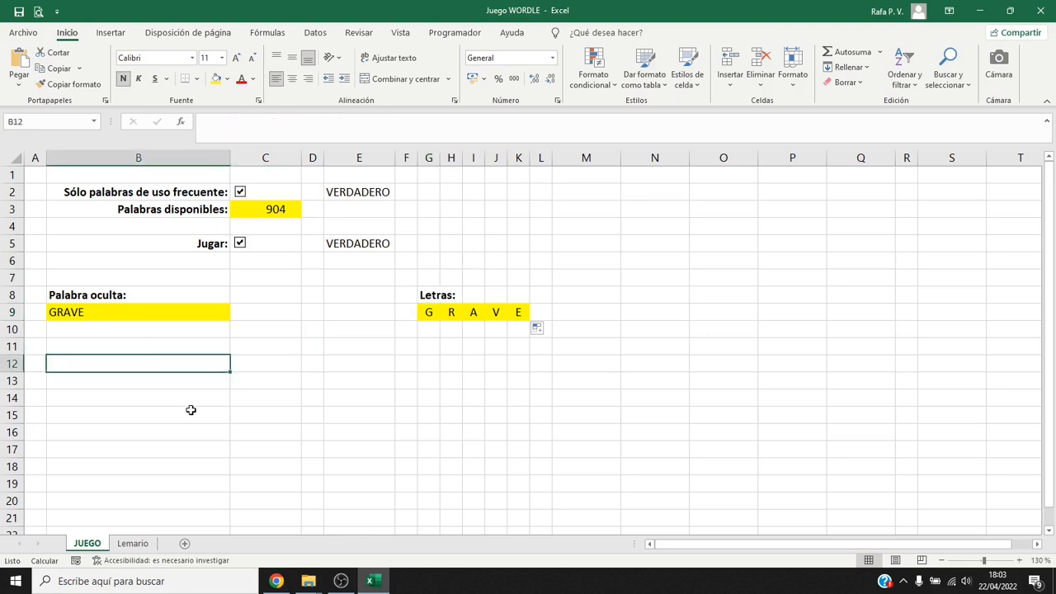
text(Intentos:)
key(Return)
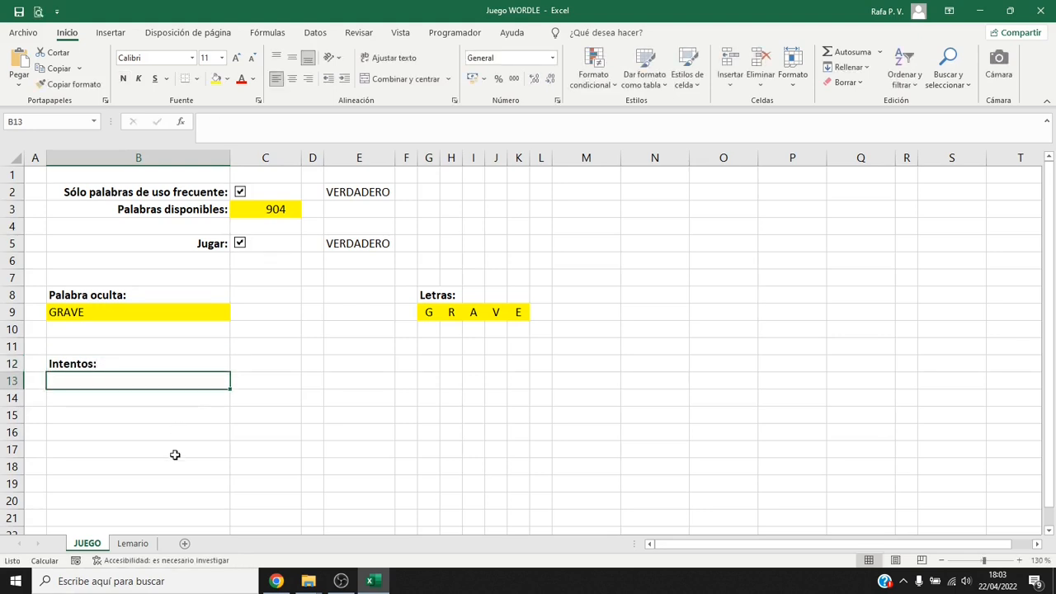
shift+click(175, 469)
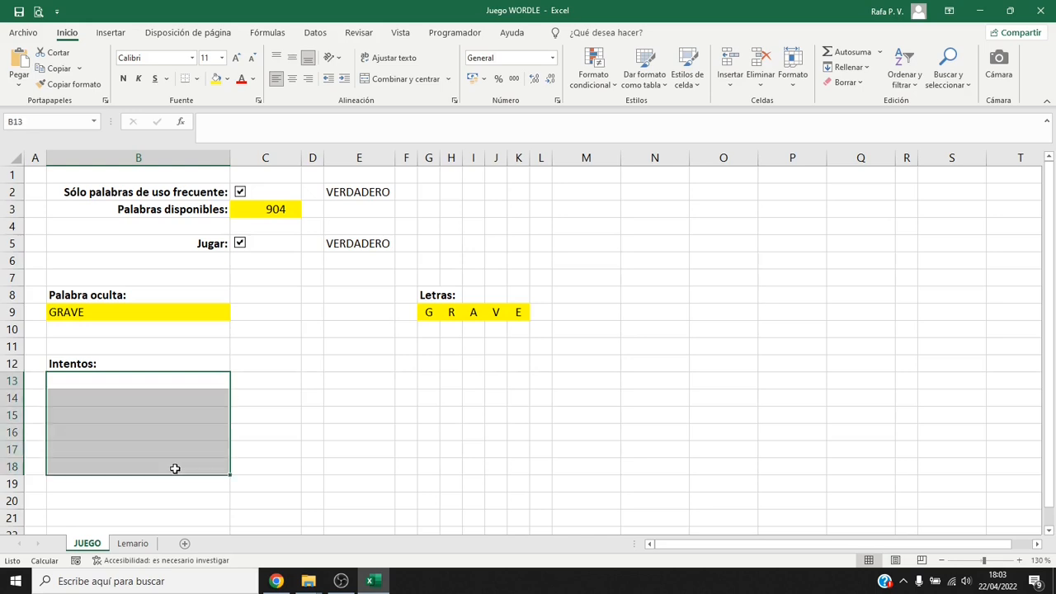
click(228, 79)
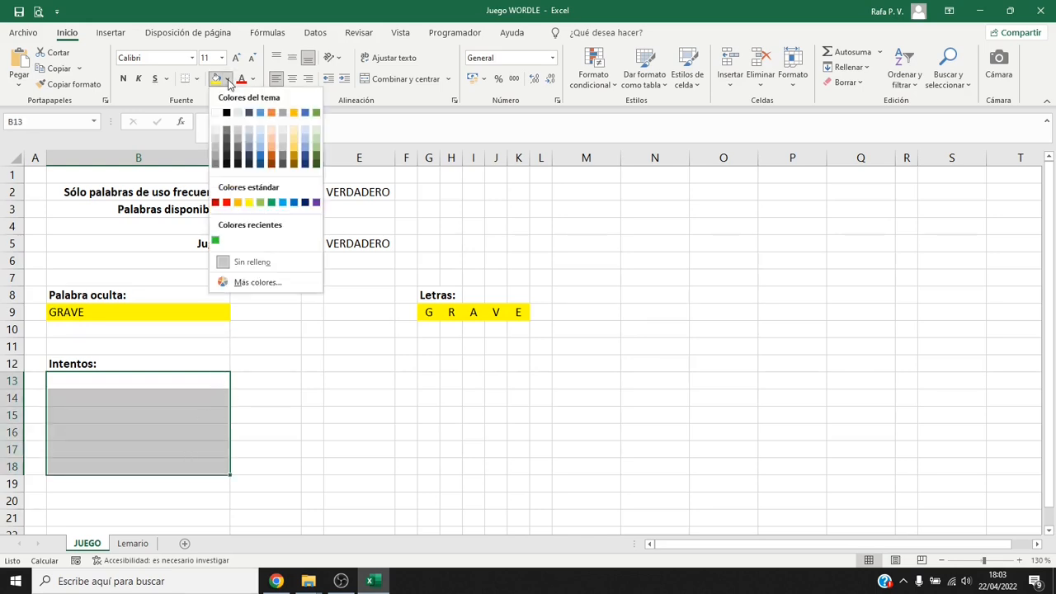
click(261, 136)
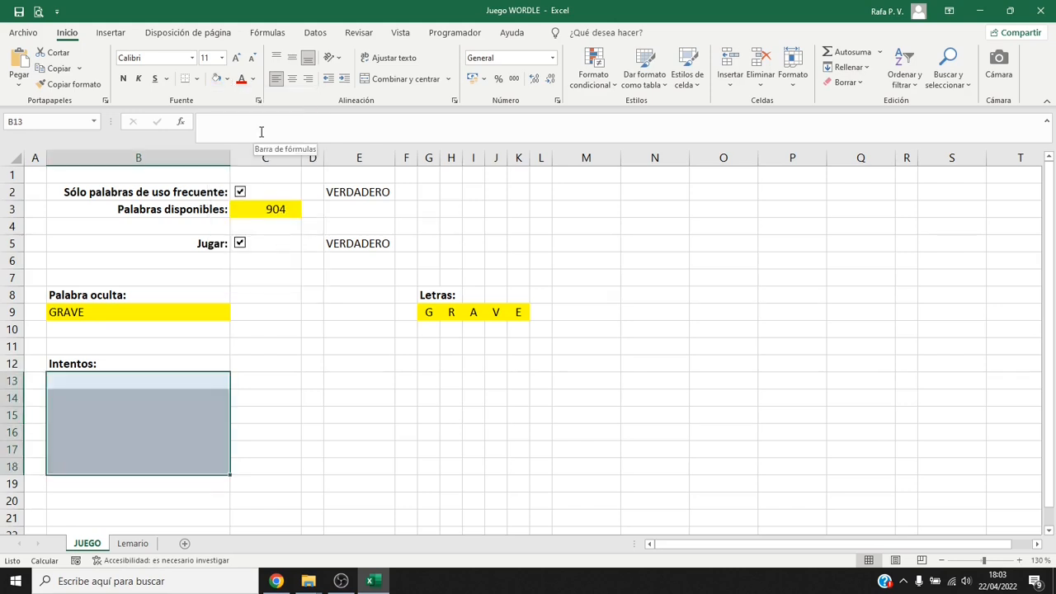
click(214, 359)
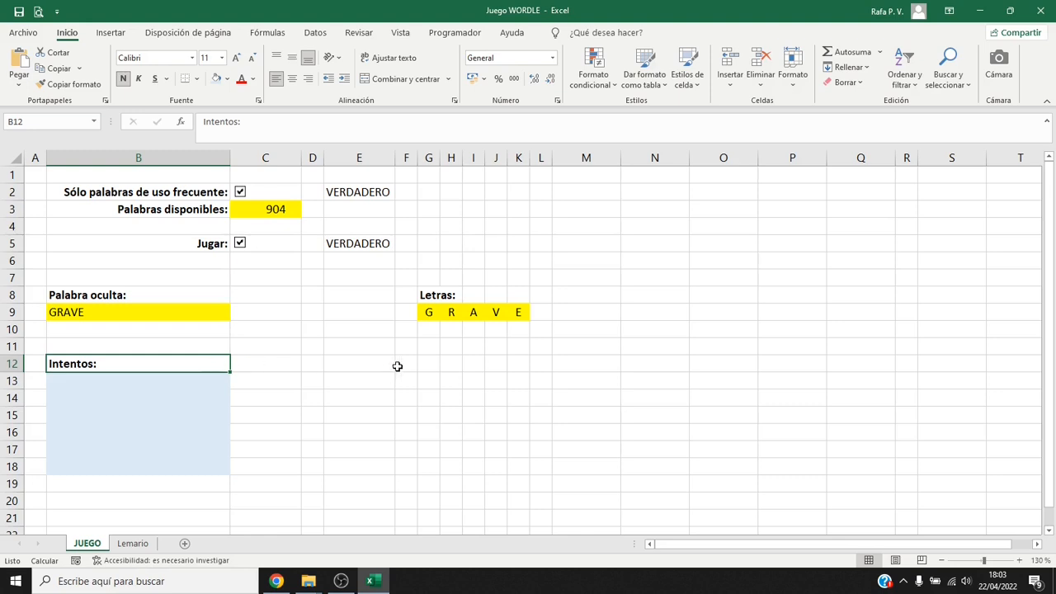
Enter the label "Letras:" in G12 and copy the letter formulas from G9:K9 into G13:K18
click(429, 364)
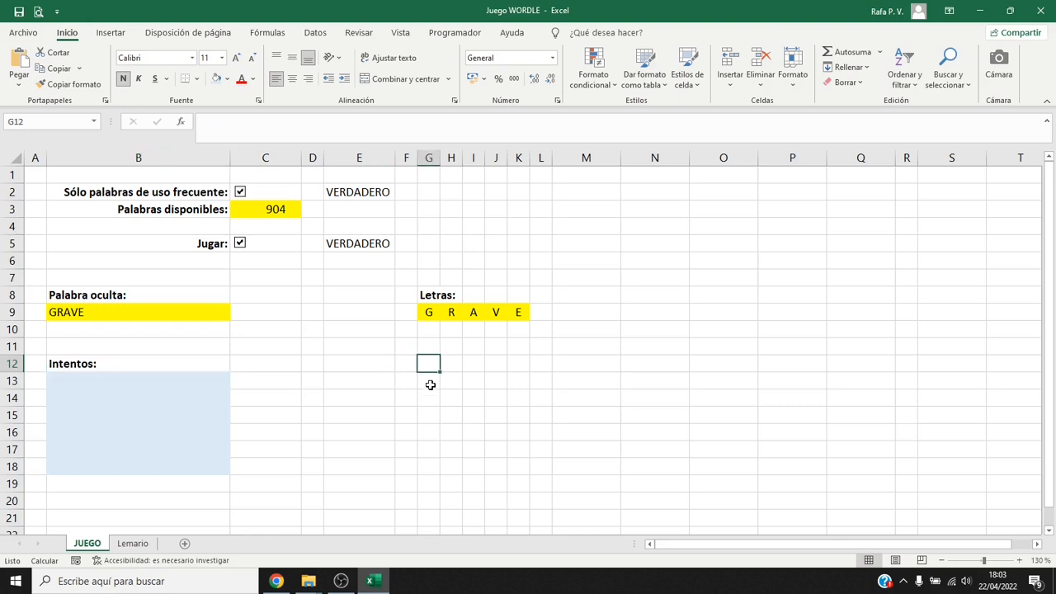
text(Letras:)
key(Return)
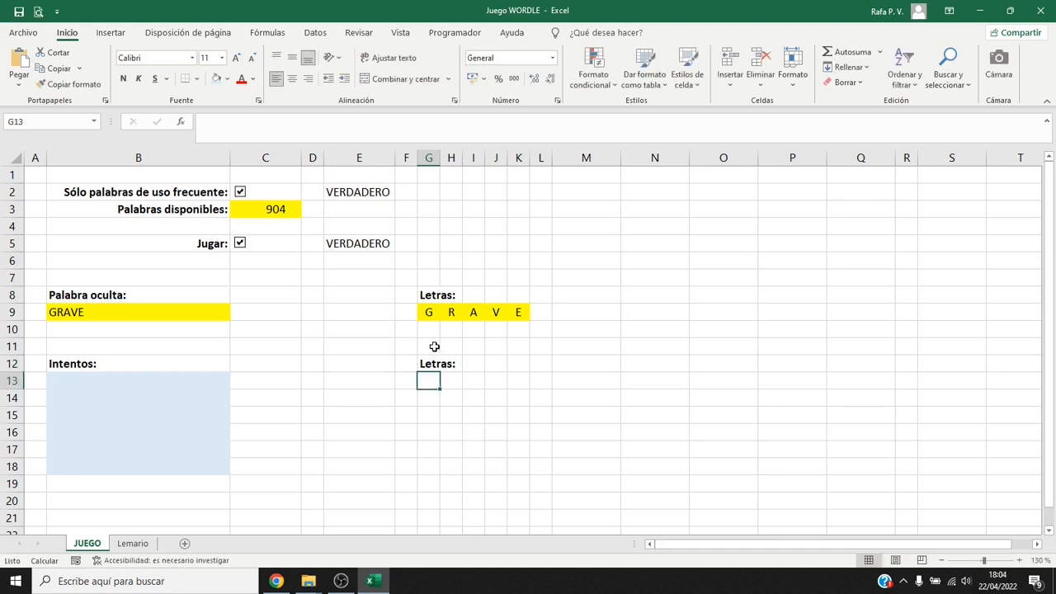
drag(428, 313, 518, 312)
key(ctrl+c)
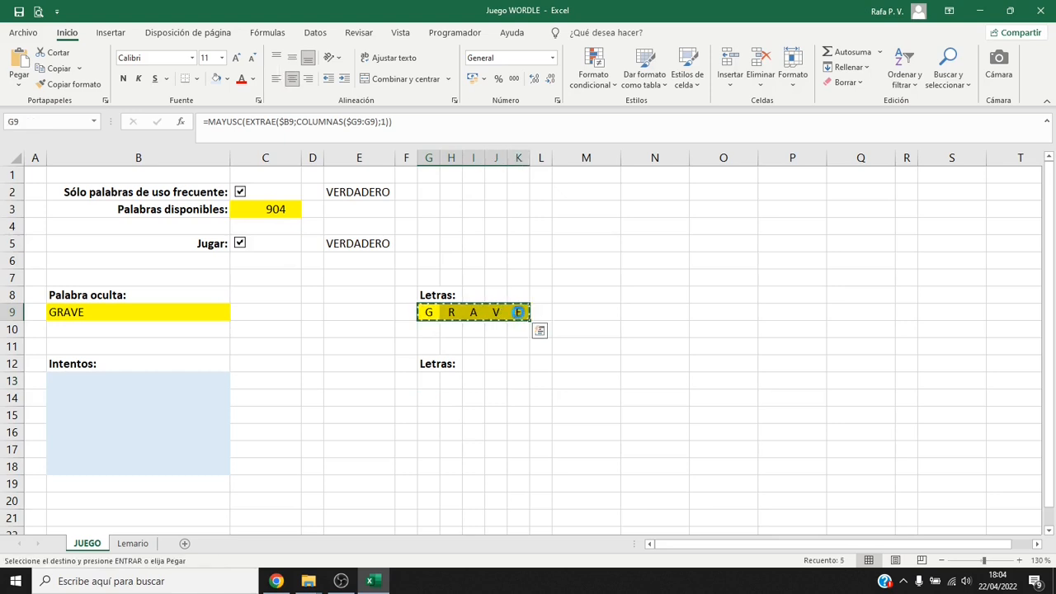
drag(428, 381, 429, 464)
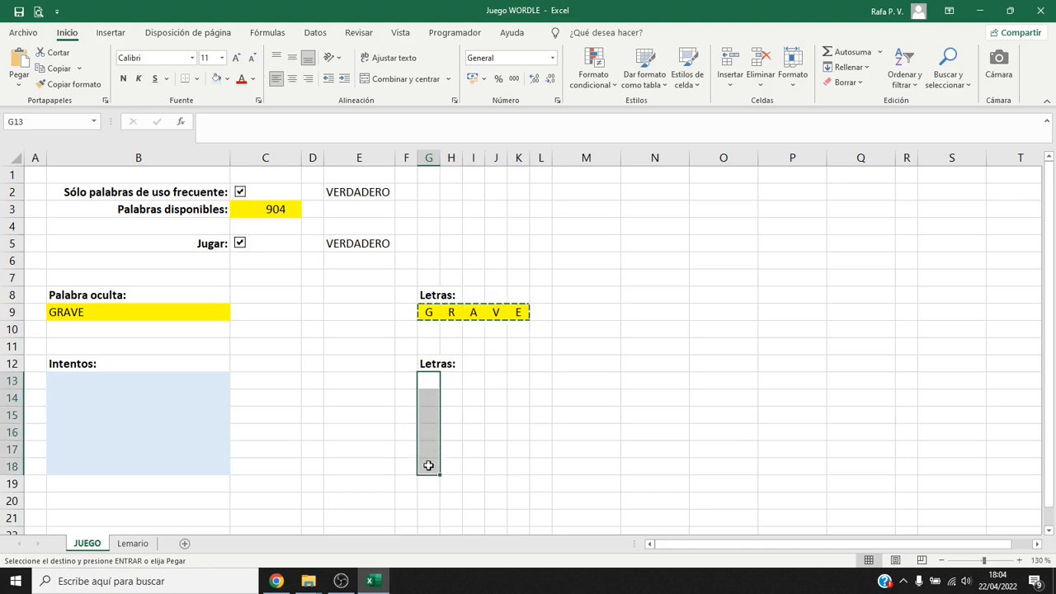
key(ctrl+v)
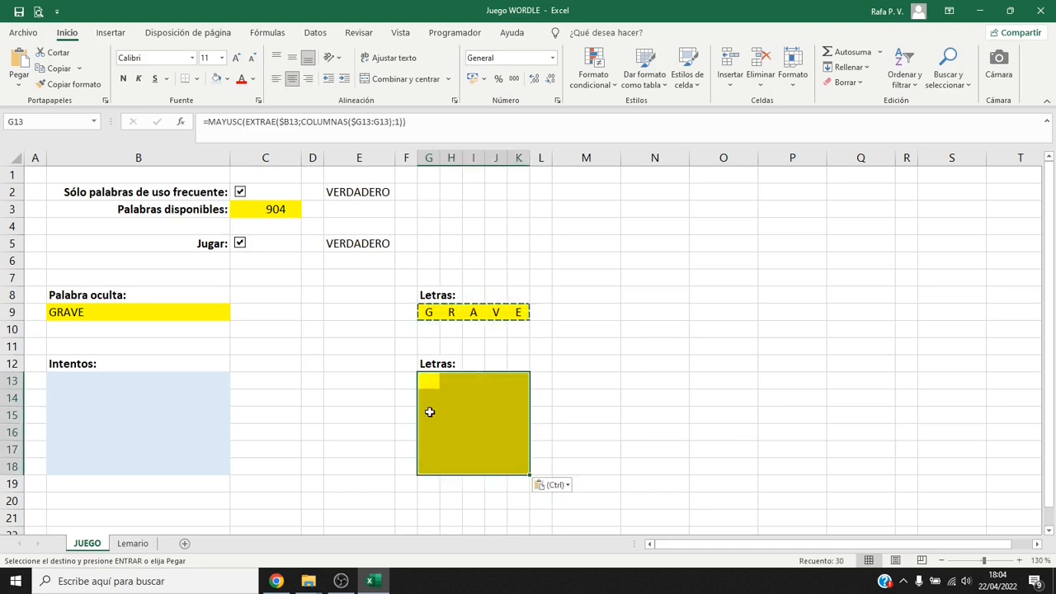
click(429, 384)
key(Escape)
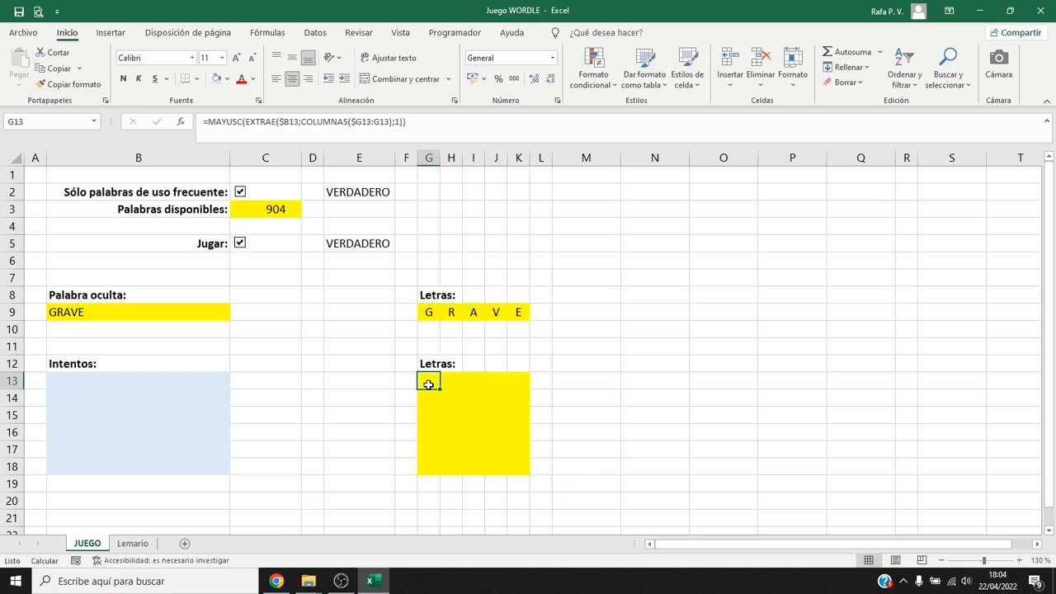
Enter the guess "Viaje" in B13 to test the letter split
click(191, 384)
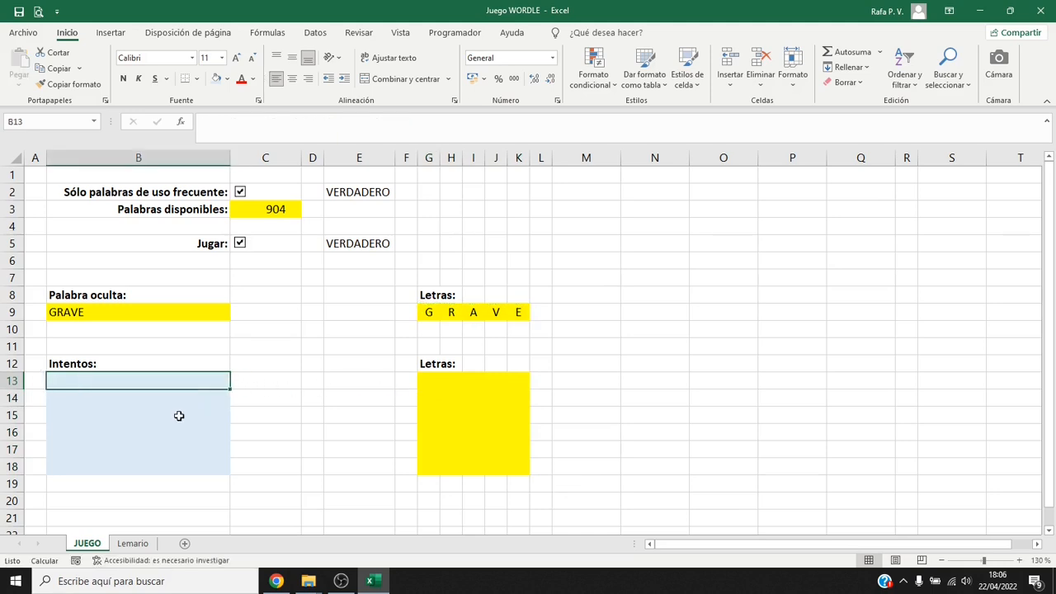
text(Via)
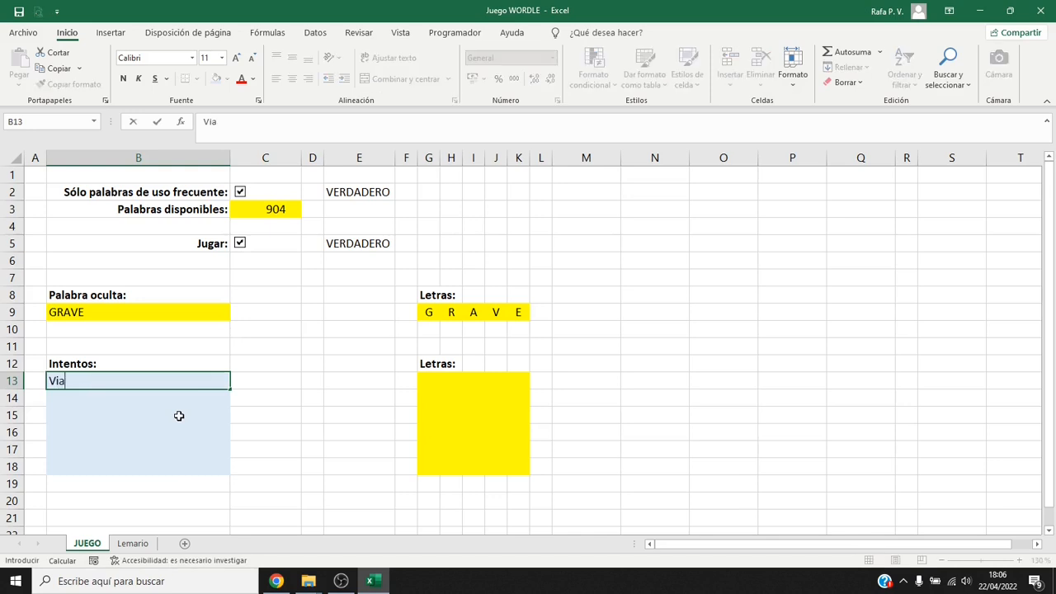
text(je)
key(Return)
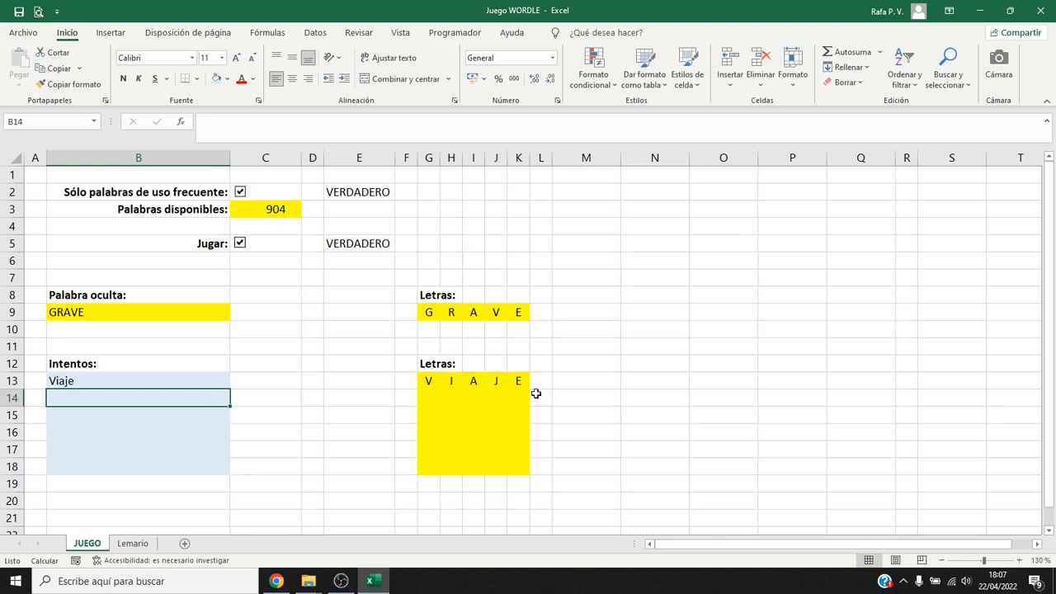
Enter the label "Análisis" in M12
click(590, 364)
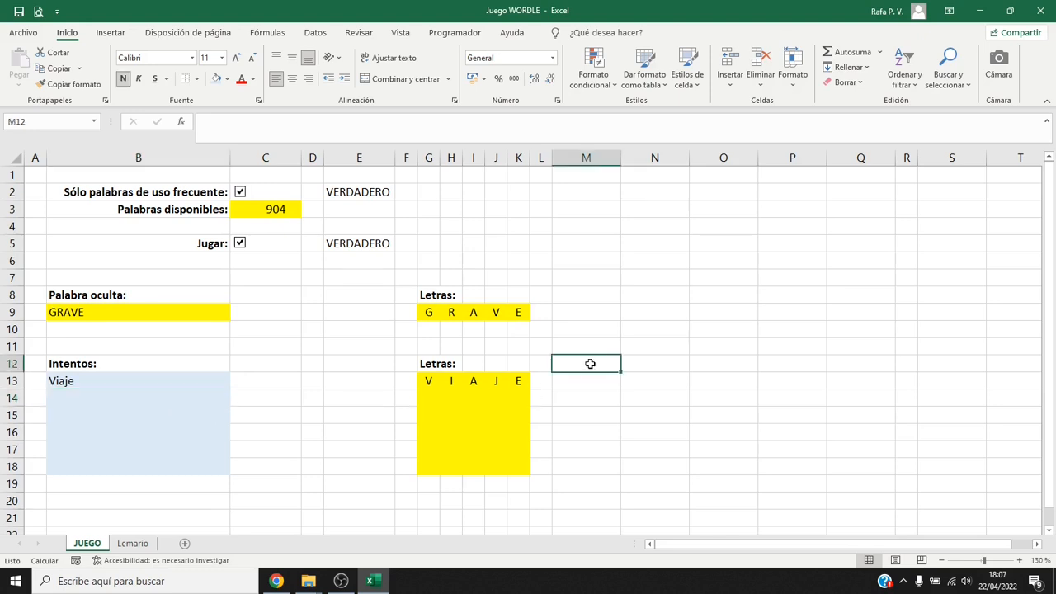
text(Análisis)
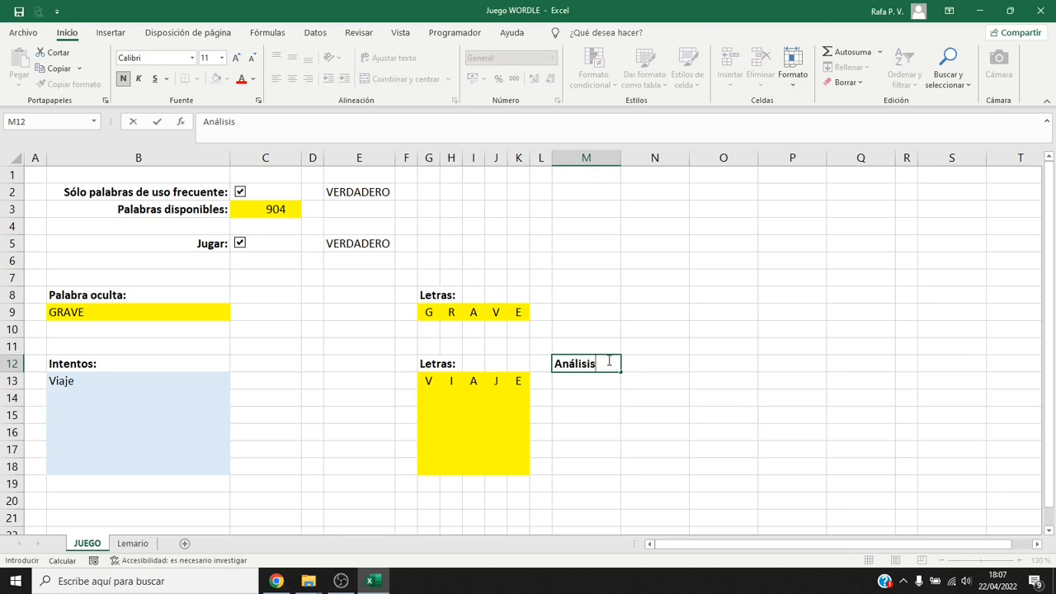
key(Return)
Start a SI formula in M13 that returns "vacía" when G13 equals ""
text(=SI()
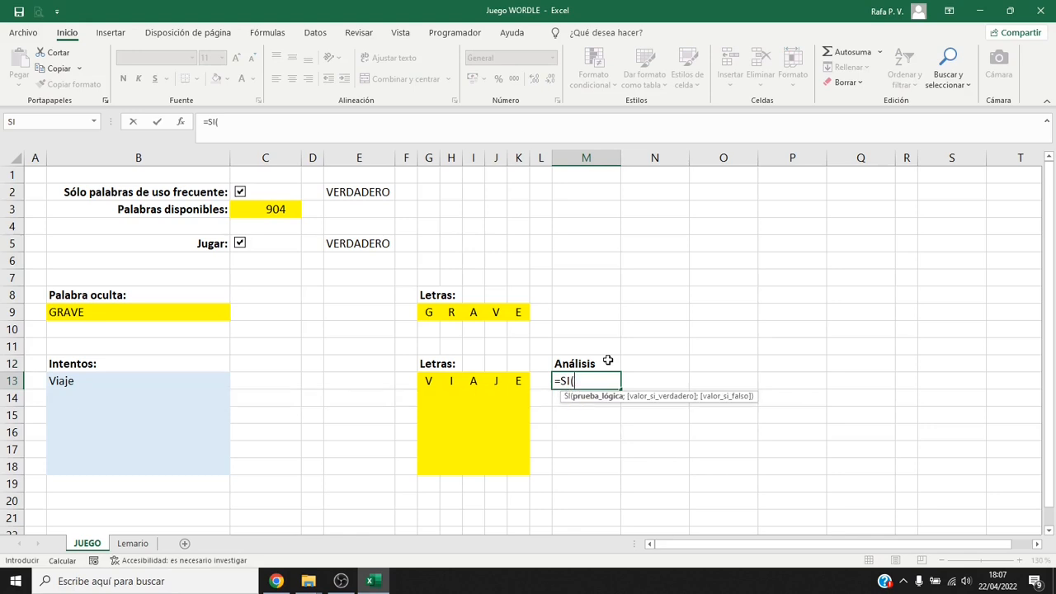
click(428, 380)
text(=)
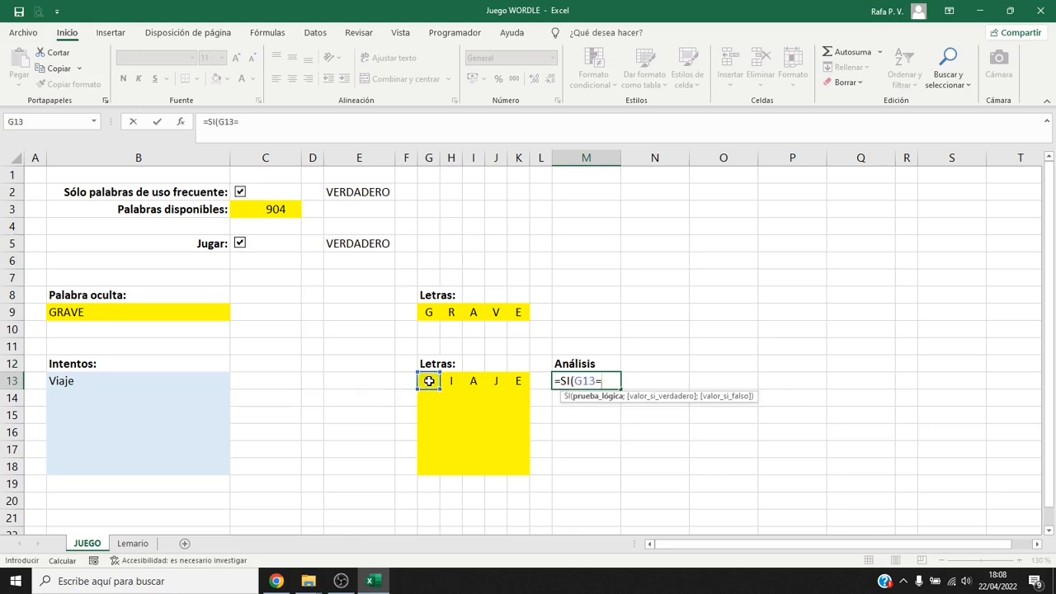
text("";"vacía")
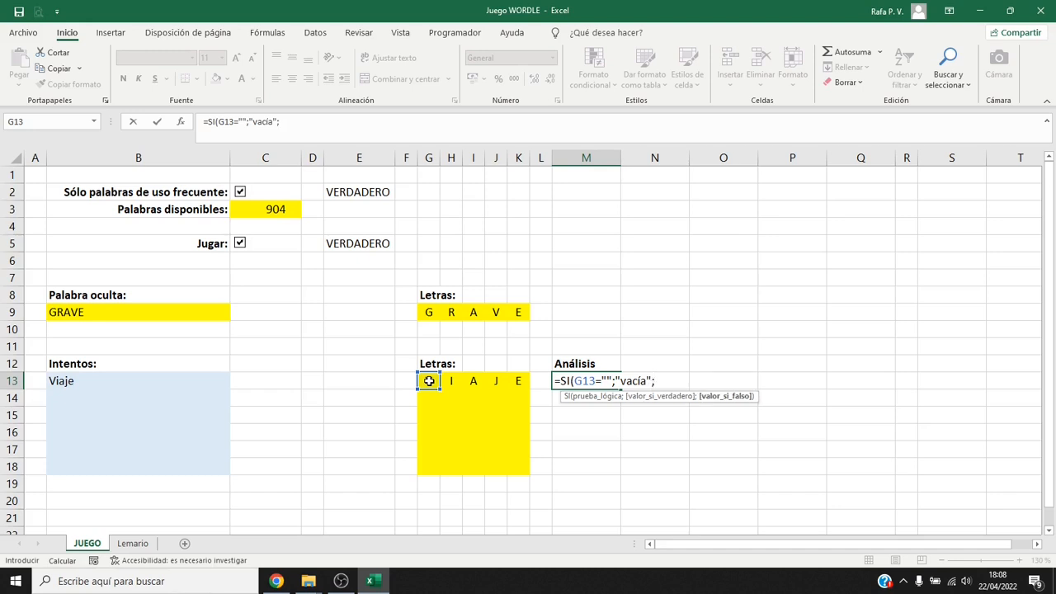
Nest a second SI in the M13 formula that returns "misma pos." when G13=G$9
text(;SI()
click(429, 381)
text(=)
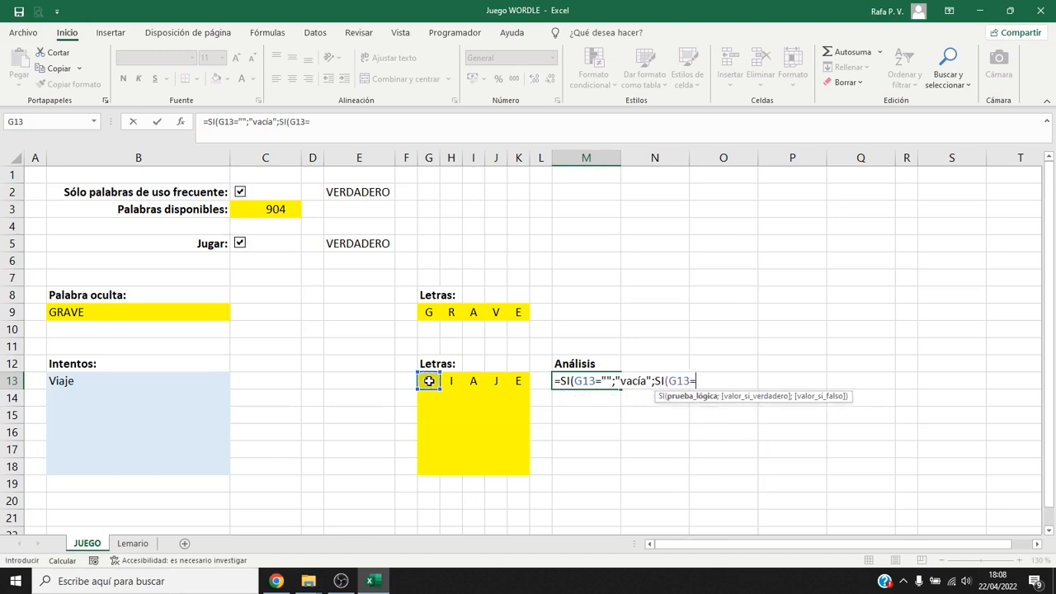
click(429, 311)
key(F4)
key(F4)
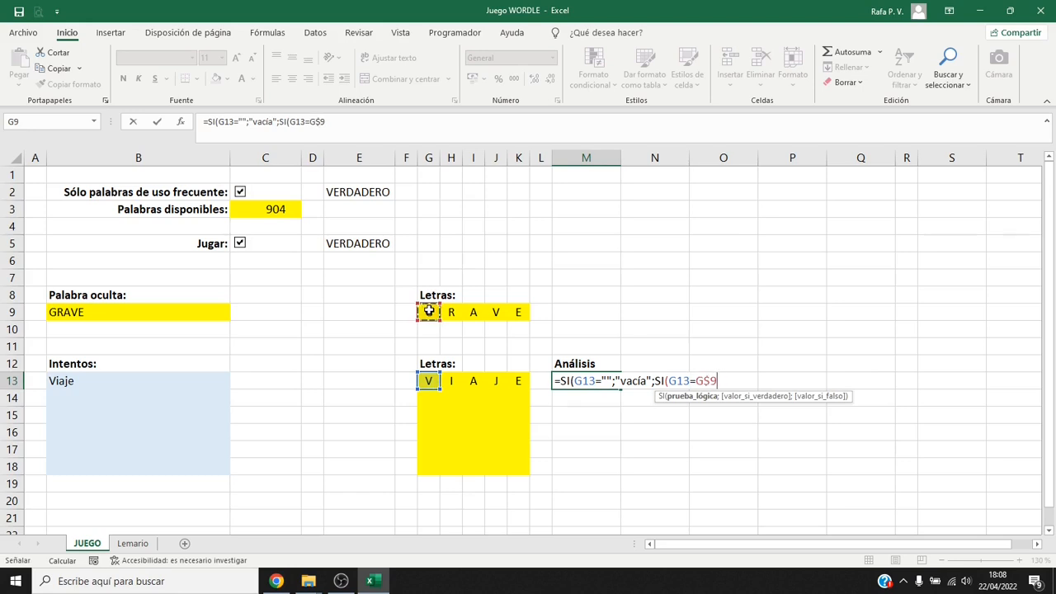
text(;"misma )
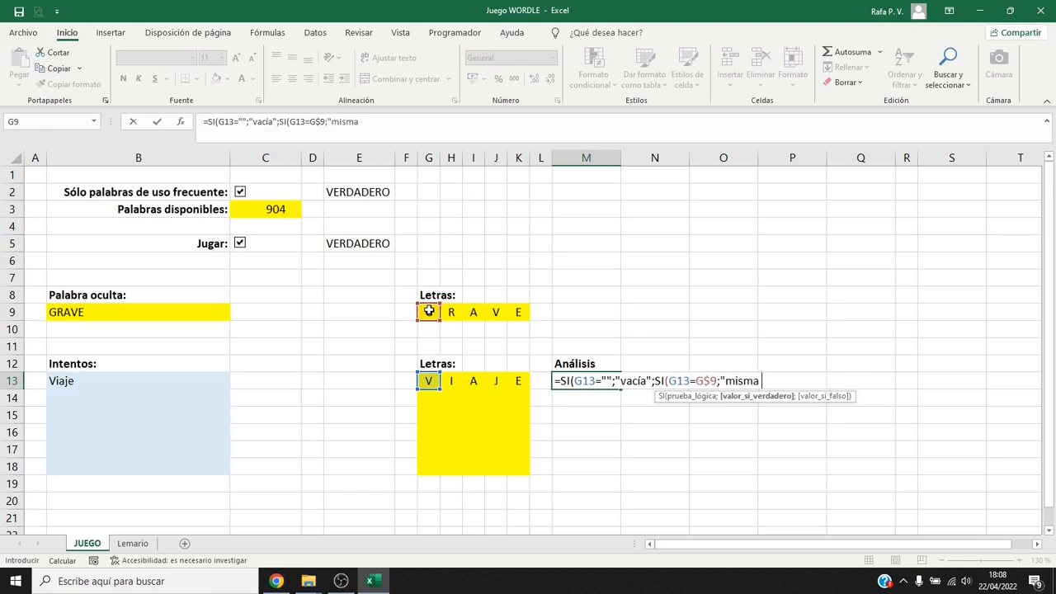
text(pos.")
text(;)
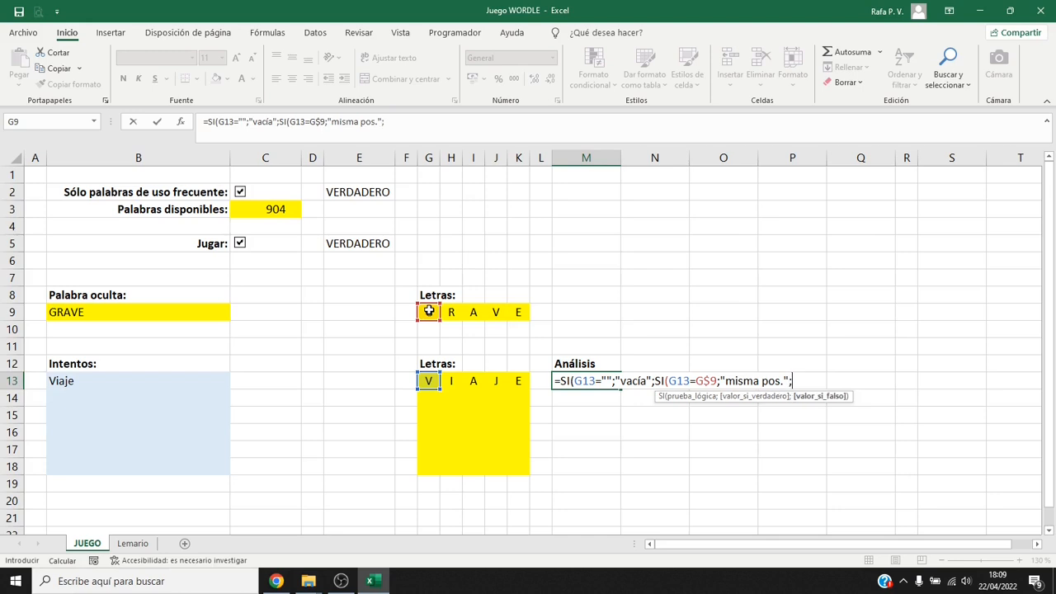
Complete the M13 formula with a third nested condition, SI(CONTAR.SI($G$9:$K$9;G13)>0;"otra pos.";"no")
text(SI()
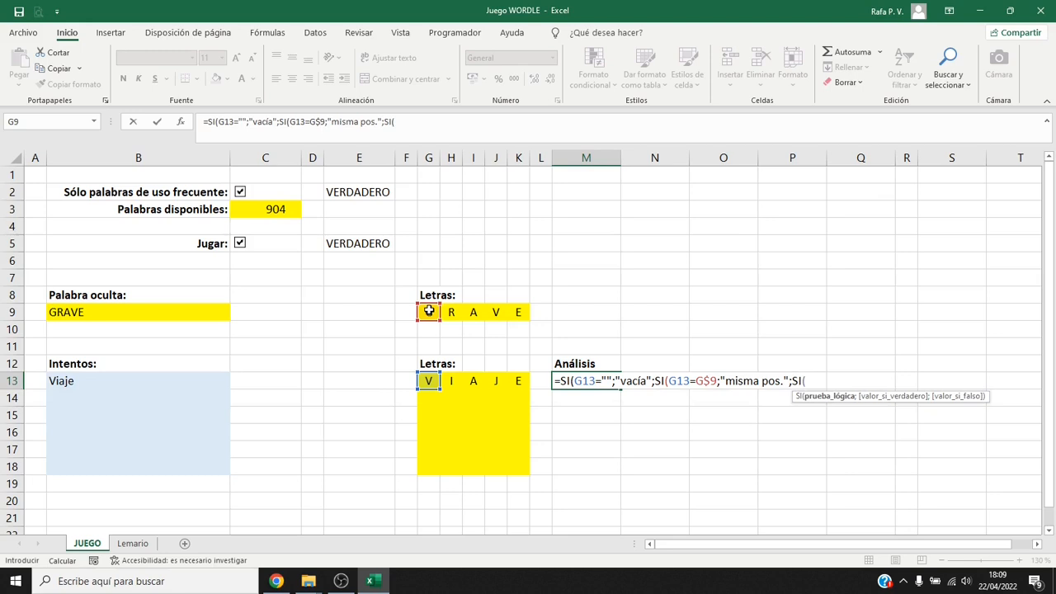
text(CONTAR.SI()
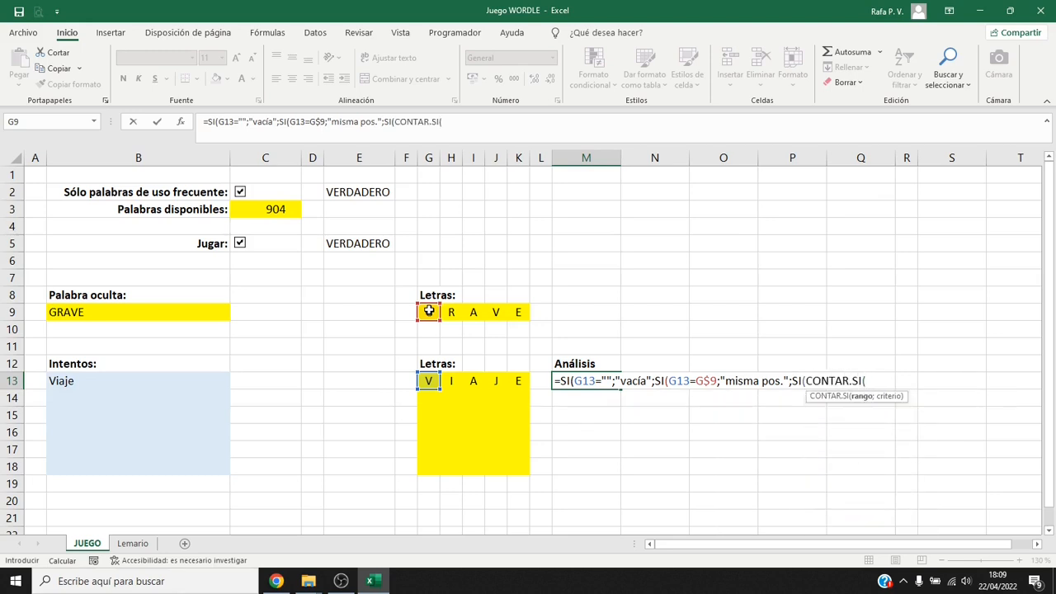
drag(429, 311, 511, 313)
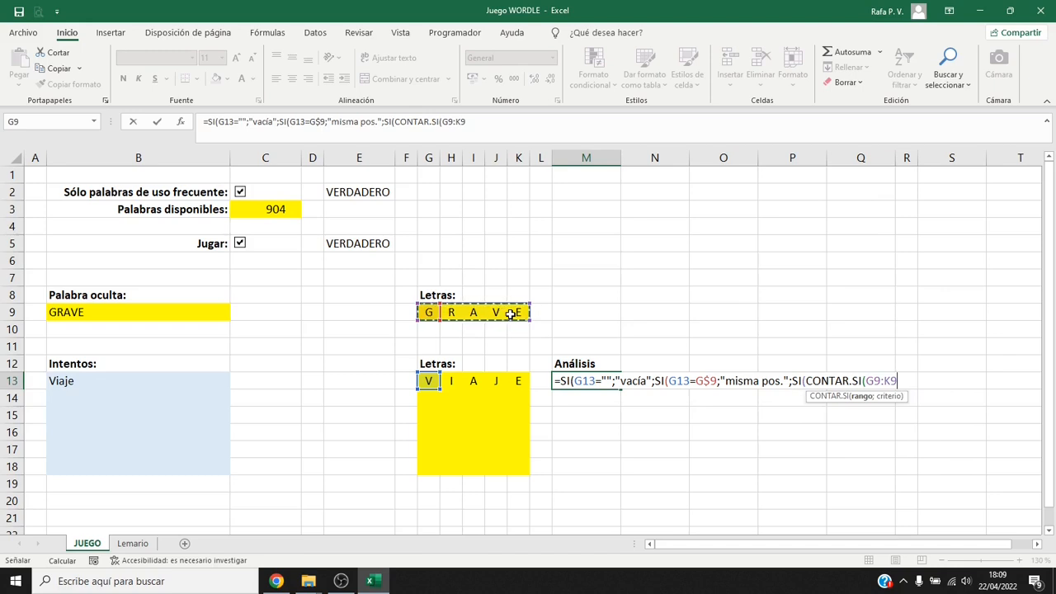
key(F4)
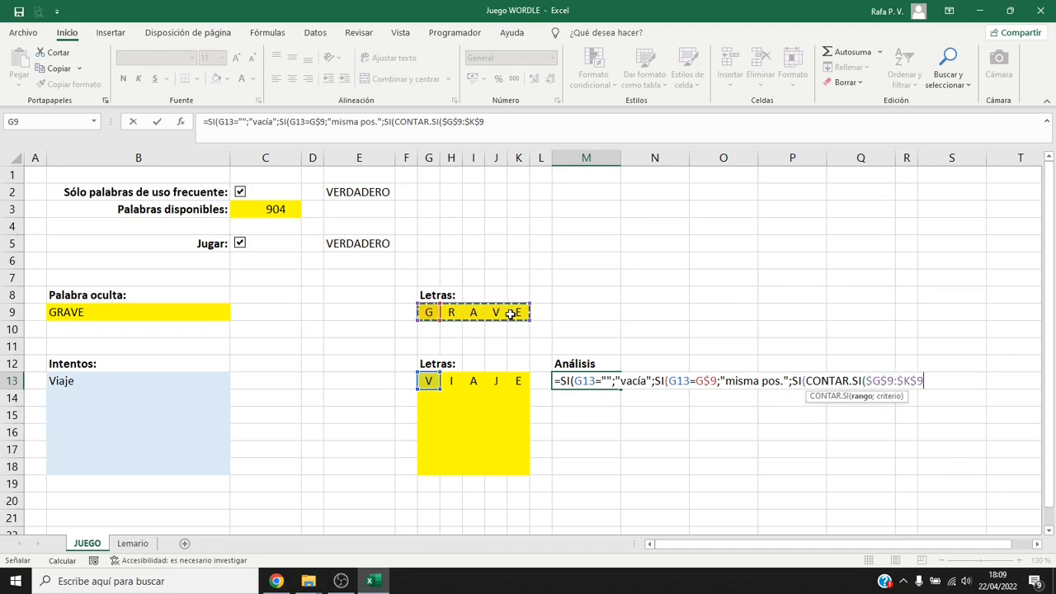
text(;)
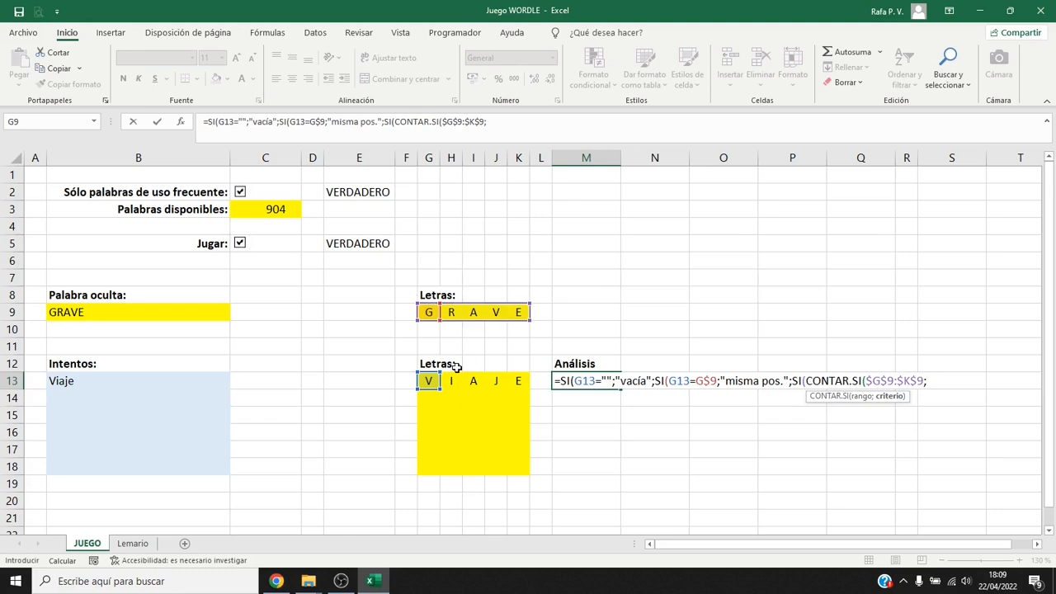
click(427, 381)
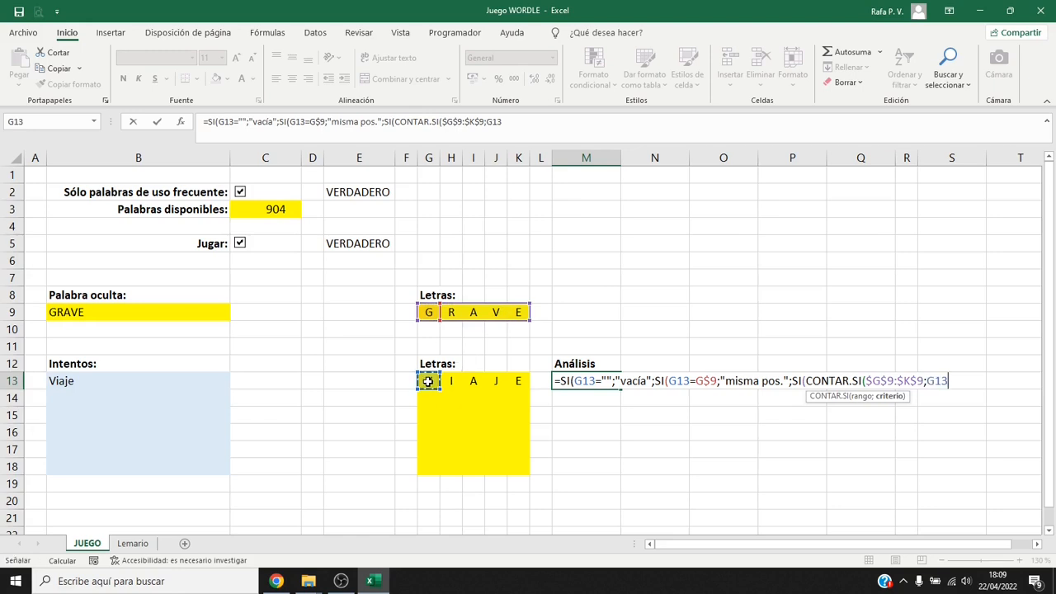
text()>0)
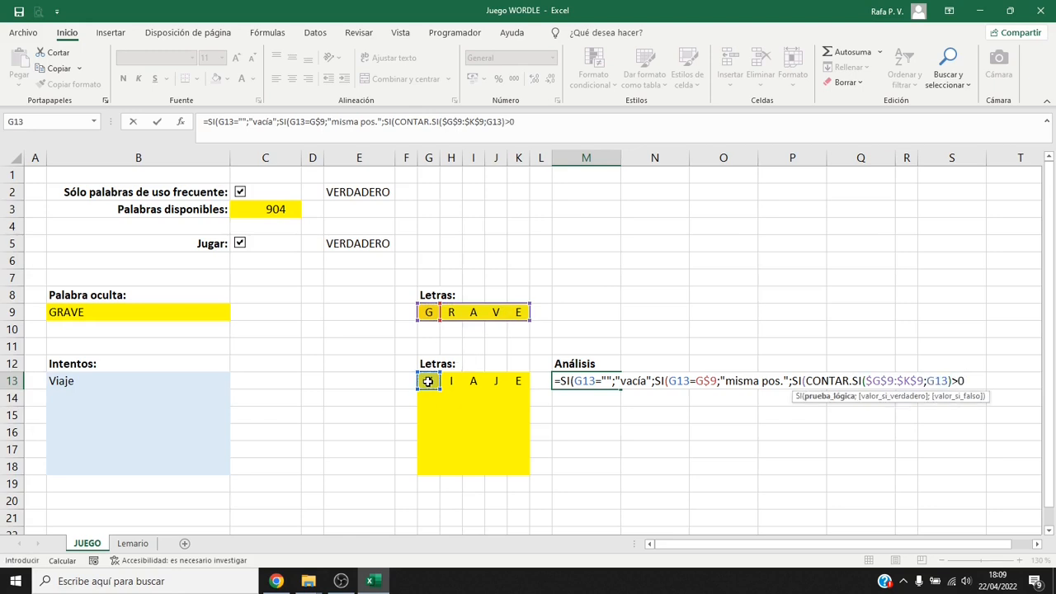
text(;"otra )
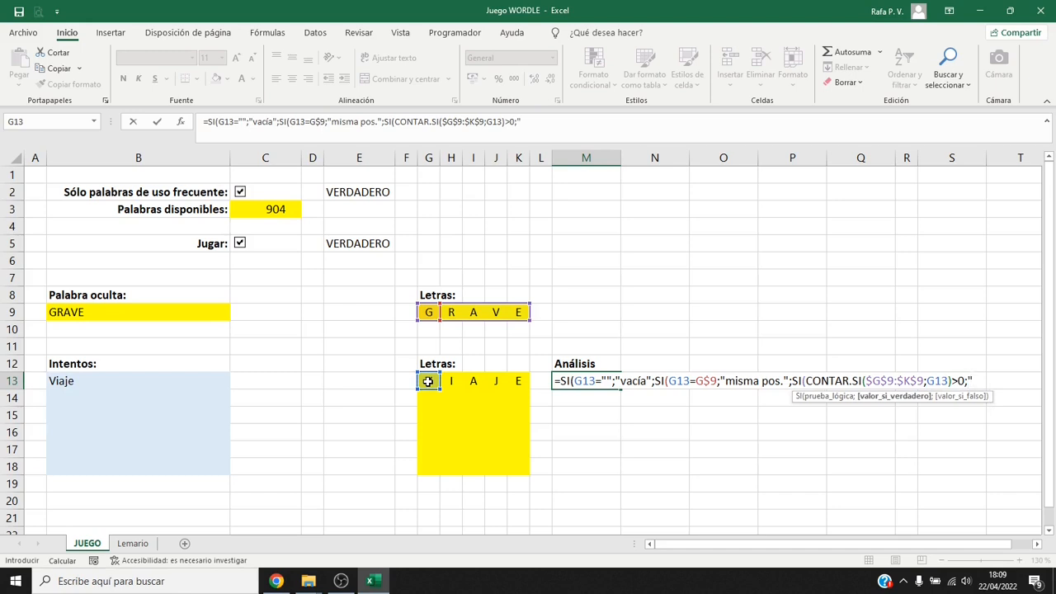
text(pos.")
text(;"no)
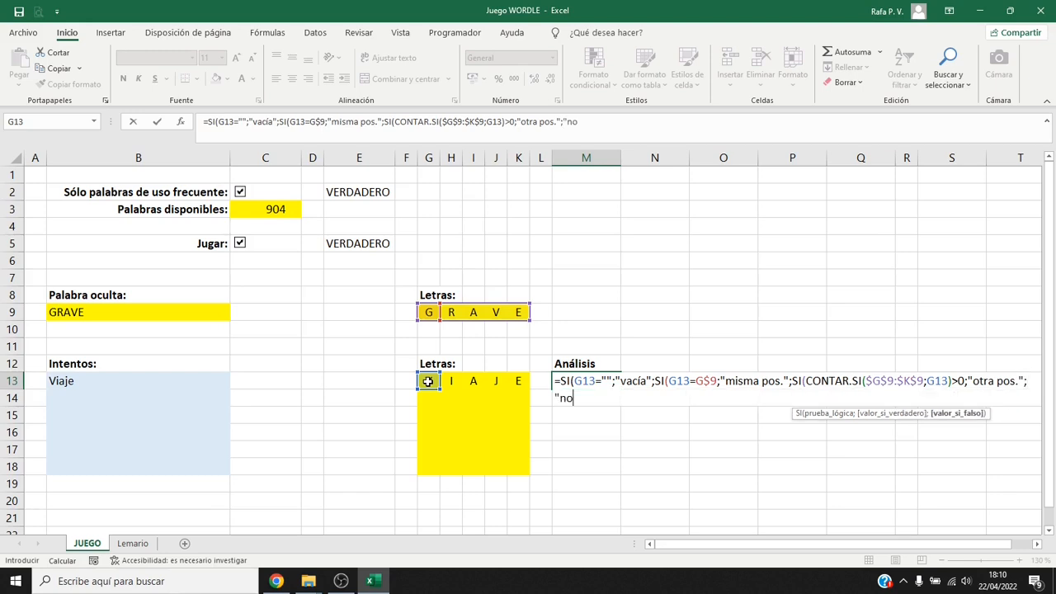
text("))))
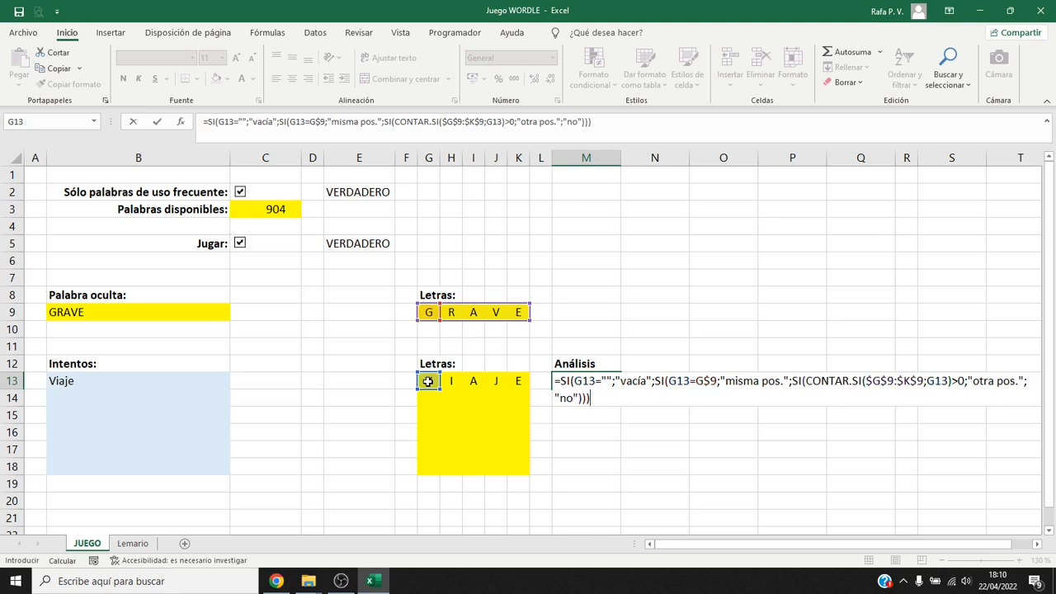
key(Return)
Fill M13 with yellow and copy its formula across and down to M13:Q18
key(Up)
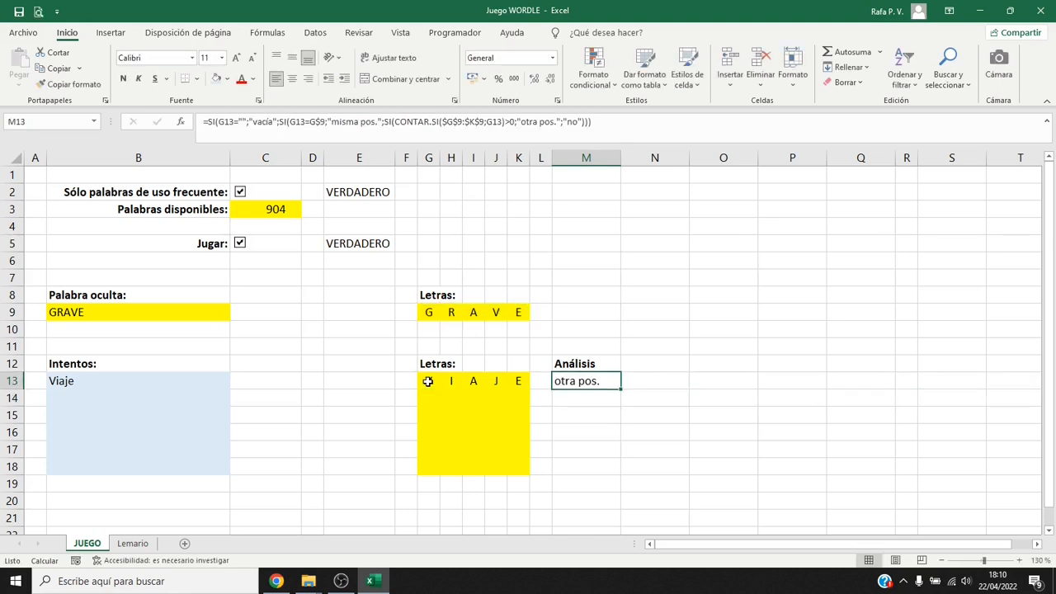
click(227, 78)
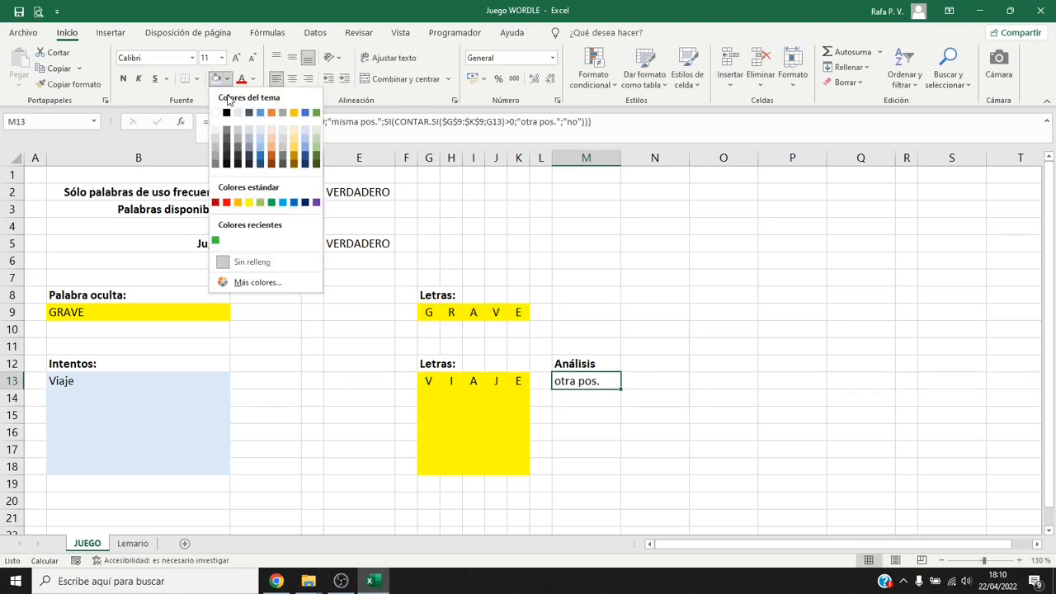
click(248, 203)
drag(621, 388, 897, 479)
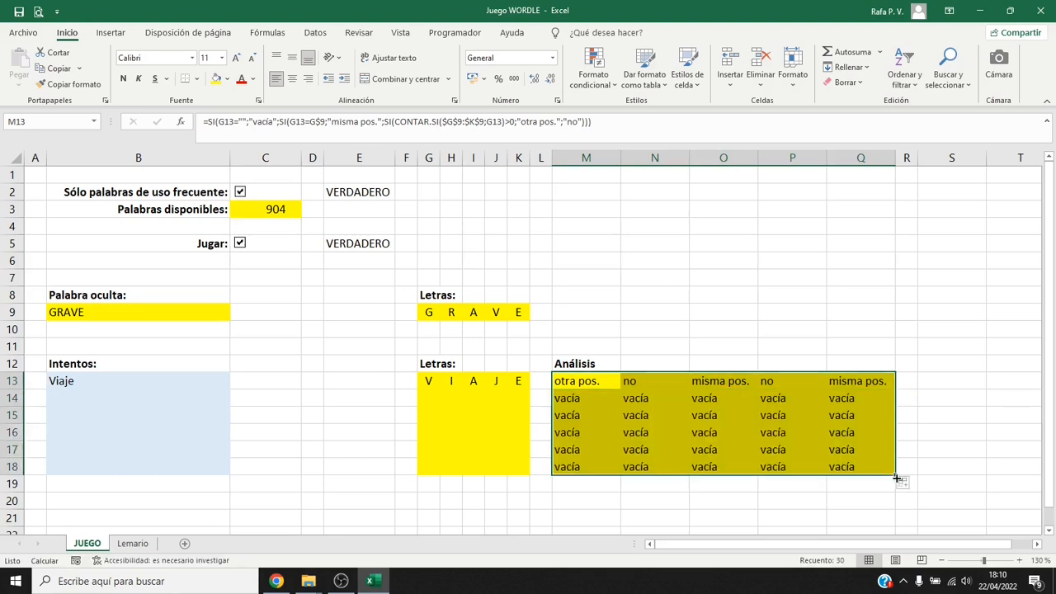
Check the analysis formulas in M13:Q13 one by one against the letters of the first guess
click(583, 384)
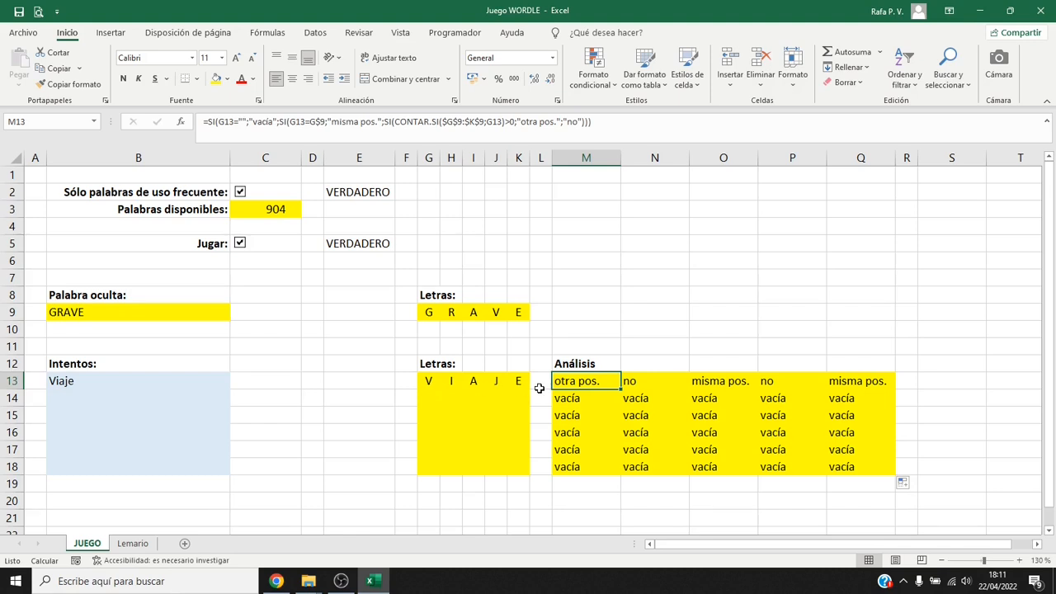
click(633, 382)
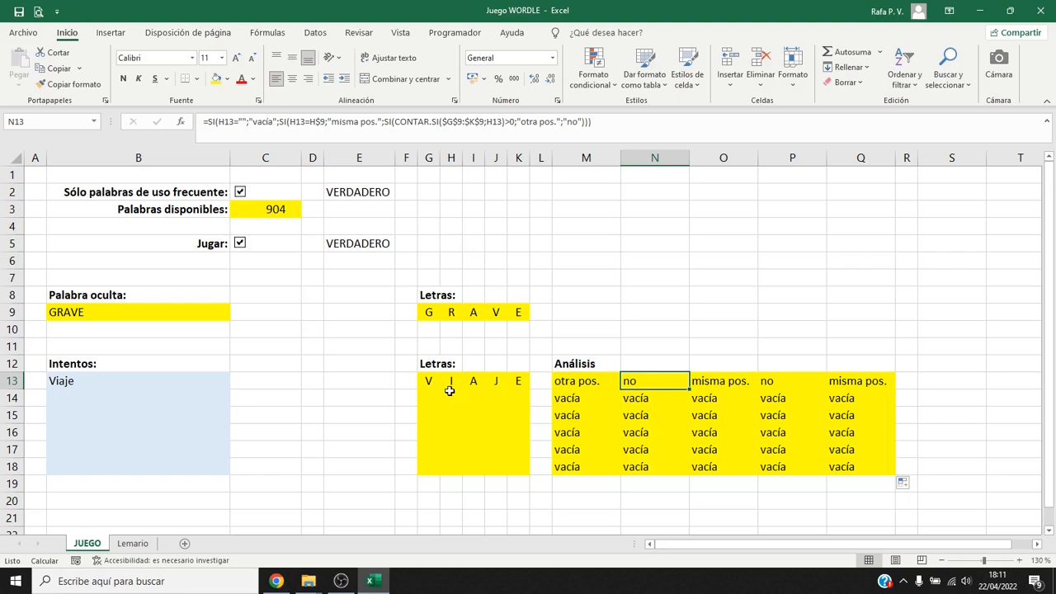
click(703, 385)
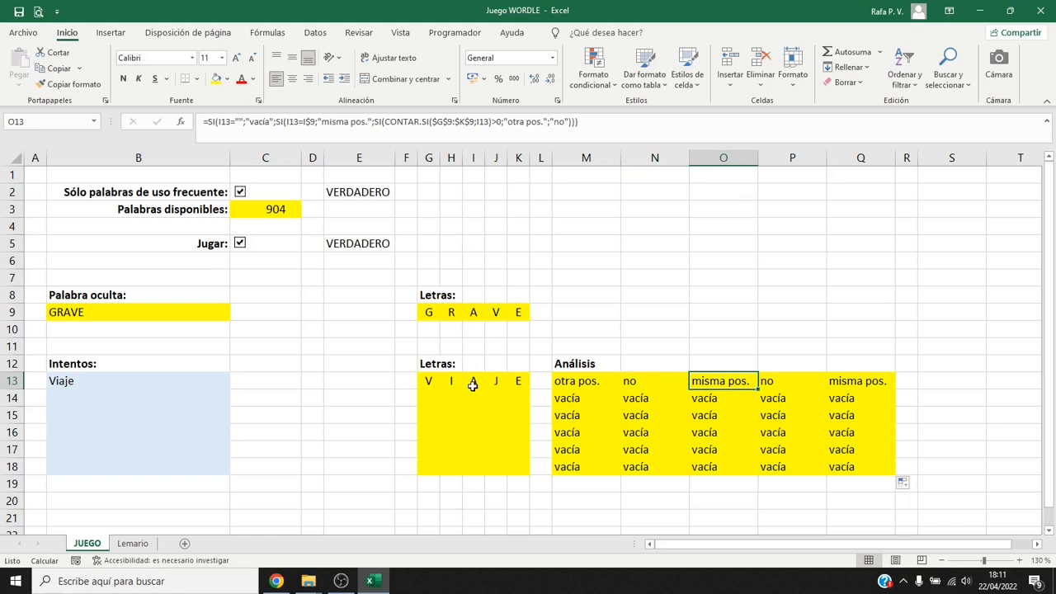
click(771, 385)
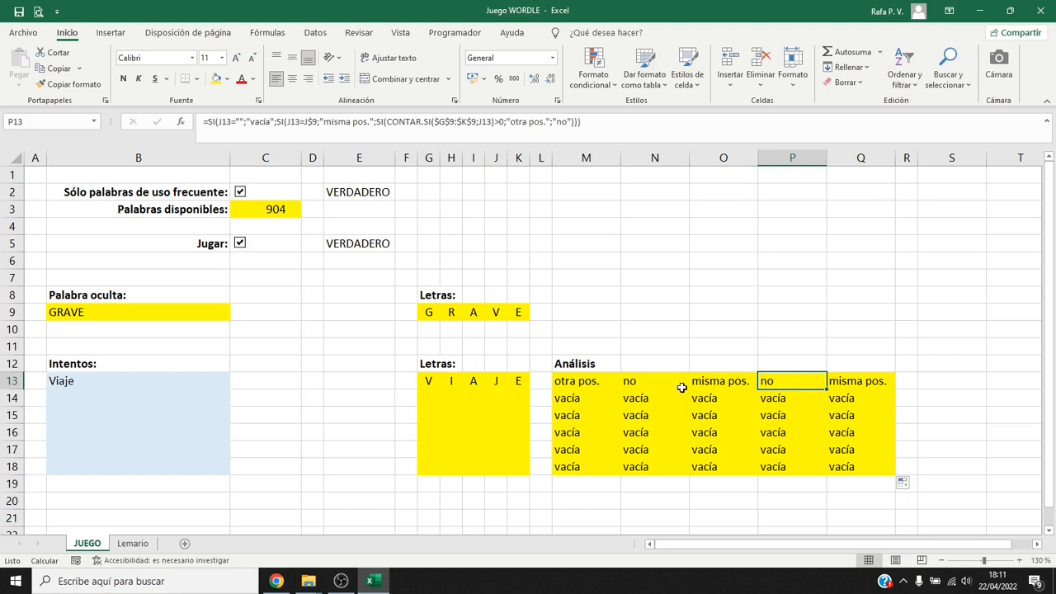
click(853, 384)
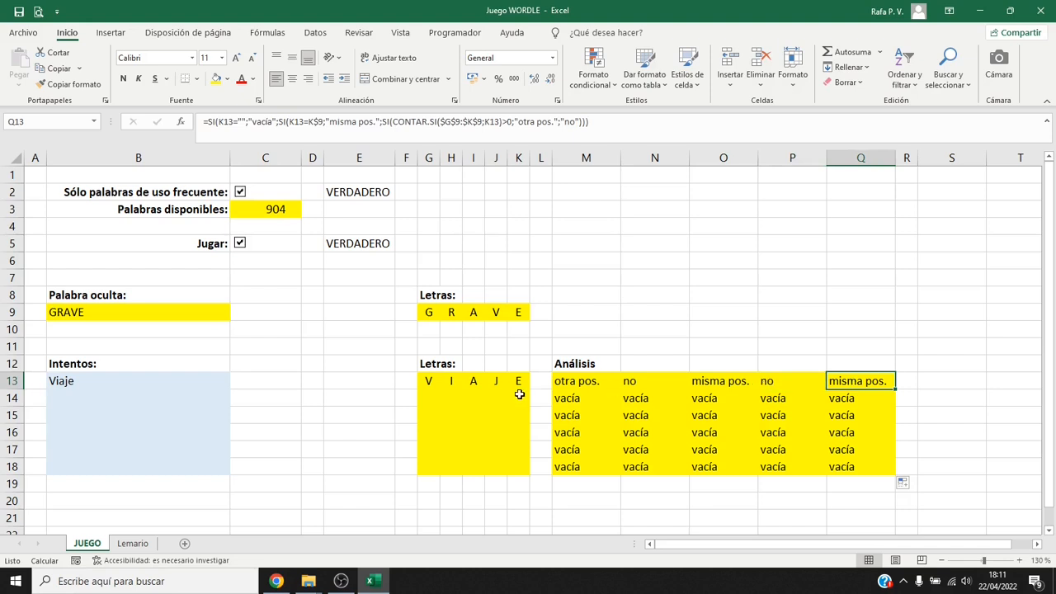
Create a formula-based conditional formatting rule for G13 with the condition =M13="misma pos."
click(429, 380)
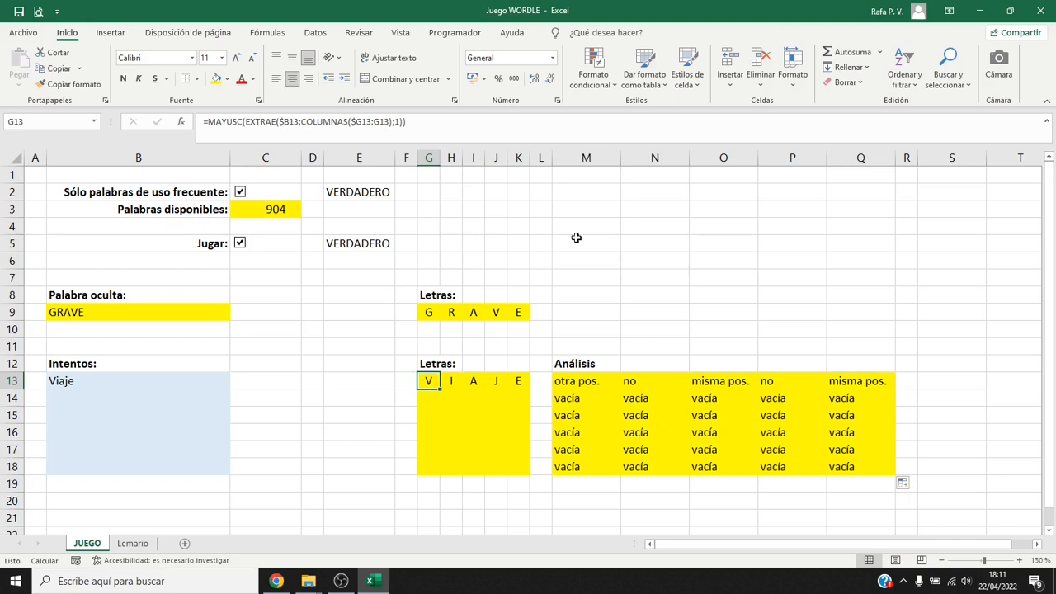
click(608, 80)
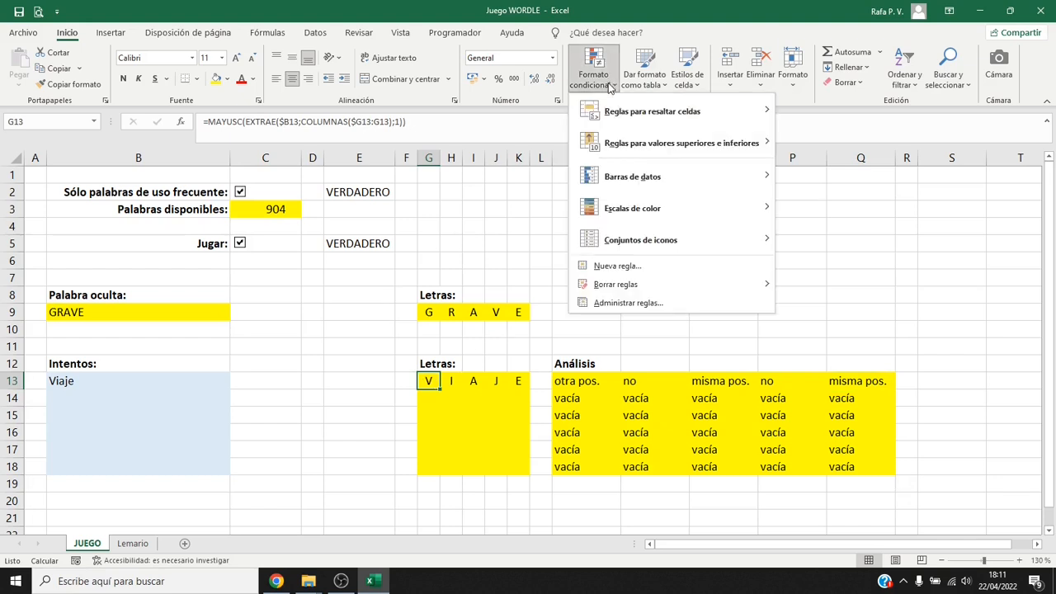
click(619, 267)
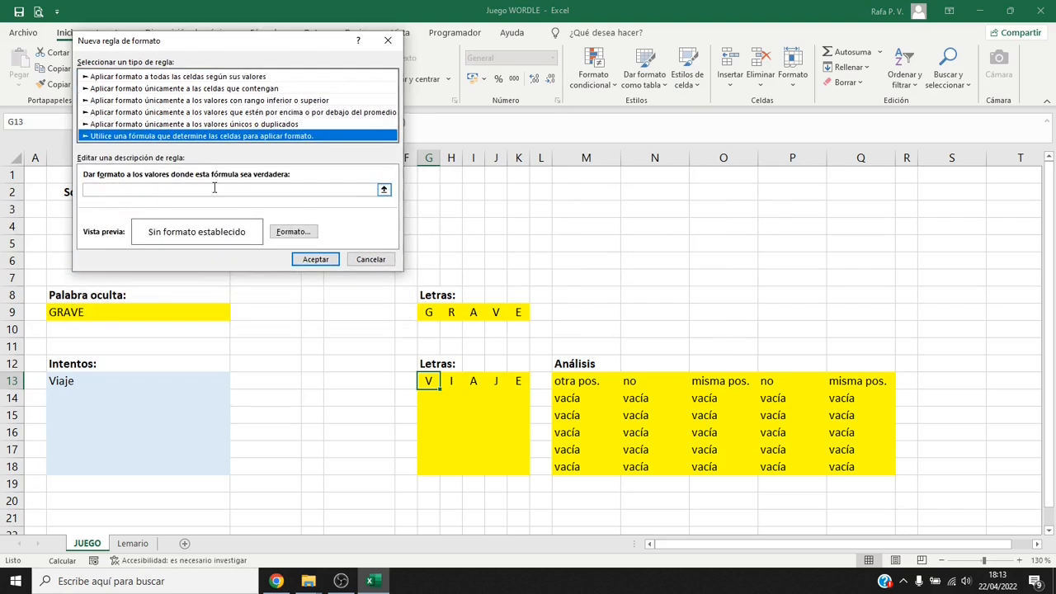
click(215, 188)
click(573, 380)
key(F4)
key(F4)
key(F4)
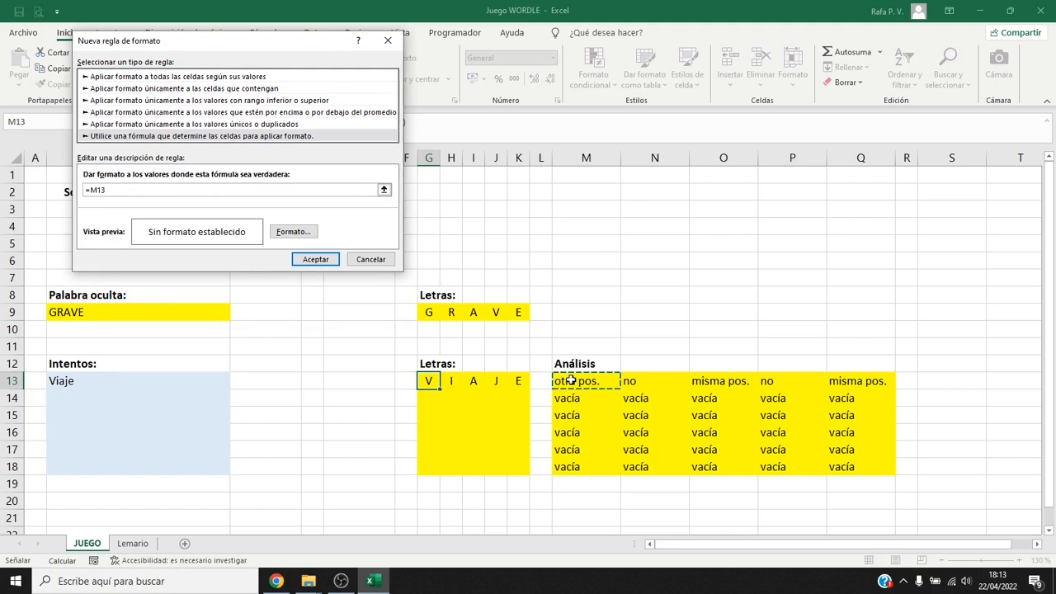
text(="misma pos.)
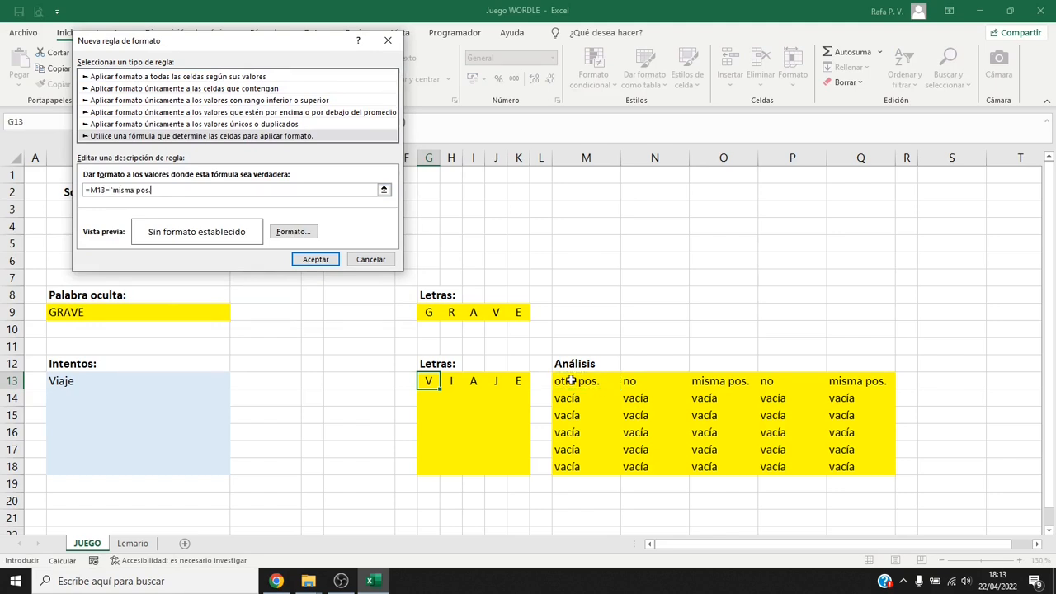
text(")
Give the "misma pos." rule a light green fill and save the rule
click(295, 232)
click(194, 33)
click(132, 163)
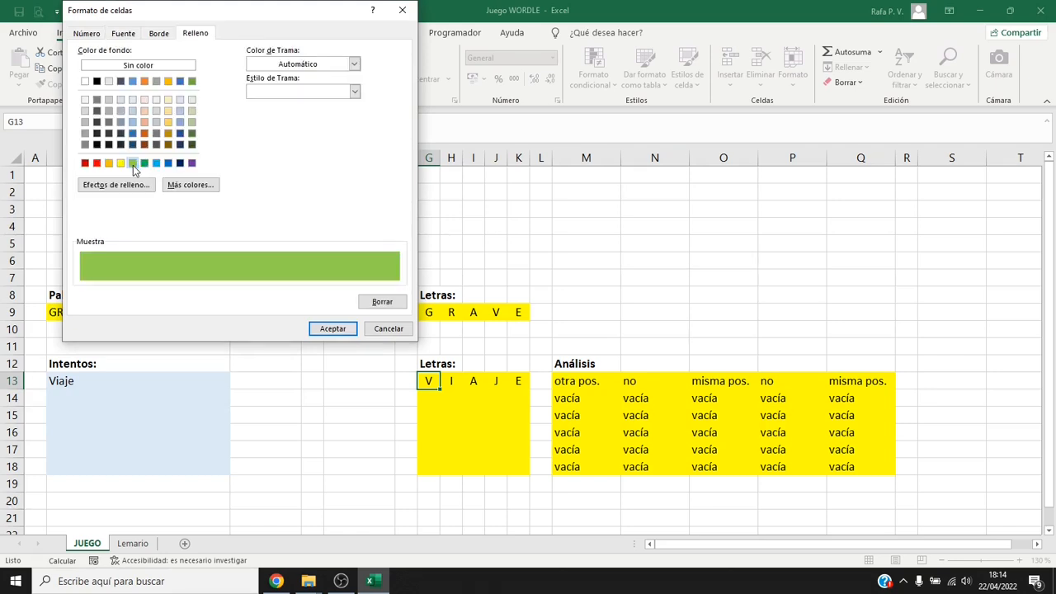
click(323, 330)
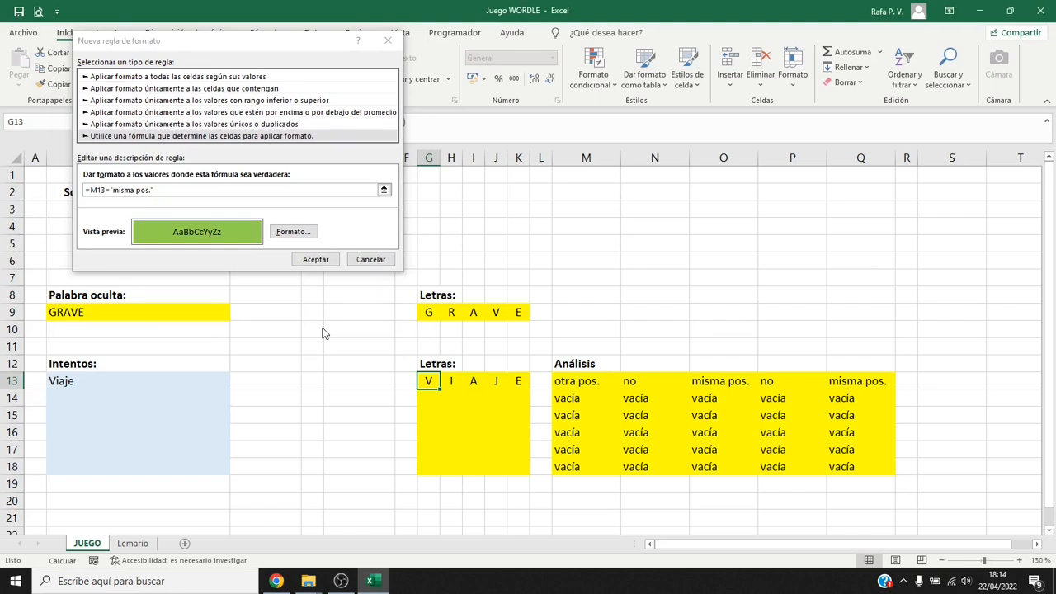
key(Return)
Create a formula-based conditional formatting rule for G13 with the condition =M13="otra pos."
click(610, 87)
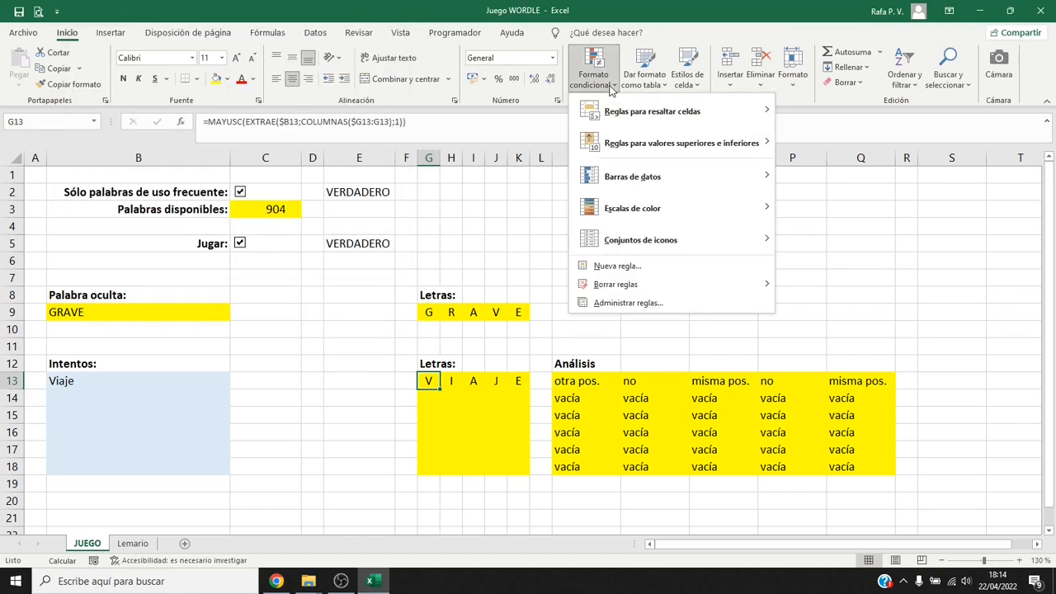
click(610, 266)
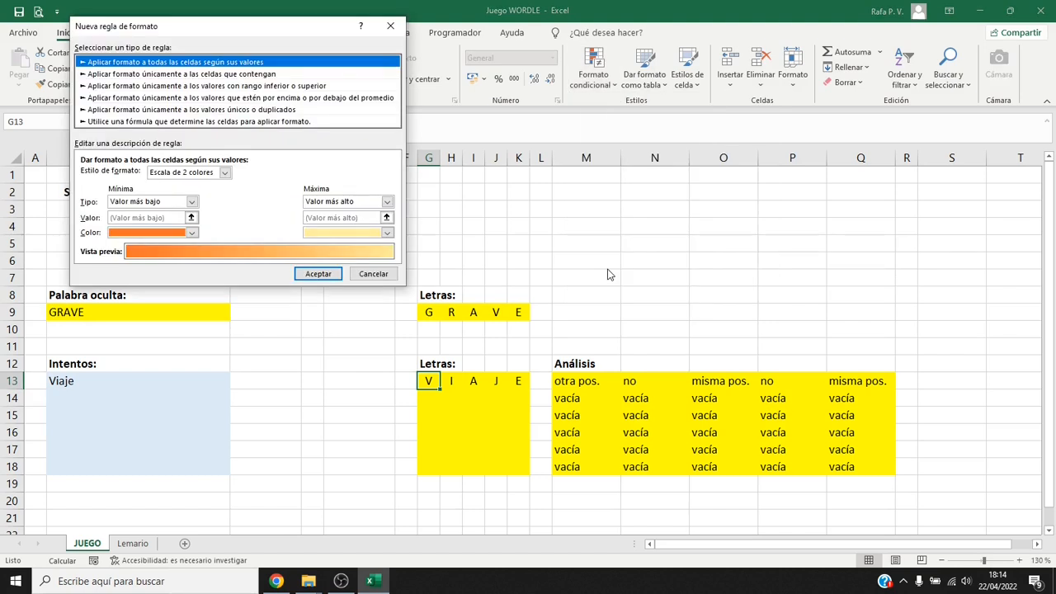
click(179, 121)
click(558, 380)
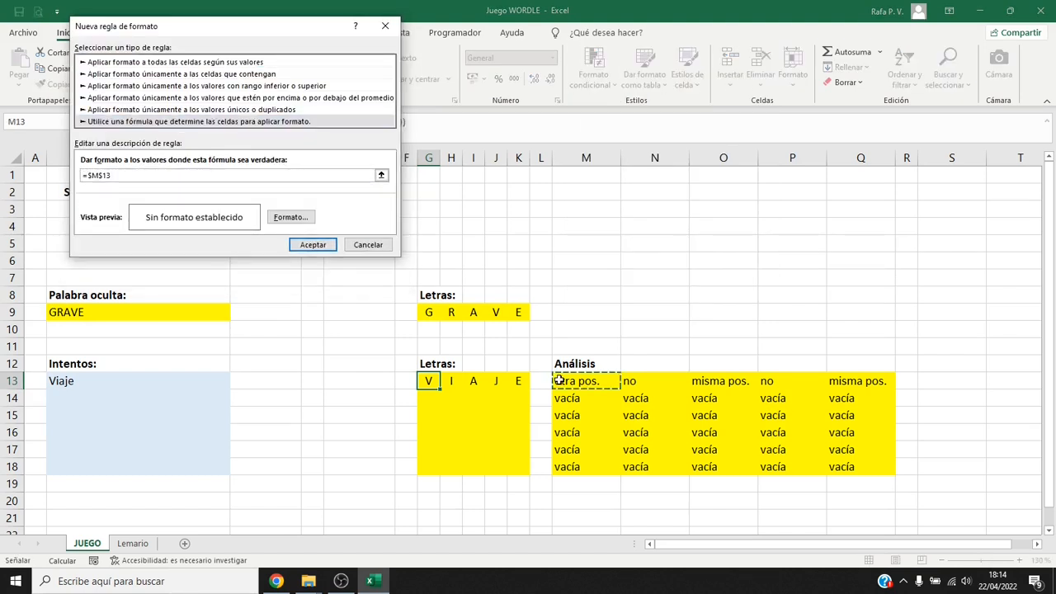
key(F4)
key(F4)
key(F4)
text(="otr)
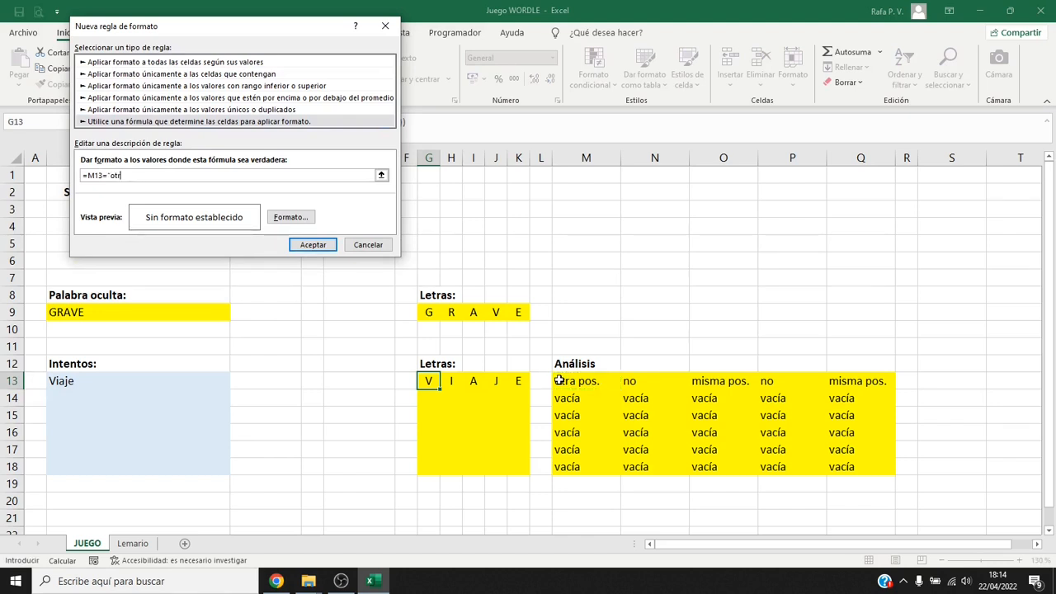
text(a pos.")
Give the "otra pos." rule an orange fill and save the rule
click(288, 218)
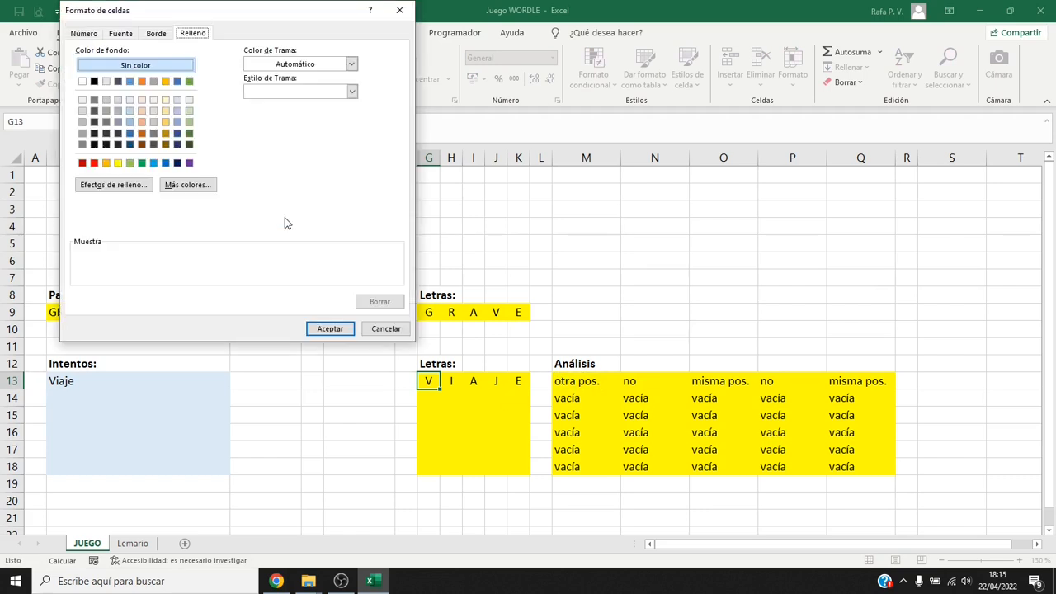
click(106, 163)
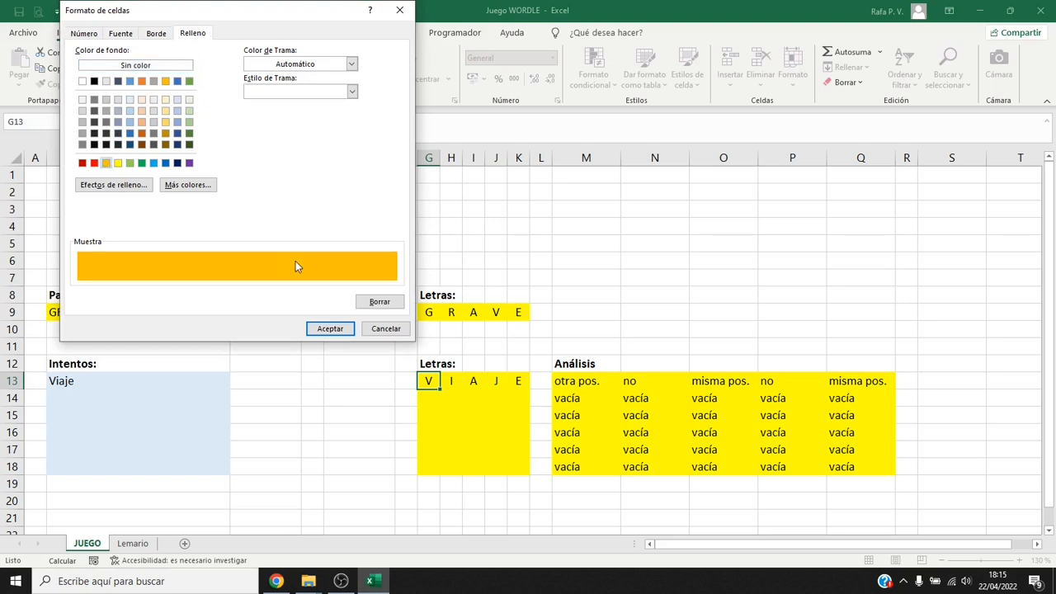
click(334, 328)
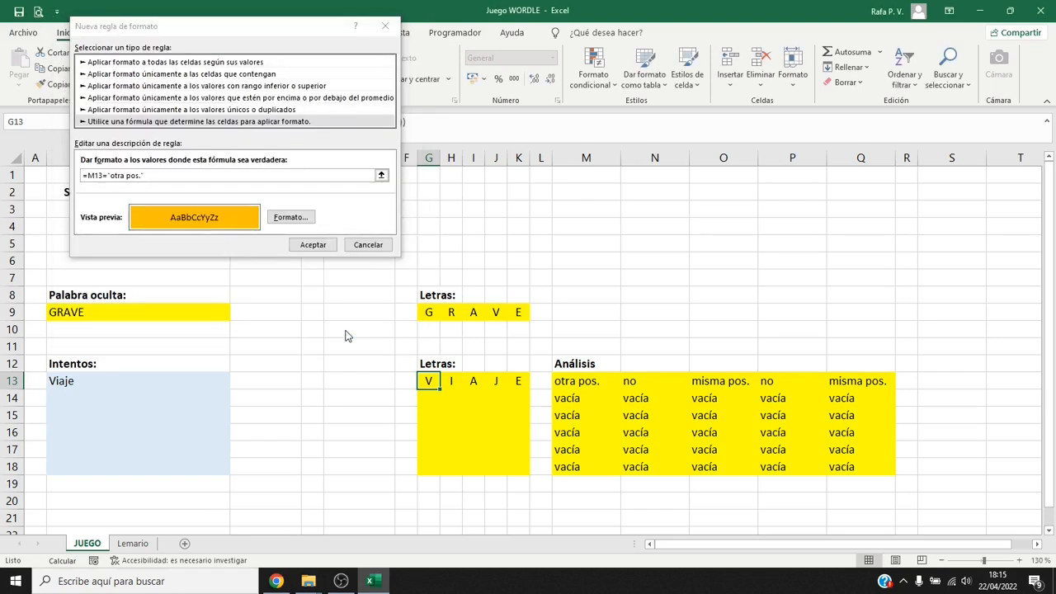
click(311, 245)
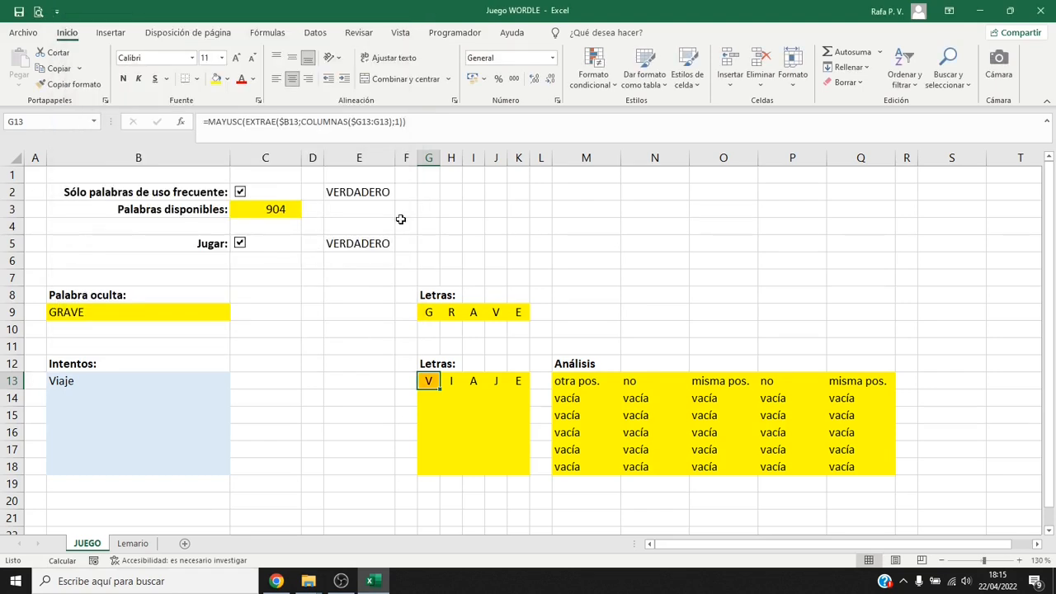
Create a formula-based conditional formatting rule for G13 with the condition =M13="no"
click(580, 85)
click(622, 266)
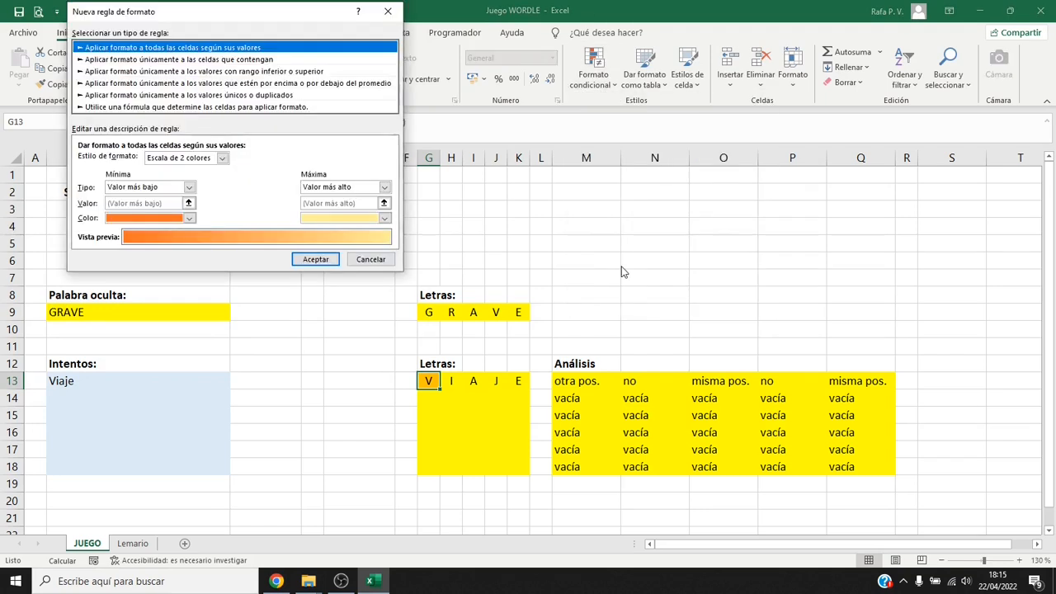
click(224, 108)
click(219, 160)
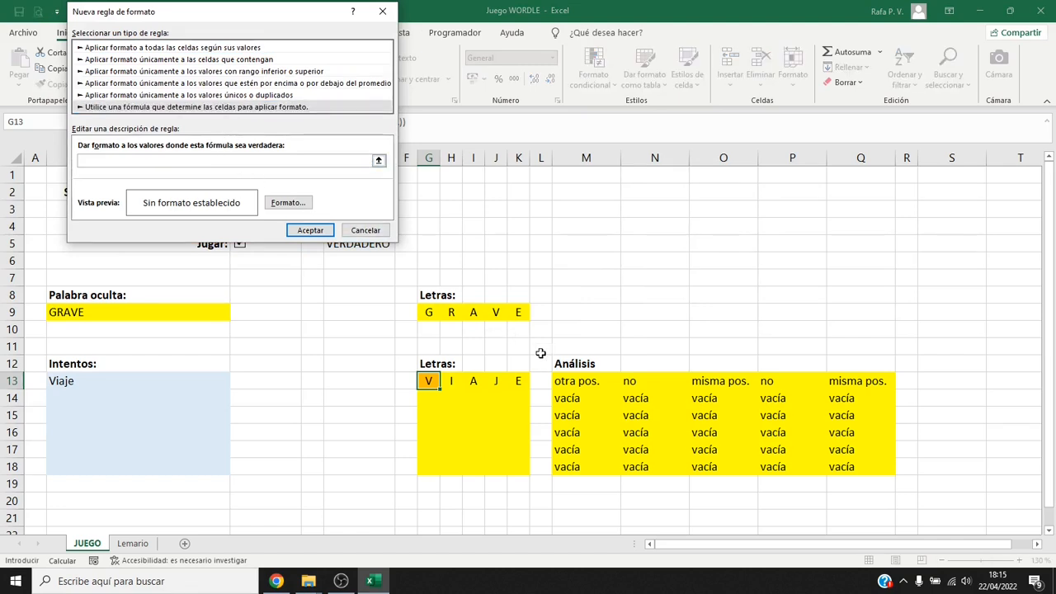
click(563, 381)
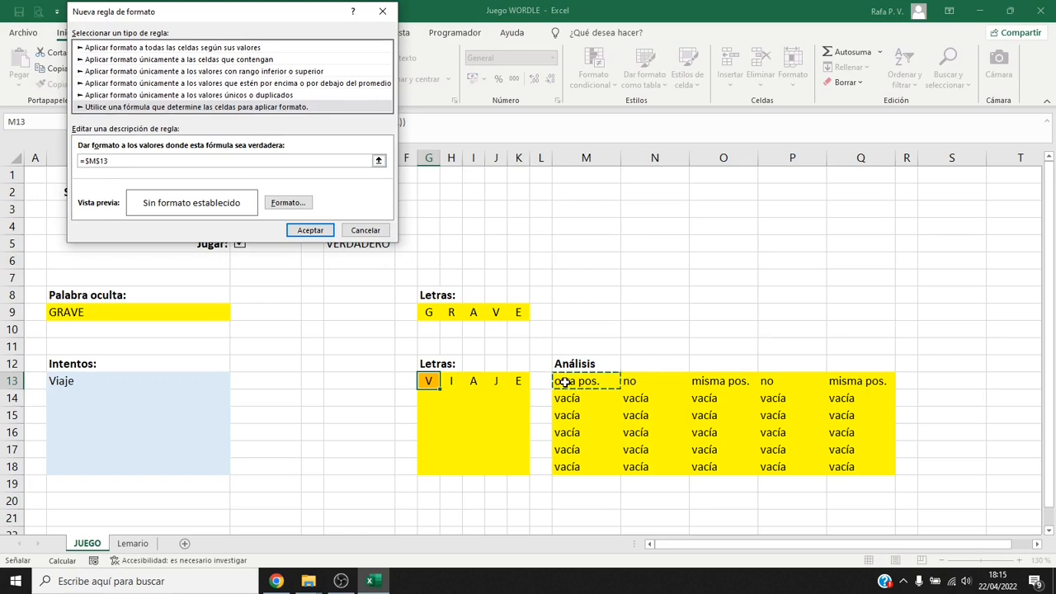
key(F4)
key(F4)
key(F4)
text(="no")
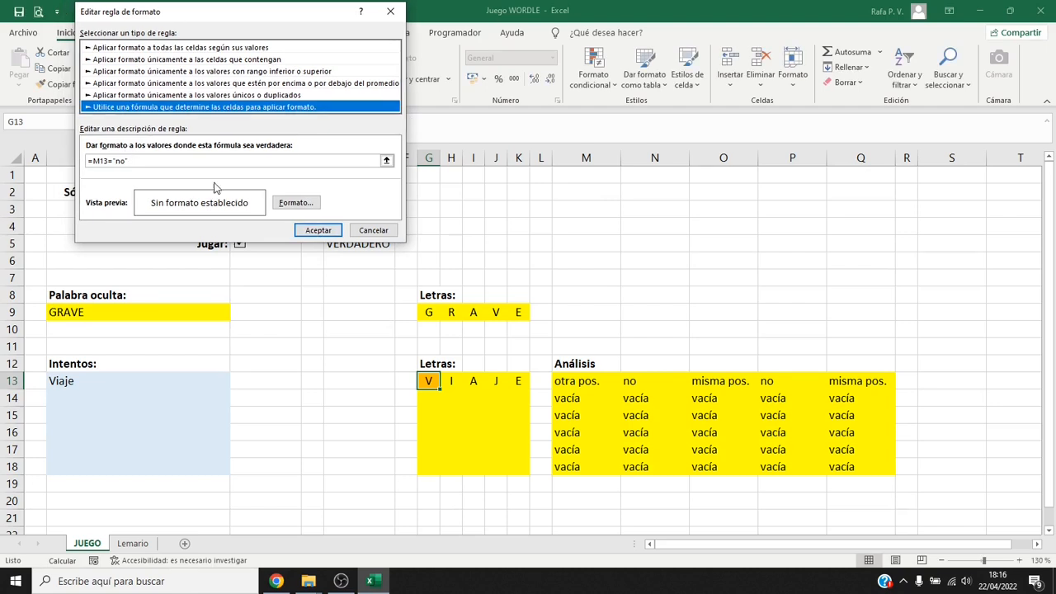
Give the "no" rule a medium grey fill and save the rule
click(297, 204)
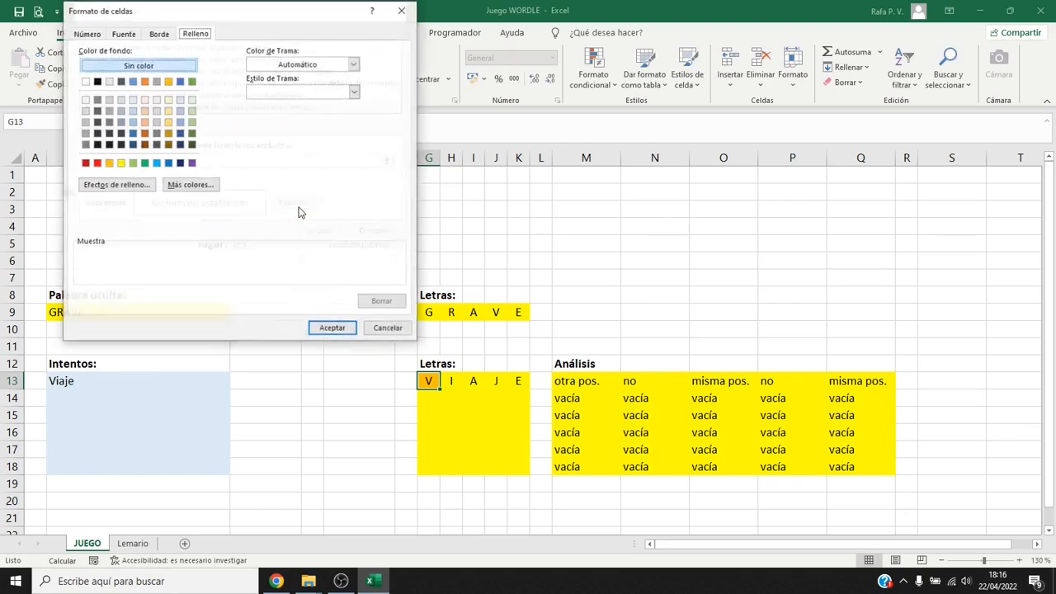
click(86, 133)
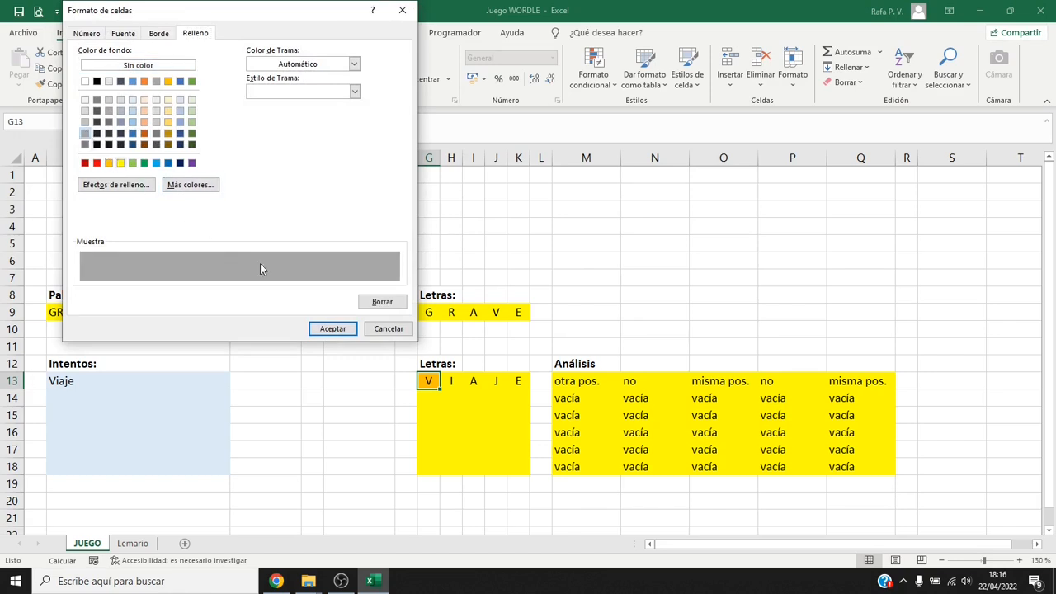
click(331, 330)
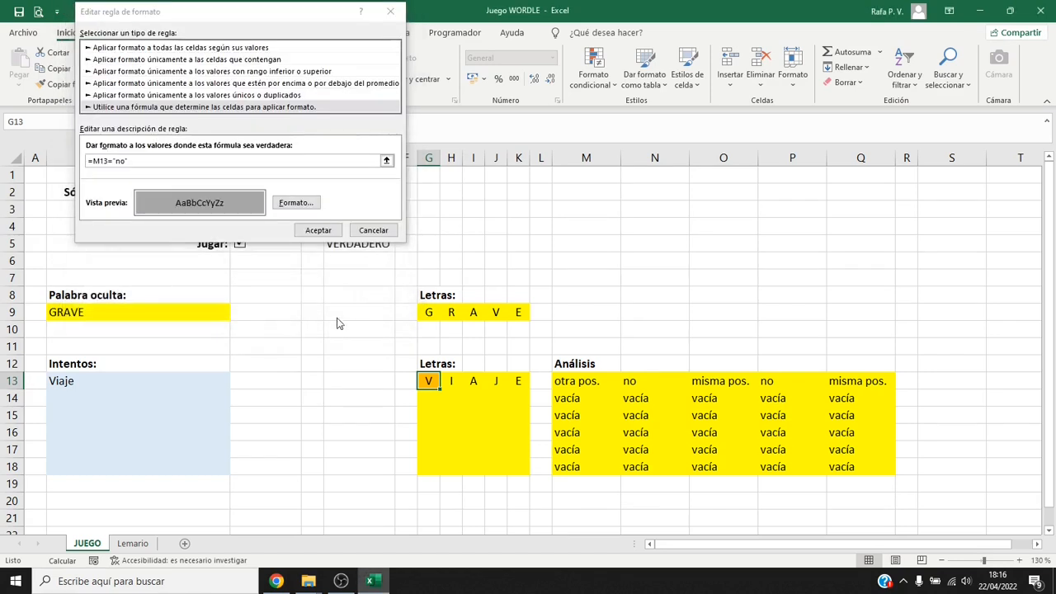
click(318, 231)
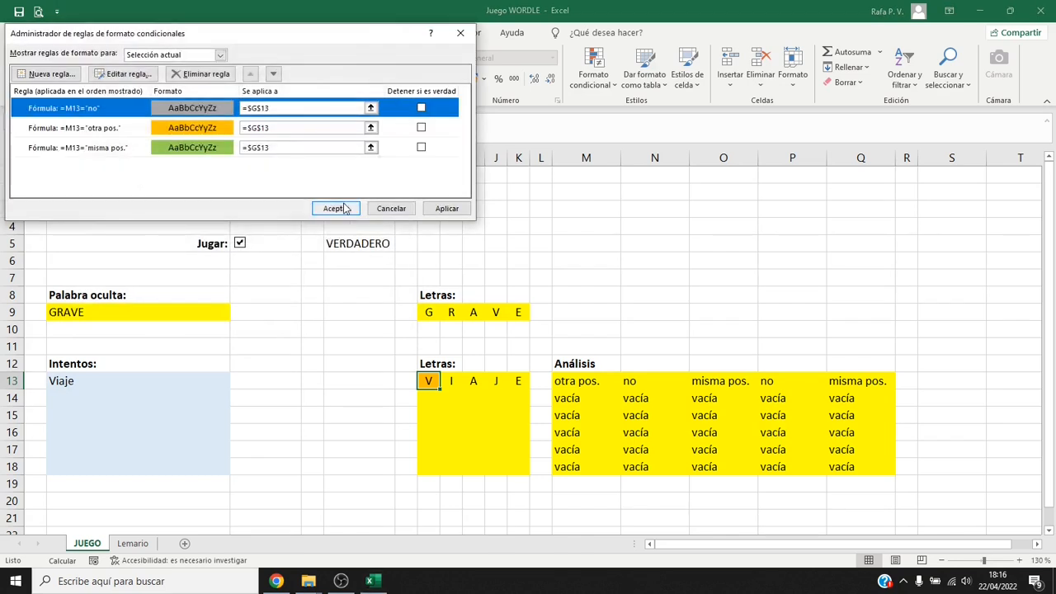
Extend the "no", "otra pos." and "misma pos." rules to the range $G$13:$K$18 and apply them
click(371, 108)
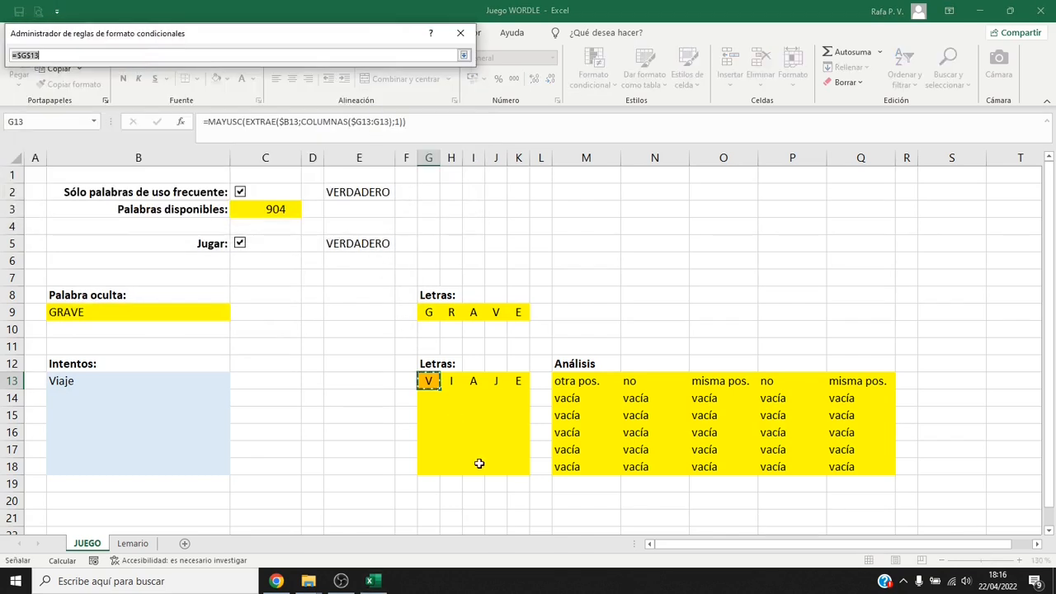
shift+click(518, 468)
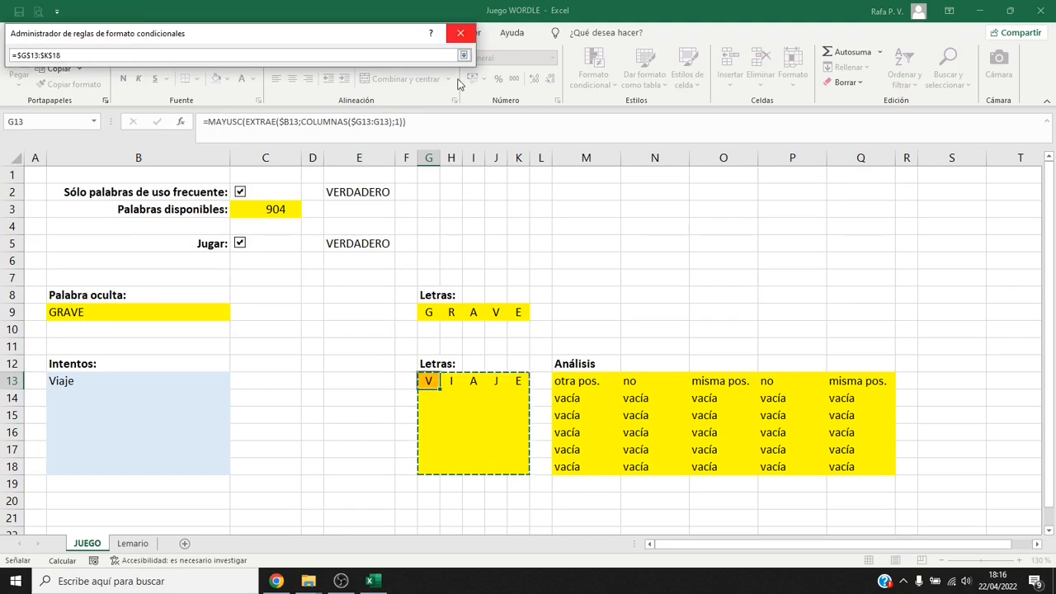
click(463, 55)
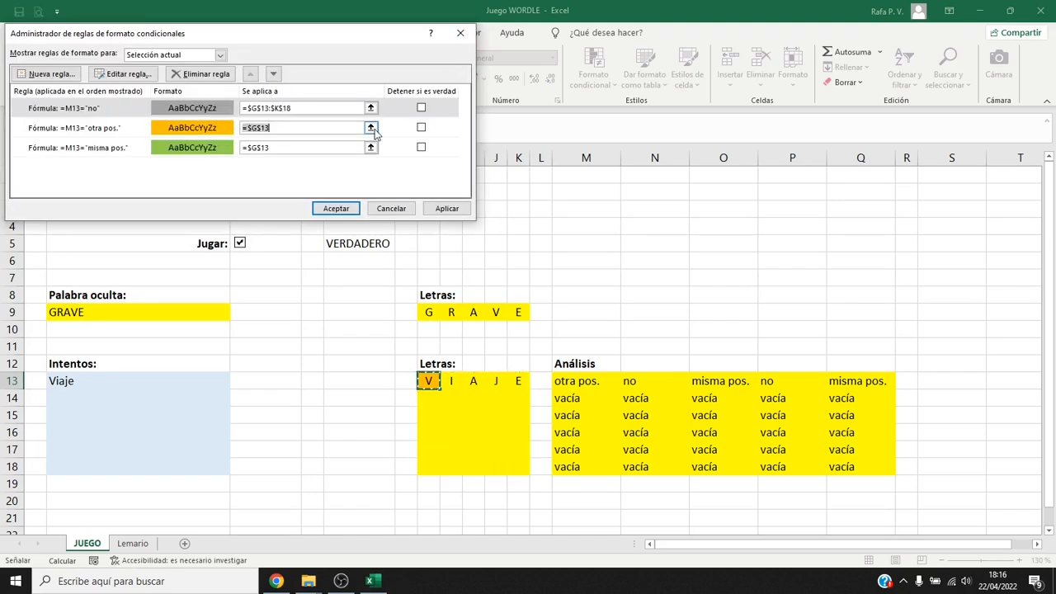
click(370, 127)
shift+click(515, 477)
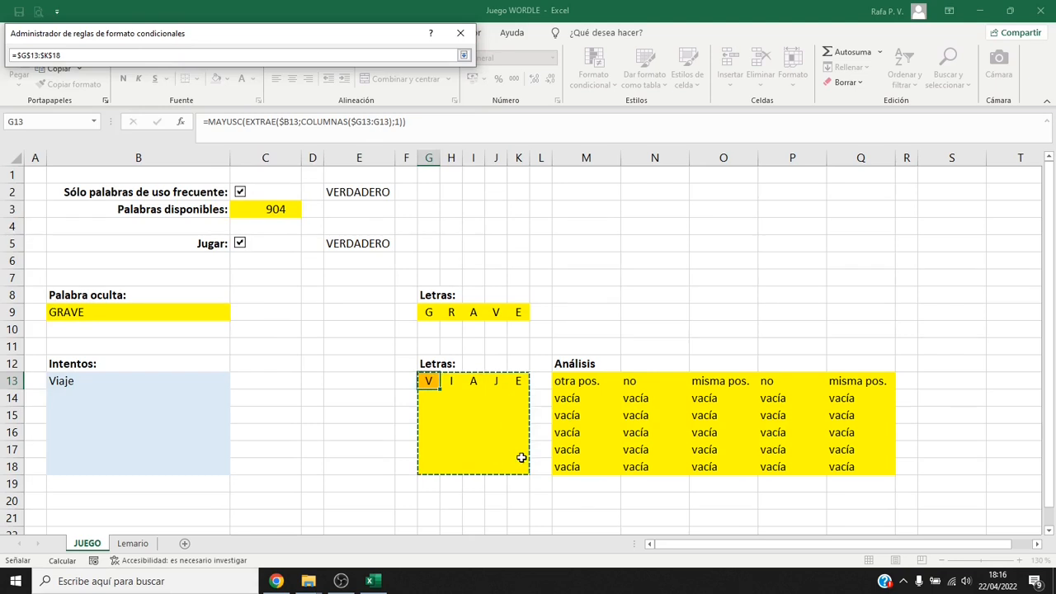
click(464, 54)
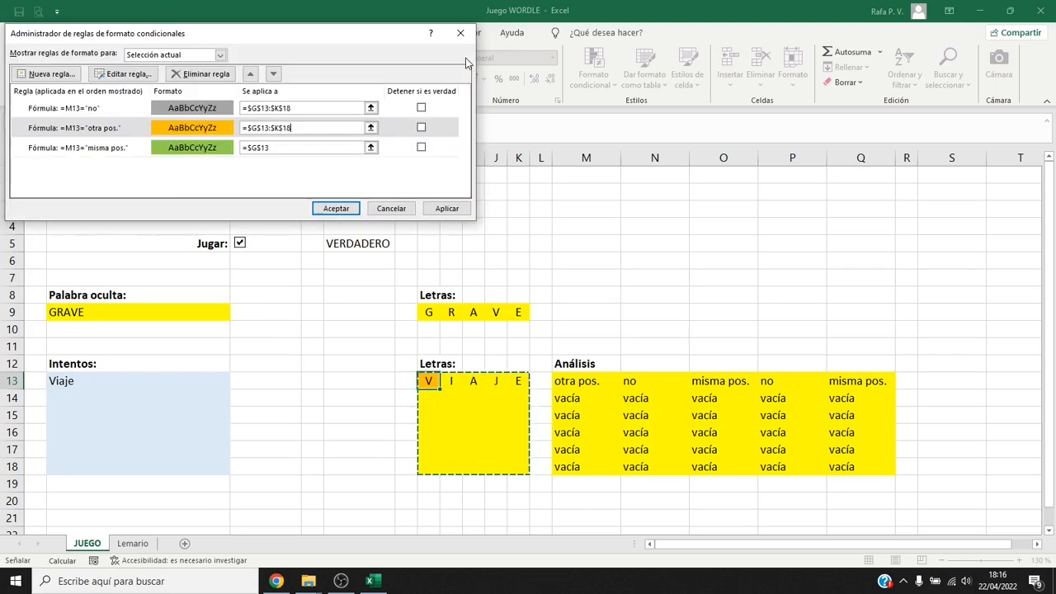
click(370, 150)
shift+click(522, 466)
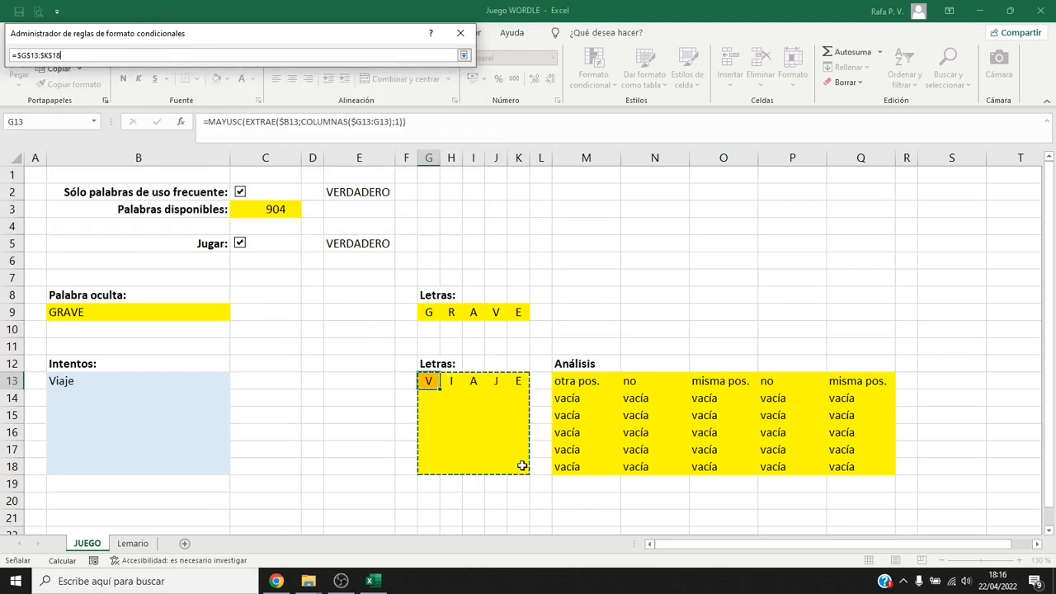
click(463, 55)
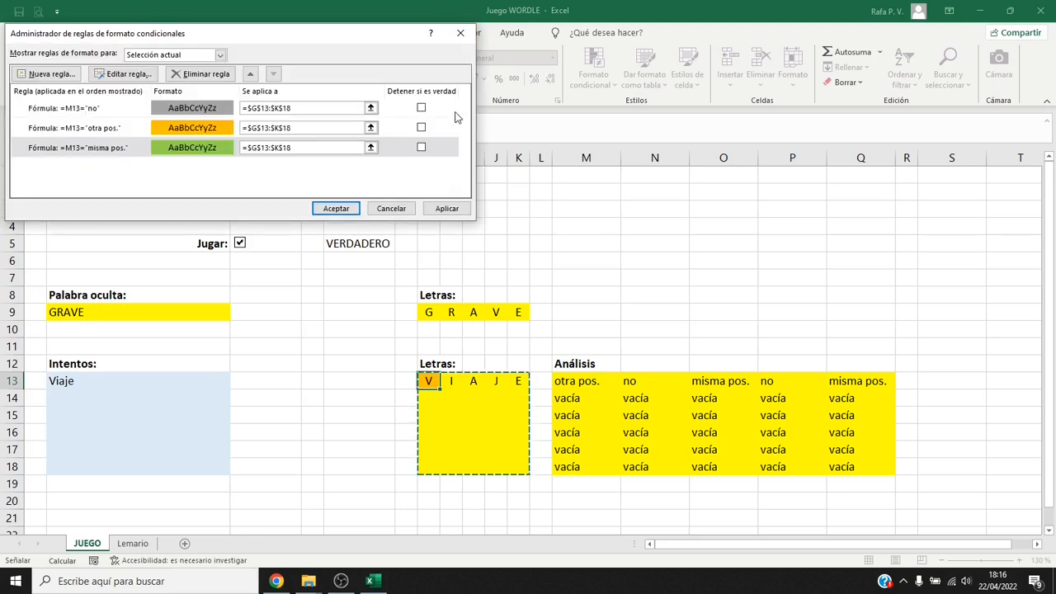
click(447, 212)
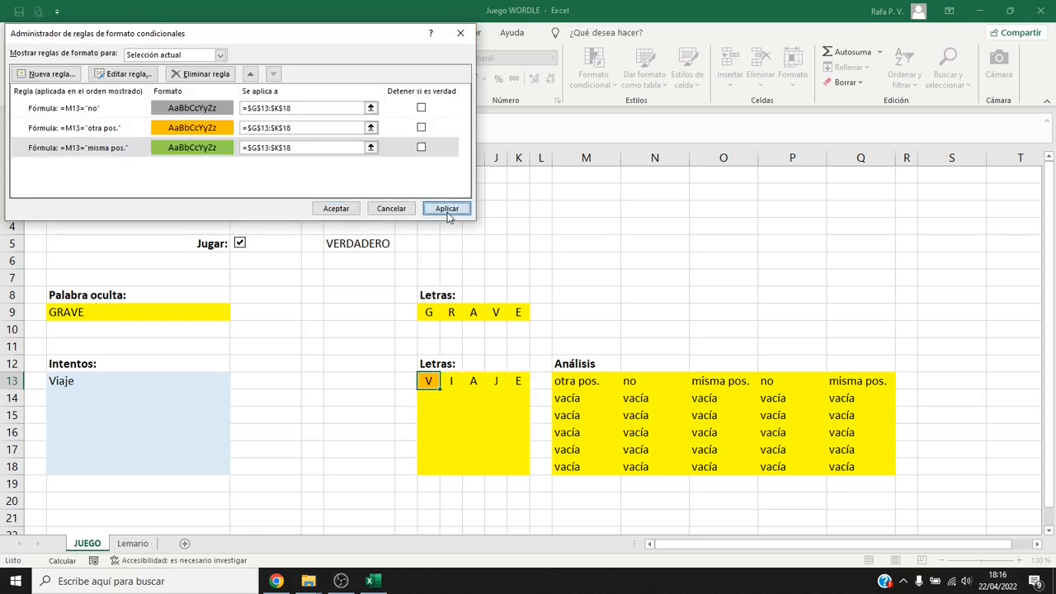
click(340, 209)
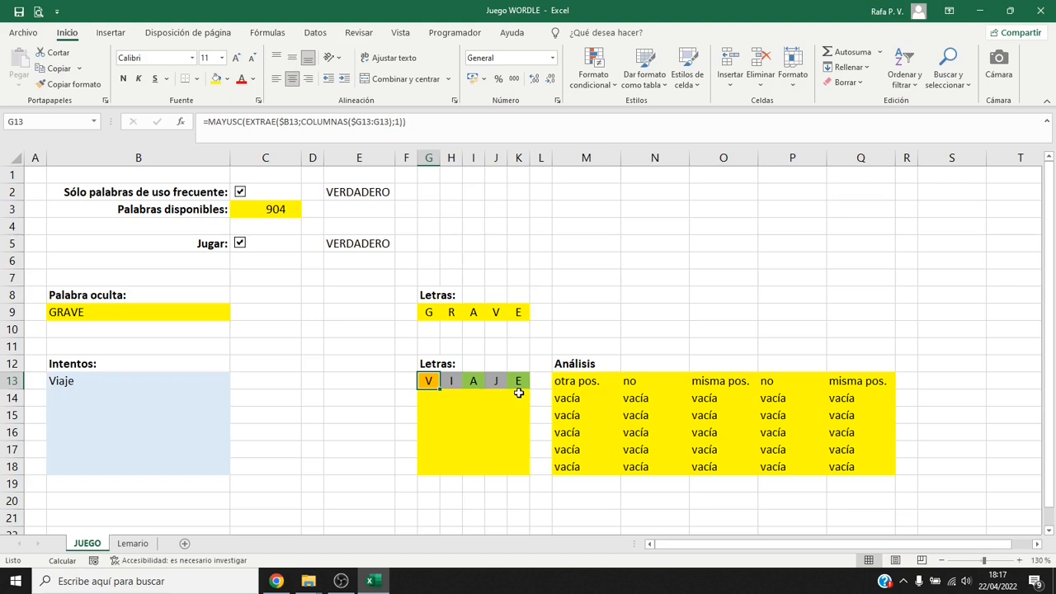
Clear the guess in B13 and switch Jugar off and on again to draw a new hidden word
key(ctrl+Left)
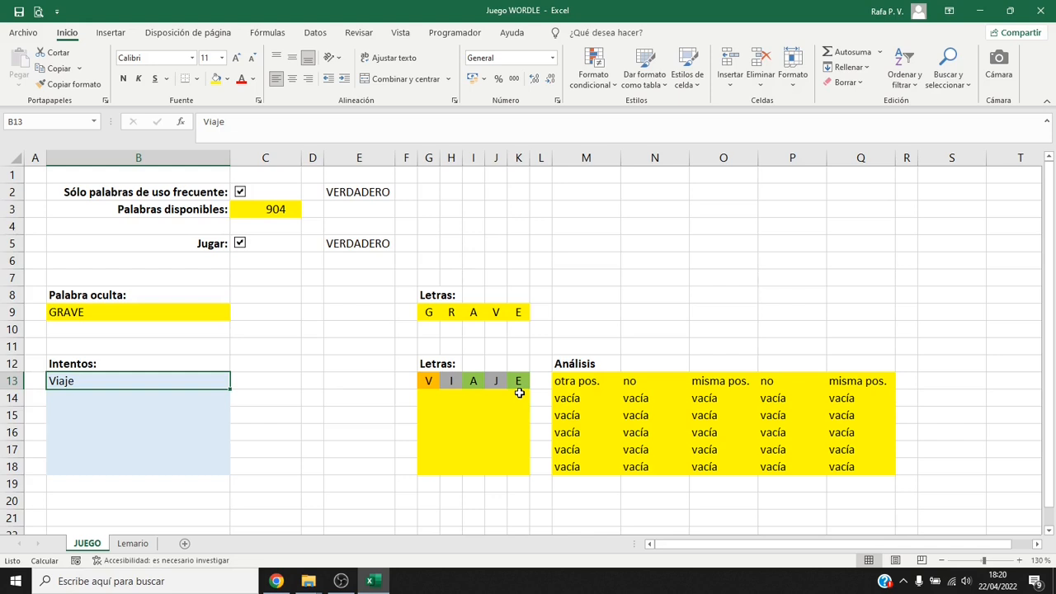
key(Delete)
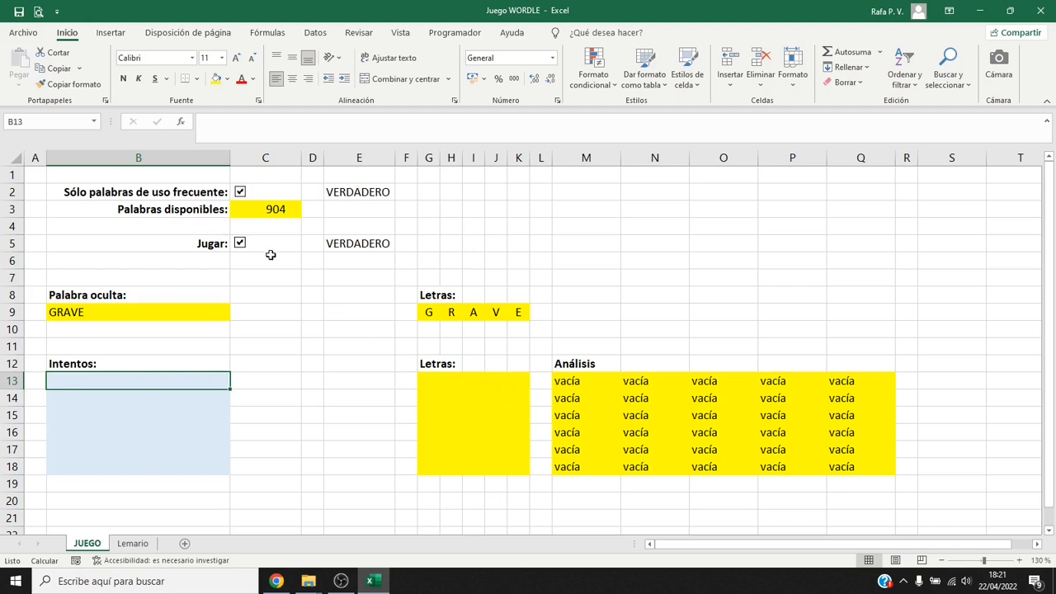
click(240, 245)
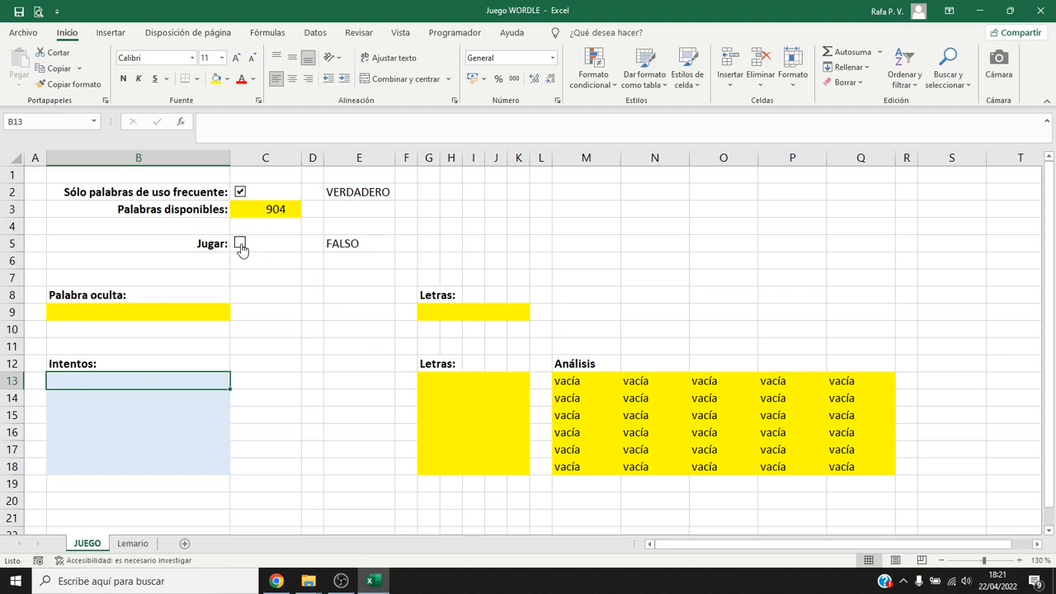
click(240, 244)
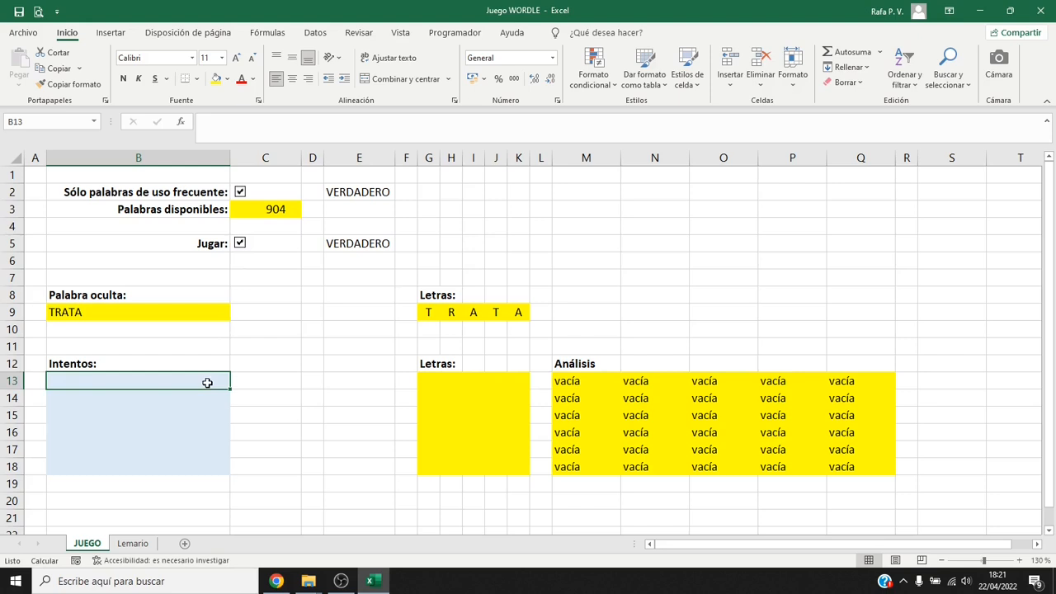
Enter AEIOU as the first guess in B13 and SRNDL as the second guess in B14
key(F2)
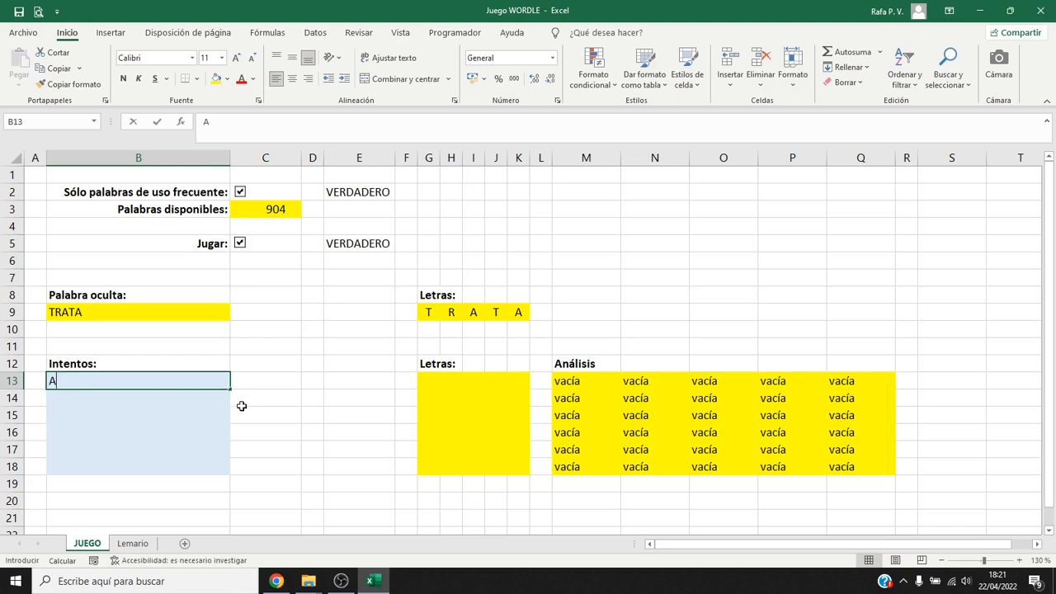
text(AEIOU)
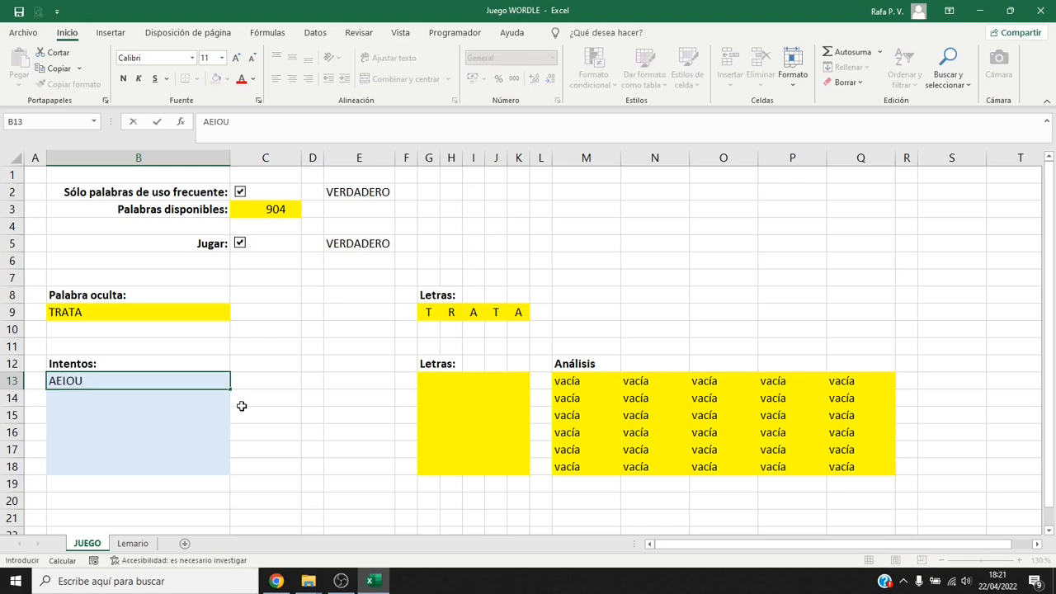
key(Return)
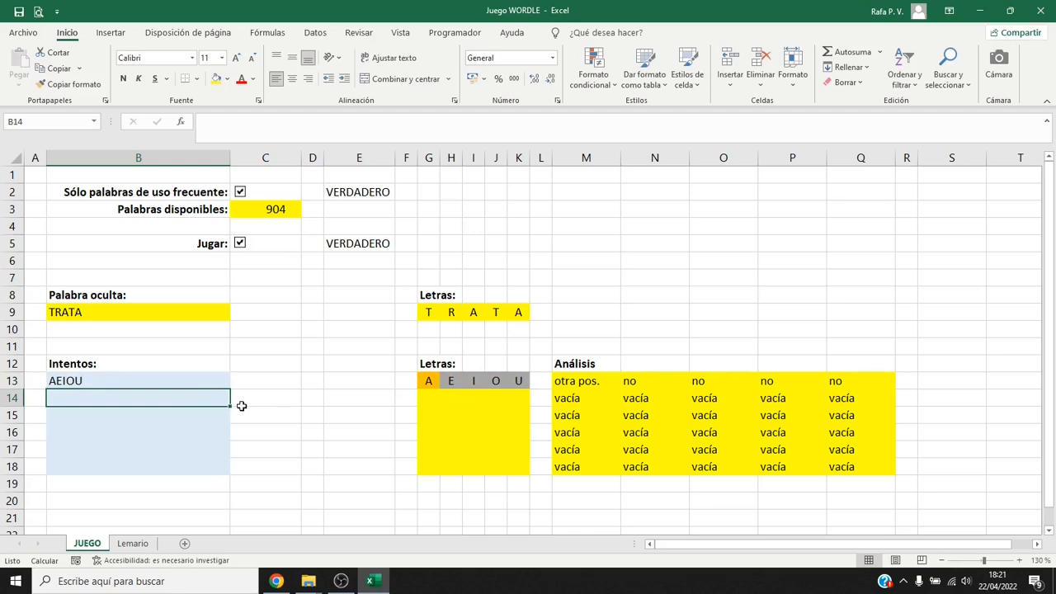
text(SR)
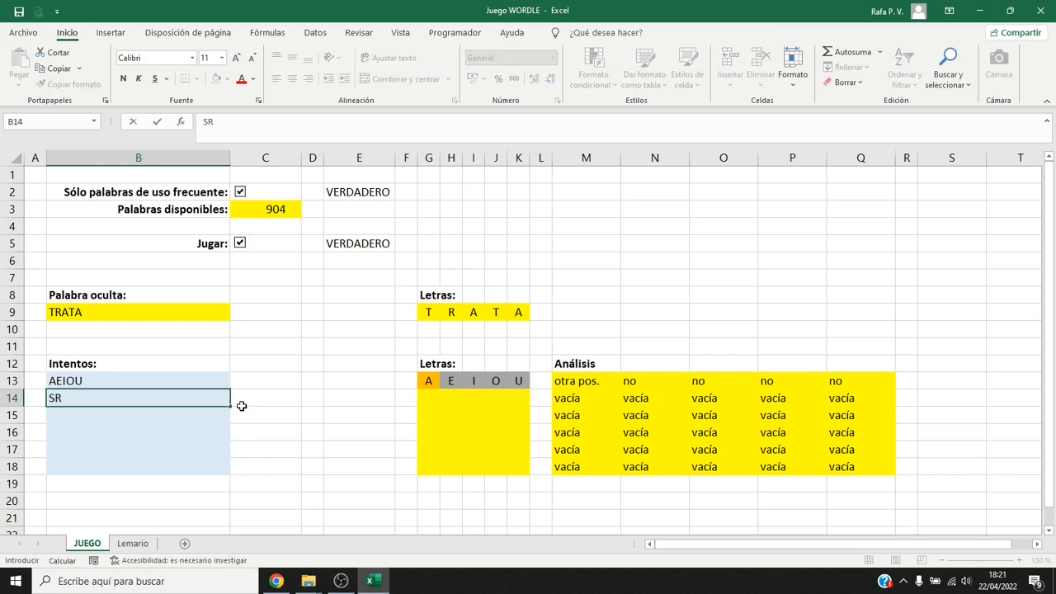
text(NDL)
key(Return)
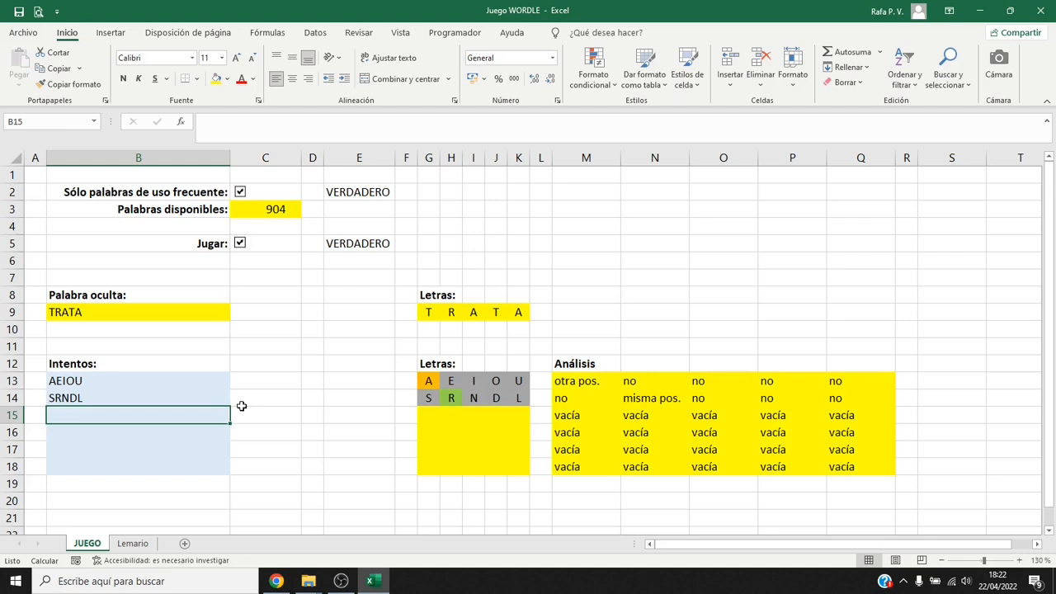
Enter CTMPG as the third guess in B15
text(C)
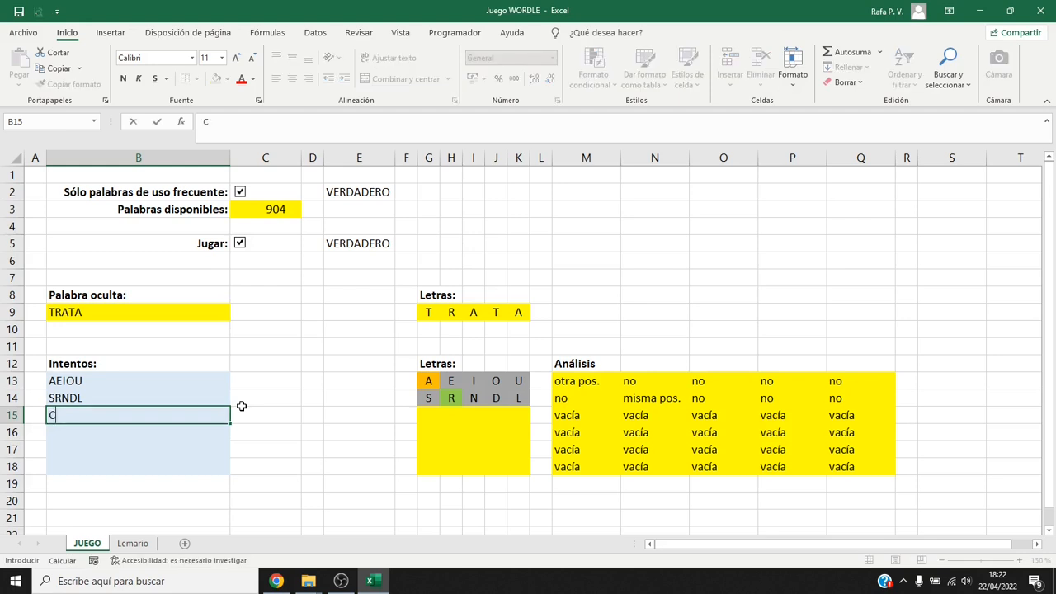
text(TMPG)
key(Return)
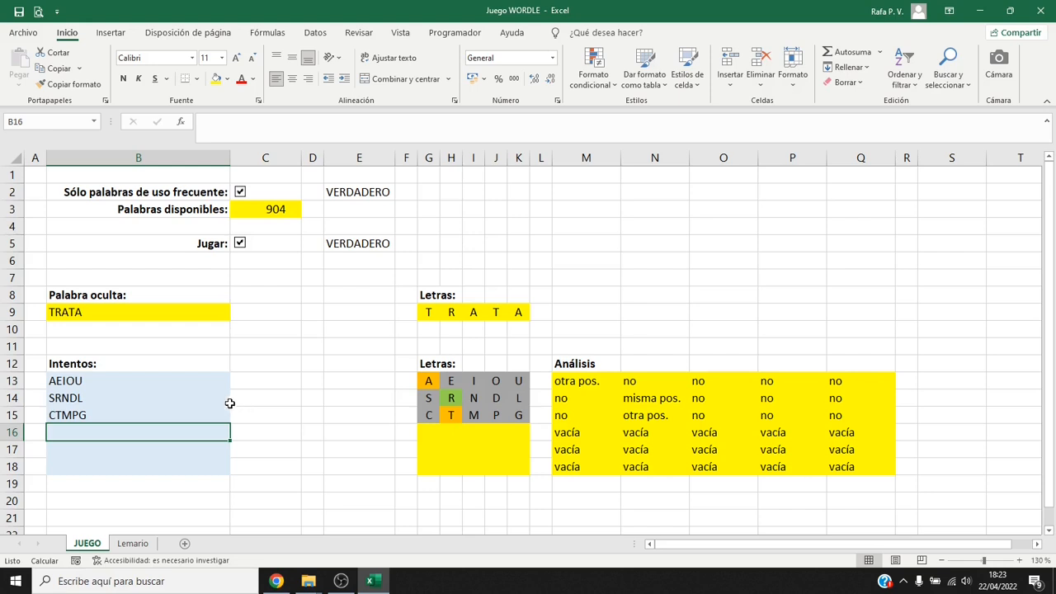
Clear the guesses in B13:B15 and switch Jugar off and on again to draw a new hidden word
click(156, 378)
drag(157, 379, 157, 415)
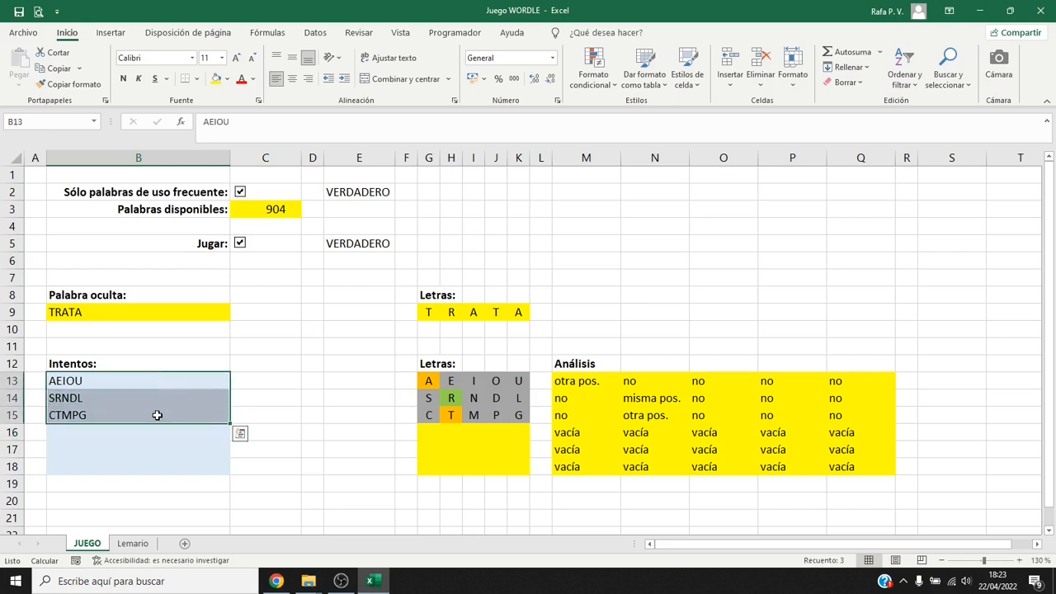
key(Delete)
click(157, 382)
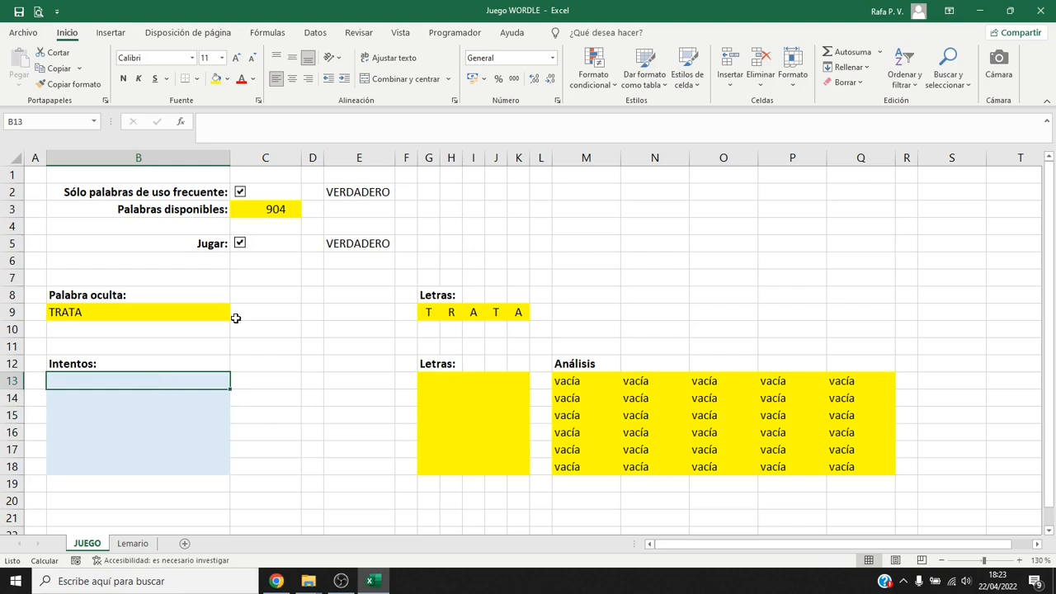
click(240, 245)
click(240, 245)
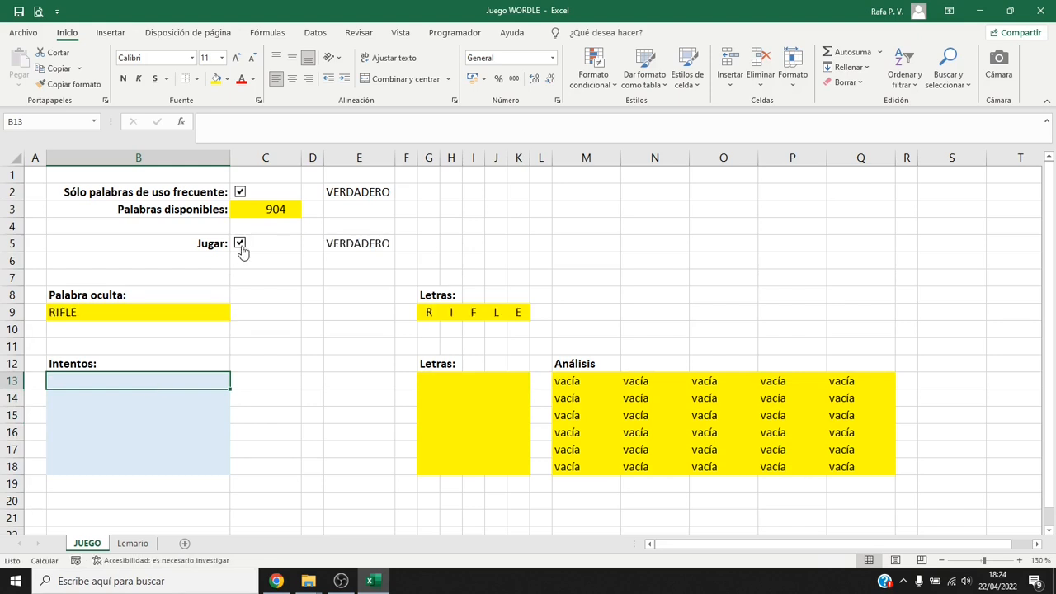
Add the heading "Validez:" in C12, beside the Intentos heading
click(257, 363)
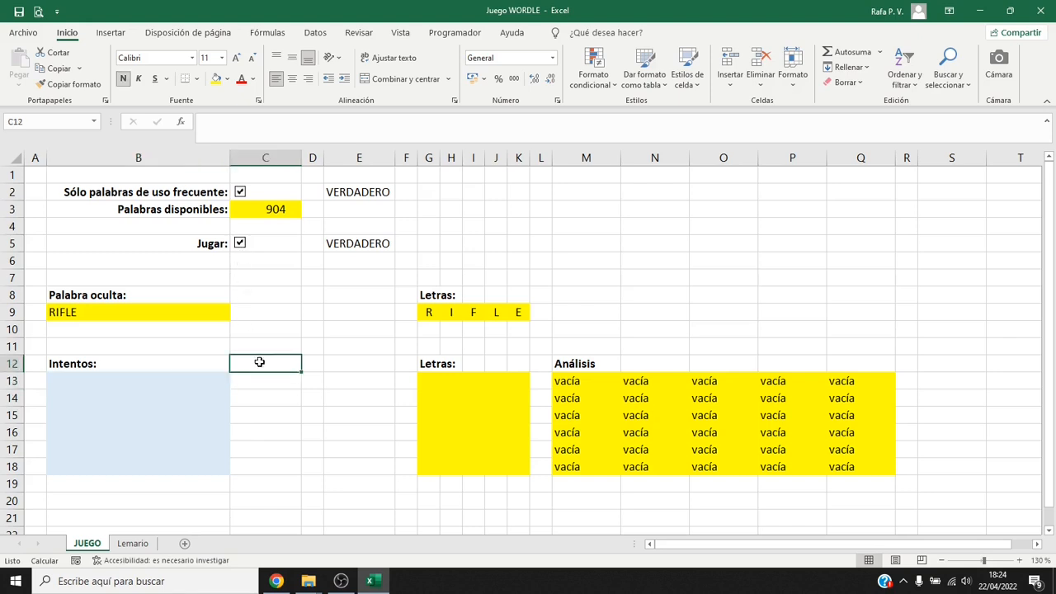
text(Validez:)
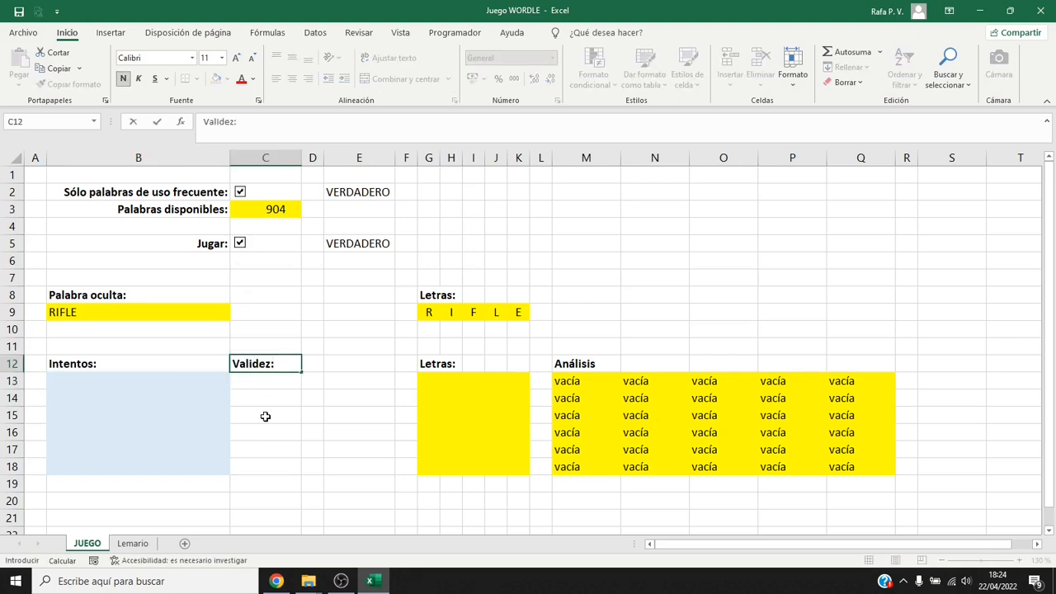
key(Return)
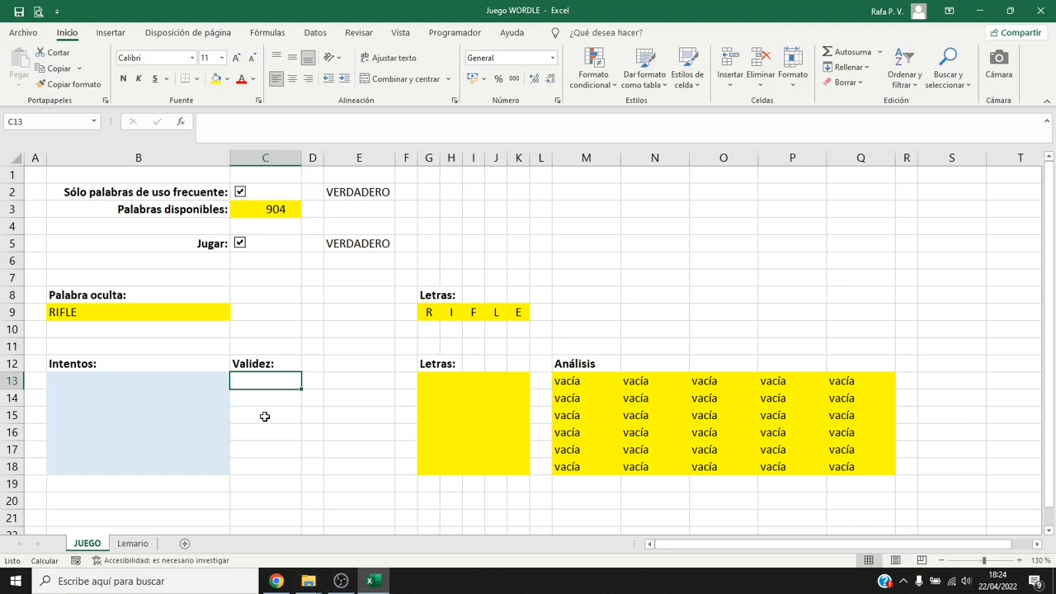
Begin a validity formula in C13 that compares the Lemario word list, starting with =Lemario=
text(=Lemario)
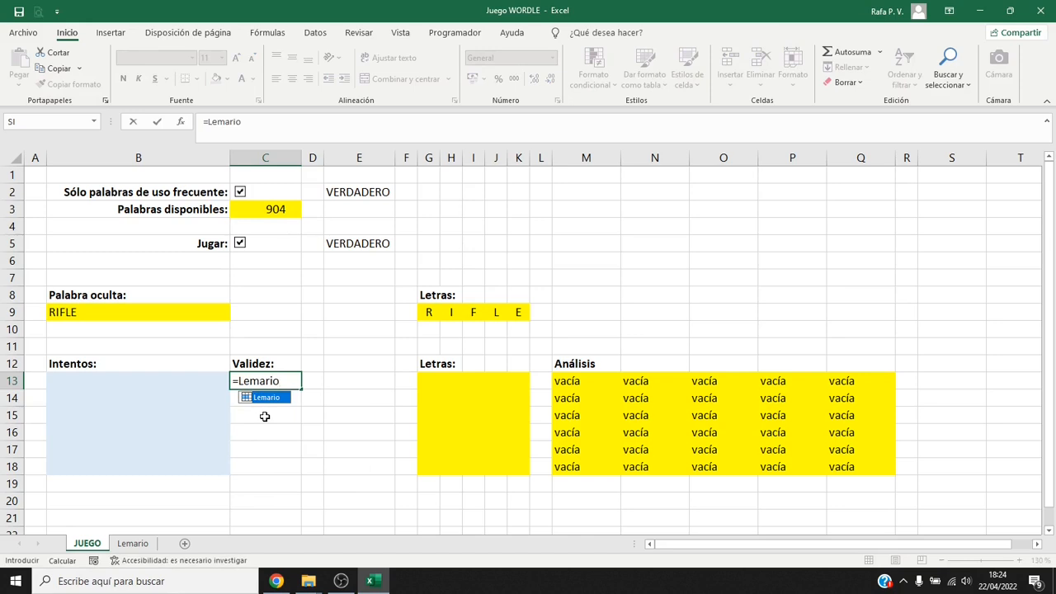
text(=)
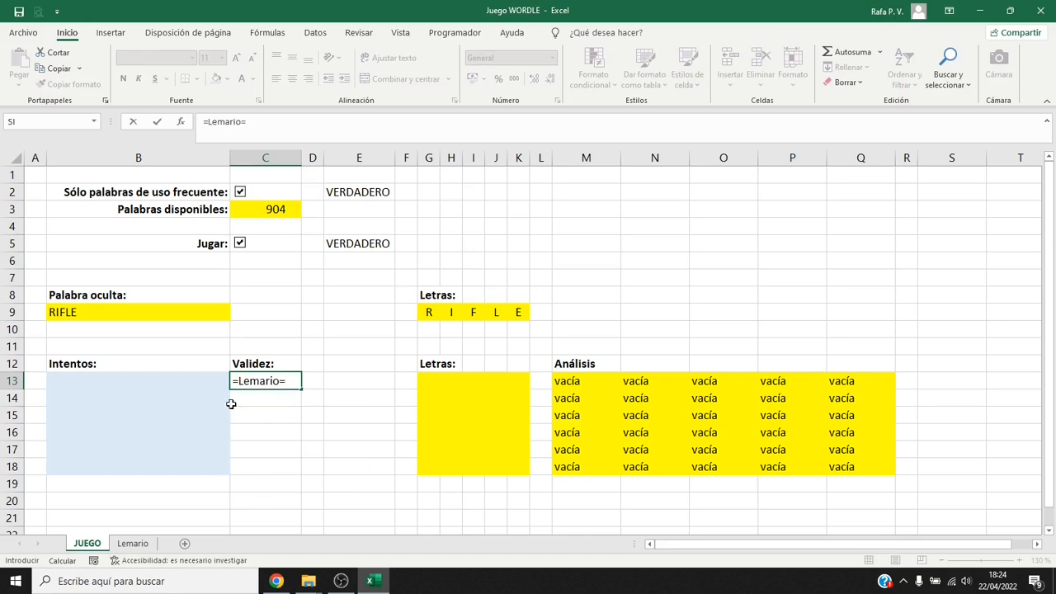
Build the Validez formula in C13 as =SUMA((Lemario=B13)*1) to count matches of the first guess in the word list
click(204, 383)
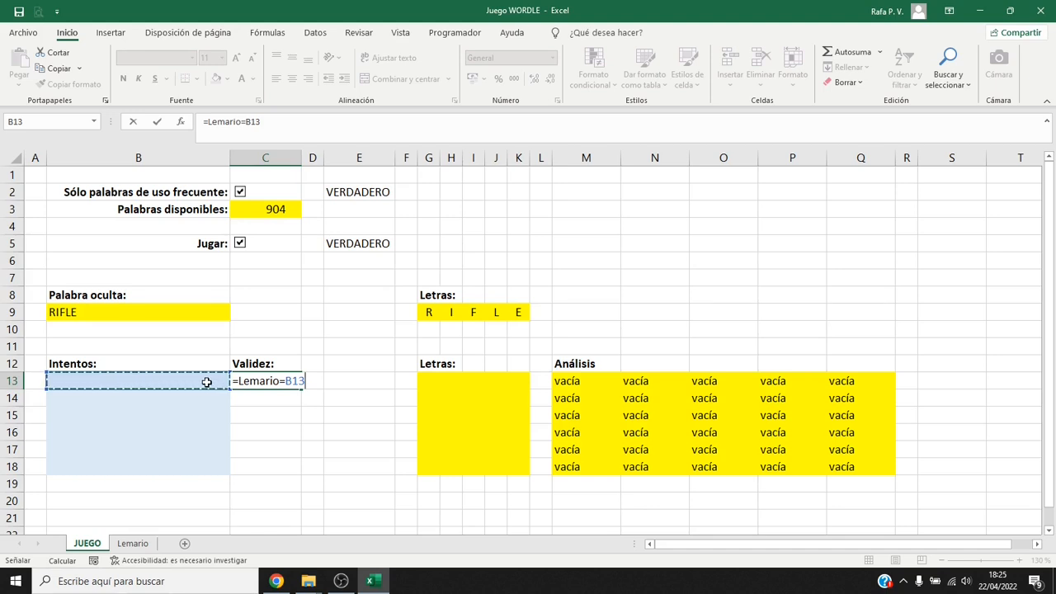
click(237, 381)
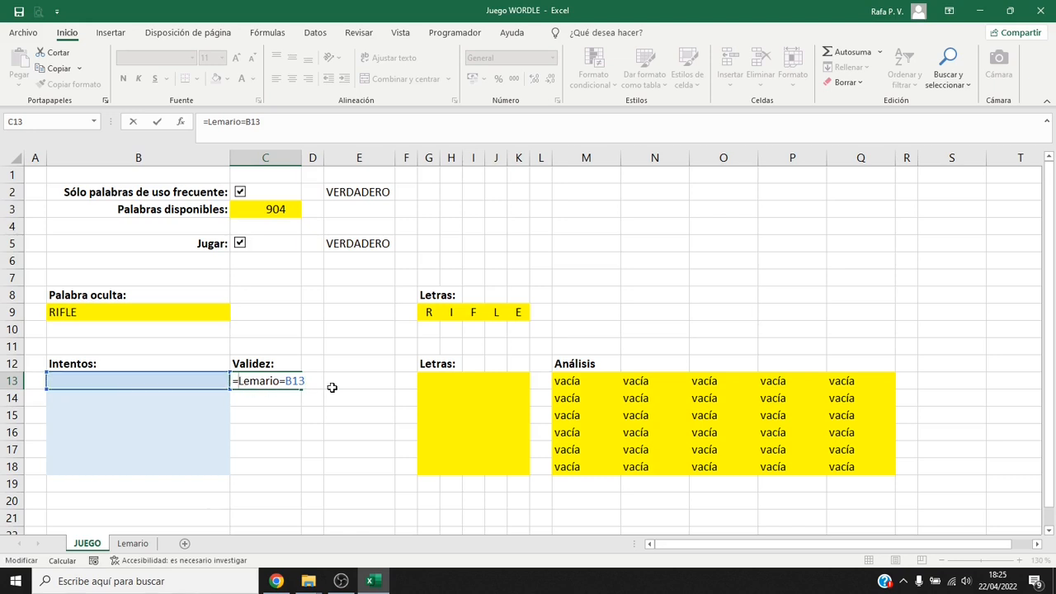
text(()
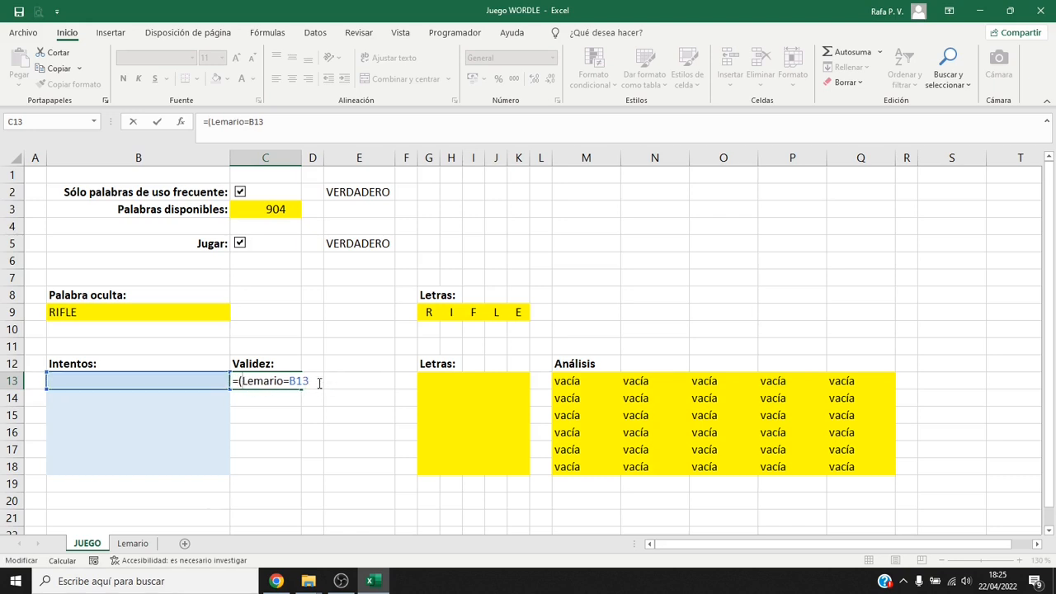
text()*1)
click(239, 381)
text(SUMA()
click(362, 381)
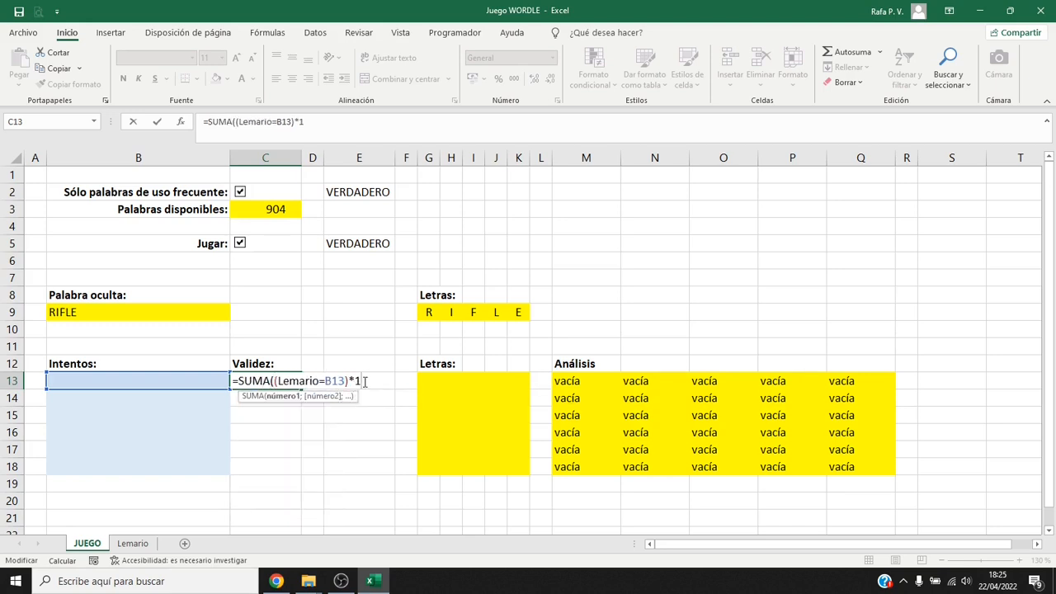
text())
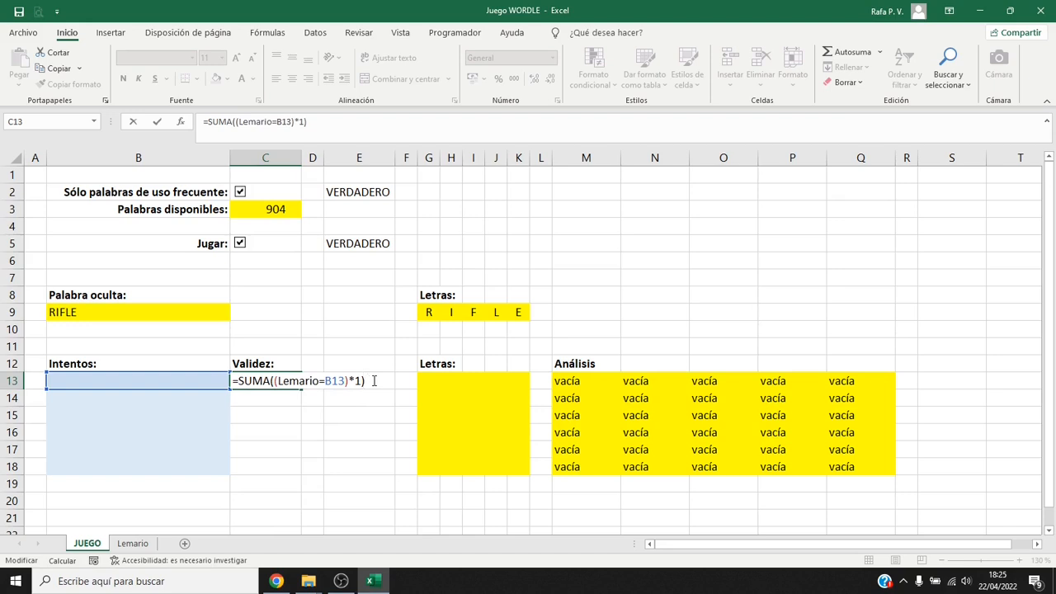
Wrap the C13 sum in a SI that returns "No existe. Prueba otra." when it equals 0 and "ok" otherwise
click(239, 380)
text(SI()
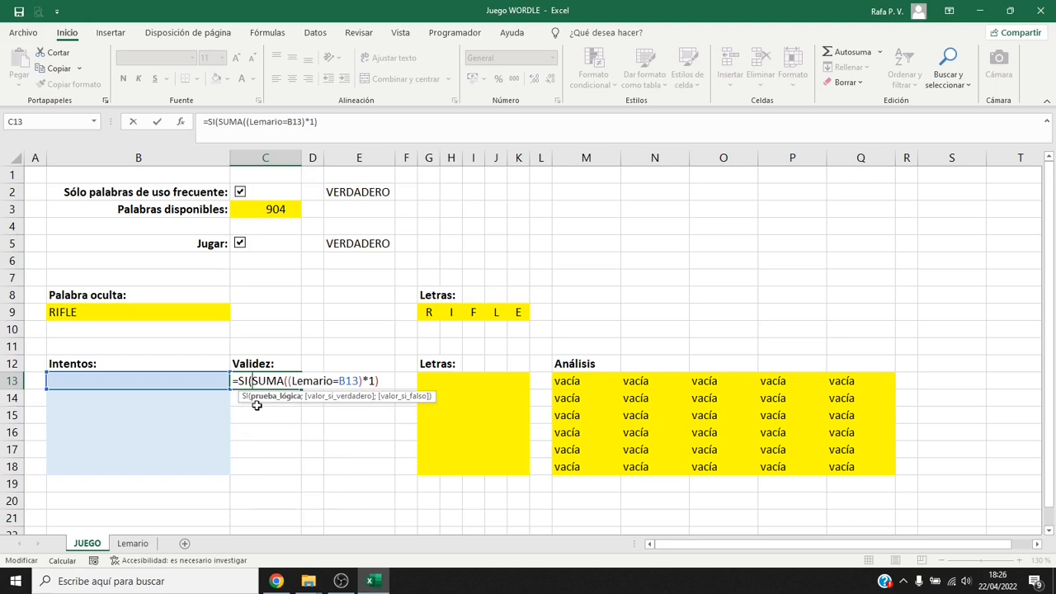
click(385, 382)
text(=0;"No exi)
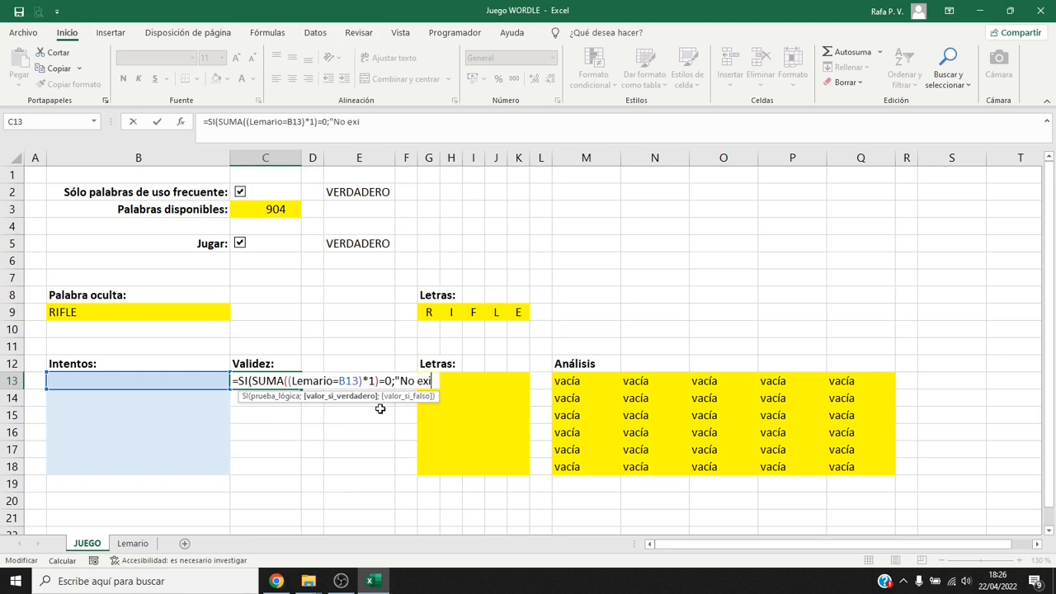
text(ste. Pr)
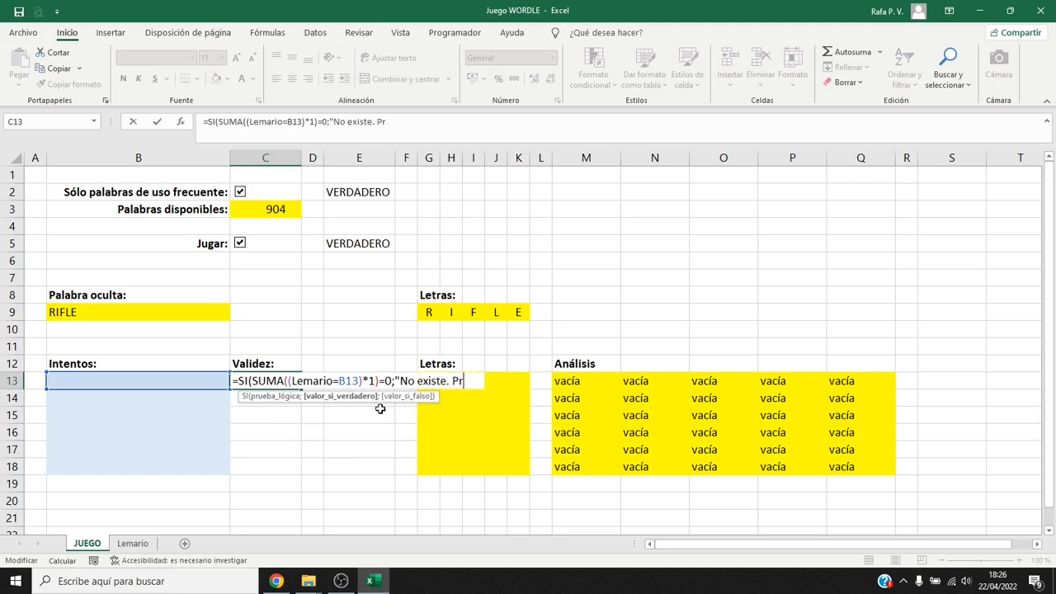
text(ueba otra.)
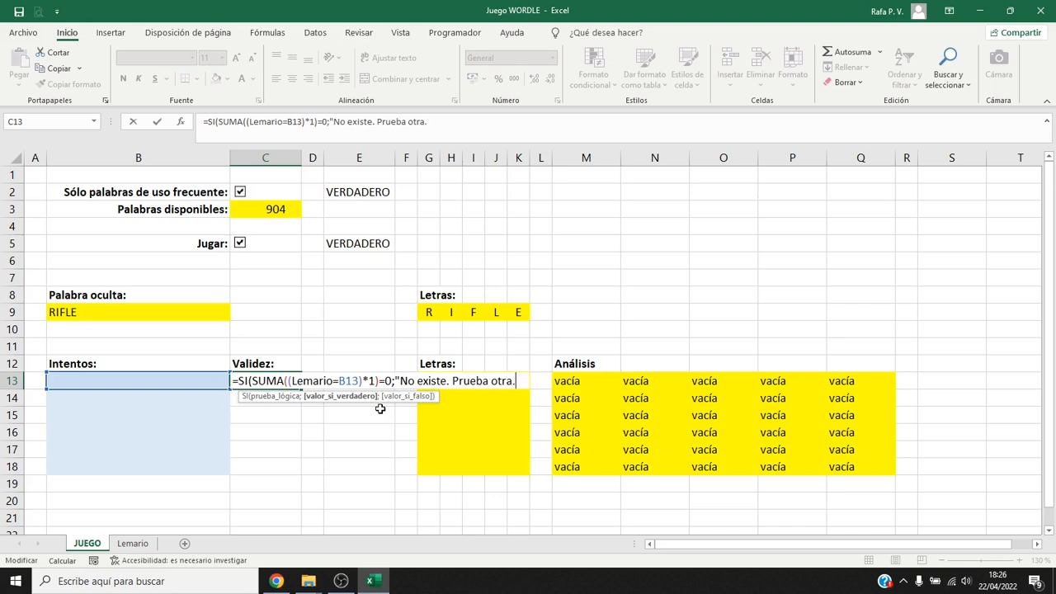
text(";)
text("ok)
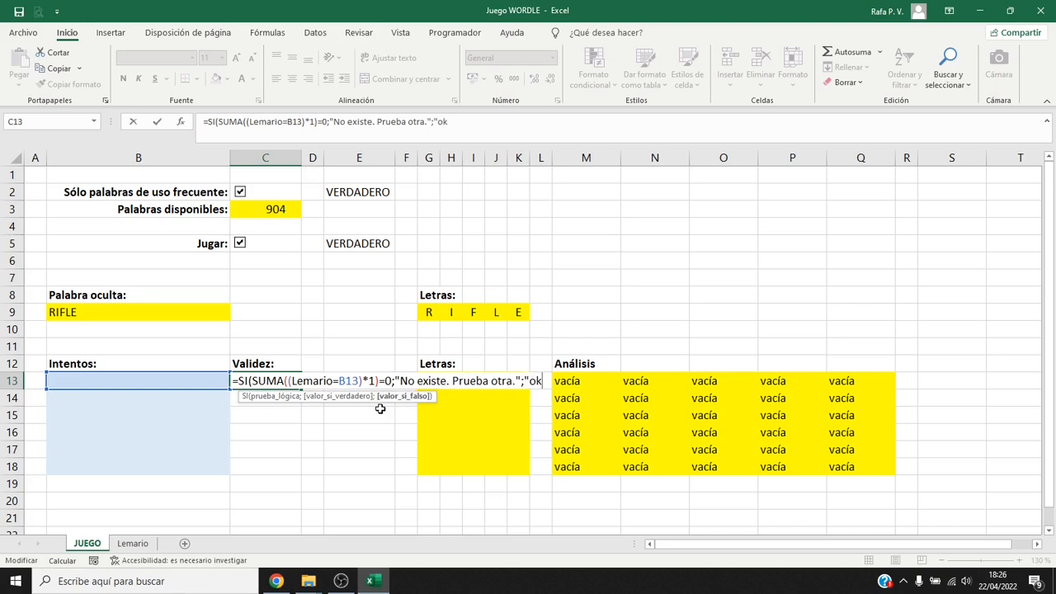
text("))
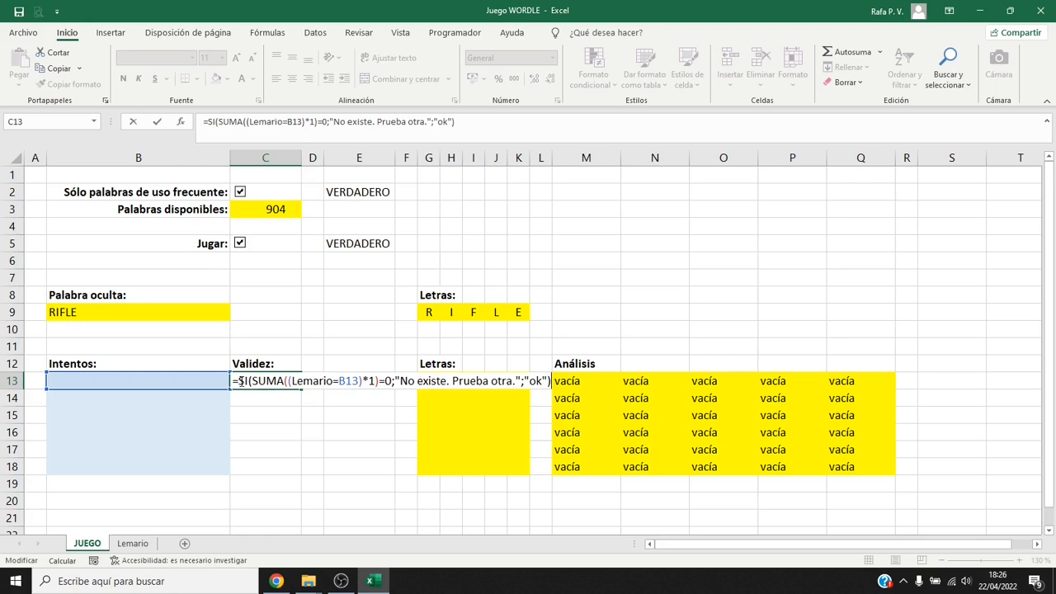
Nest the C13 formula in an outer SI that returns "¡No tiene cinco letras!" when LARGO(B13)<>5
text(SI(LARGO()
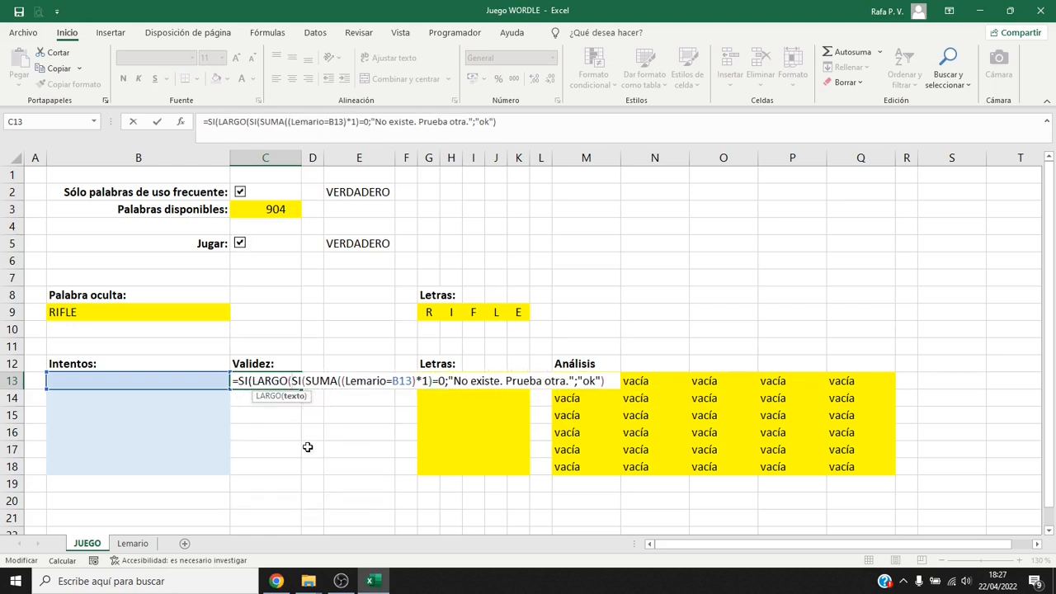
click(173, 382)
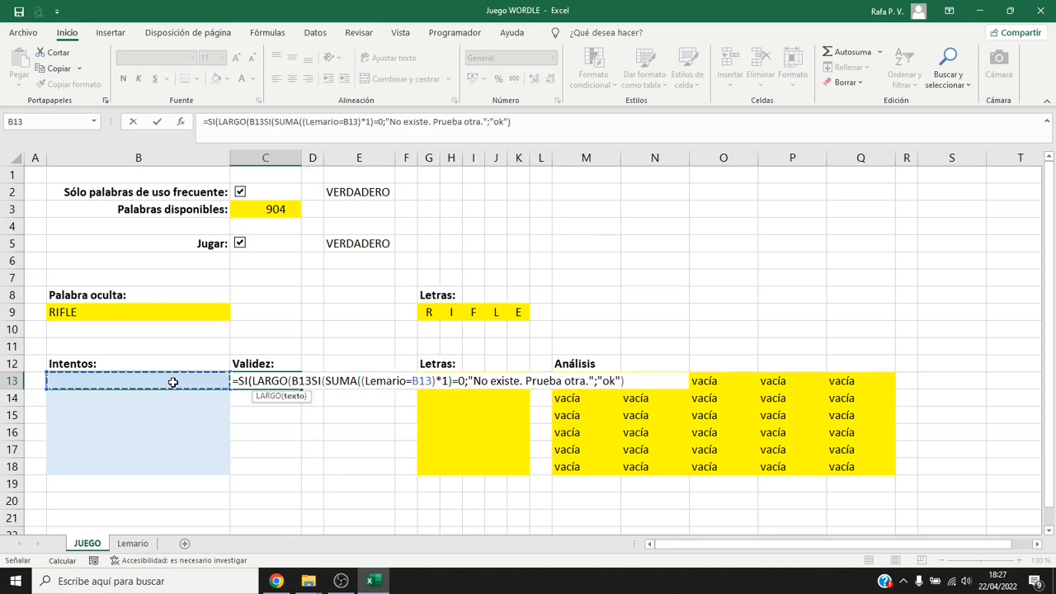
text()<>5)
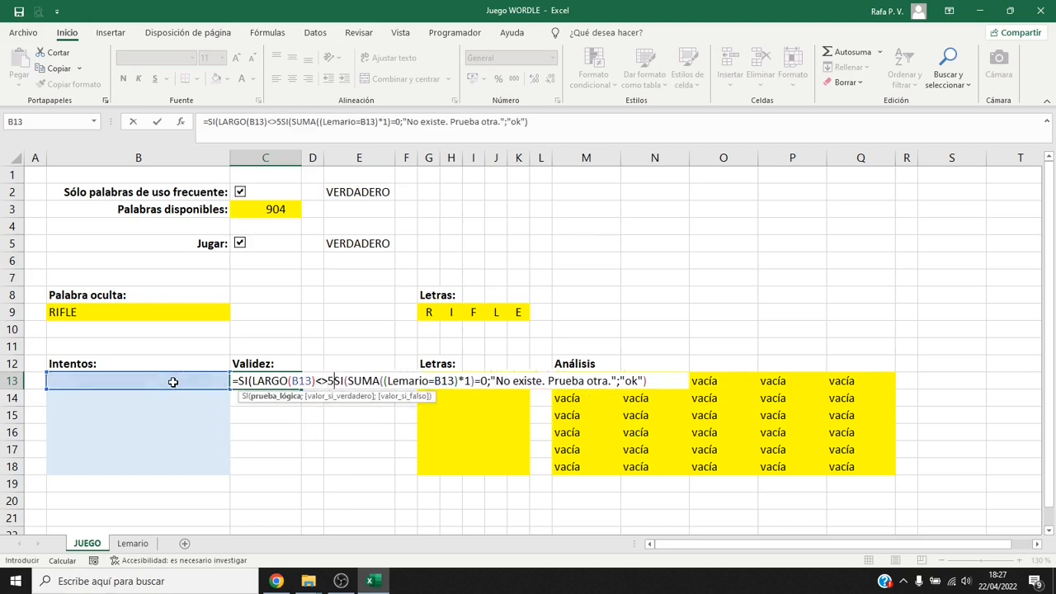
text(;")
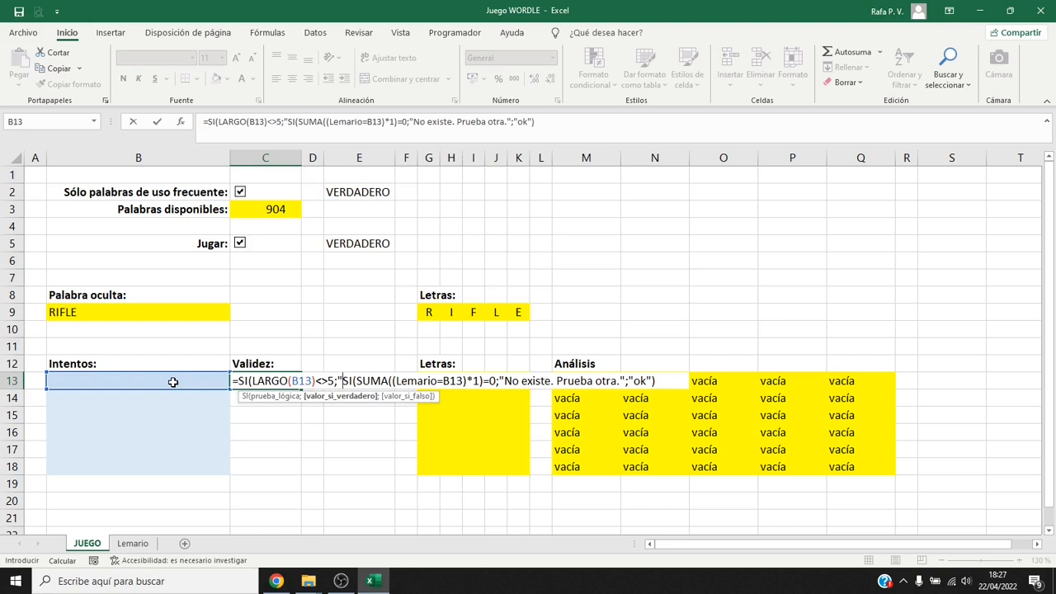
text(¡No tiene cin)
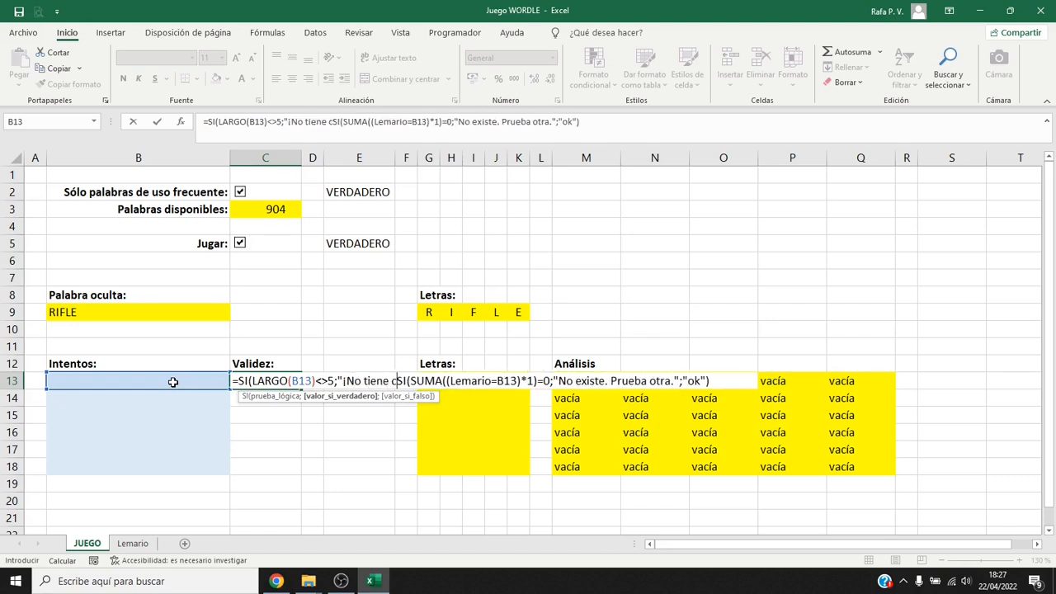
text(co letras!")
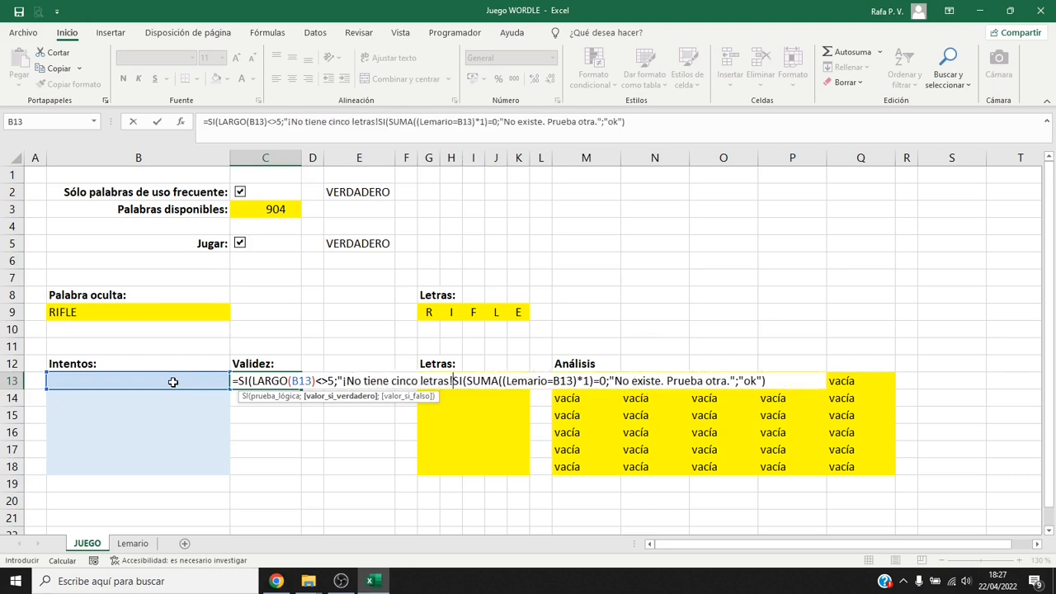
text(;)
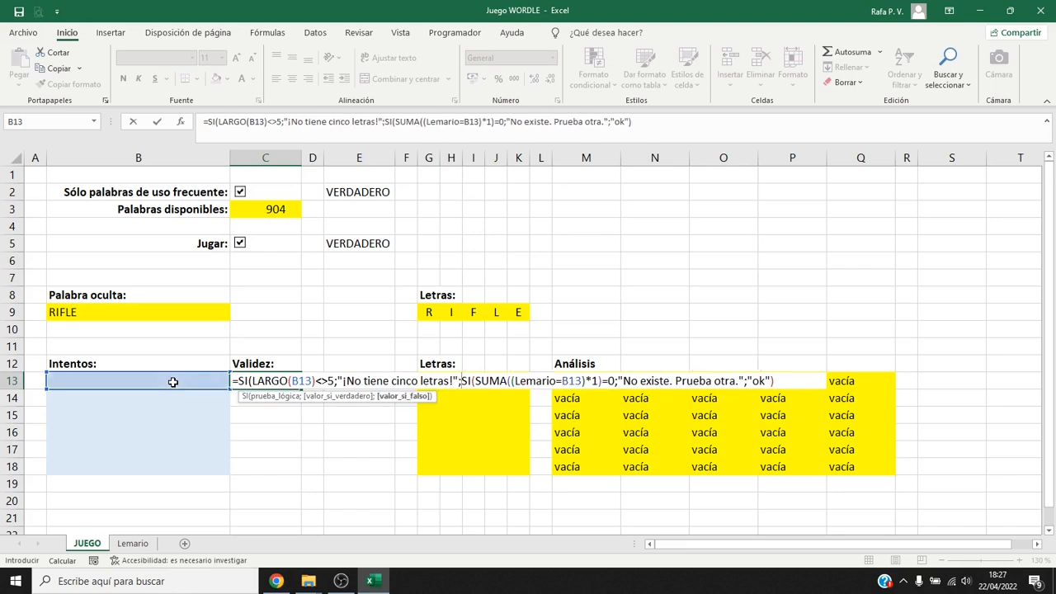
click(775, 382)
text())
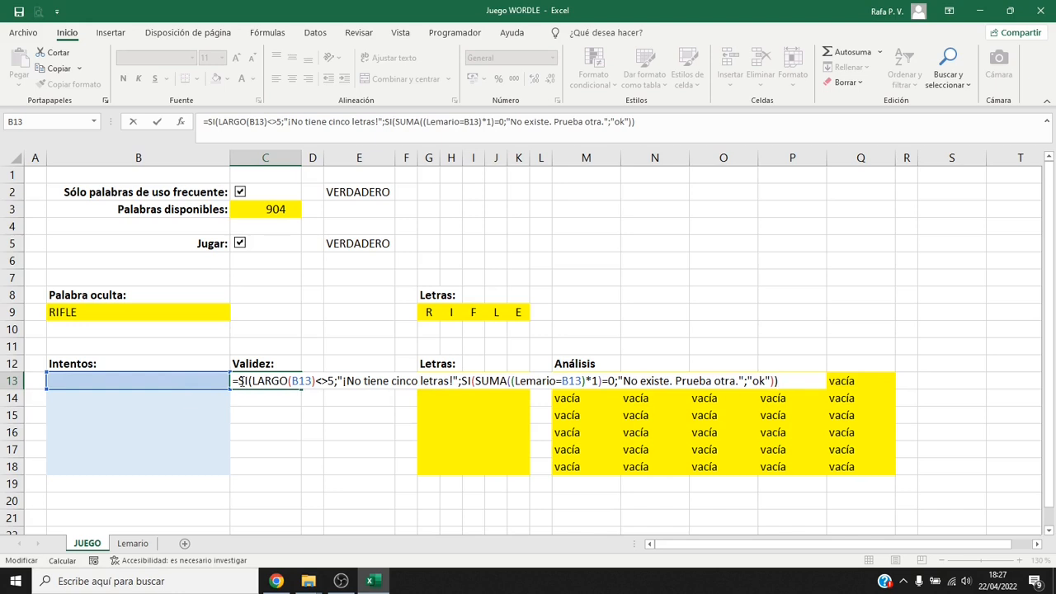
Wrap the C13 formula in an outer SI that returns "" when B13="", and enter it as an array formula
text(SI()
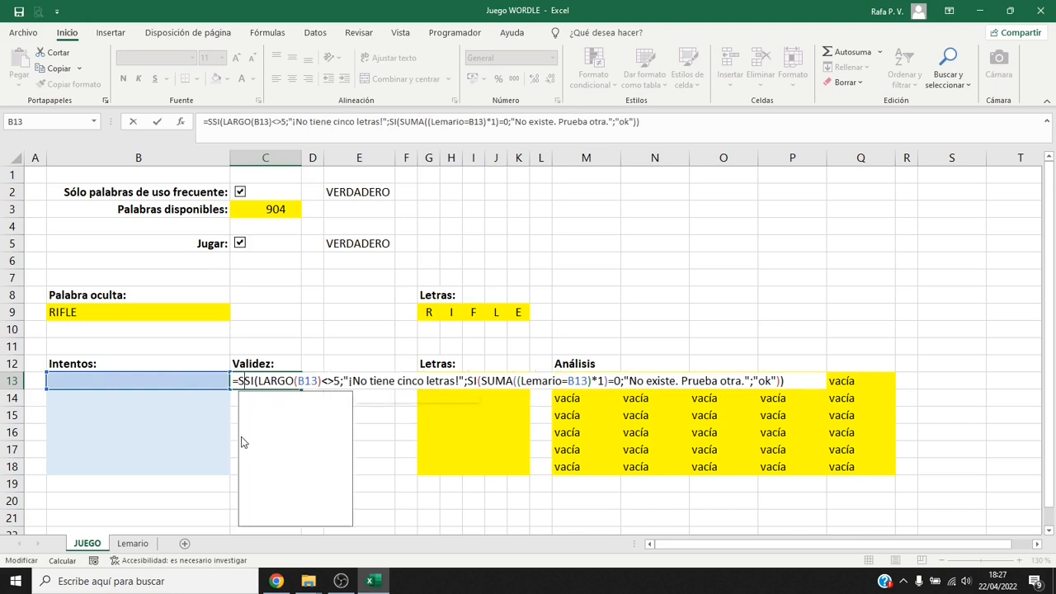
click(209, 383)
text(="";"";)
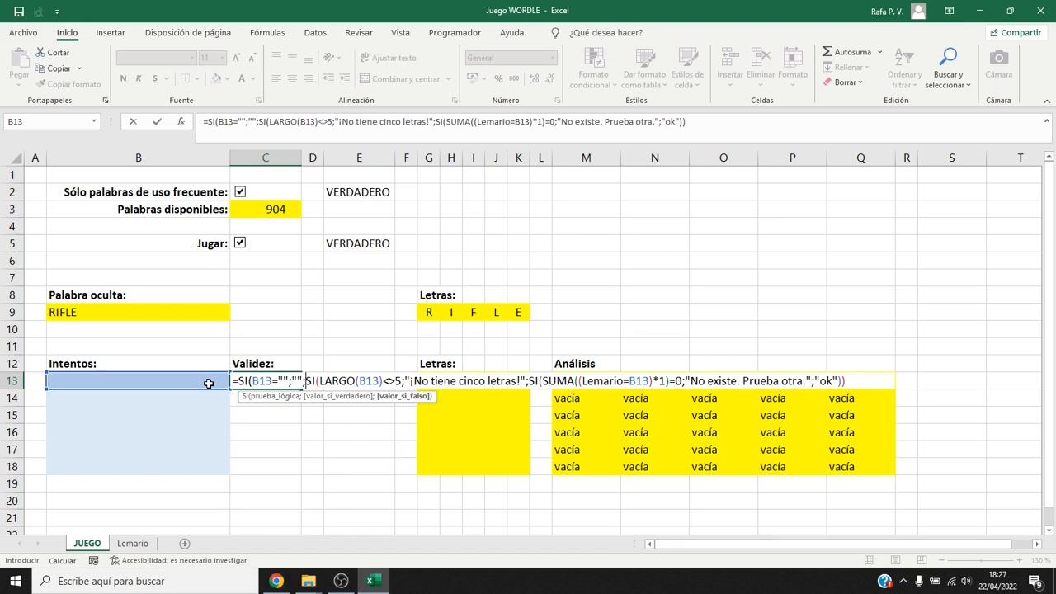
click(847, 382)
text())
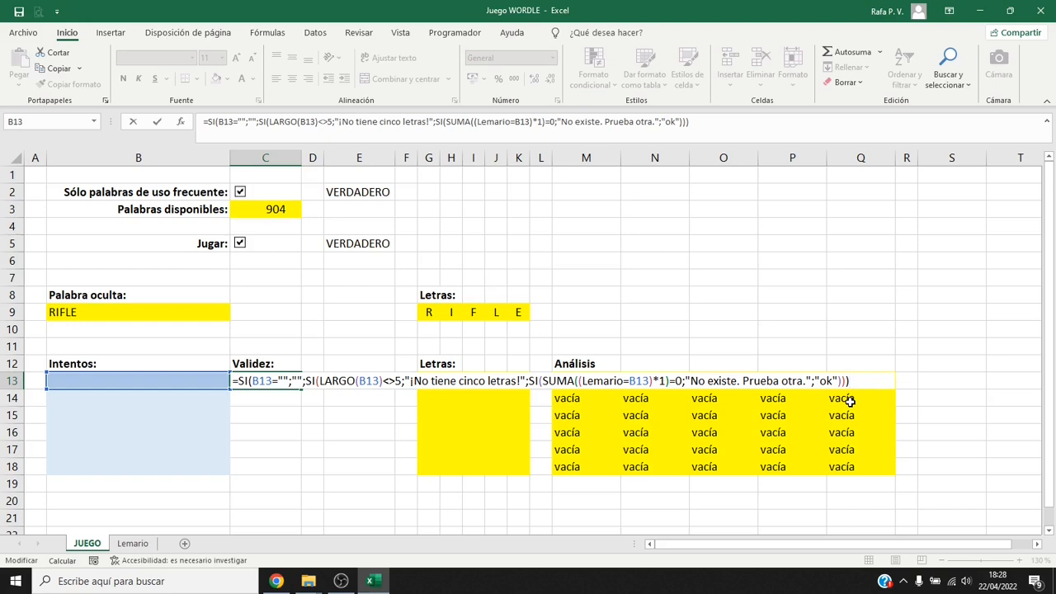
key(ctrl+shift+Return)
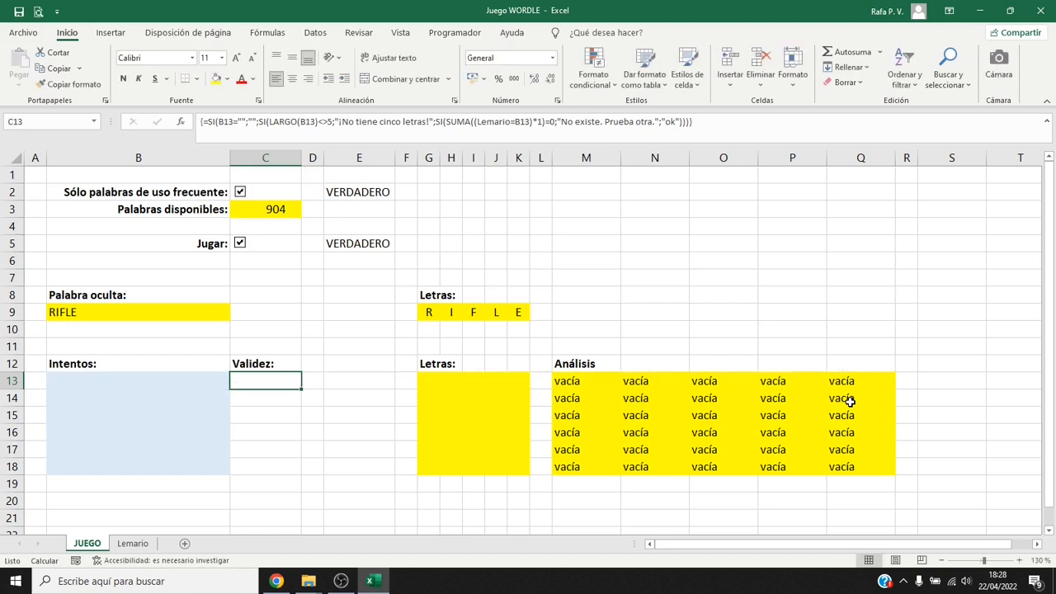
Fill C13 with yellow and copy its validity formula down through C18
click(215, 78)
drag(300, 391, 295, 474)
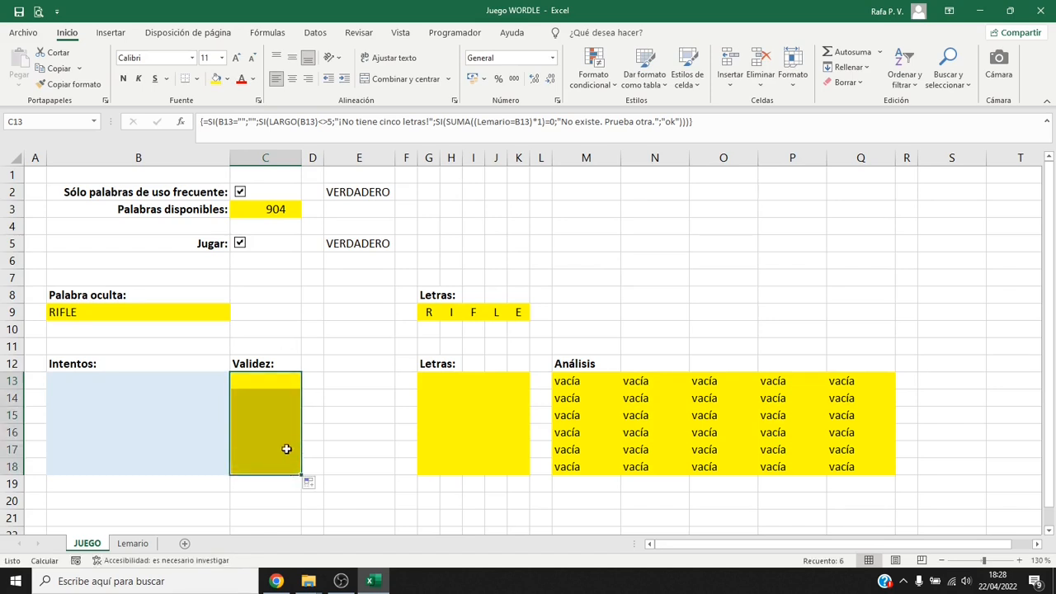
click(264, 385)
Enter the test guess "cuatro" in B13 and autofit column C to its validity message
click(186, 385)
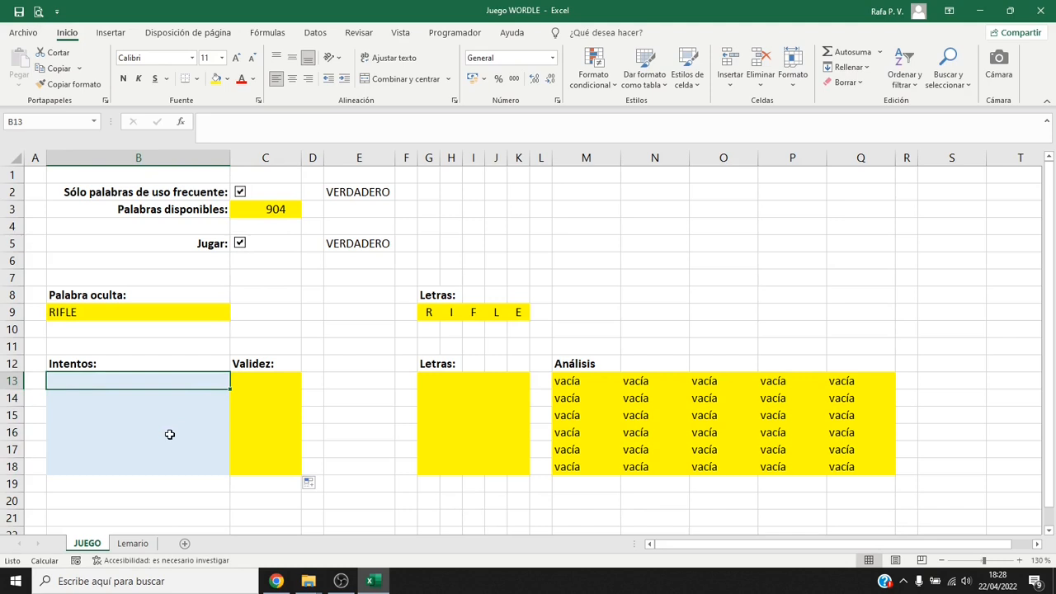
text(cuatro)
key(Return)
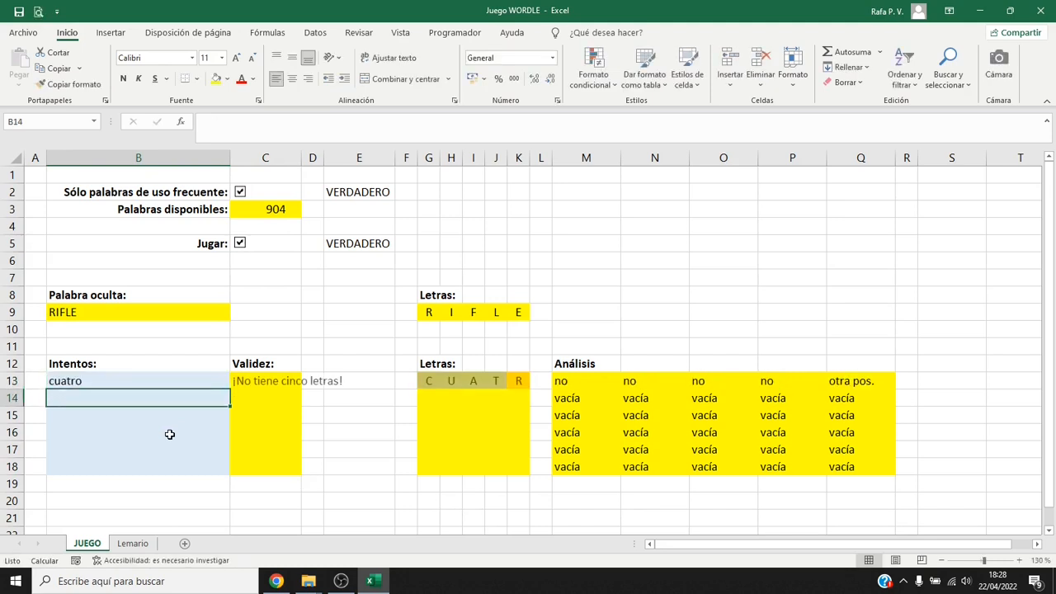
double_click(295, 158)
Test the validity check by entering the guesses "seis", "cinco" and "Uvieu" in B14 to B16
text(seis)
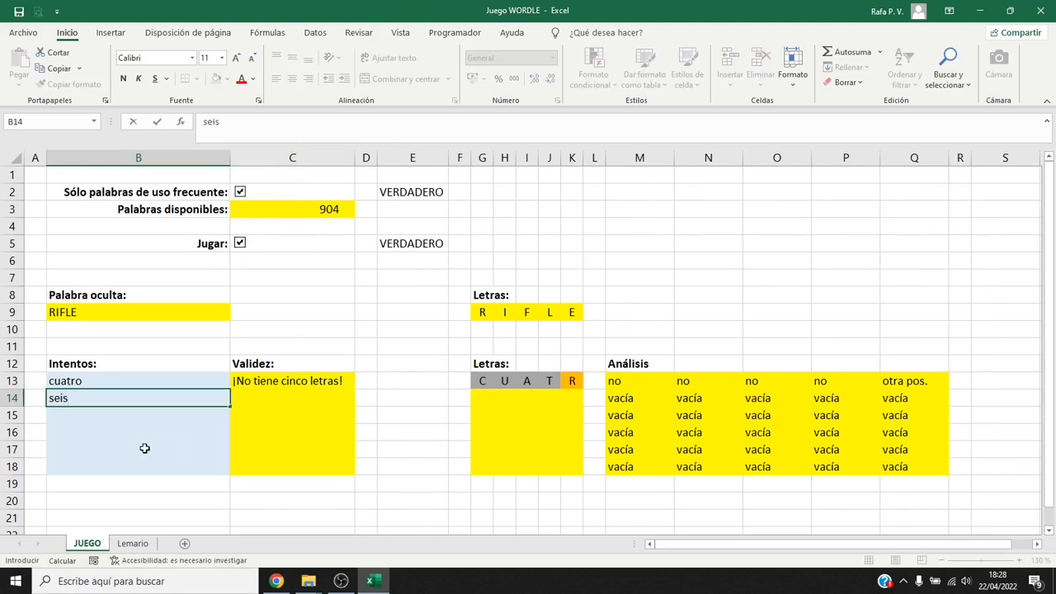
key(Return)
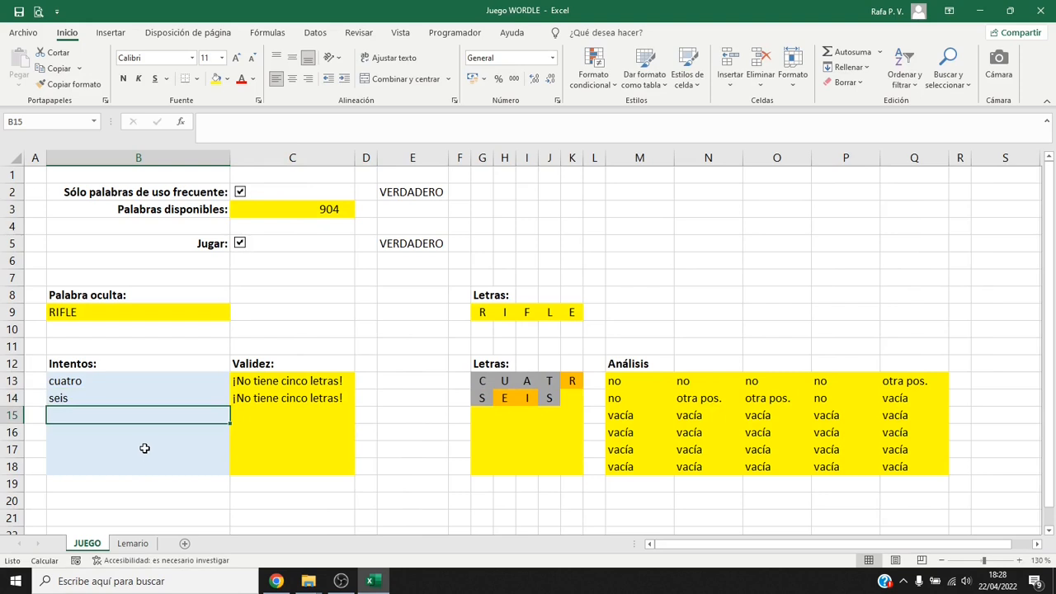
text(cinco)
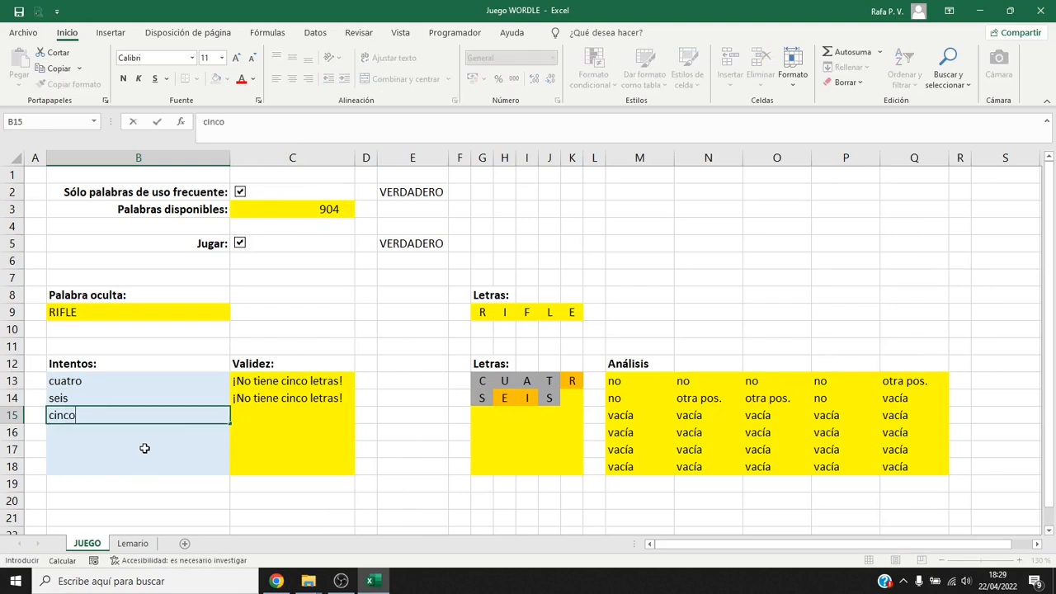
key(Return)
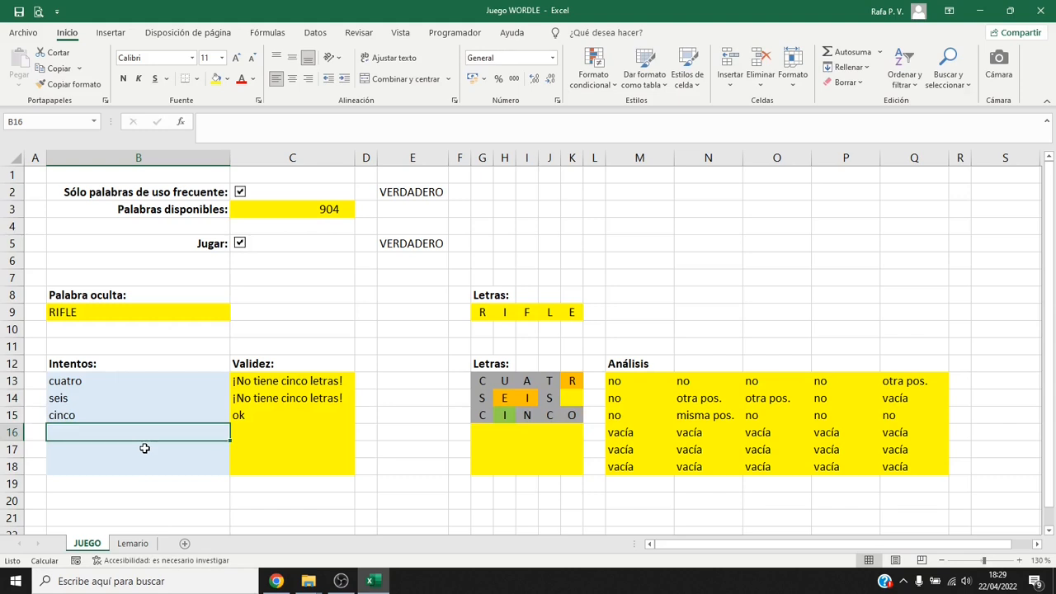
text(Uvieu)
key(Return)
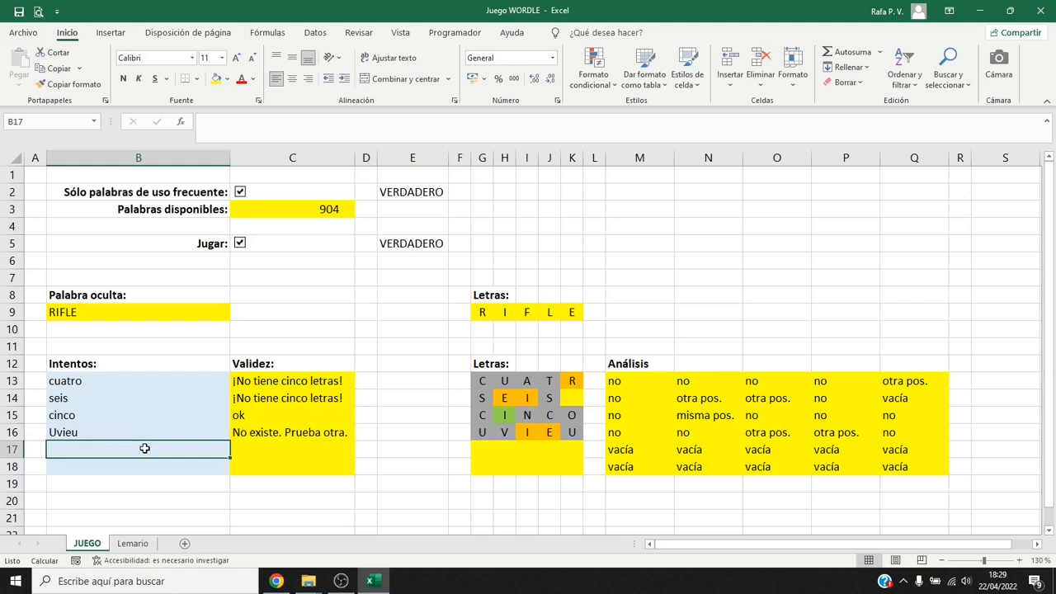
Clear the test guesses from B13:B16
drag(123, 384, 129, 427)
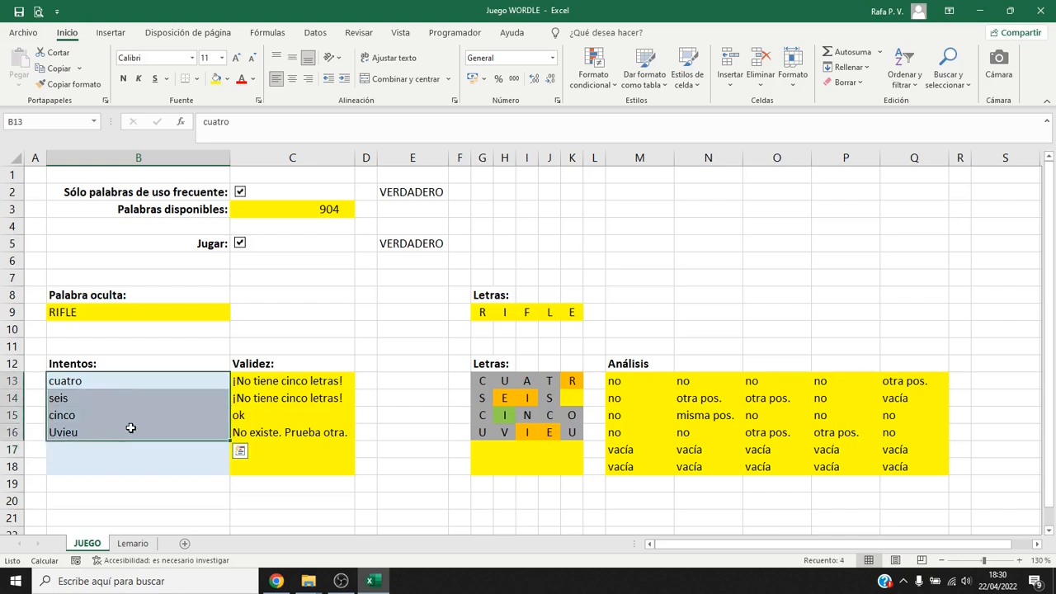
key(Delete)
Enter the guesses "avion", "barco", "coche", "patin", "burro" and "canoa" in B13 to B18
click(132, 382)
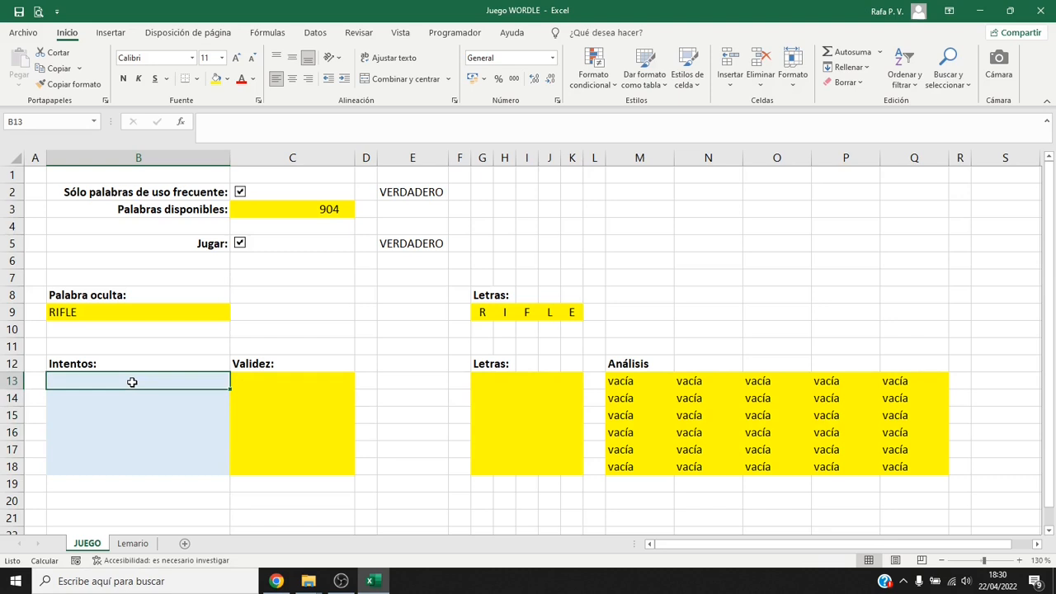
text(avion)
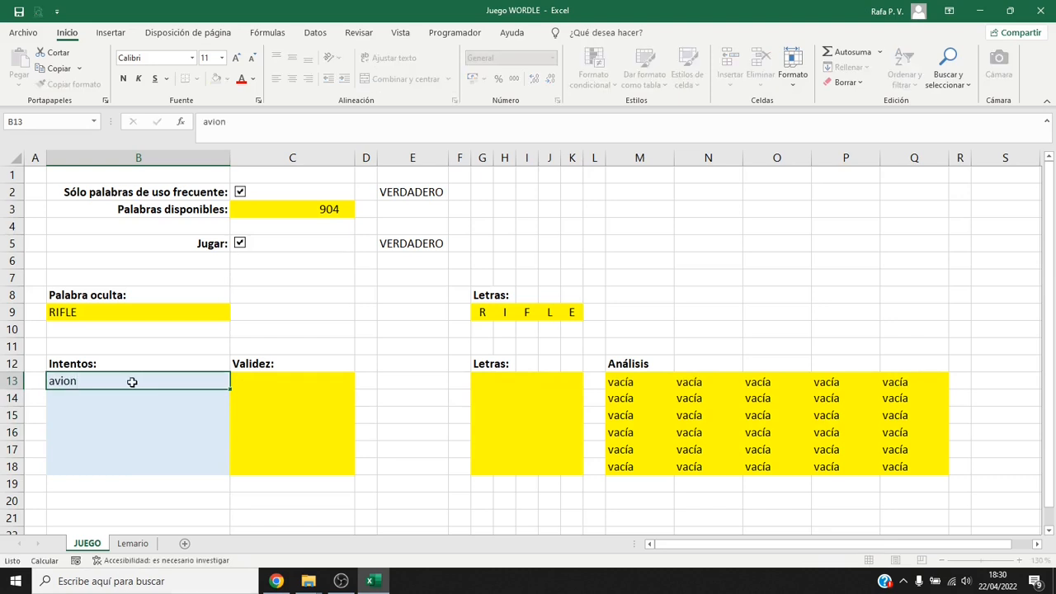
key(Return)
text(barco)
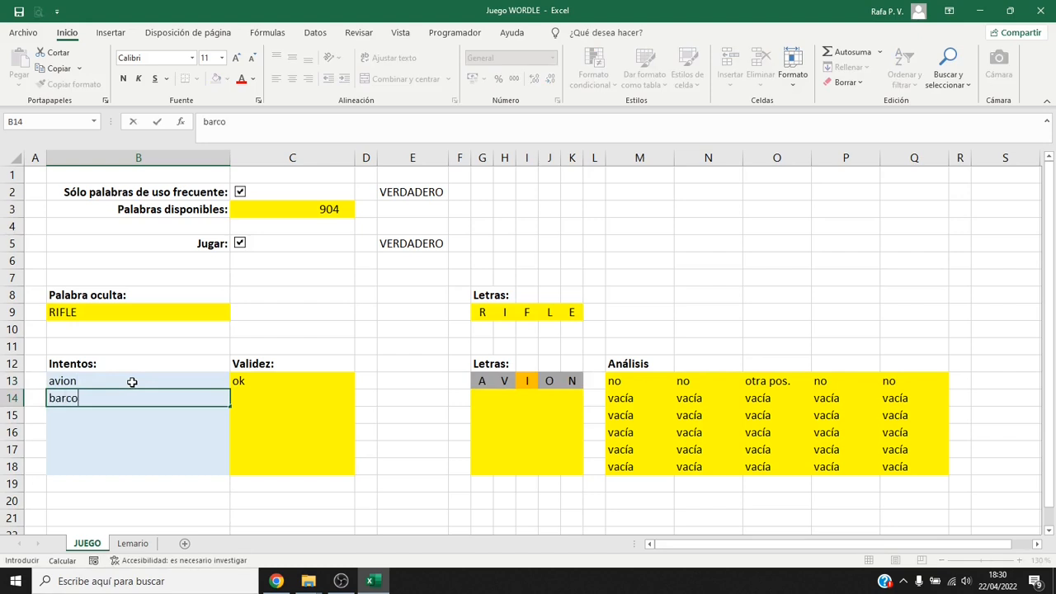
key(Return)
text(coche)
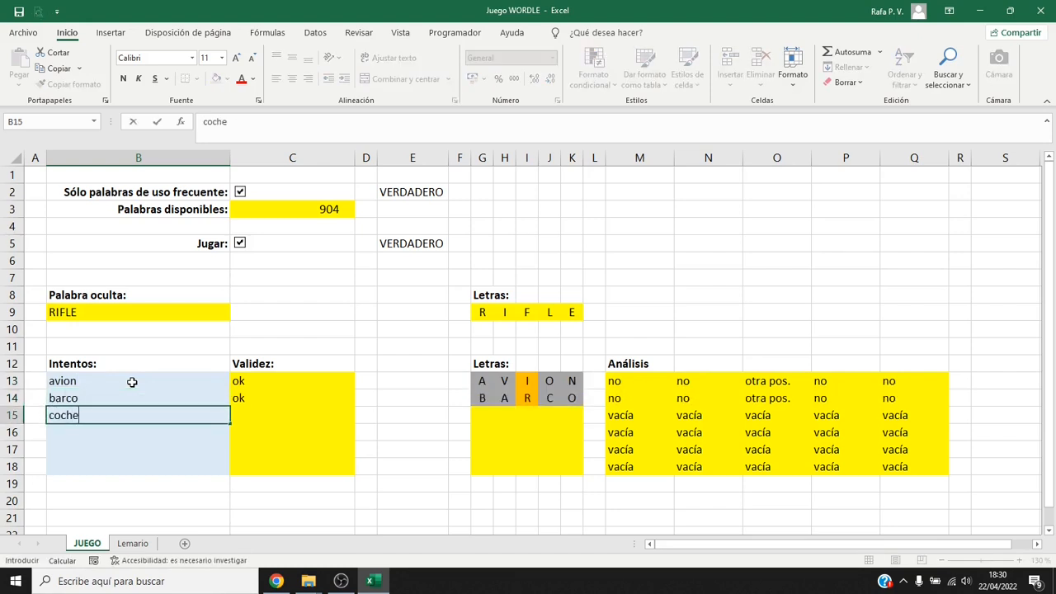
key(Return)
text(patin)
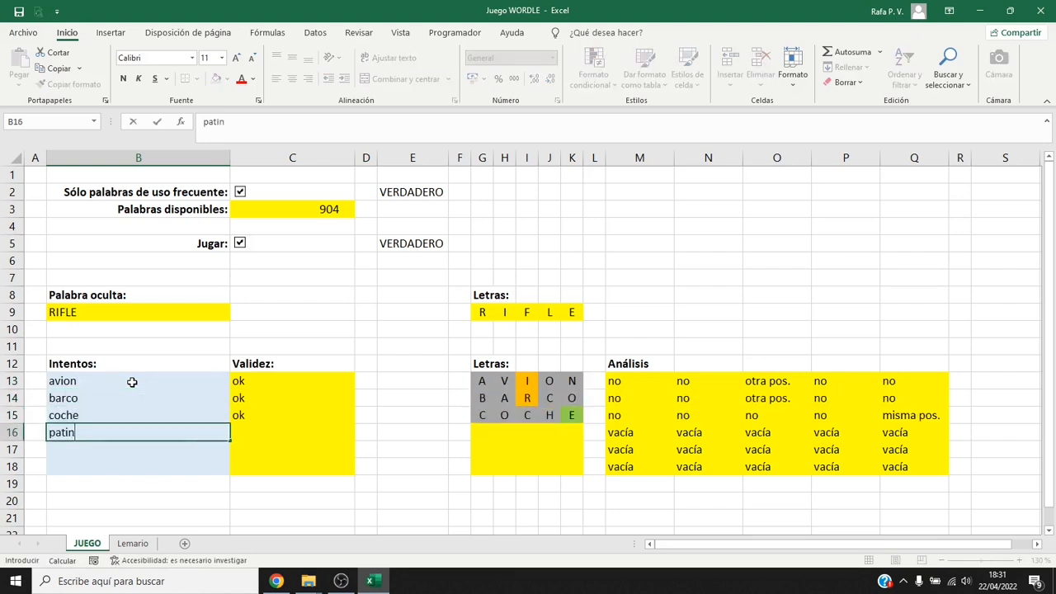
key(Return)
text(burro)
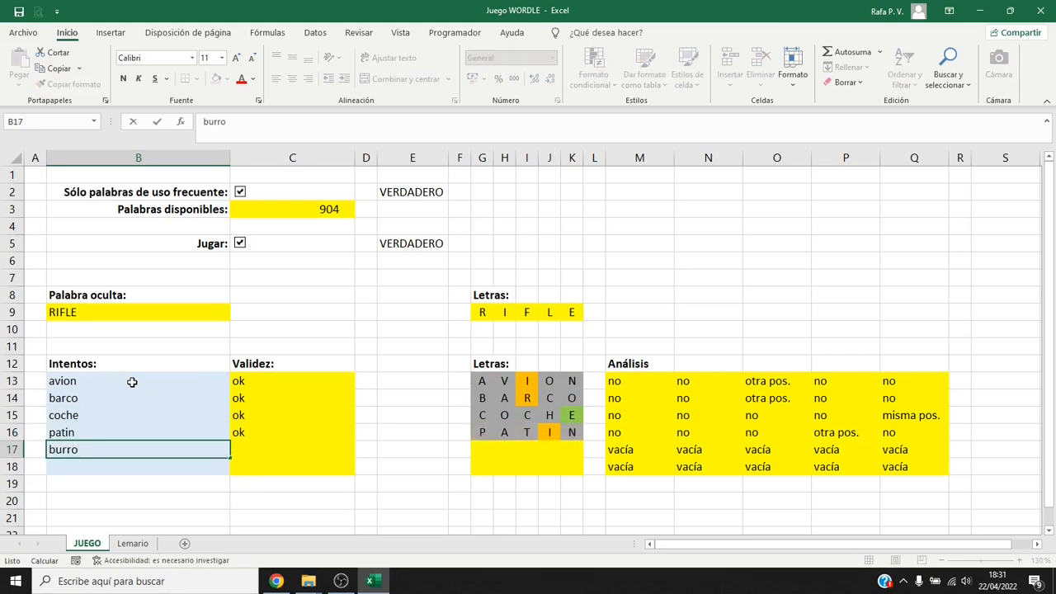
key(Return)
text(canoa)
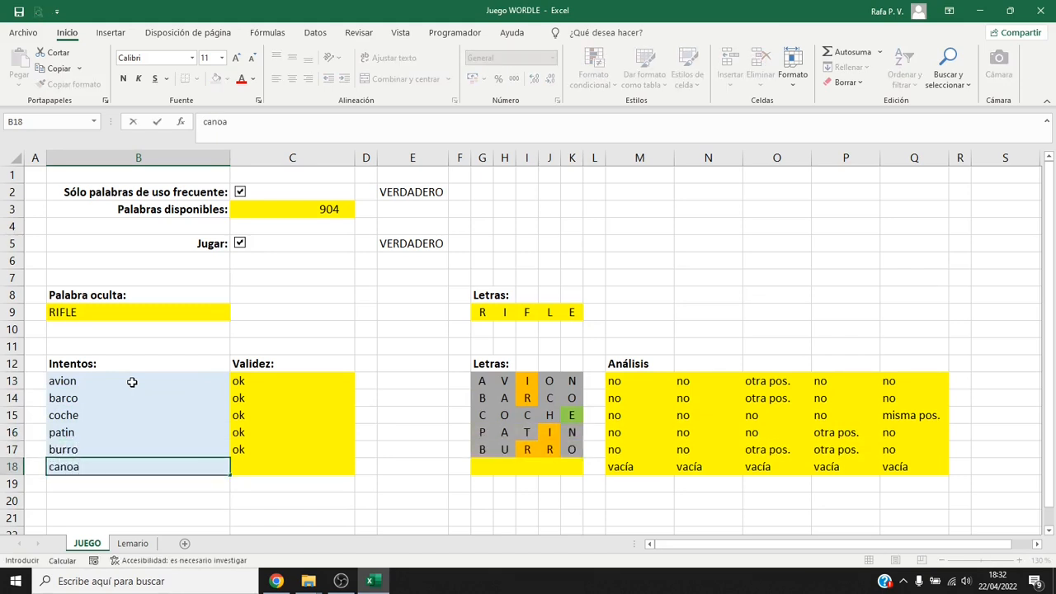
key(Return)
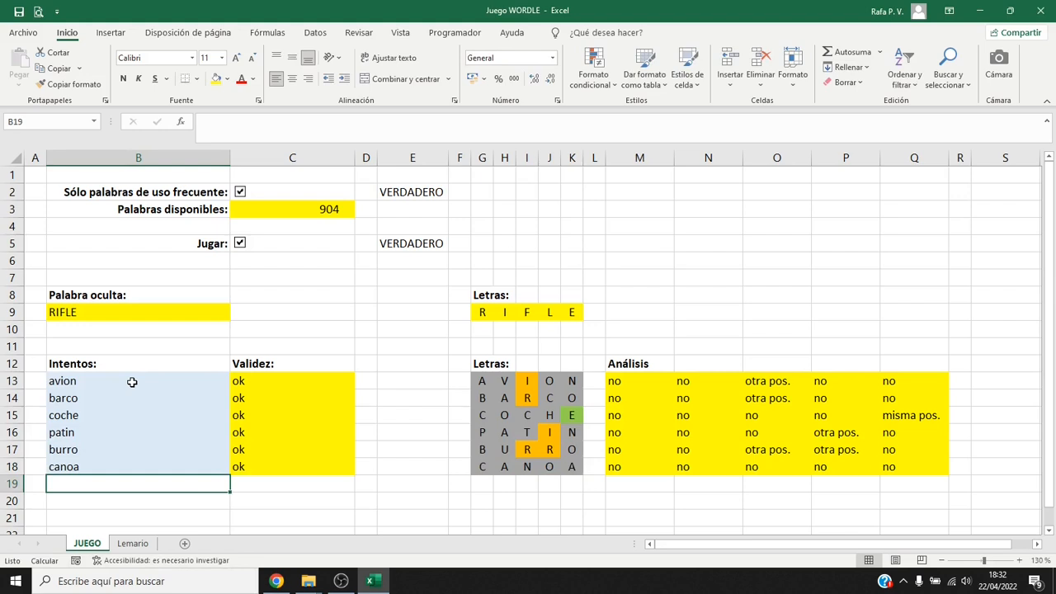
Replace the first two guesses, in B13 and B14, with "vagon" and "delta"
click(132, 382)
key(Delete)
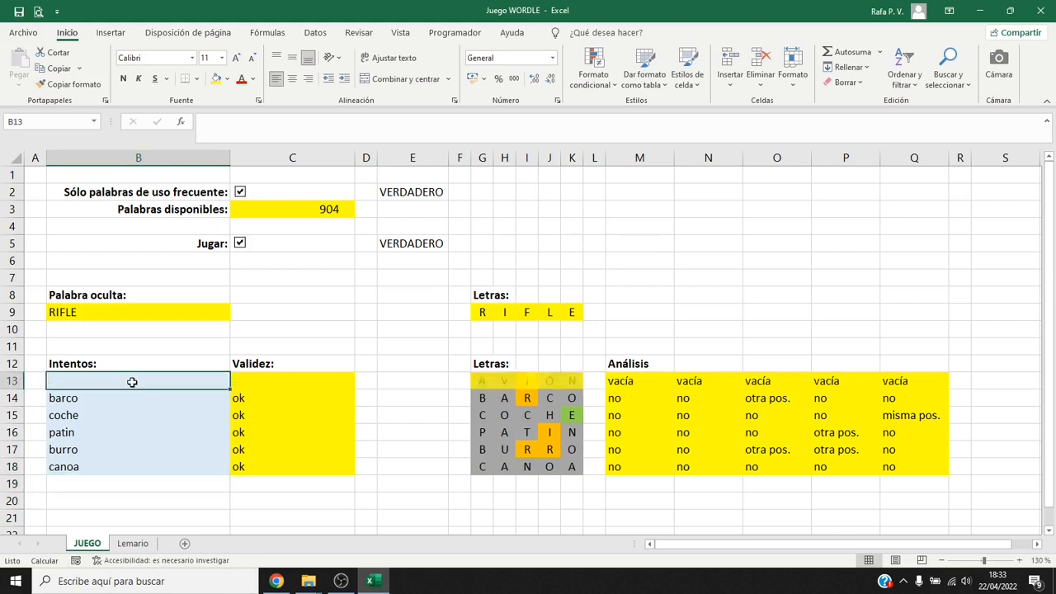
text(vagon)
key(Return)
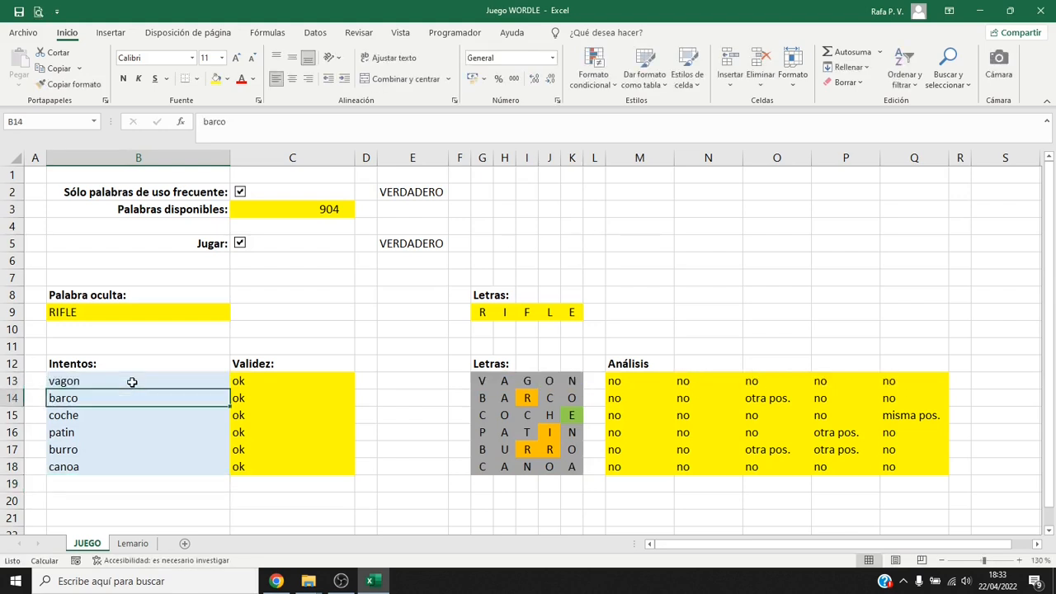
key(Delete)
text(delta)
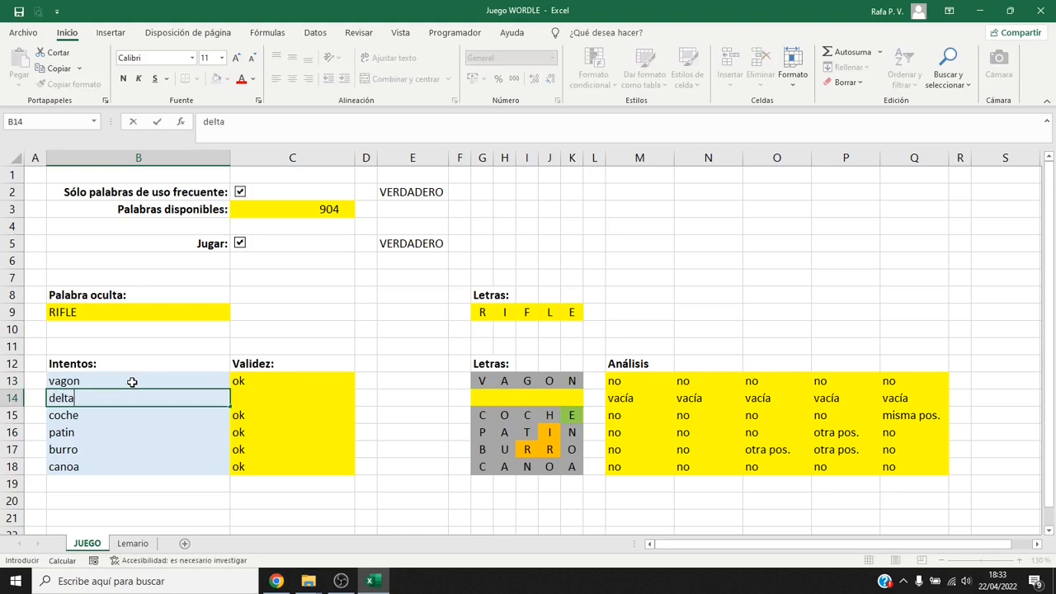
key(Return)
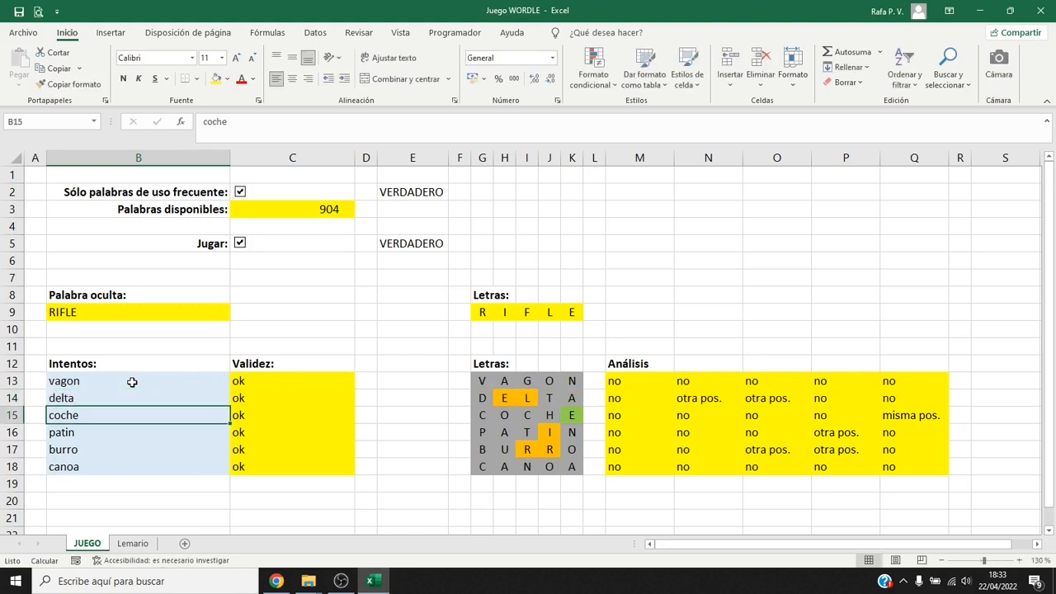
Clear all six guesses from B13:B18
key(Up)
key(Up)
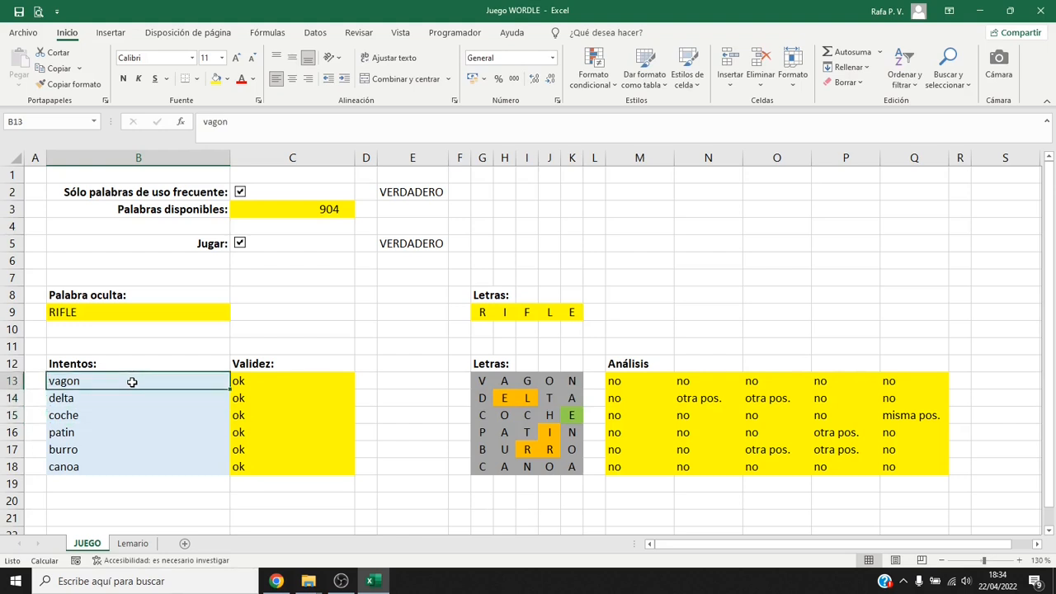
key(ctrl+shift+Down)
key(Delete)
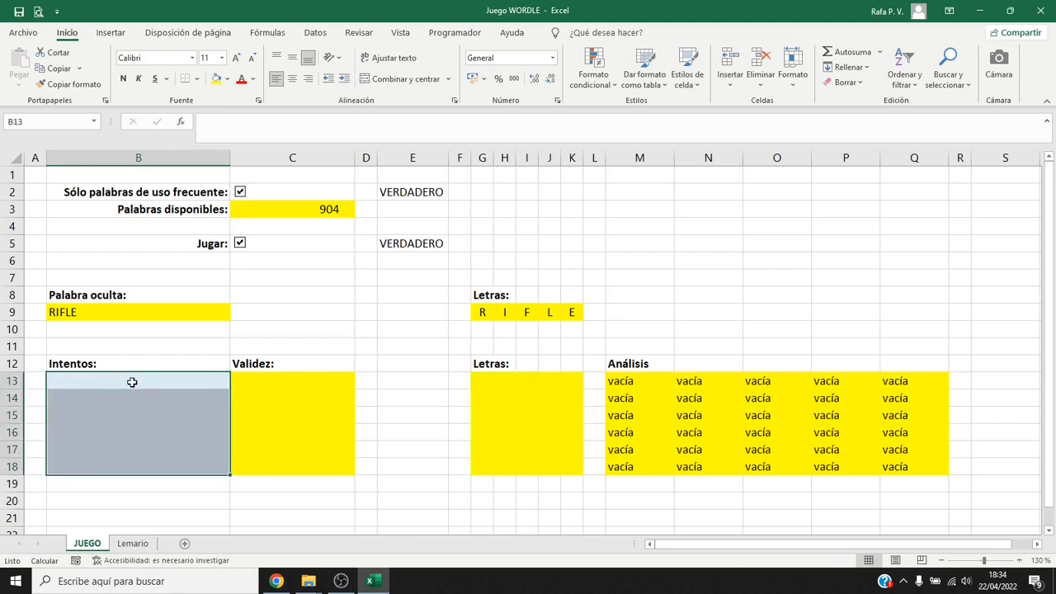
click(132, 382)
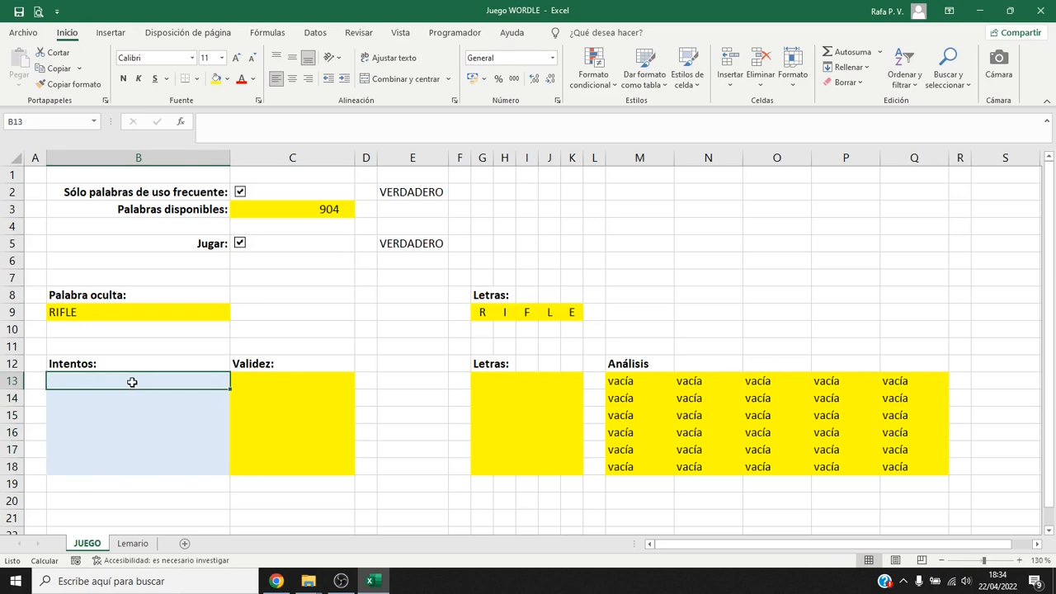
Add the header "Consolidadas:" in E12
click(395, 368)
text(Co)
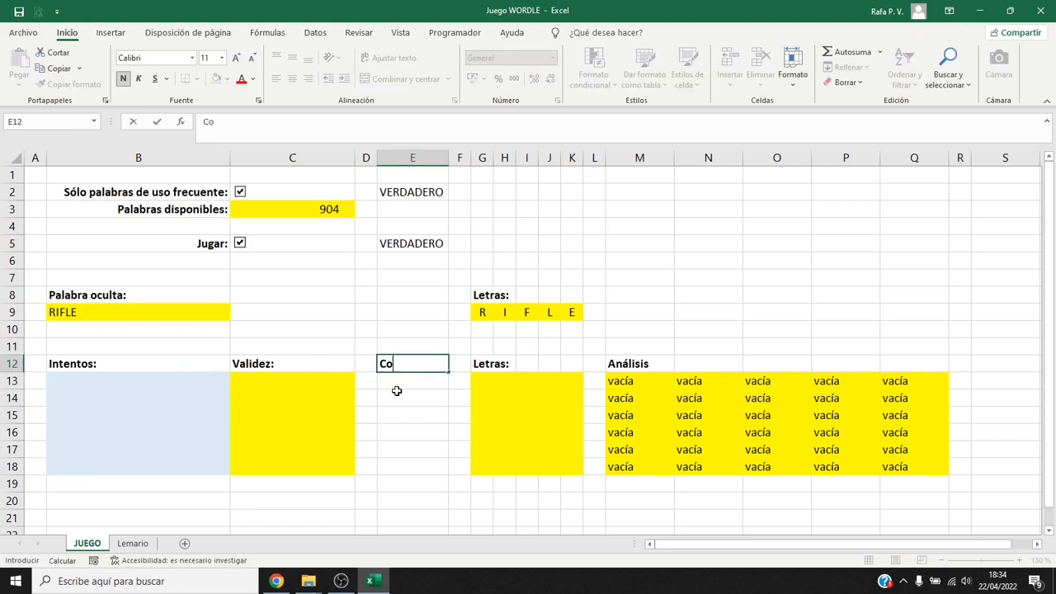
text(nsolidadas:)
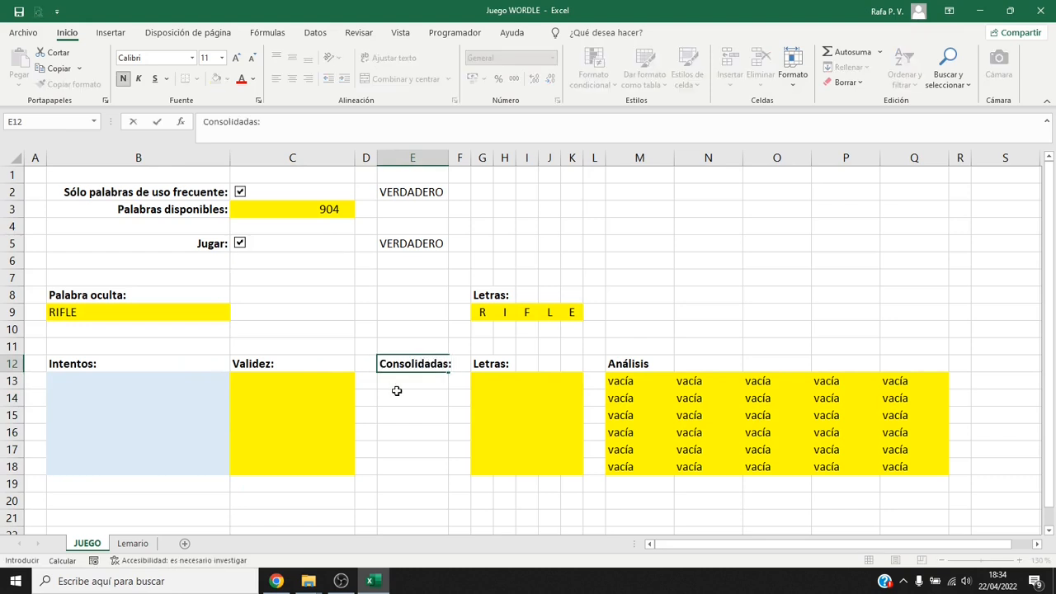
key(Return)
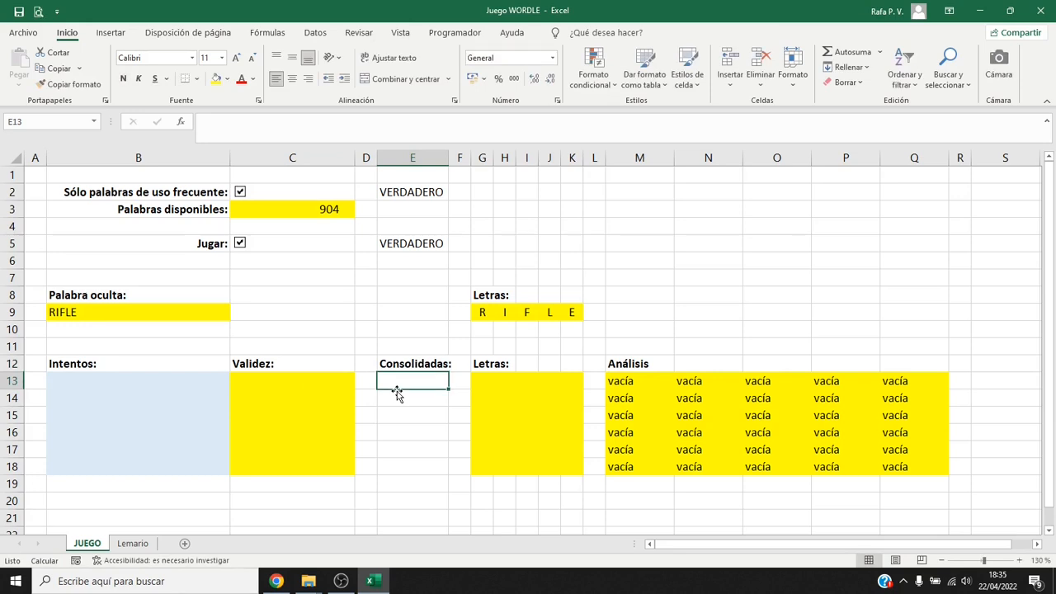
Begin the E13 formula with =SI(E$5=FALSO;0;SI(E13<>0;E13; so it resets when not playing and otherwise keeps its stored word
text(=SI()
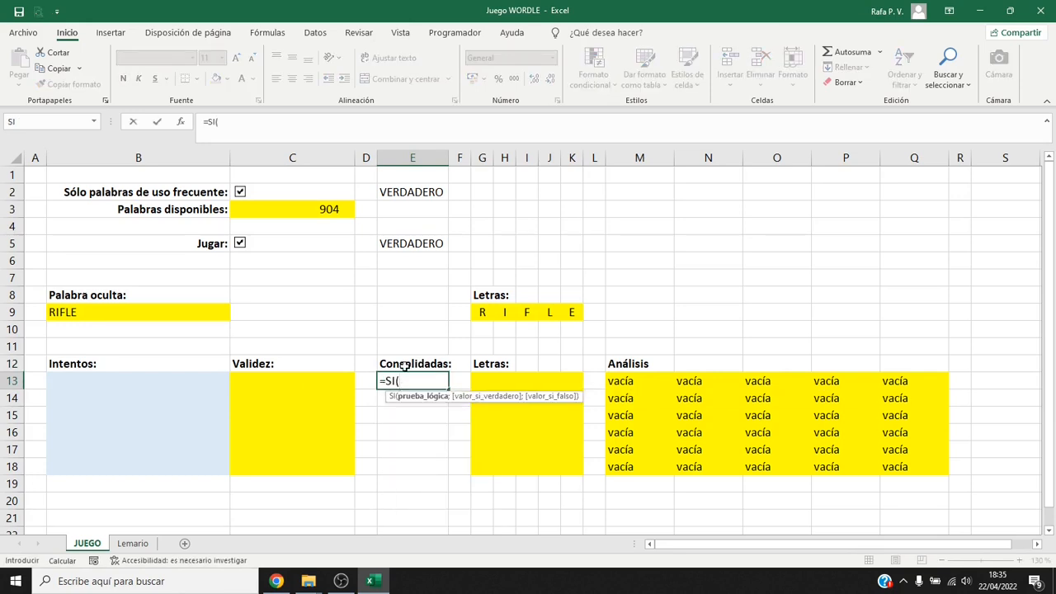
click(417, 243)
key(F4)
key(F4)
text(=FALSO)
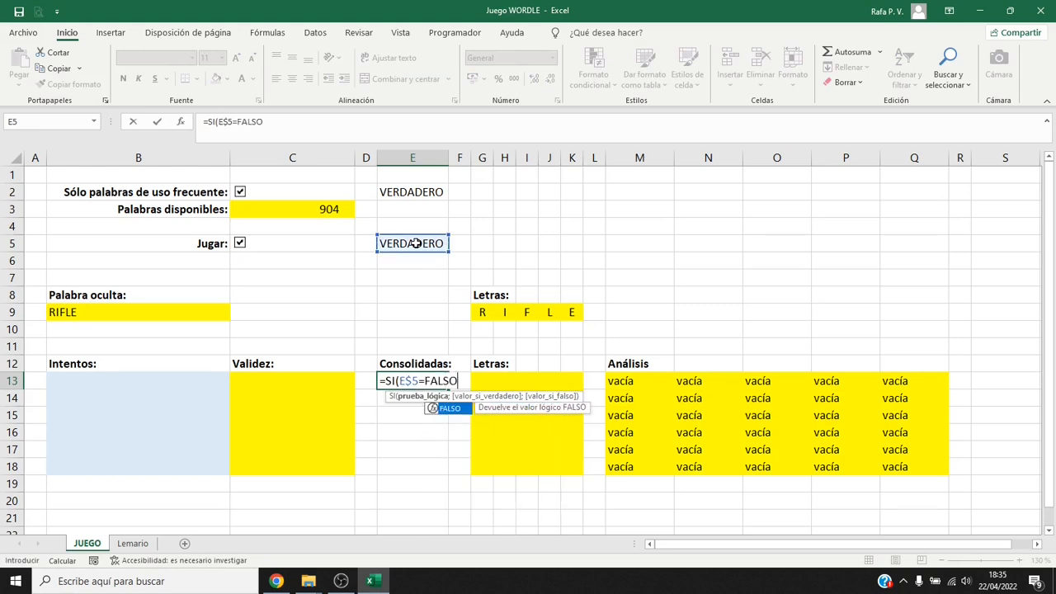
text(;0)
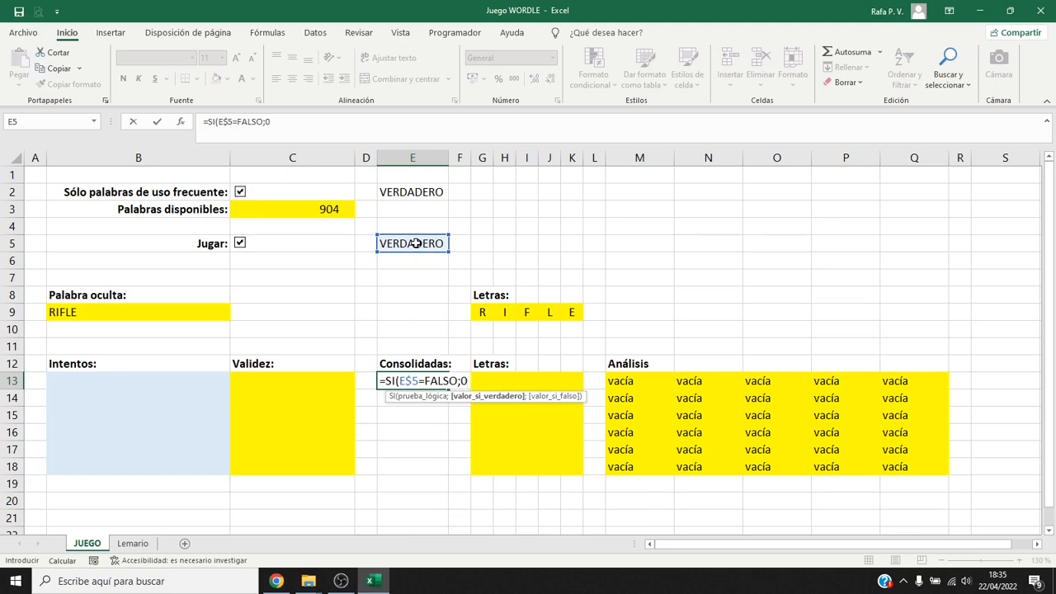
text(;)
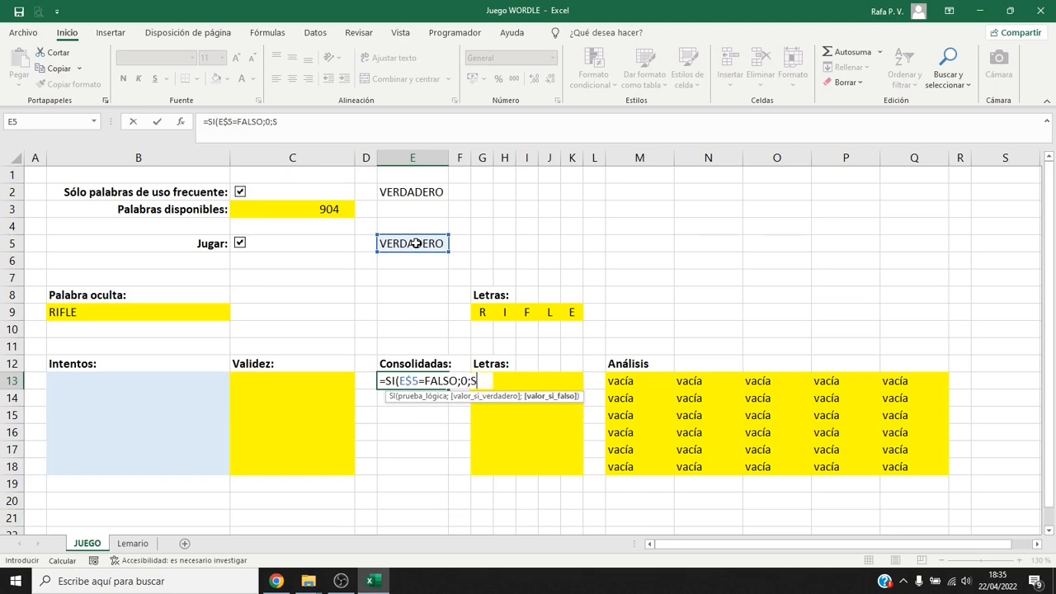
text(SI(E13)
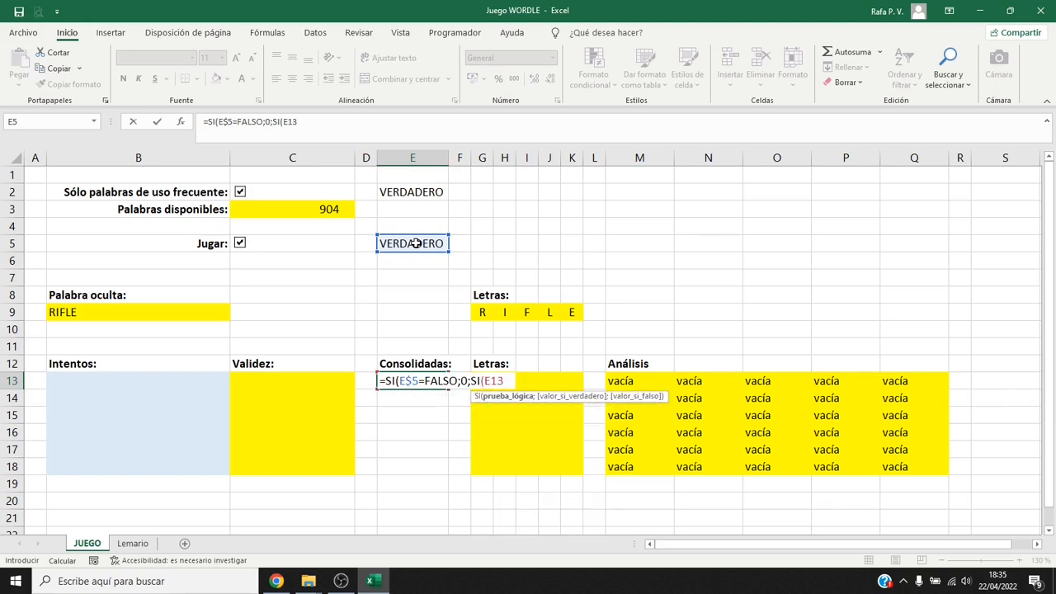
text(<>0;E13)
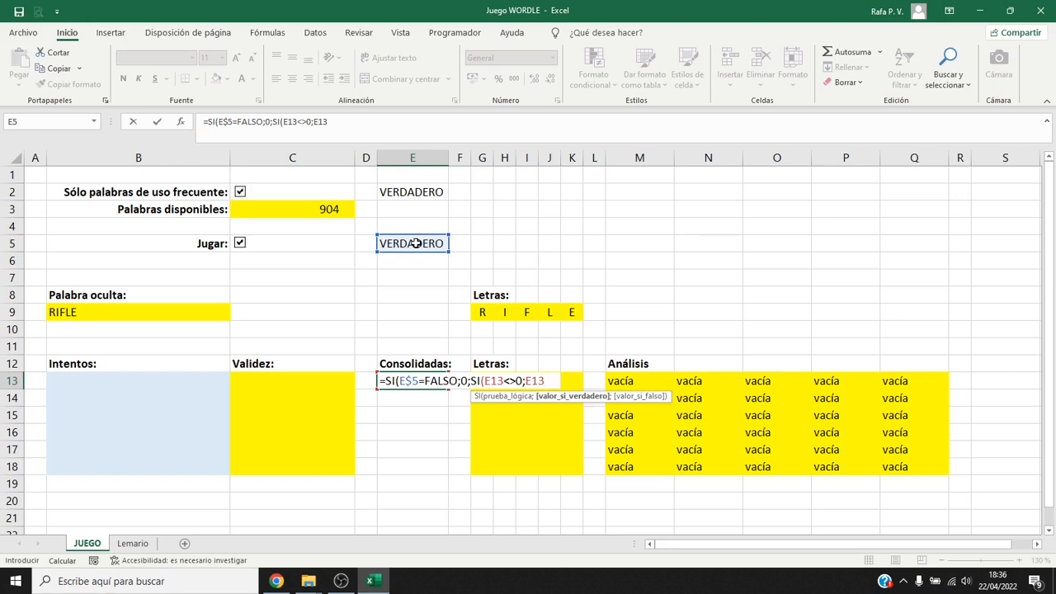
text(;)
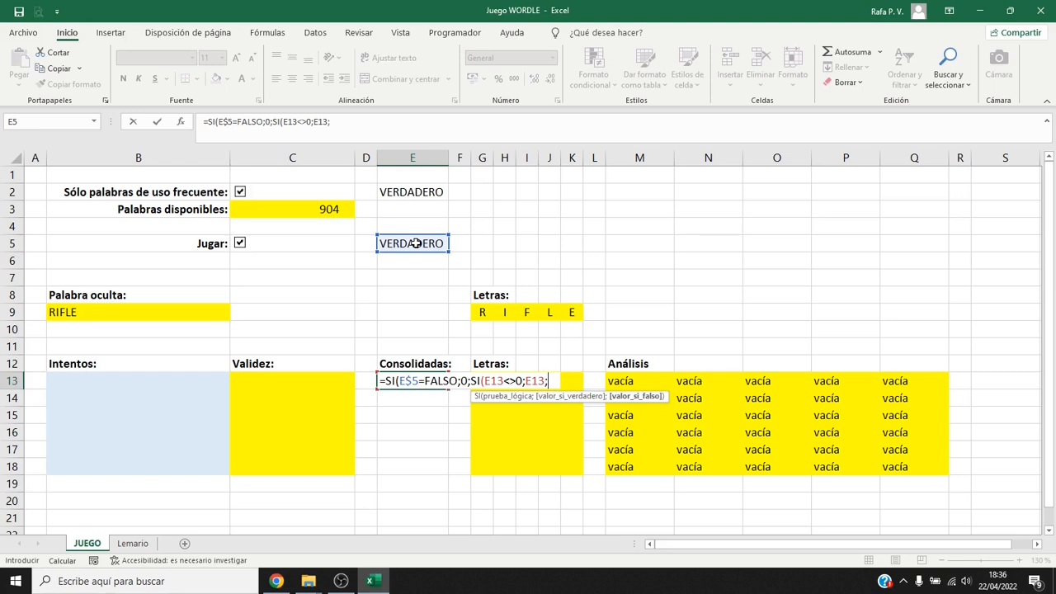
Complete the E13 formula with the nested SI(C13="ok";B13;0))) so it stores a valid guess, and enter it
text(SI()
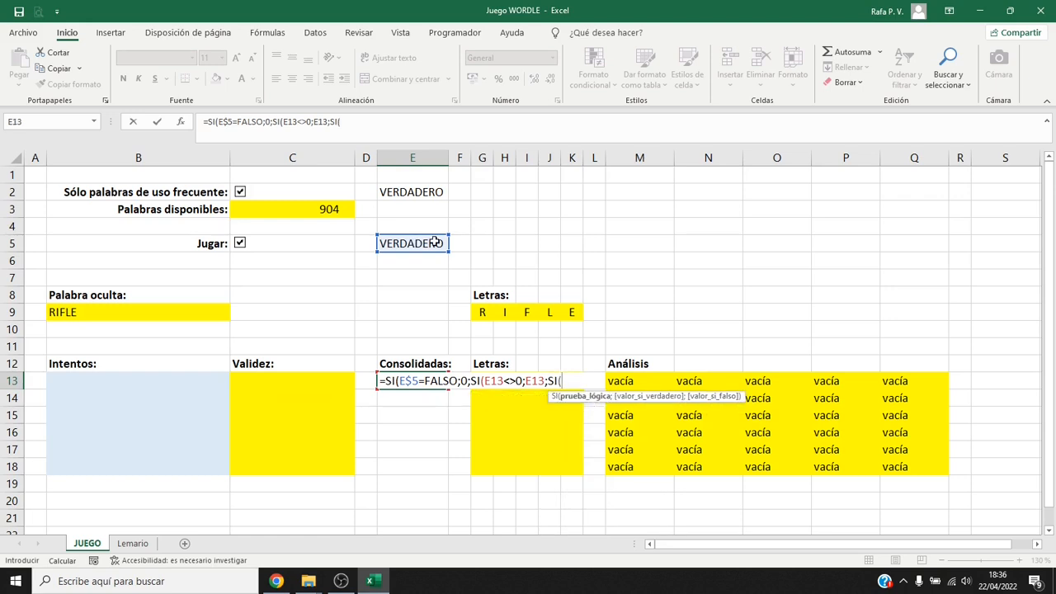
click(276, 377)
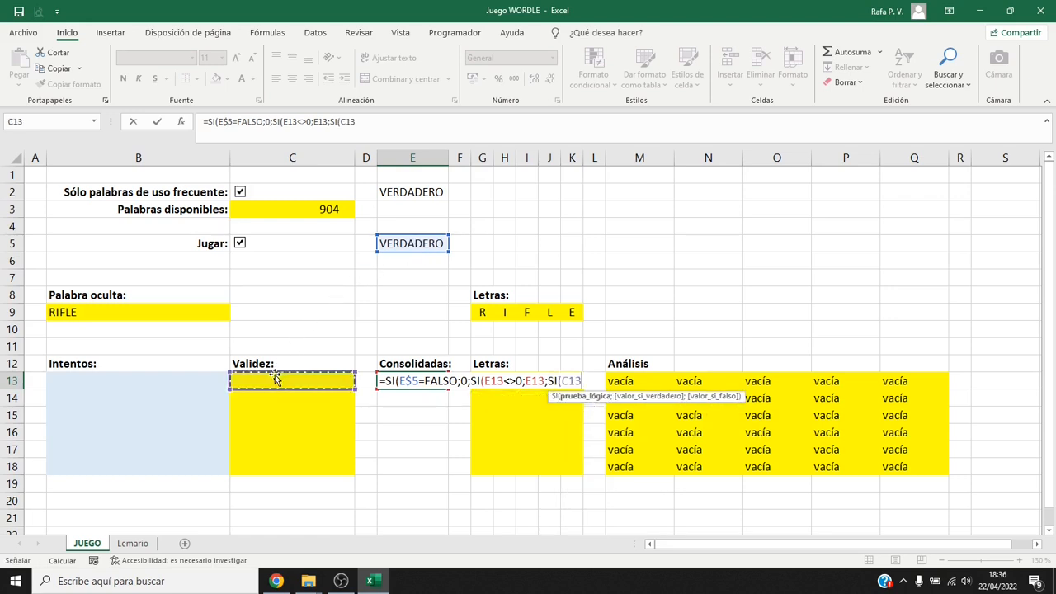
text(=)
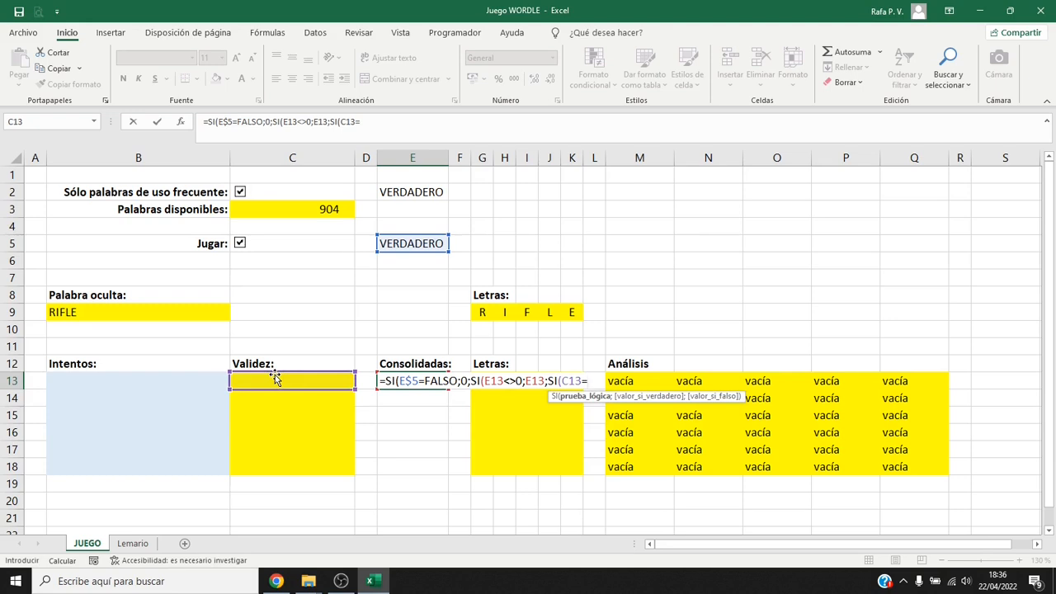
text("ok)
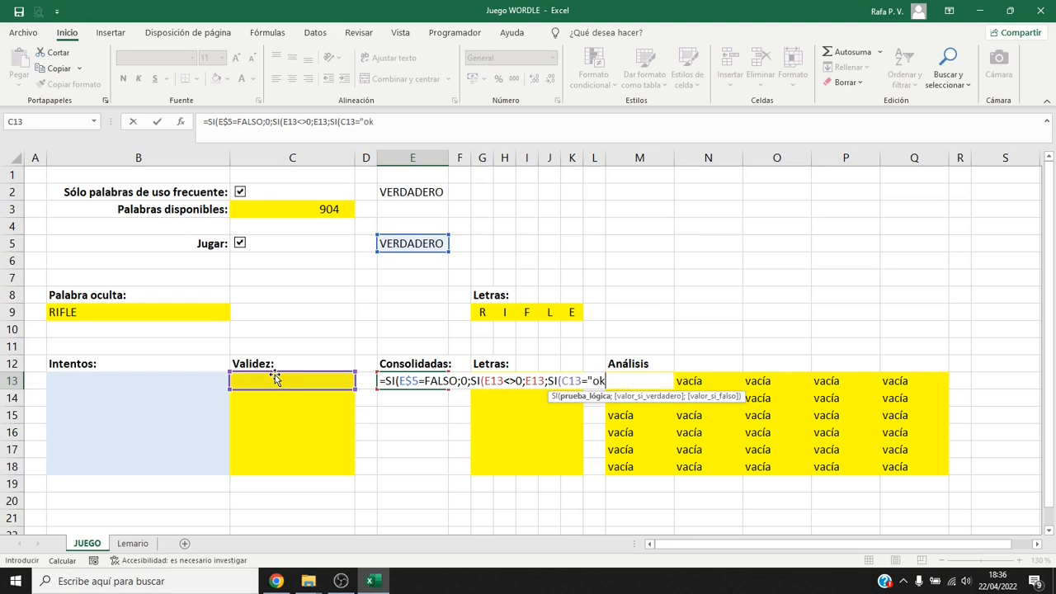
text(";)
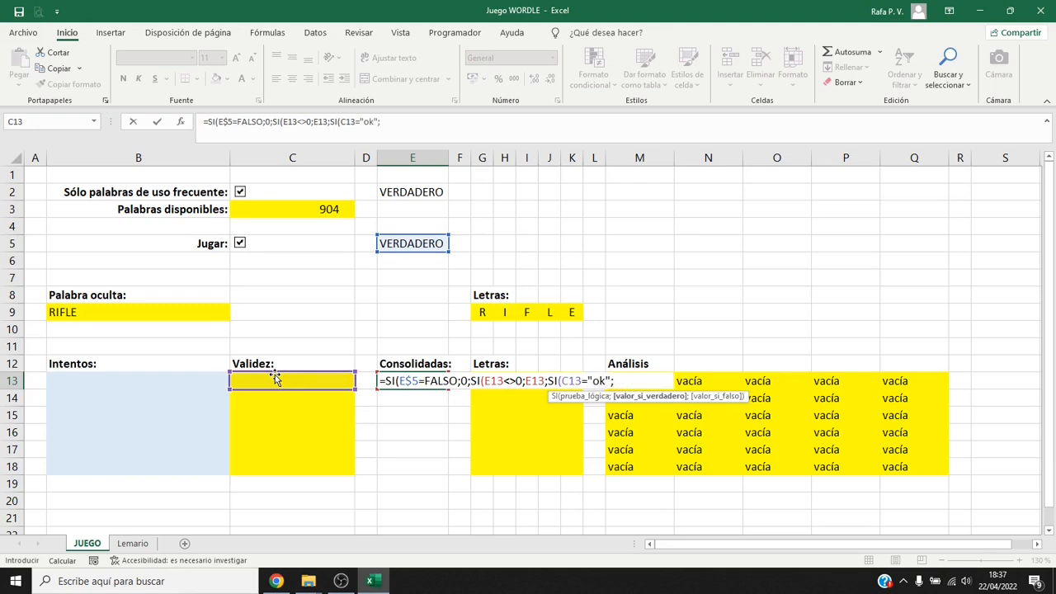
click(191, 384)
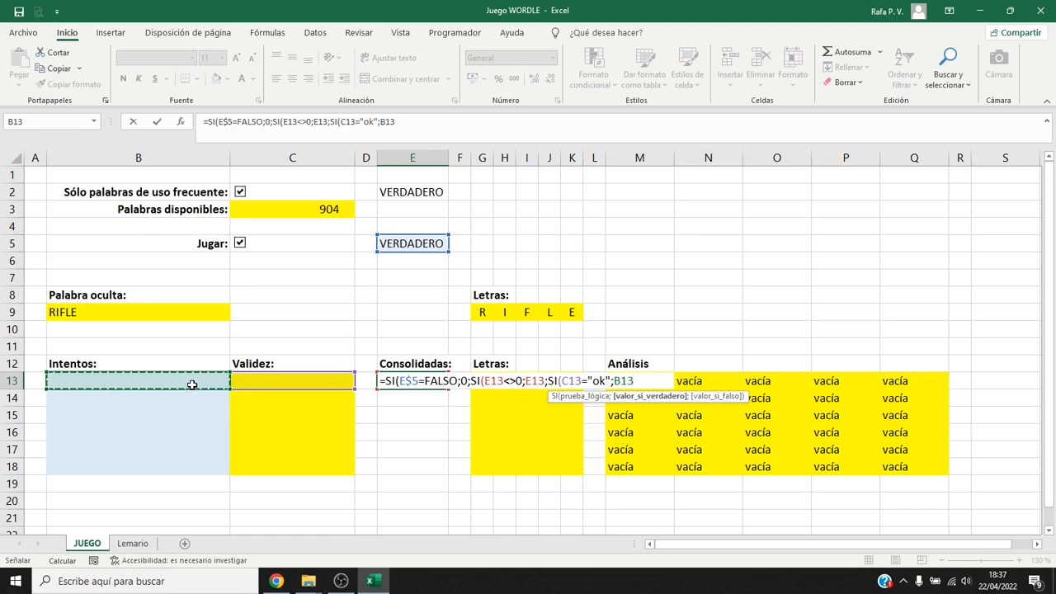
text(;0)
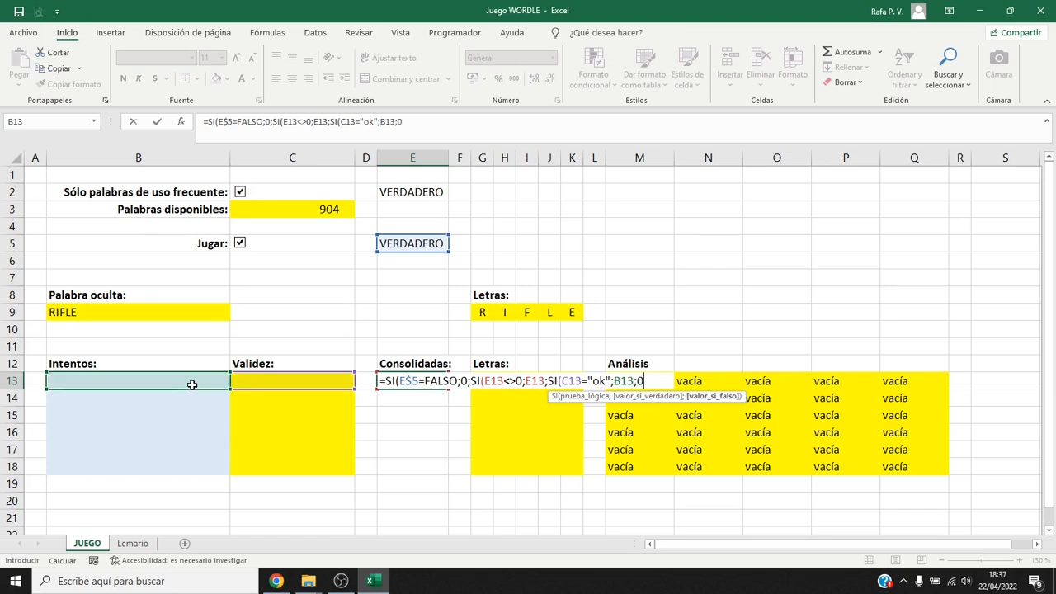
text())))
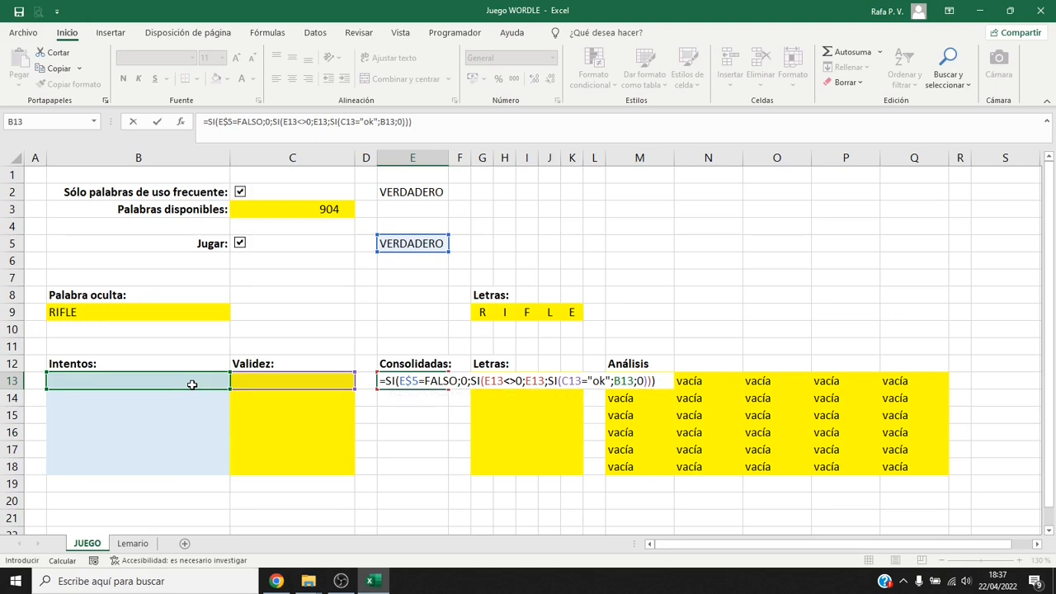
key(Return)
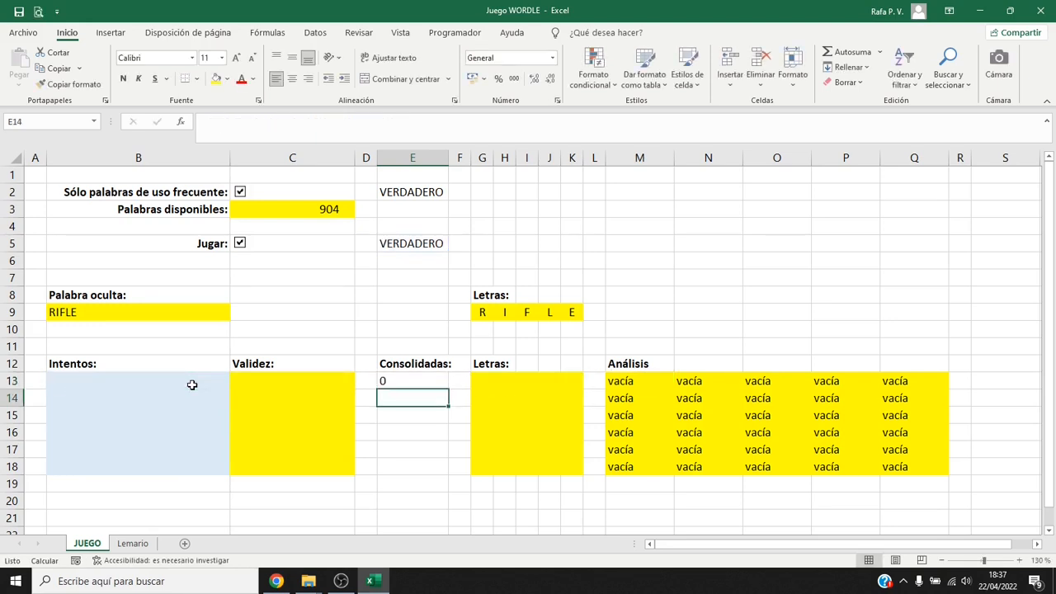
Give E13 a yellow fill and copy its formula down through E18
key(Up)
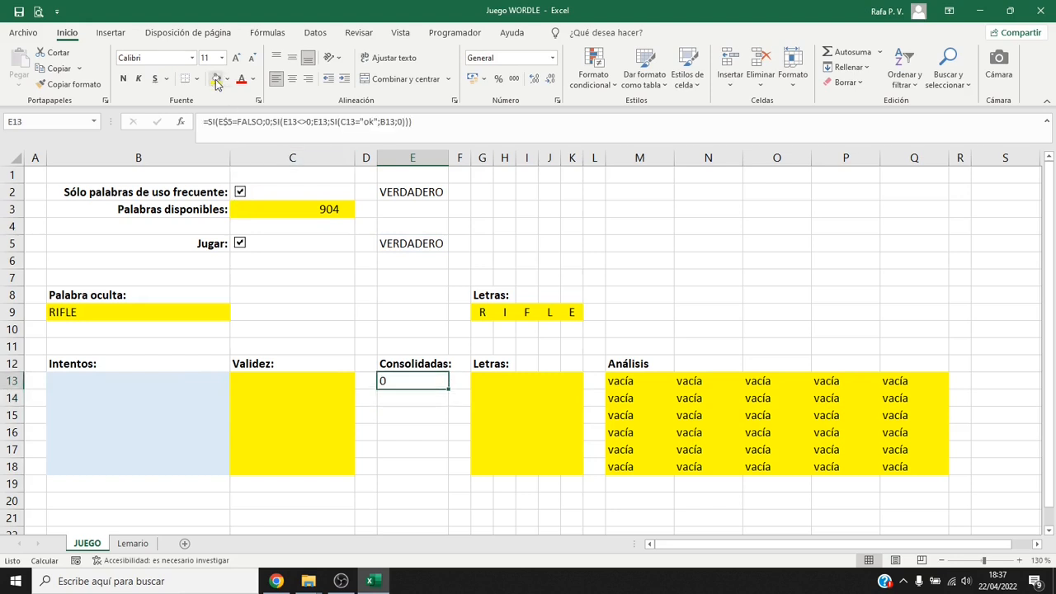
click(216, 79)
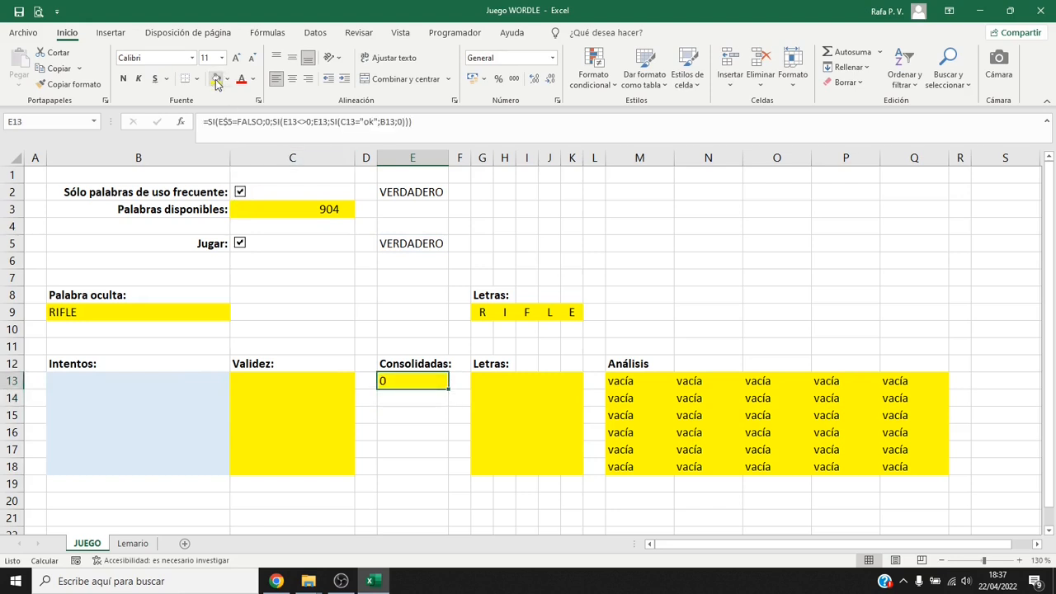
drag(449, 388, 449, 471)
click(434, 386)
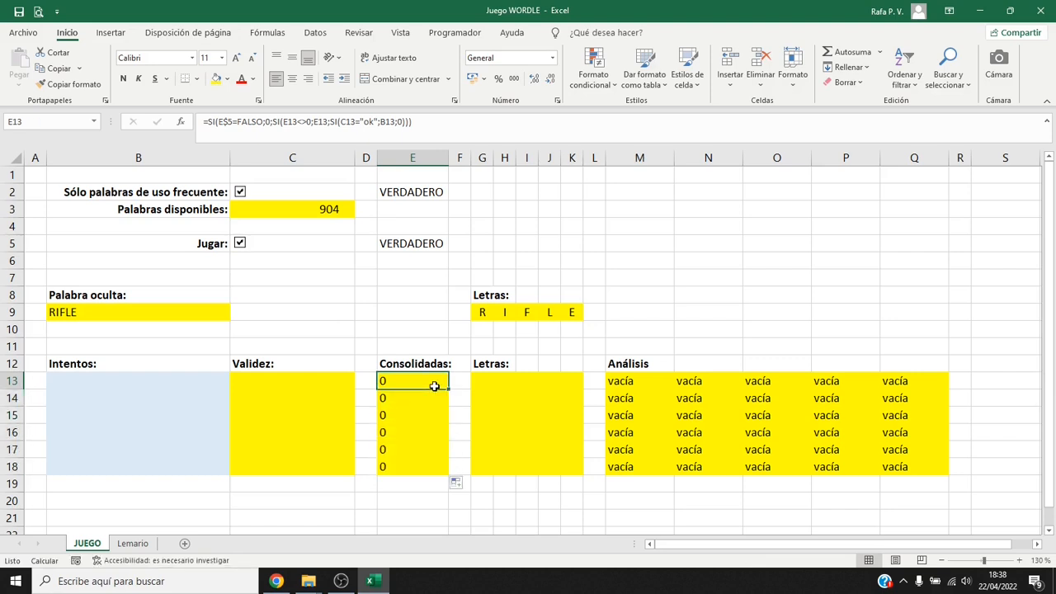
Enter the nonexistent word "xixon" as the first guess in B13 to test the validation
click(165, 384)
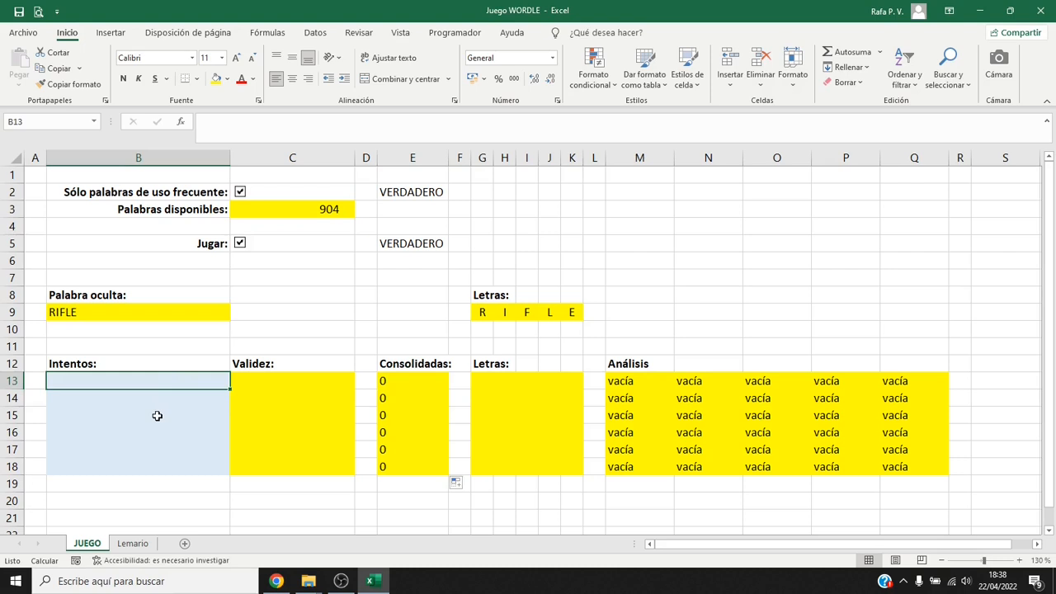
text(xixon)
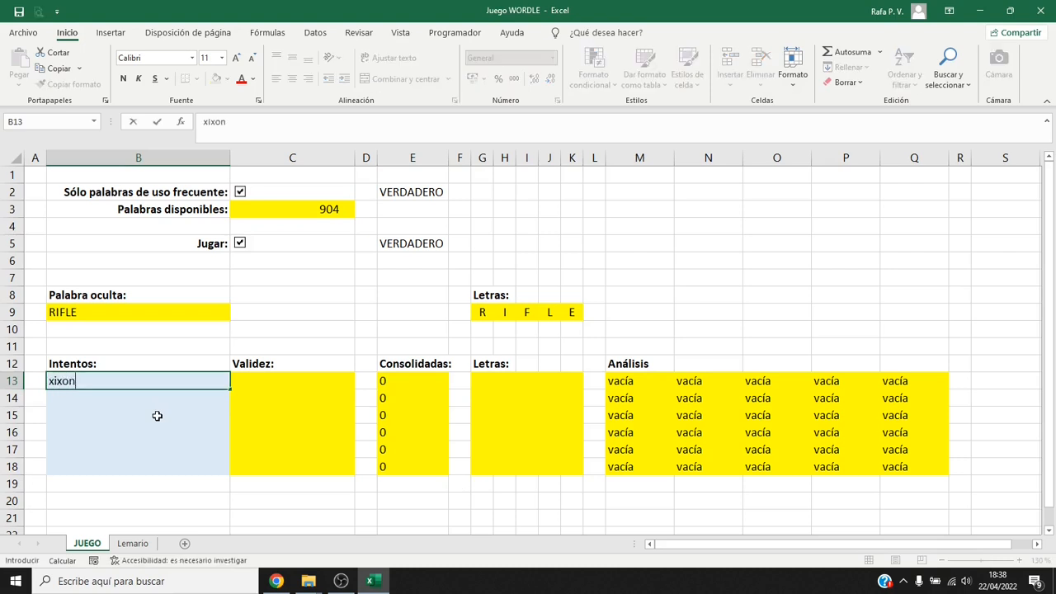
key(Return)
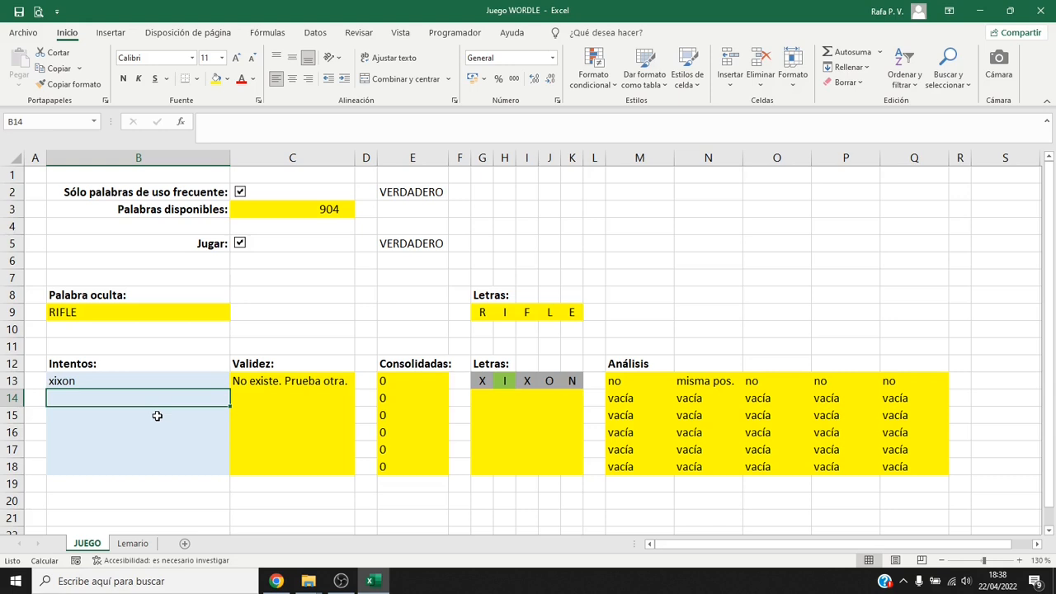
Clear the guess in B13 and enter "jamon" there to test the Consolidadas formula
key(Up)
key(Delete)
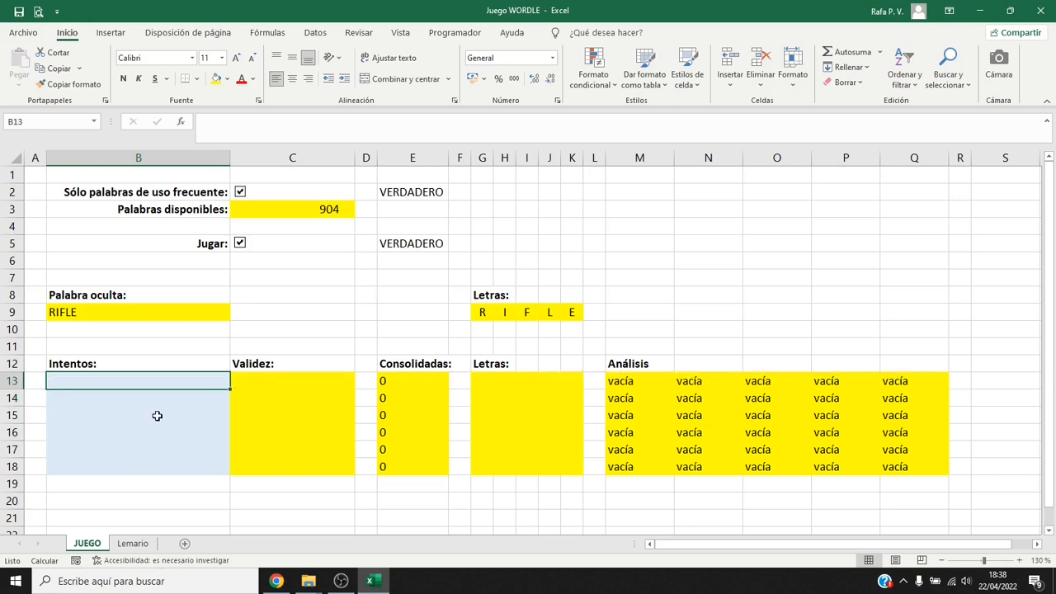
text(jamon)
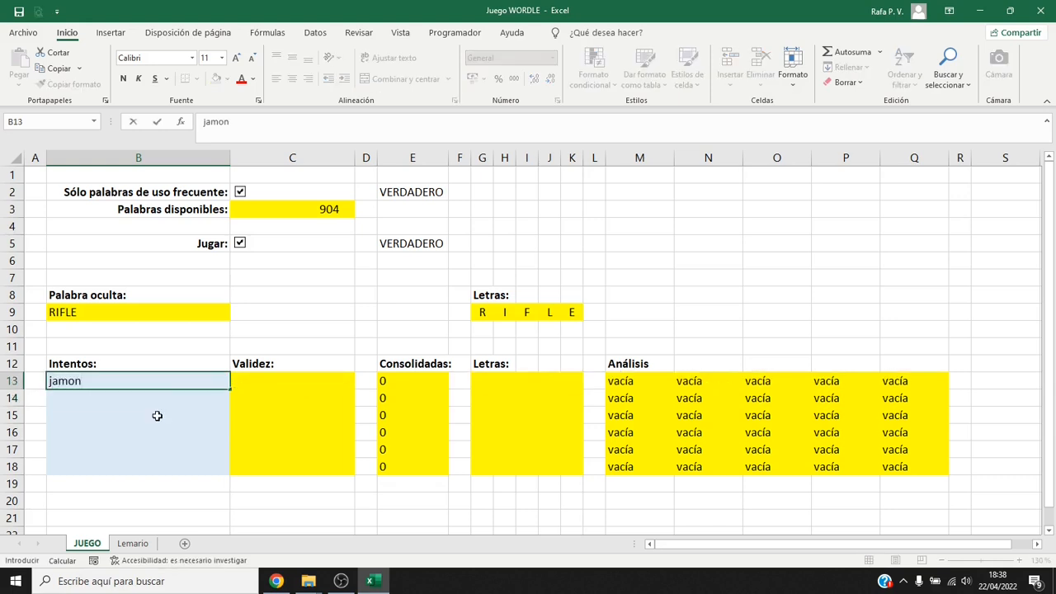
key(Return)
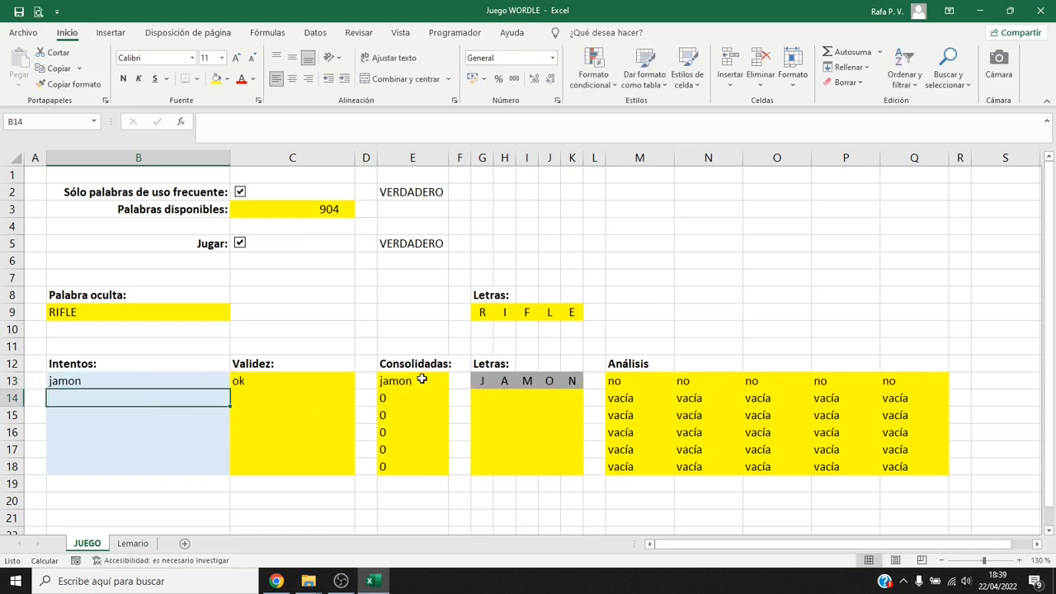
Clear B13 again and enter "queso" to test whether the consolidated word stays locked
click(188, 380)
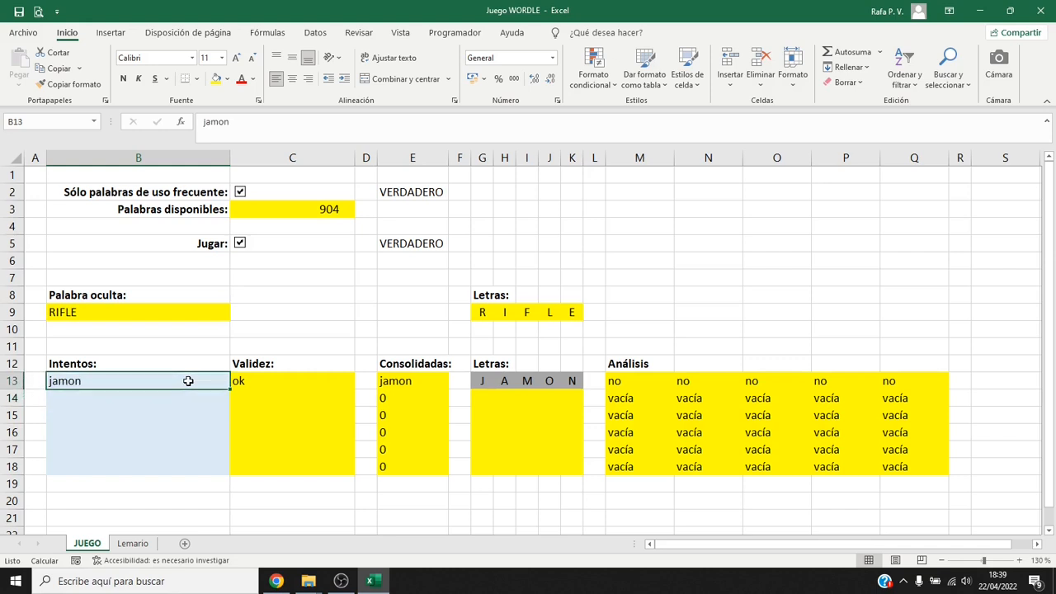
key(Delete)
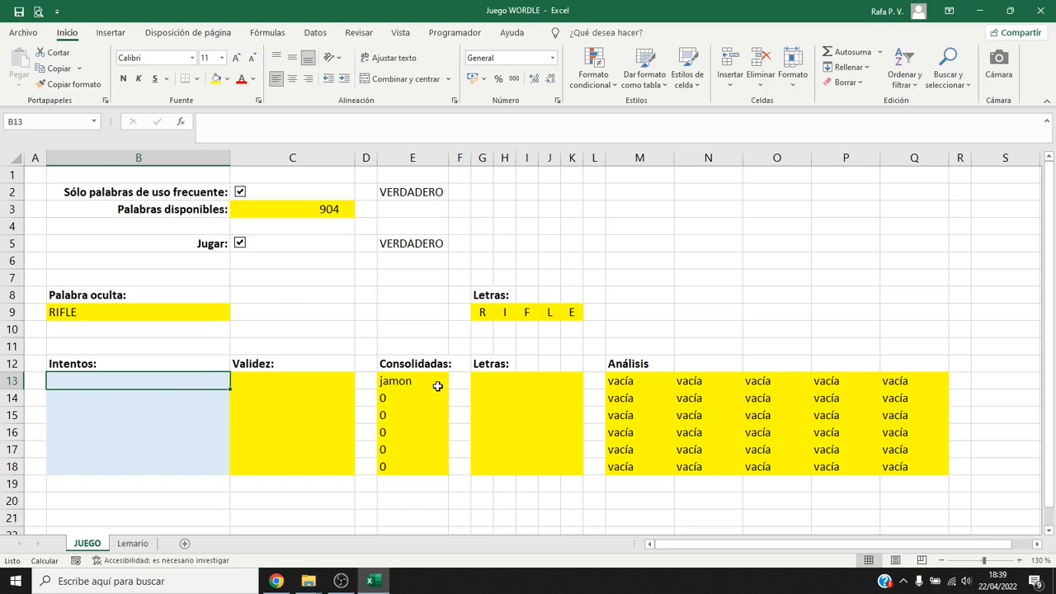
text(queso)
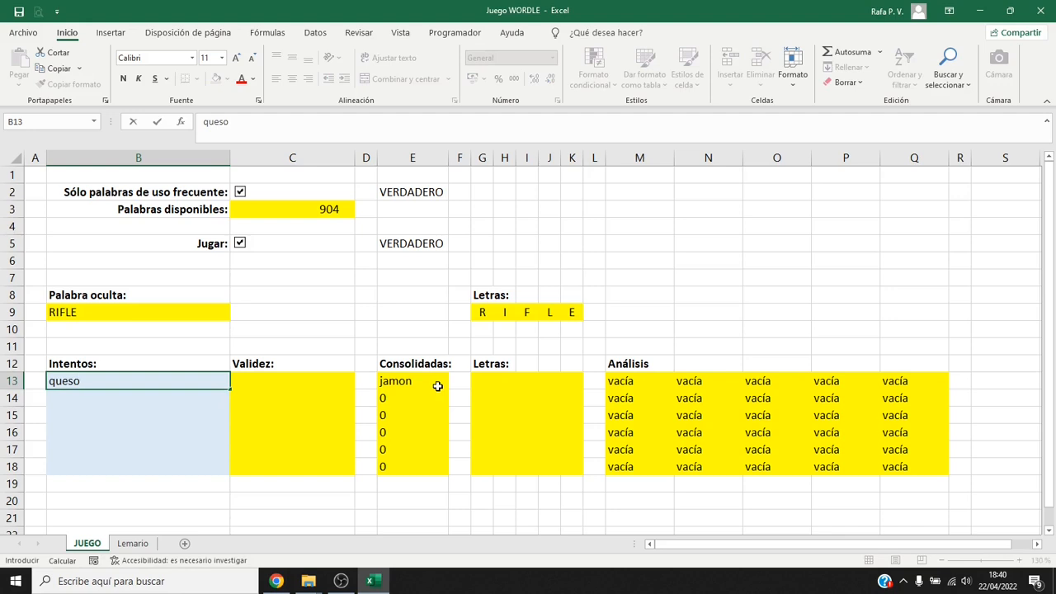
key(Return)
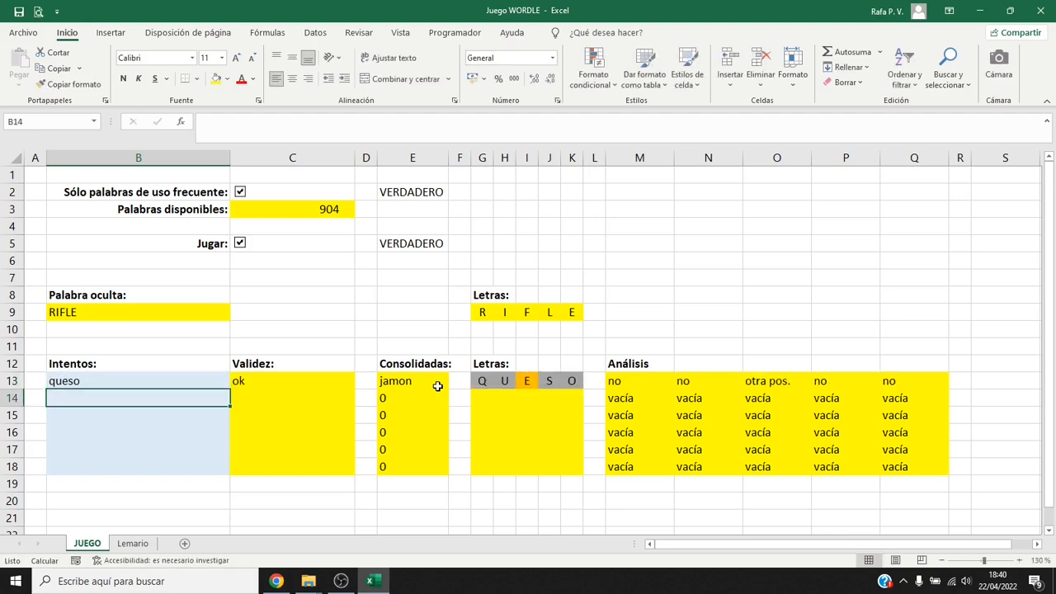
Start a formula-based conditional formatting rule for B13 with the condition =LARGO(E13)=5
key(Up)
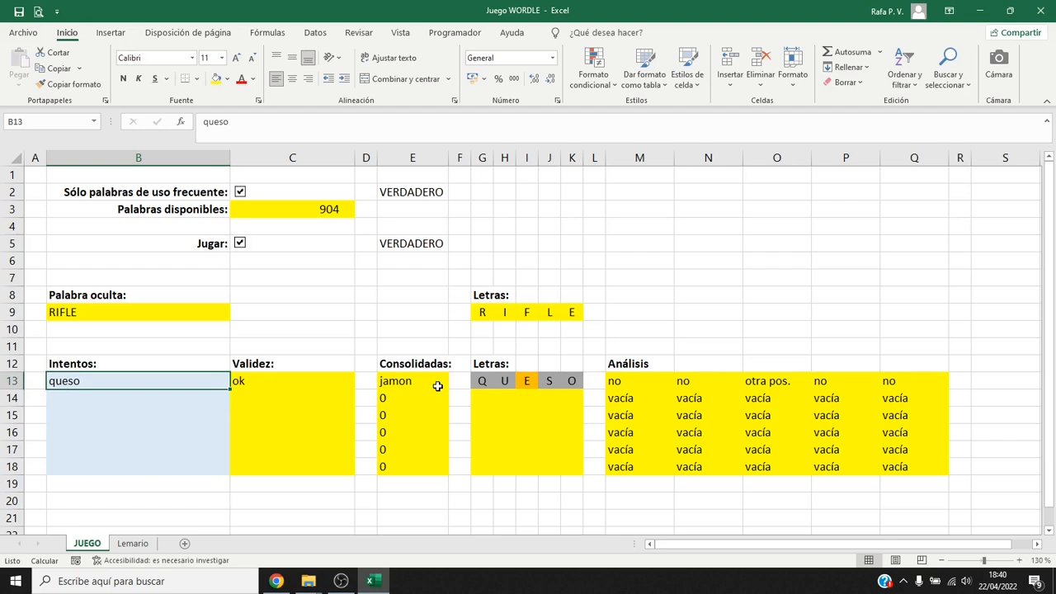
click(607, 89)
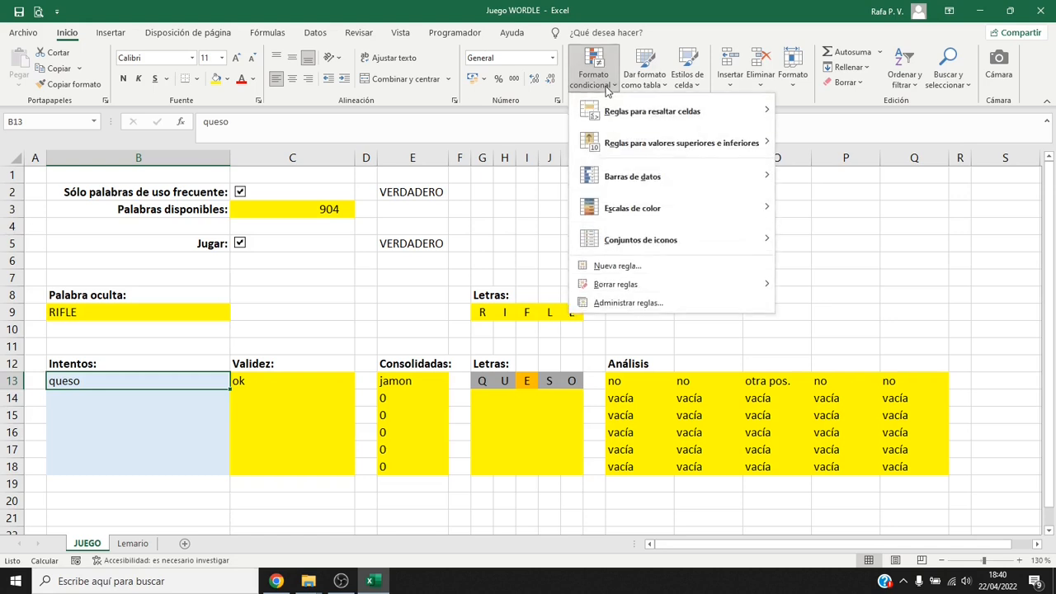
click(608, 267)
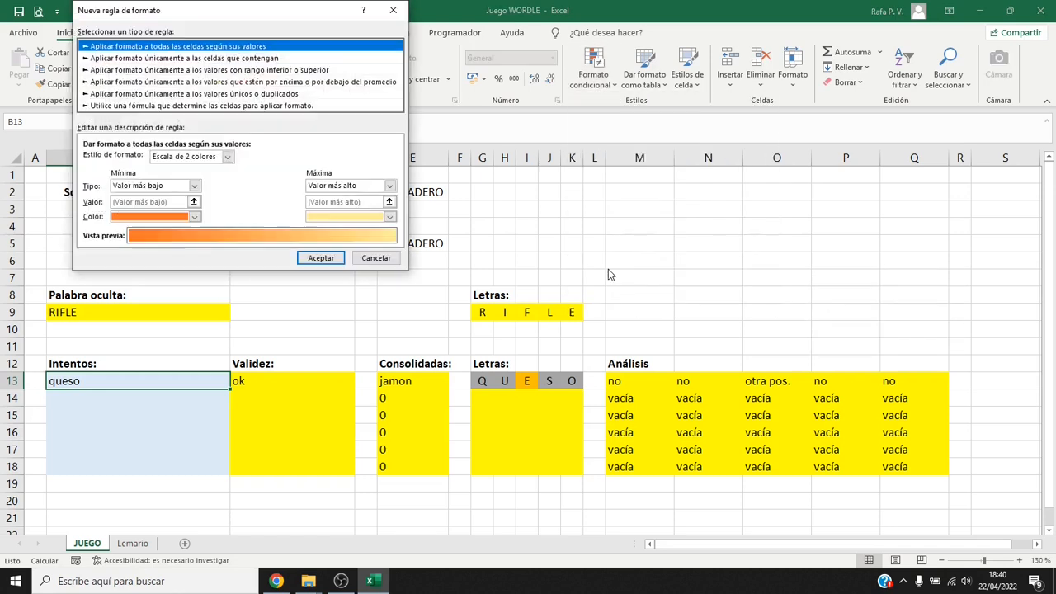
click(252, 106)
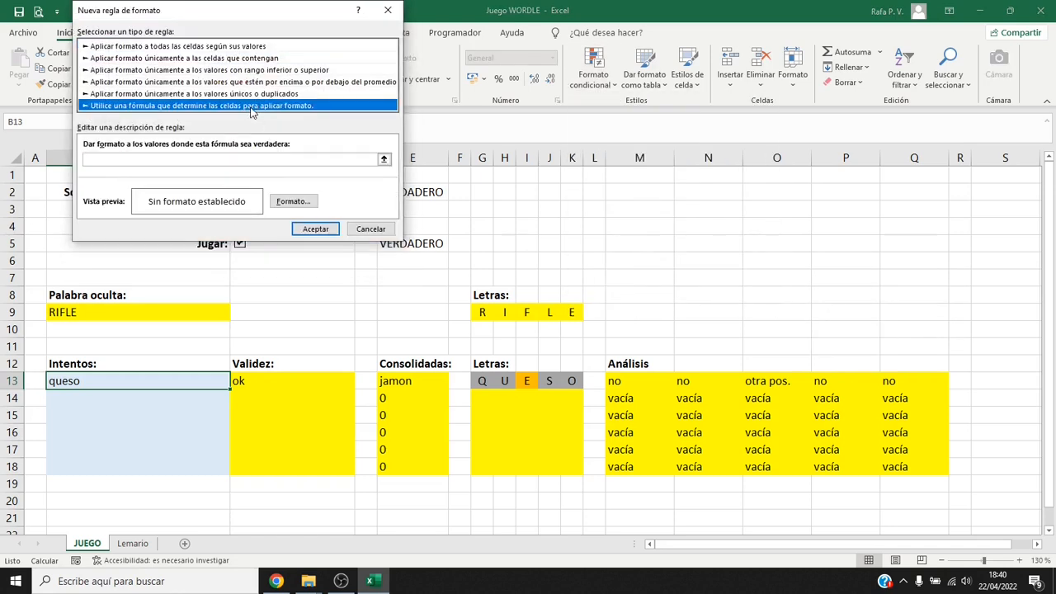
click(261, 159)
text(=)
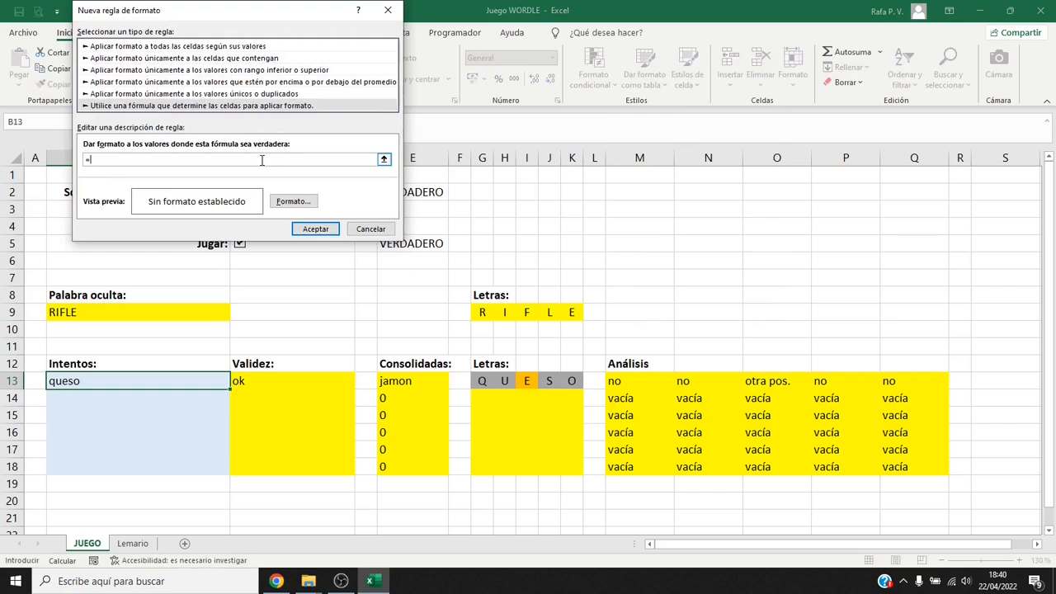
text(LARGO()
click(397, 382)
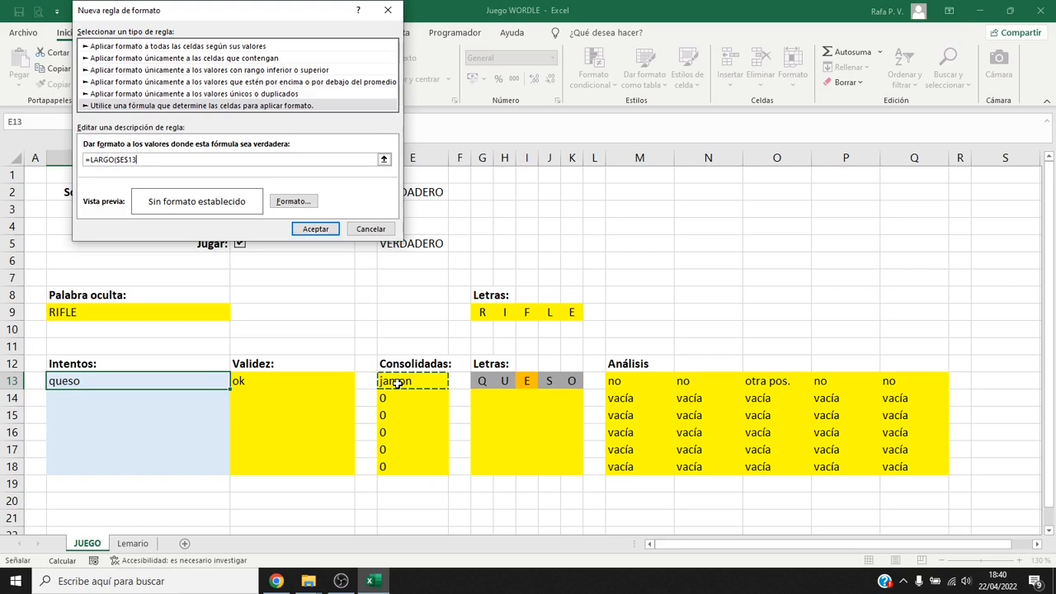
key(F4)
key(F4)
key(F4)
text()=5)
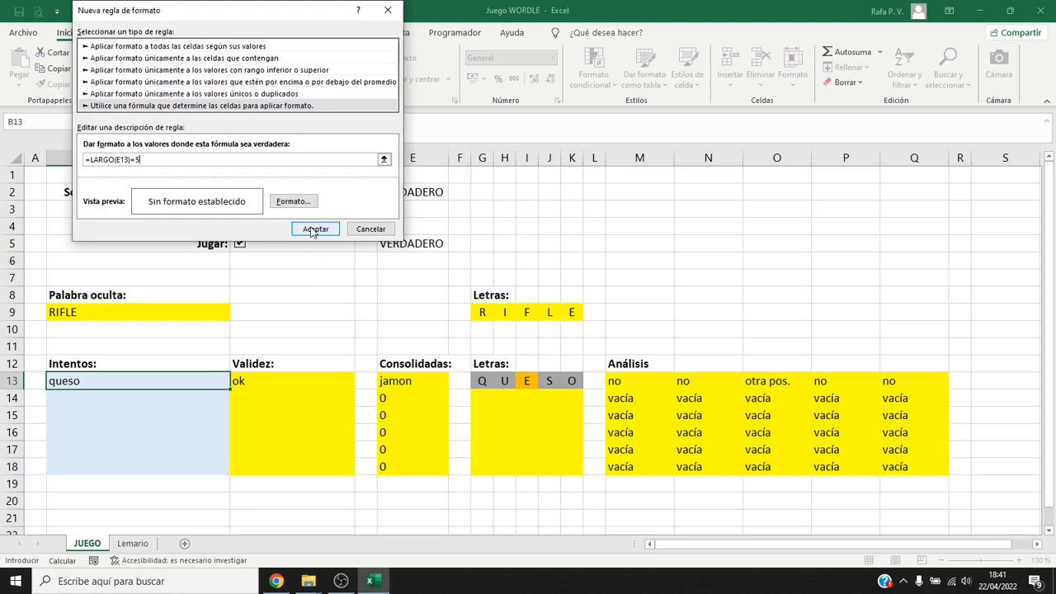
Give the new rule a dark grey fill and create it
click(293, 201)
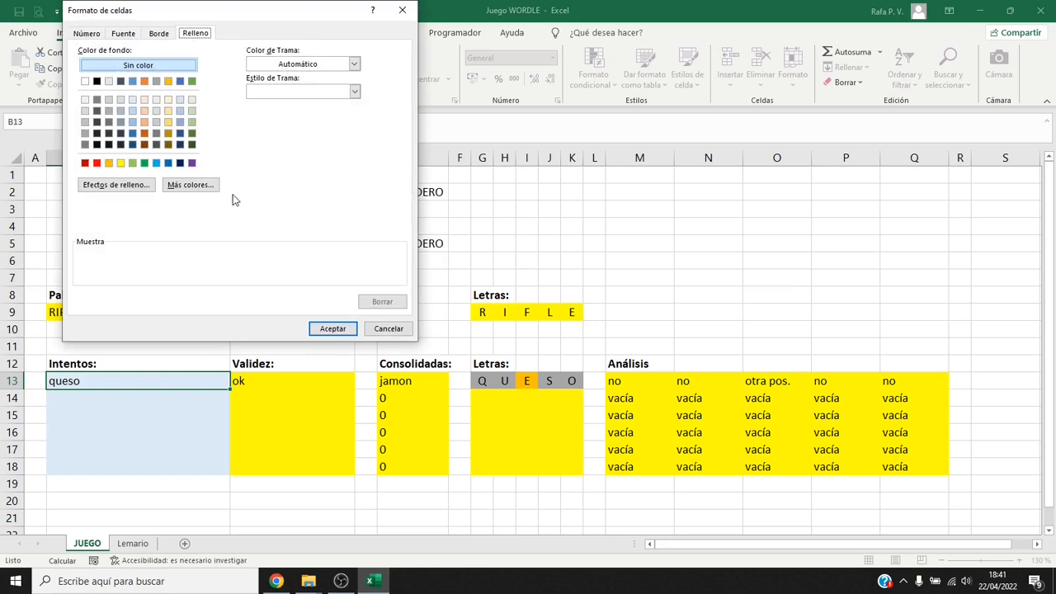
click(96, 99)
click(96, 110)
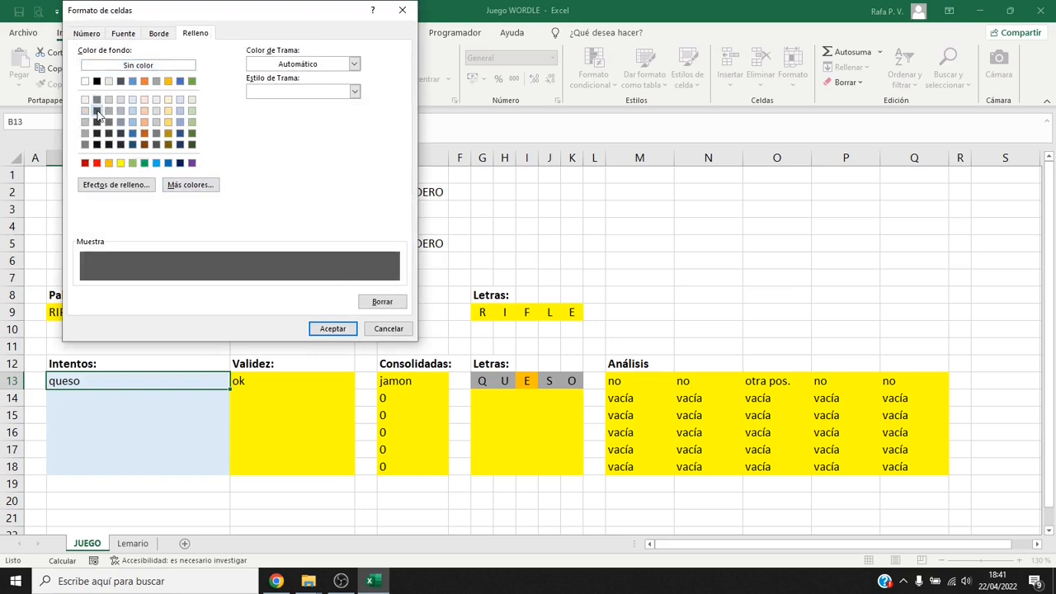
click(332, 329)
click(334, 231)
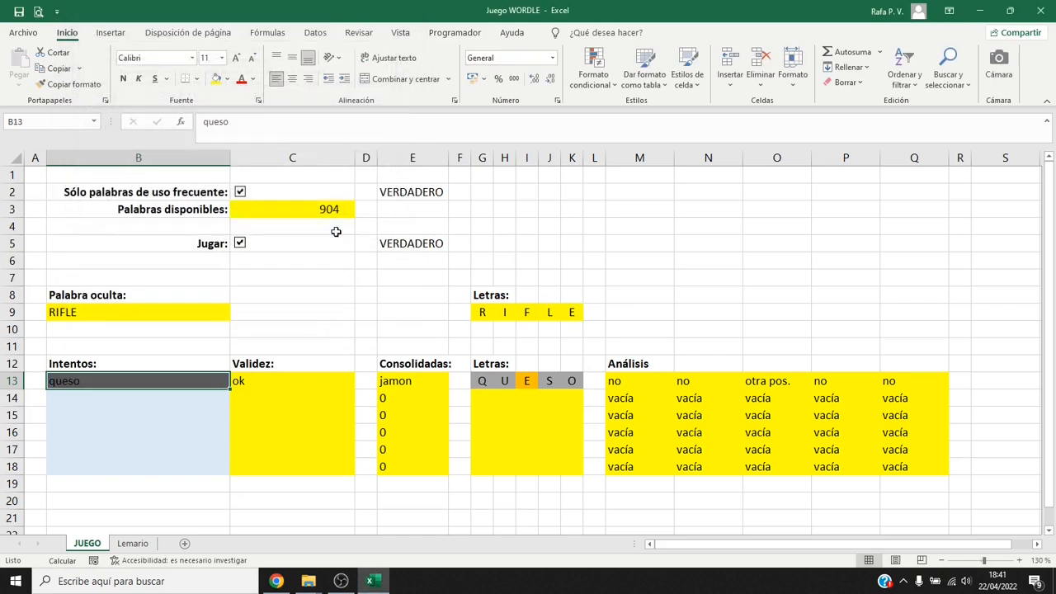
Extend the =LARGO(E13)=5 formatting rule to all the guess cells, $B$13:$B$18
click(594, 72)
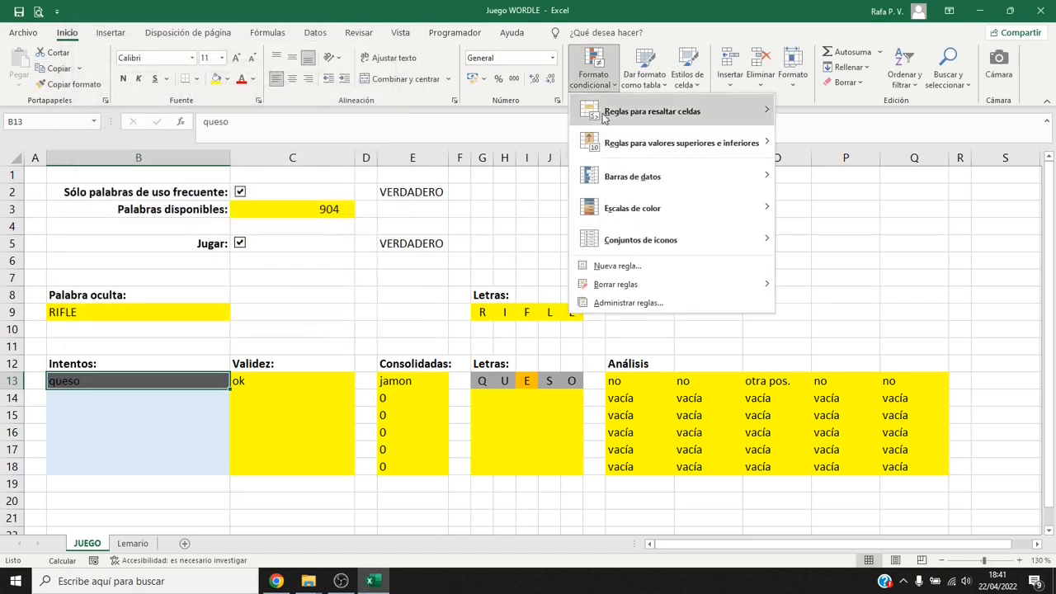
click(619, 302)
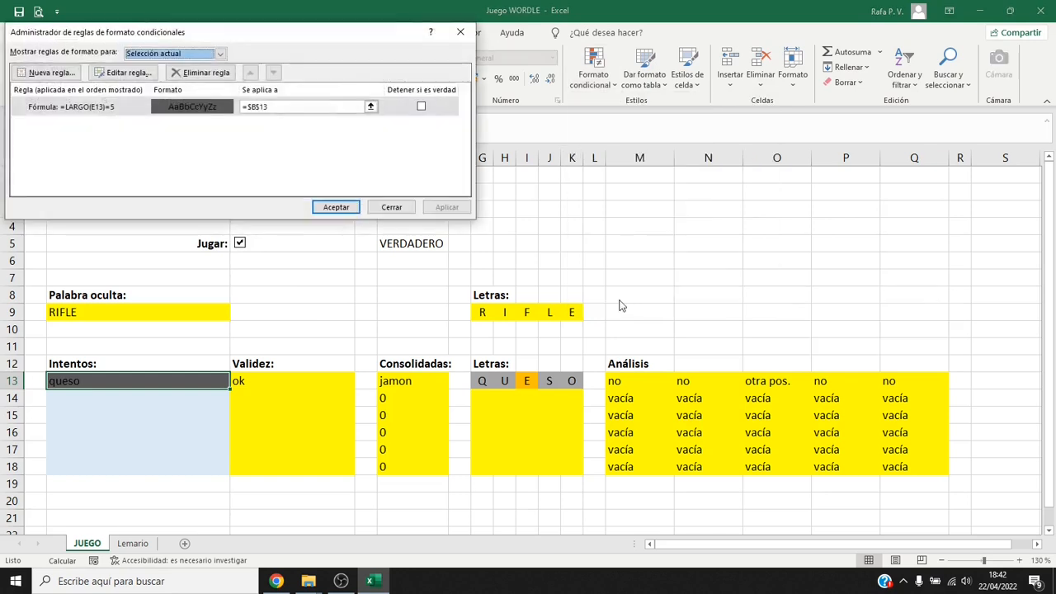
click(370, 106)
drag(139, 381, 216, 466)
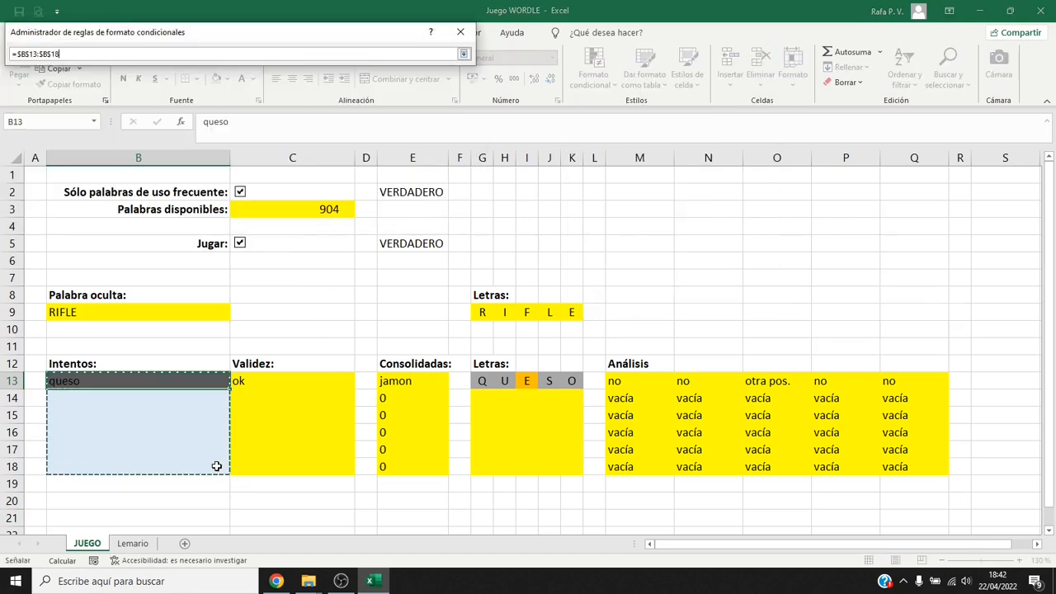
click(463, 54)
click(446, 208)
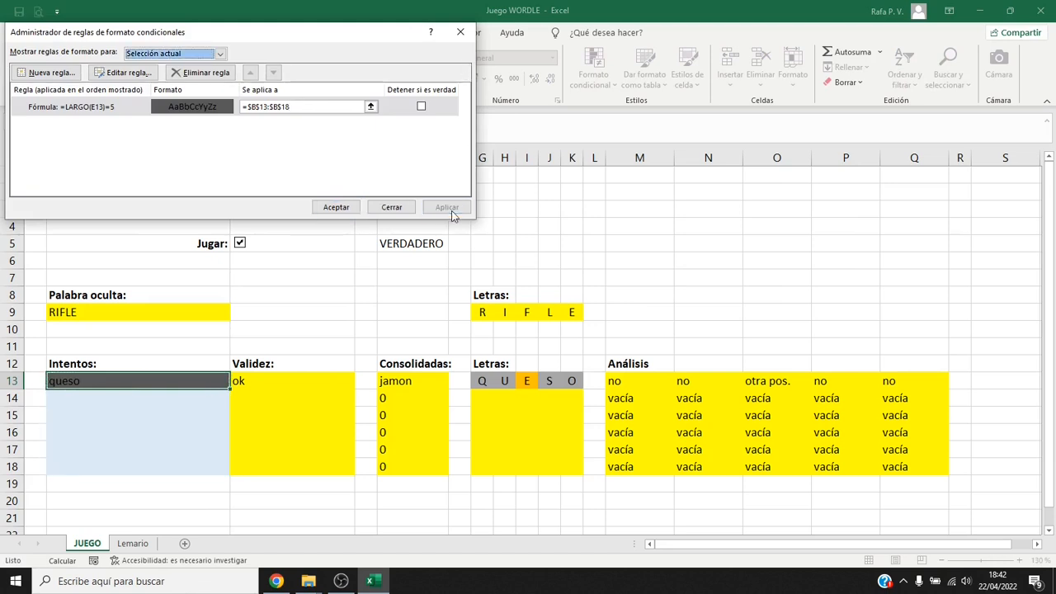
click(337, 208)
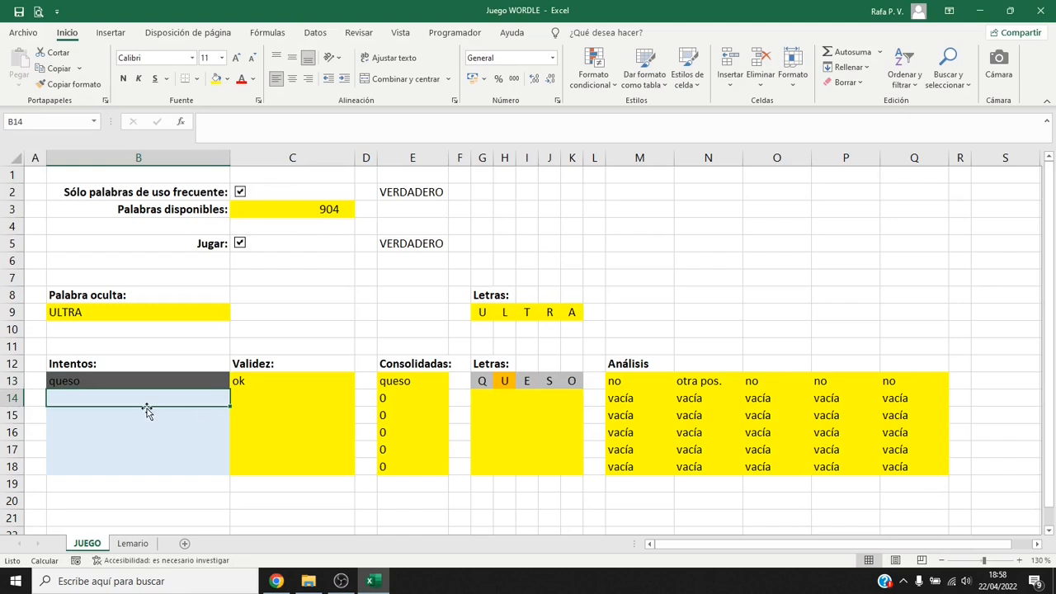
Clear the guess in B13 and restart the game by switching Jugar off and on again
click(126, 381)
key(Delete)
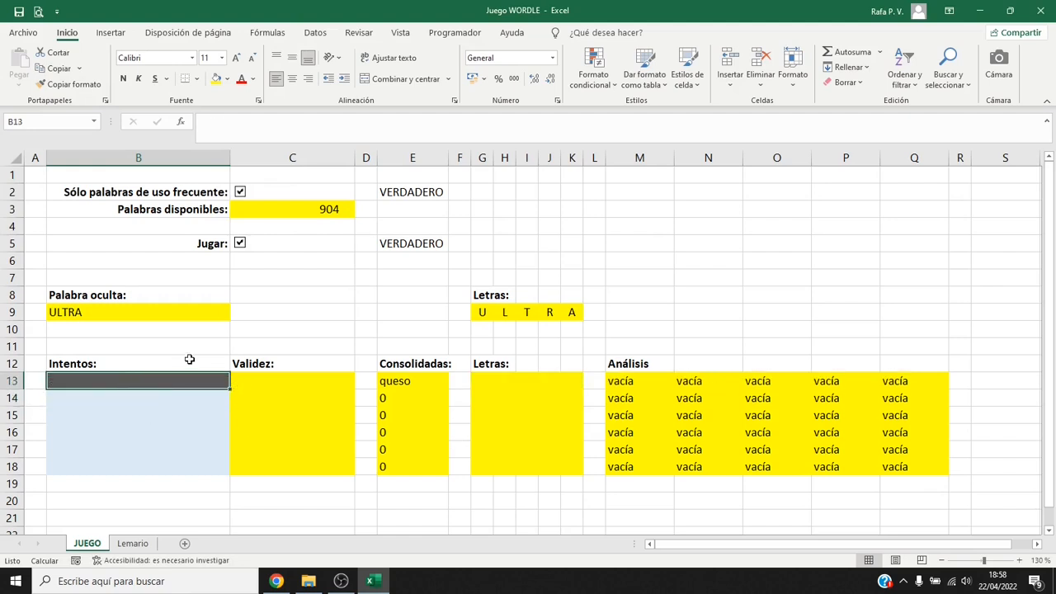
click(243, 246)
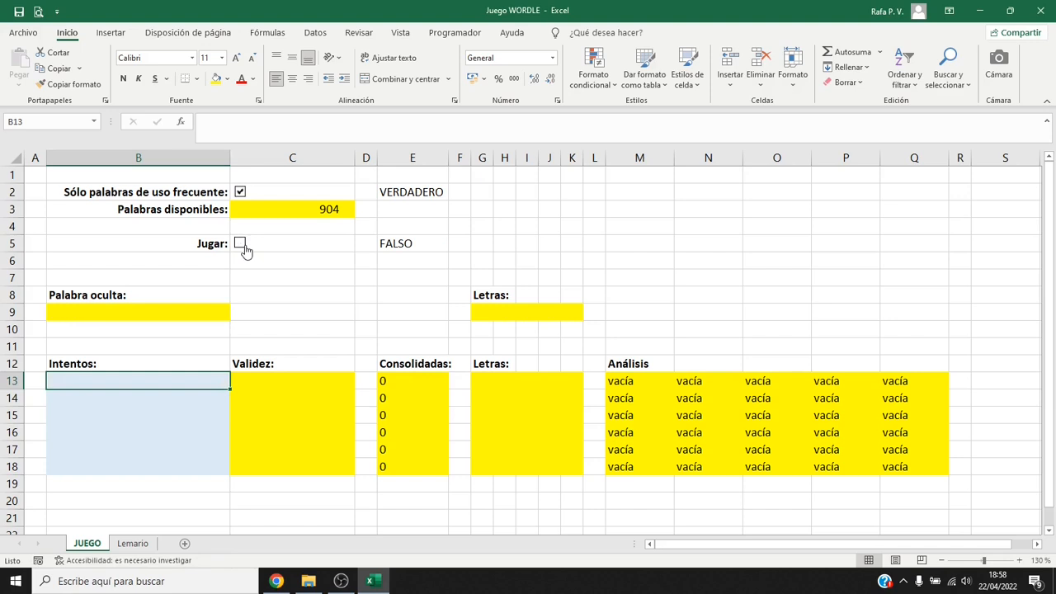
click(244, 247)
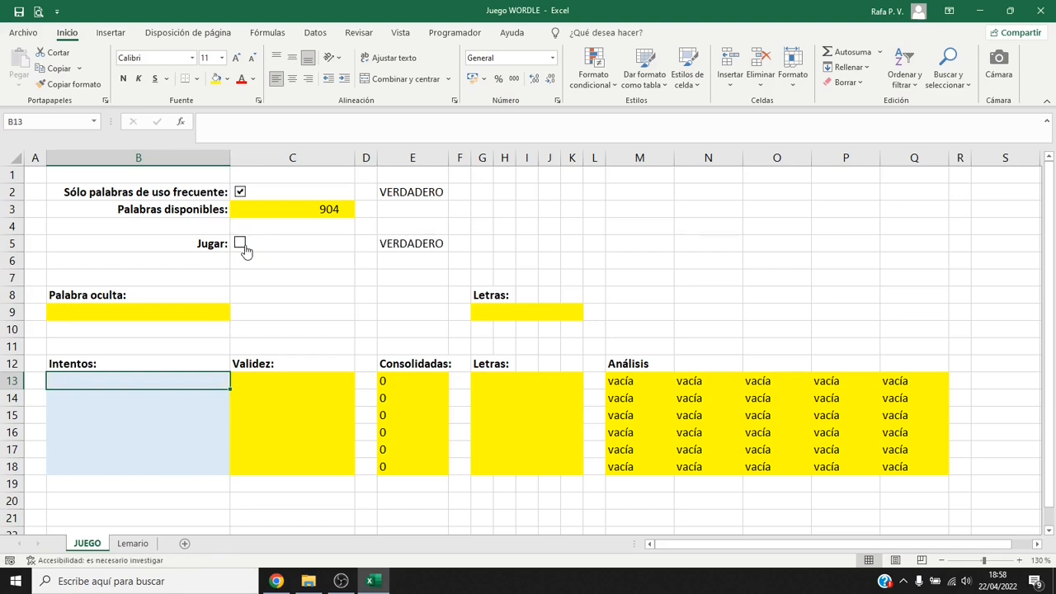
Change the G13 letter formula to extract from the consolidated word in $E13
click(486, 381)
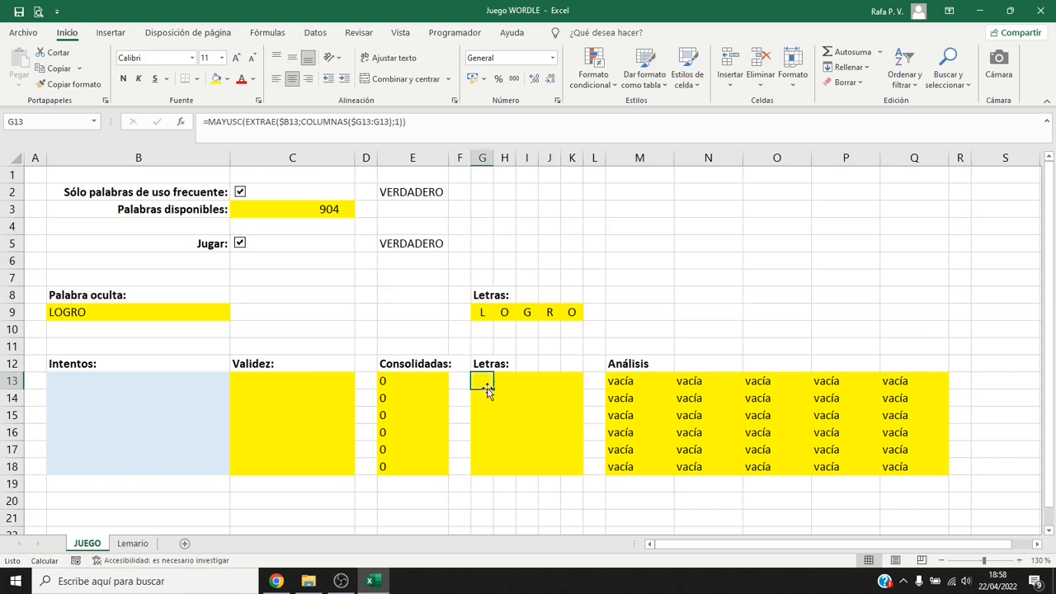
key(F2)
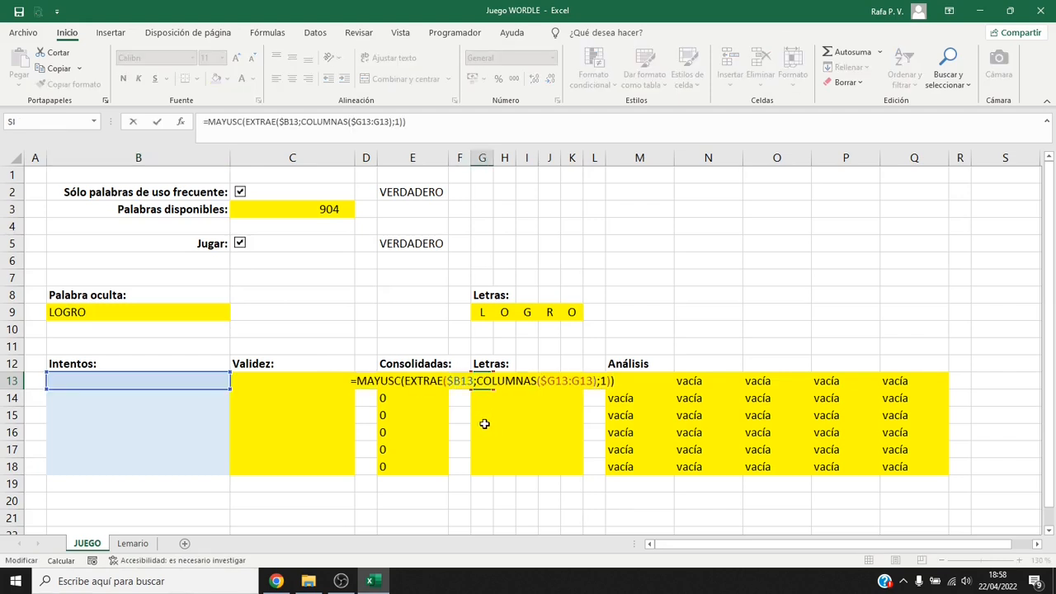
click(460, 381)
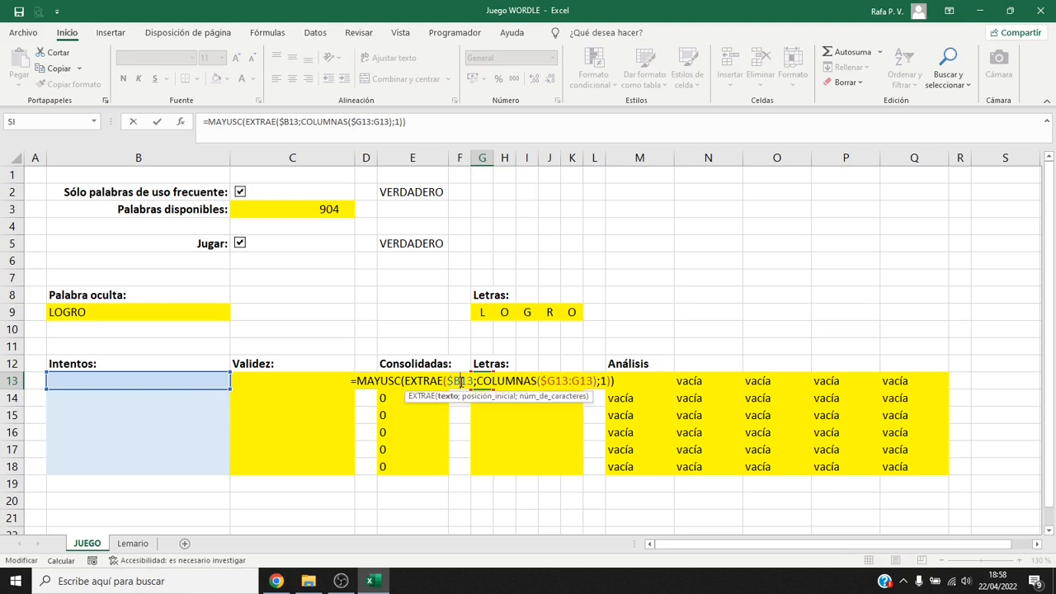
key(BackSpace)
text(E)
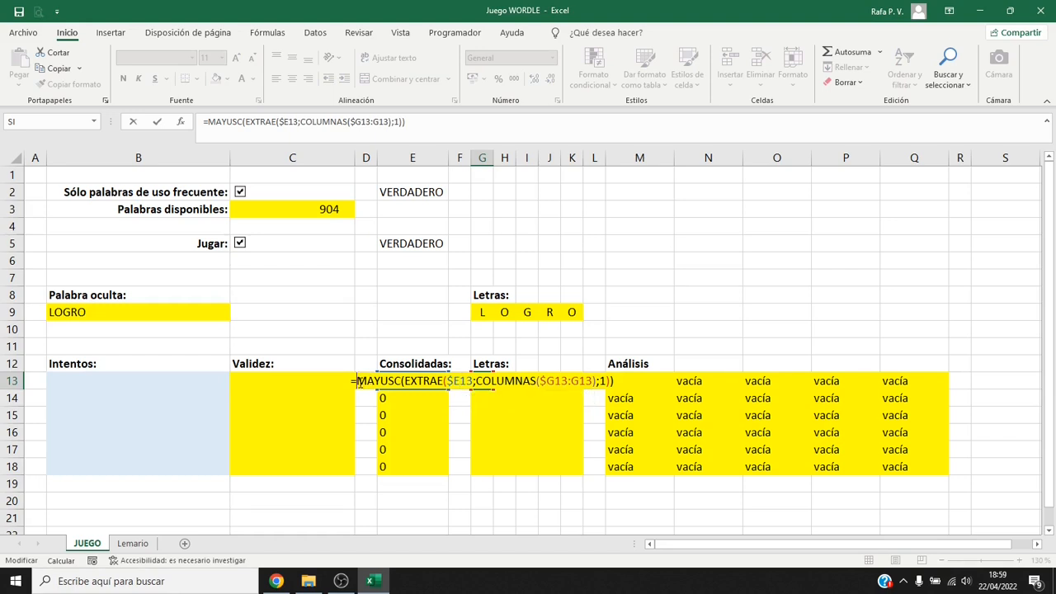
Wrap the G13 formula in an SI that returns "" when O($C13="No existe. Prueba otra.";$E13=0) holds
text(SI()
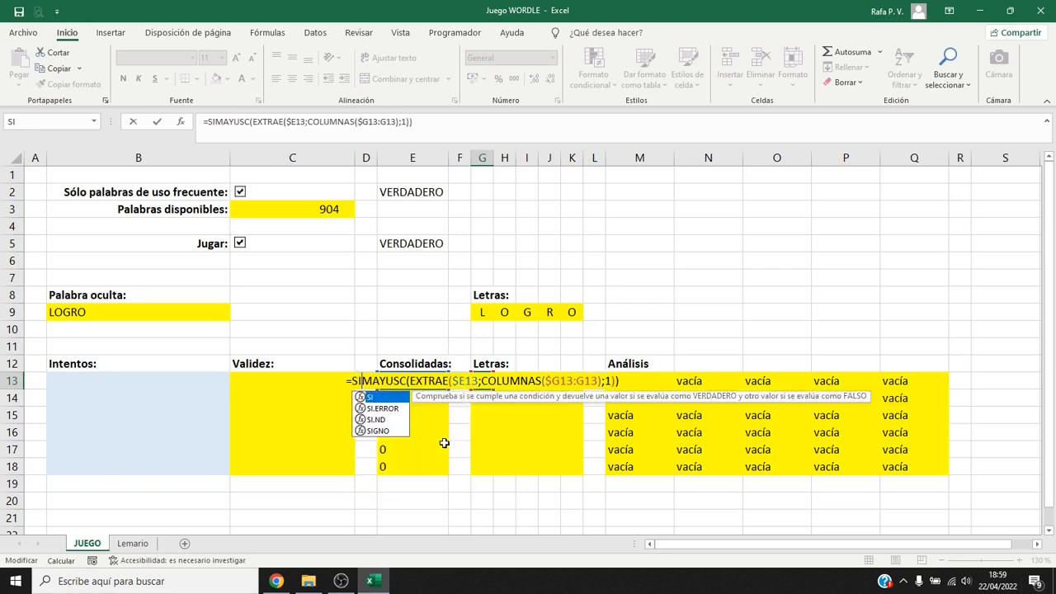
text(O()
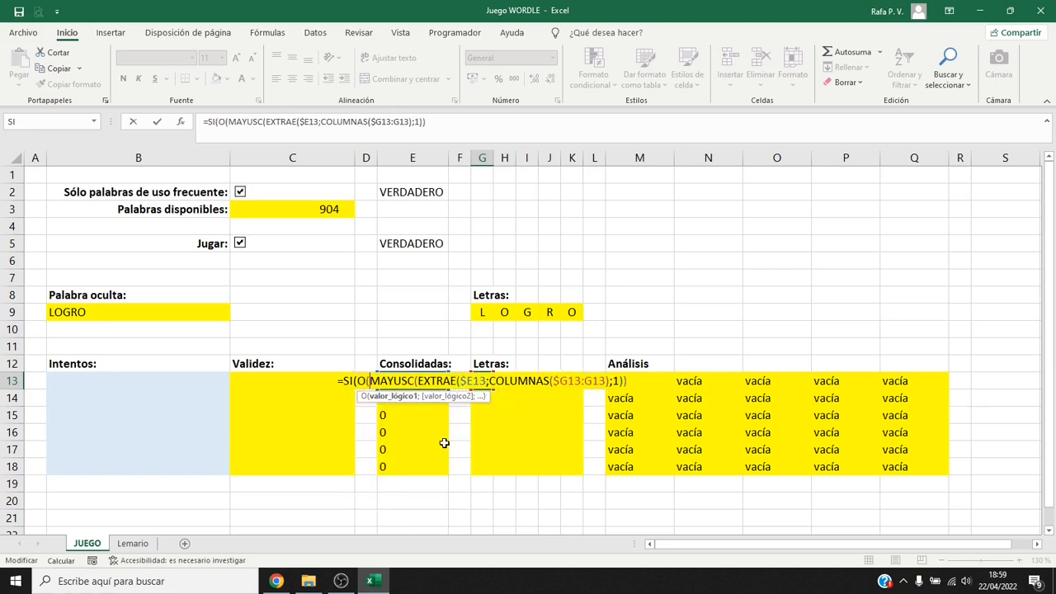
click(244, 380)
key(F4)
key(F4)
key(F4)
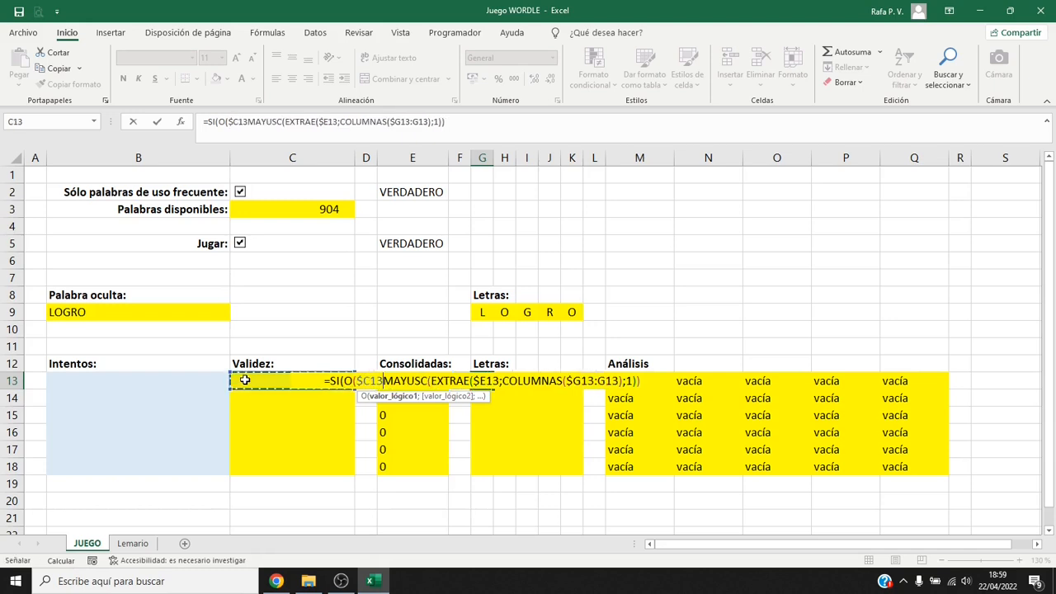
text(="No ex)
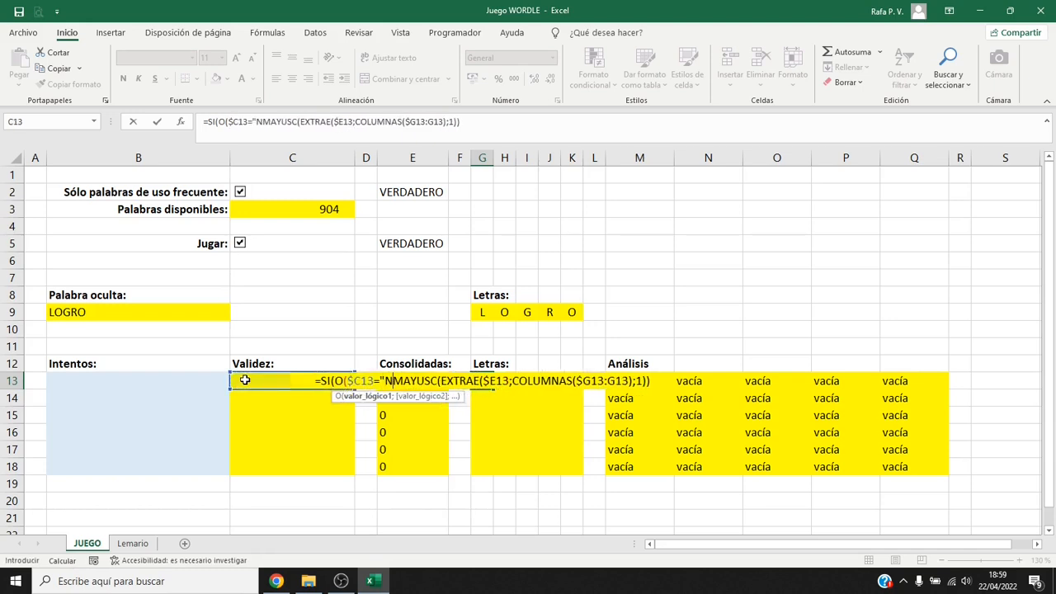
text(iste. Prueba otra.";)
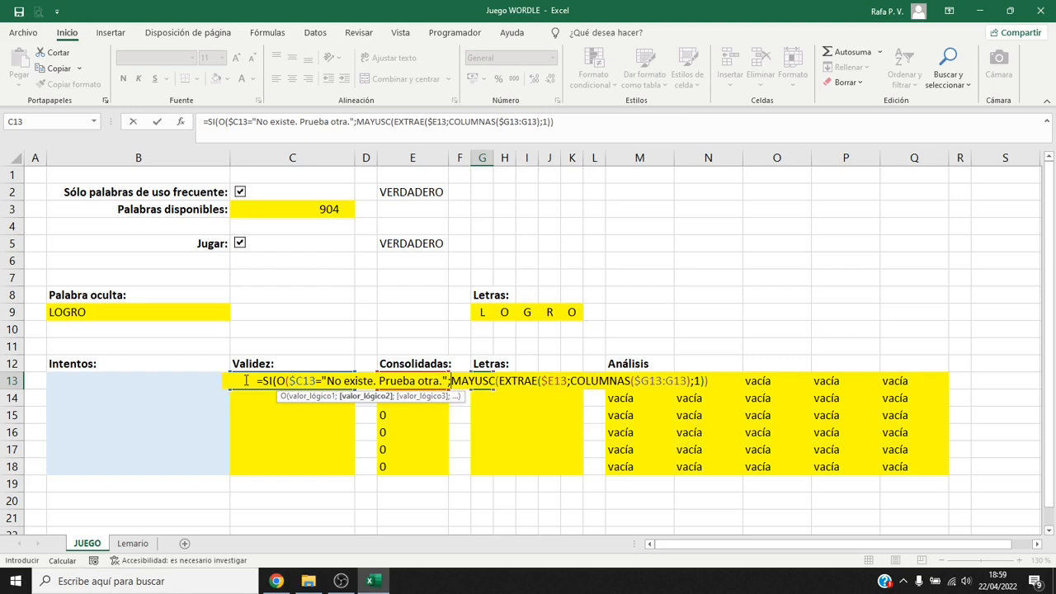
text($E13=0);"";)
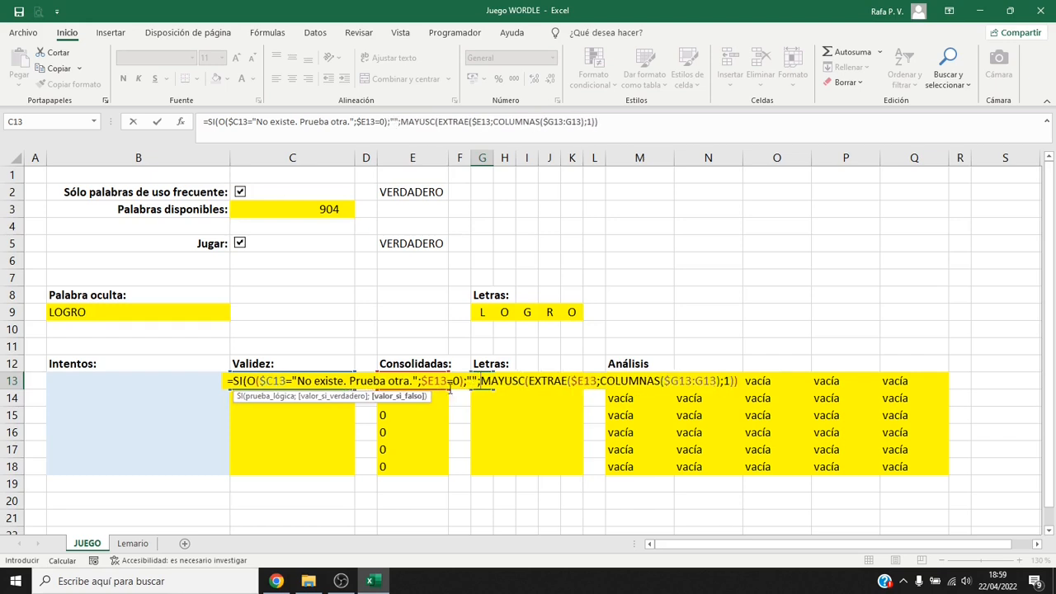
click(740, 380)
text())
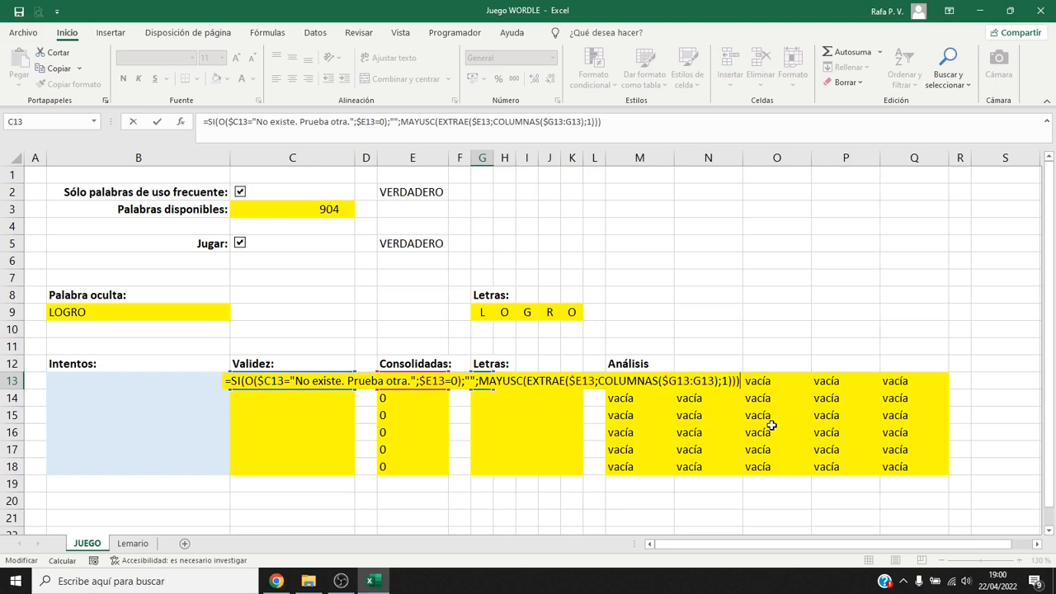
key(Return)
Fill the G13 formula across the whole guess letter grid, G13:K18
click(478, 379)
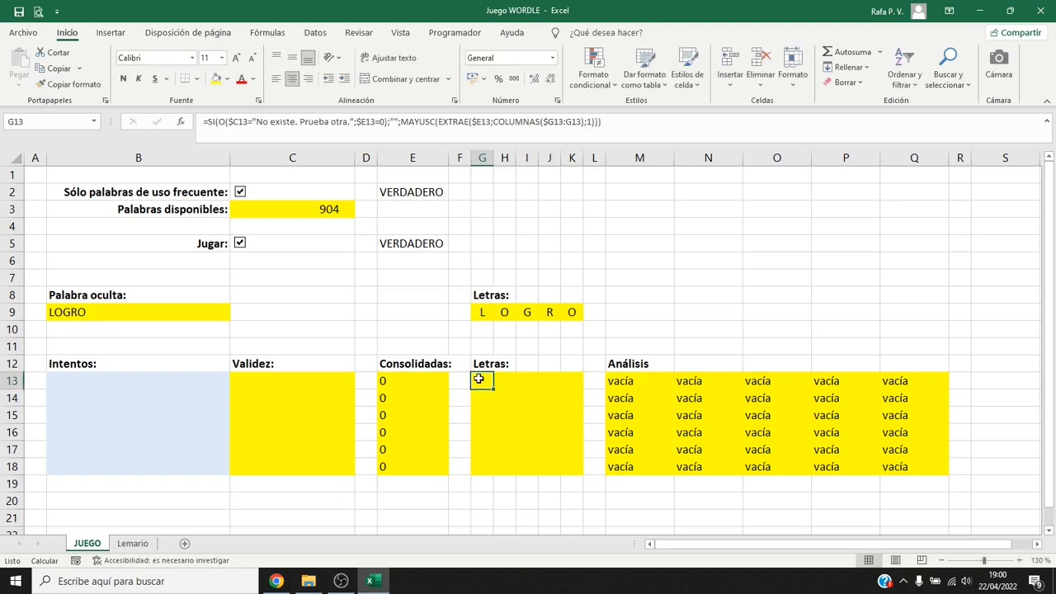
drag(493, 388, 583, 471)
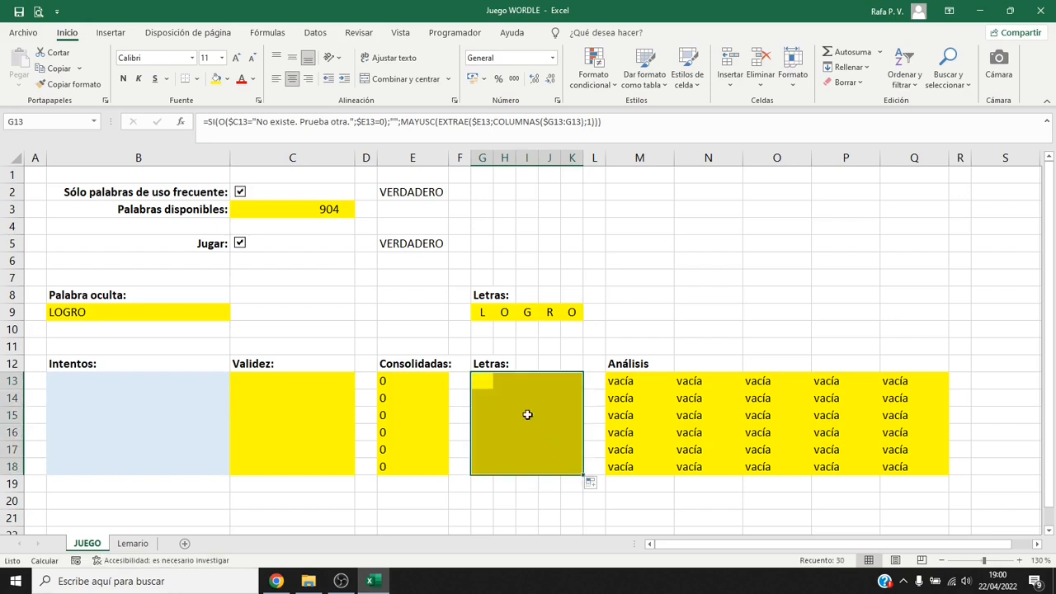
click(490, 389)
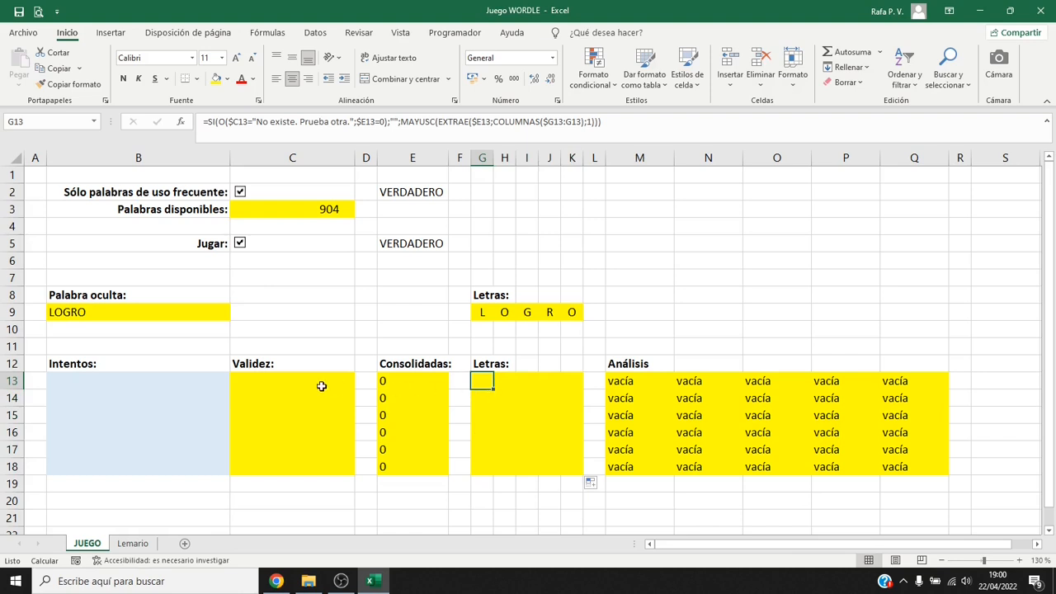
Test the game by entering the guesses Balon, TENIS and grupo in B13:B15
click(201, 386)
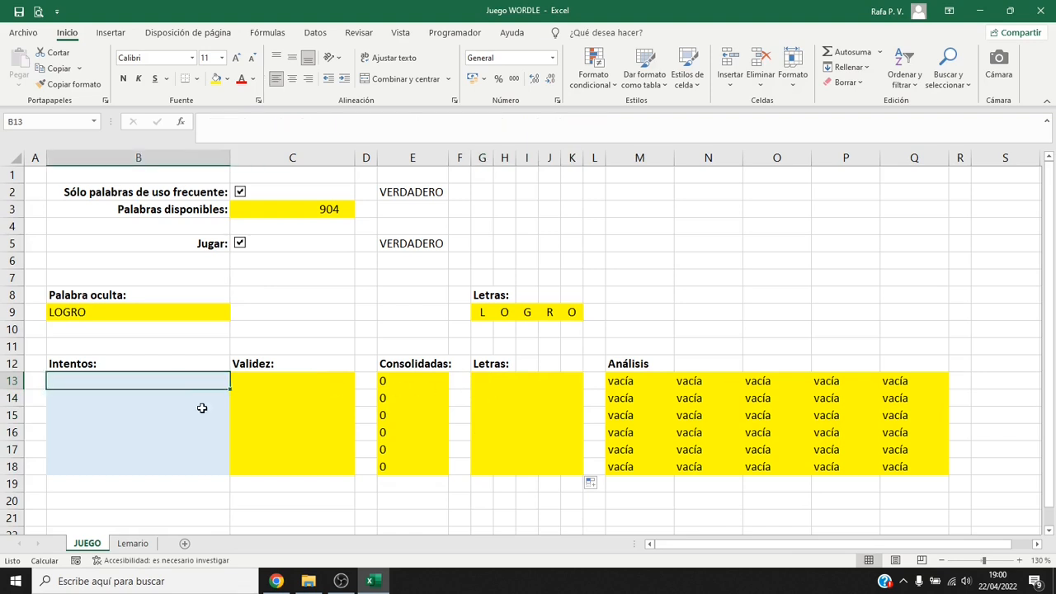
text(Balon)
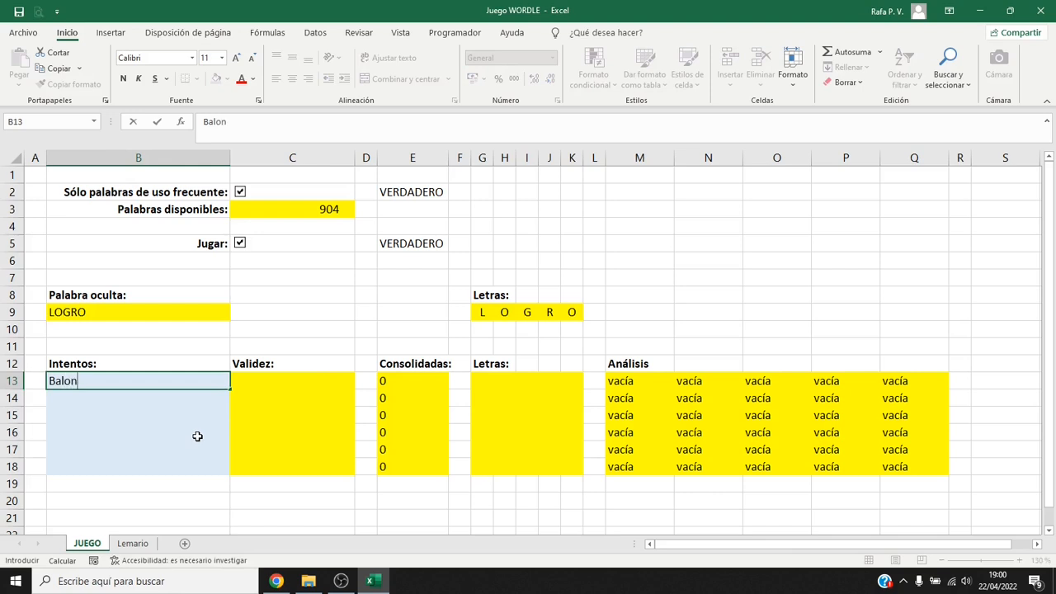
key(Return)
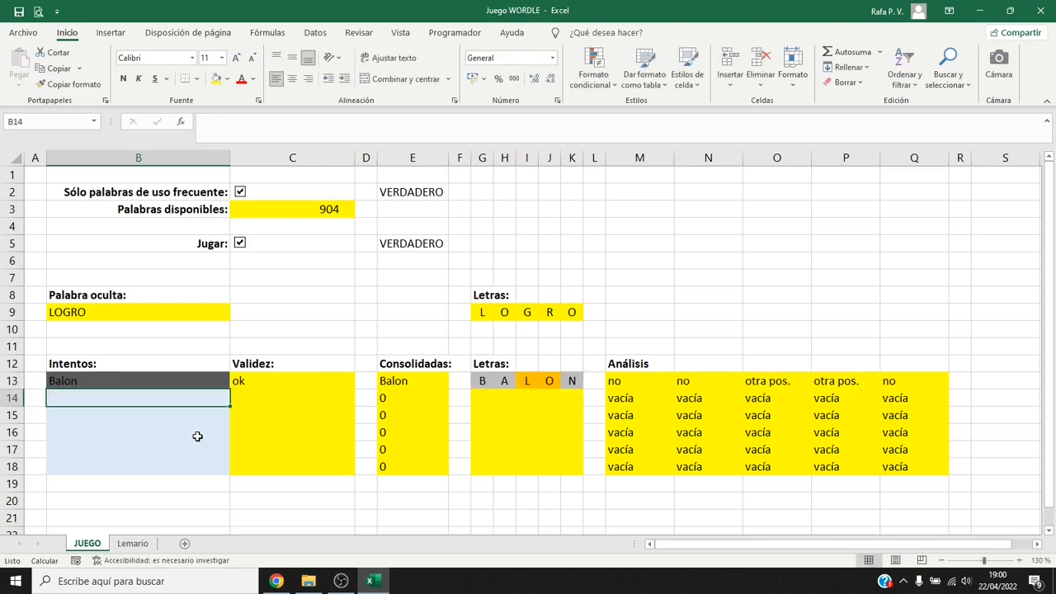
text(TENIS)
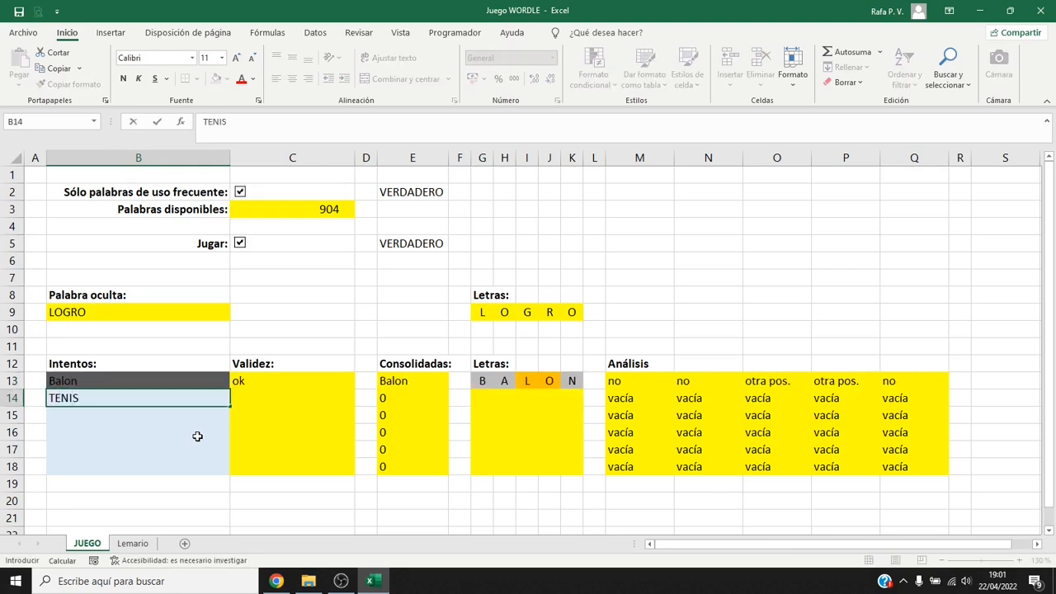
key(Return)
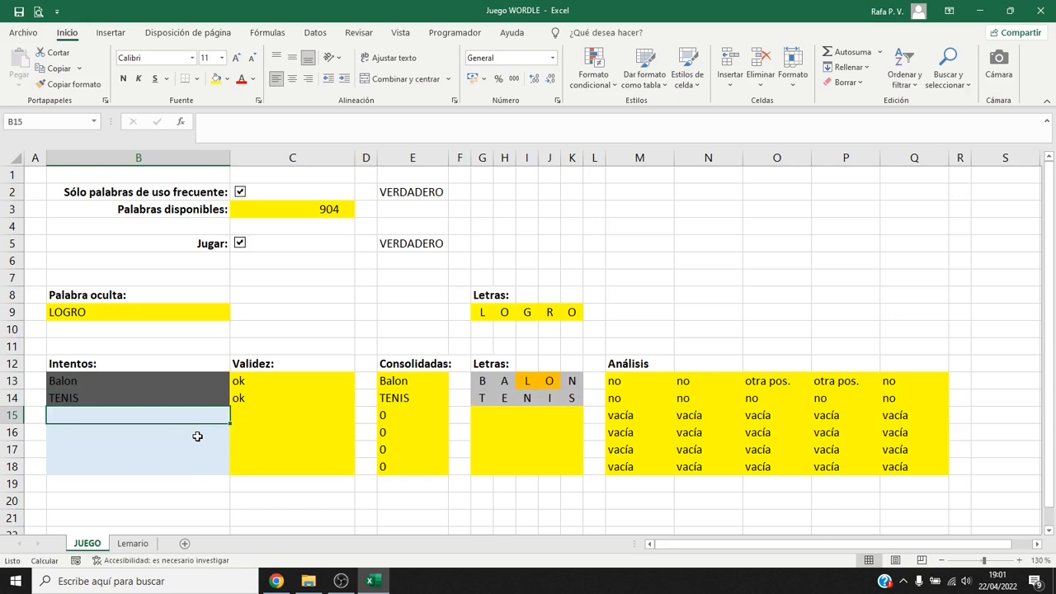
text(grupo)
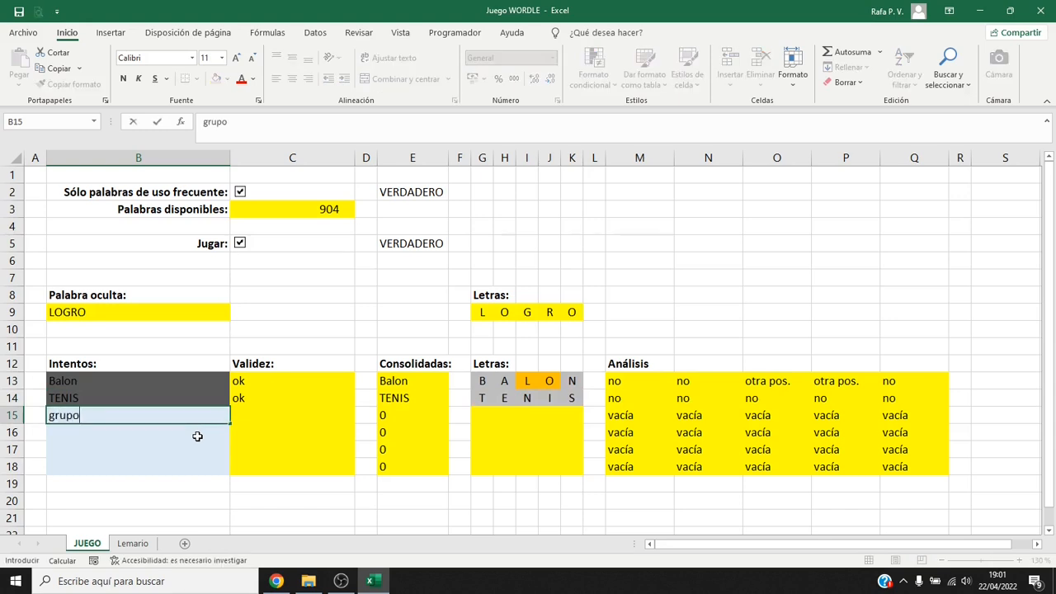
key(Return)
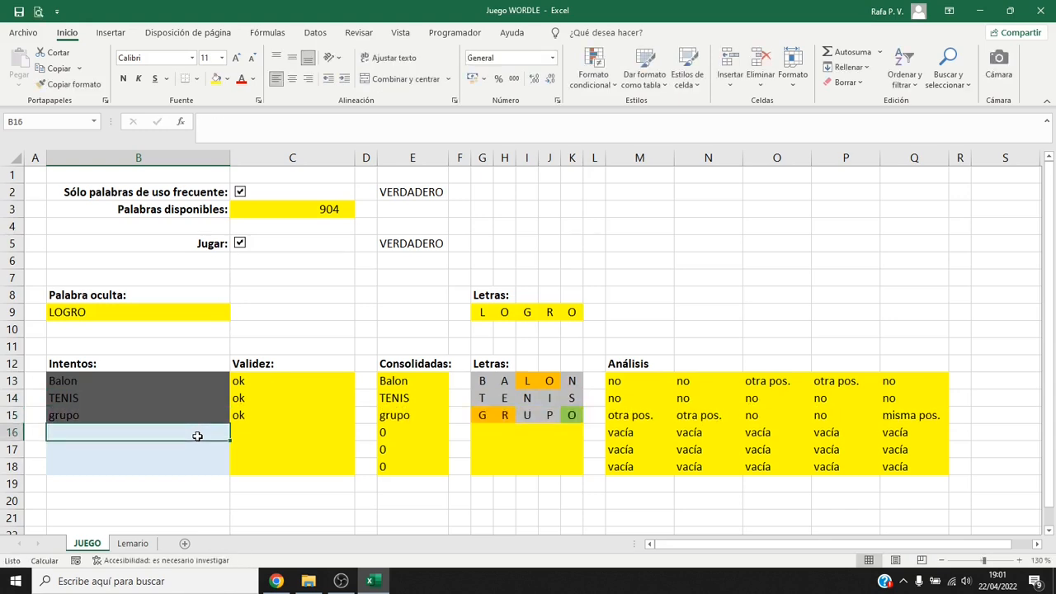
Clear the guesses in B13:B15 and switch Jugar off
key(Up)
key(Up)
key(Up)
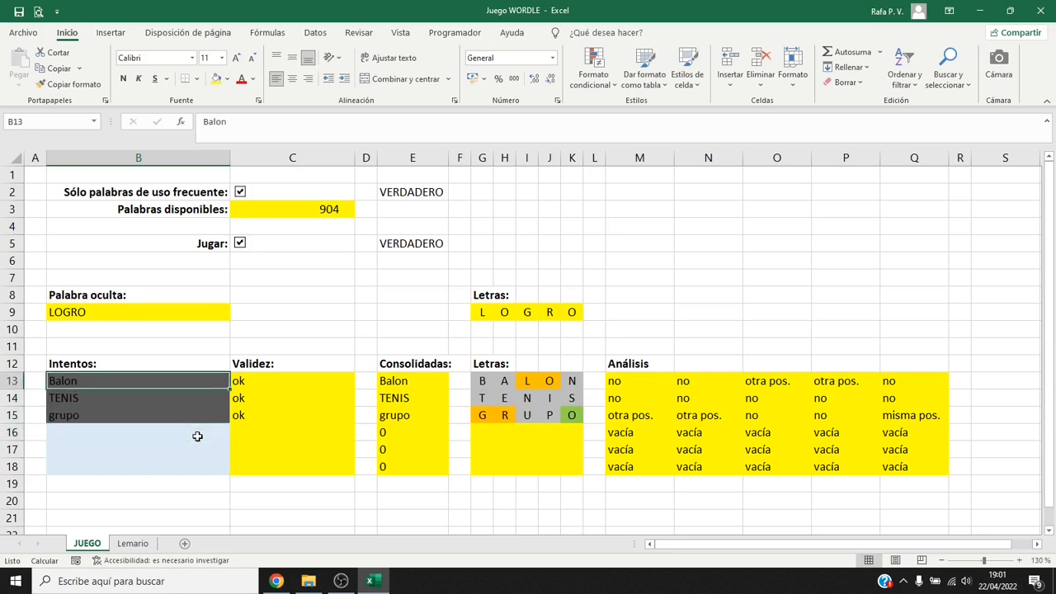
key(Delete)
key(shift+Down)
key(shift+Down)
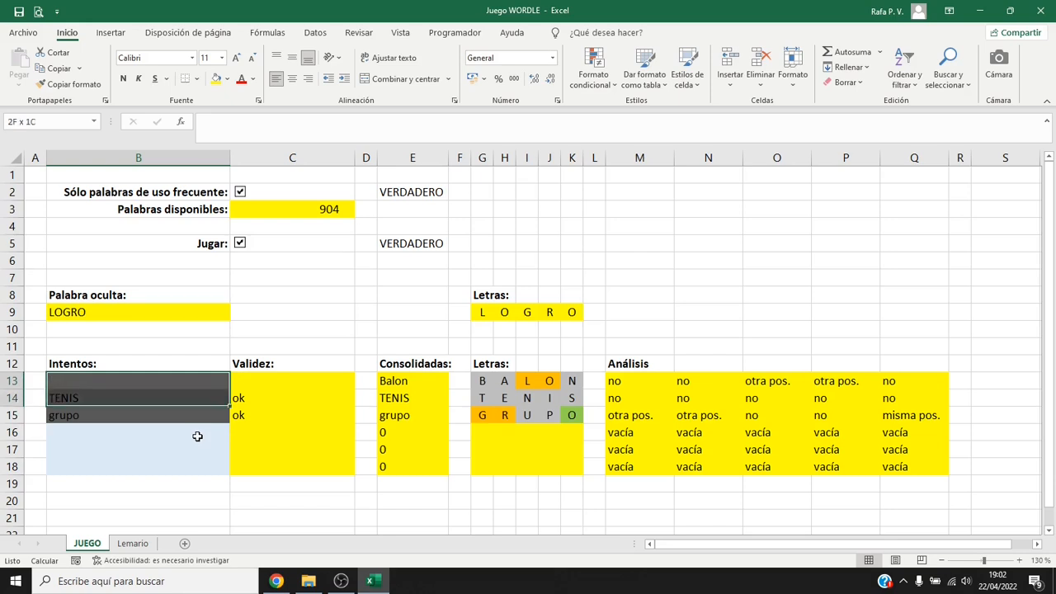
click(240, 244)
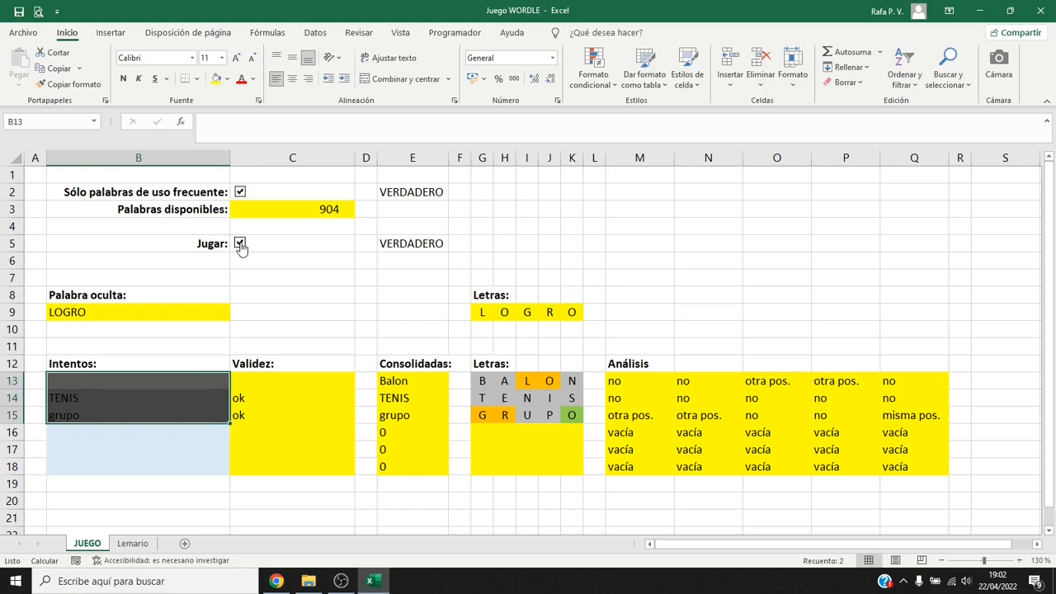
key(Delete)
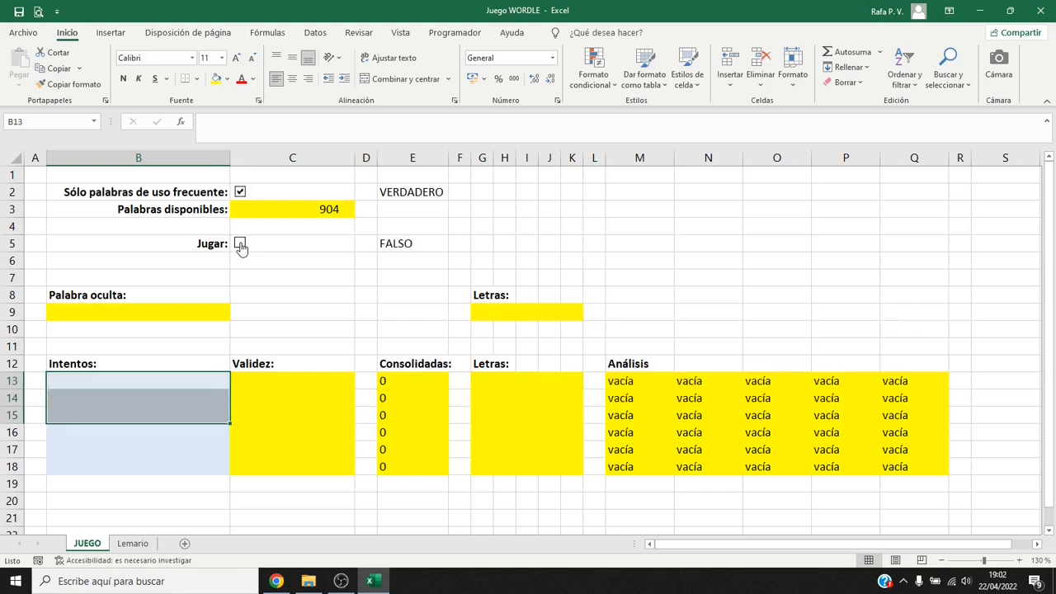
click(169, 379)
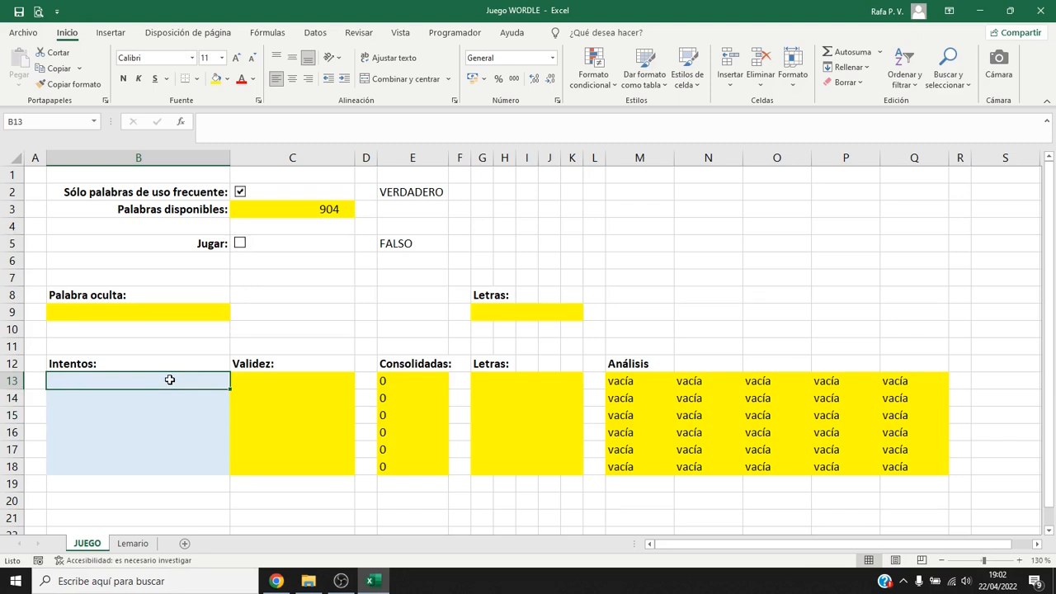
Add the heading "Acierto:" in S12, beside the Análisis block
click(994, 363)
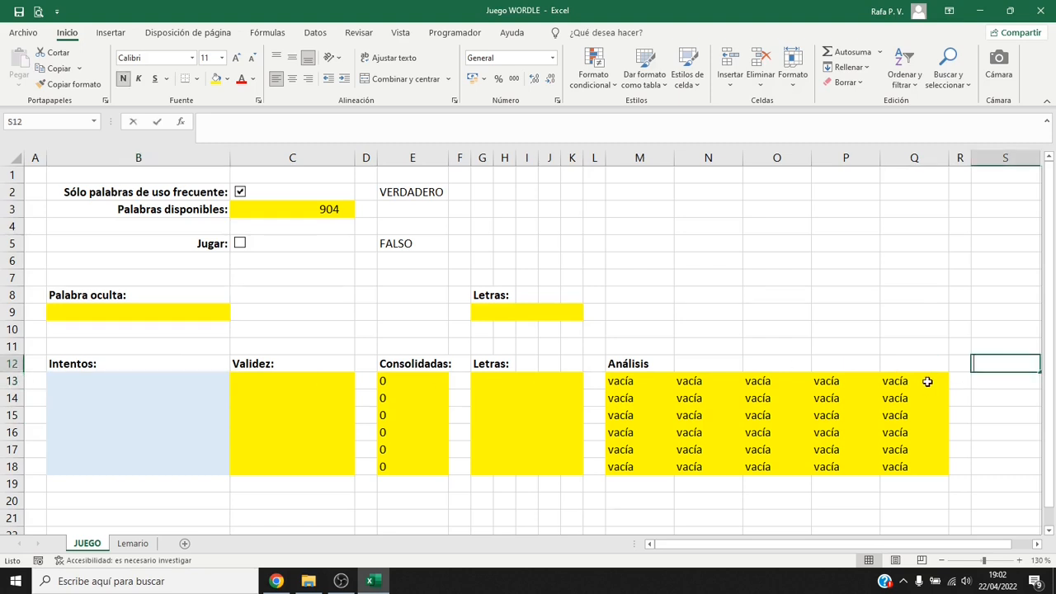
text(Acierto:)
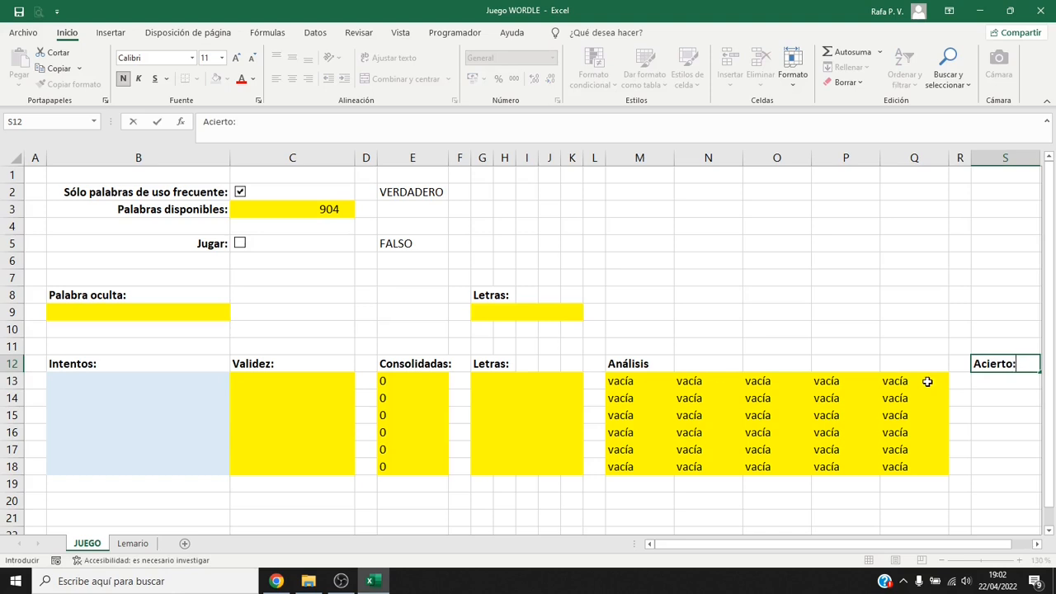
key(Return)
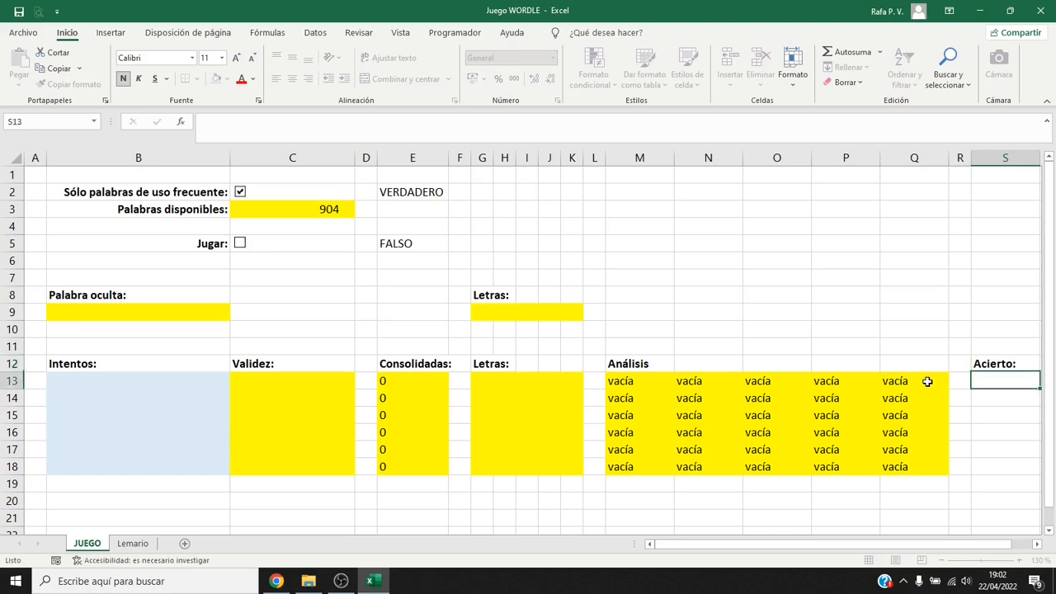
Start a formula in S13 that compares M13:Q13 with "misma pos."
text(=)
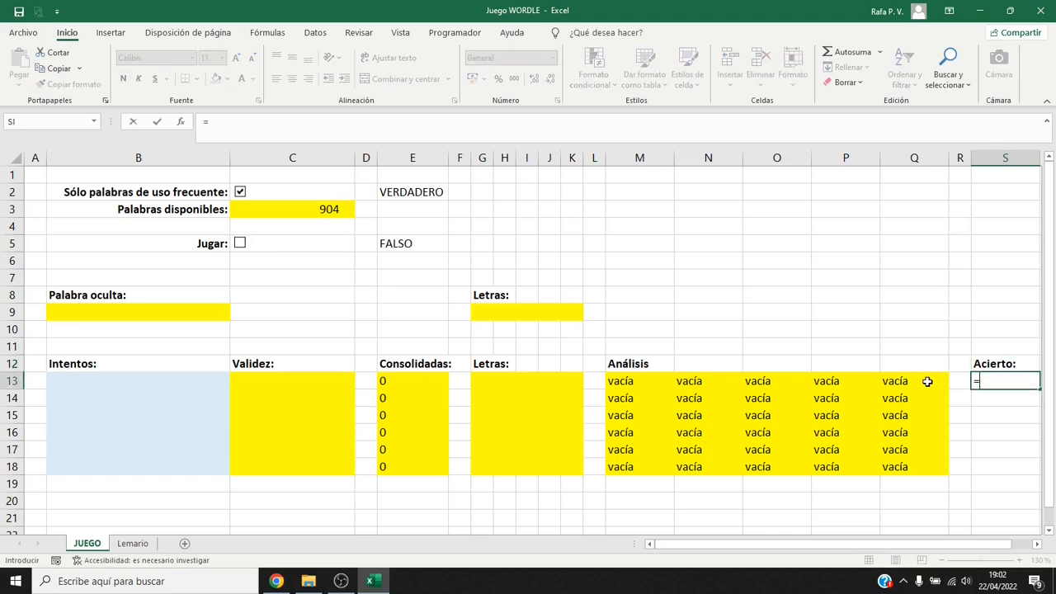
click(615, 380)
drag(723, 380, 934, 378)
text(=)
text("misma po)
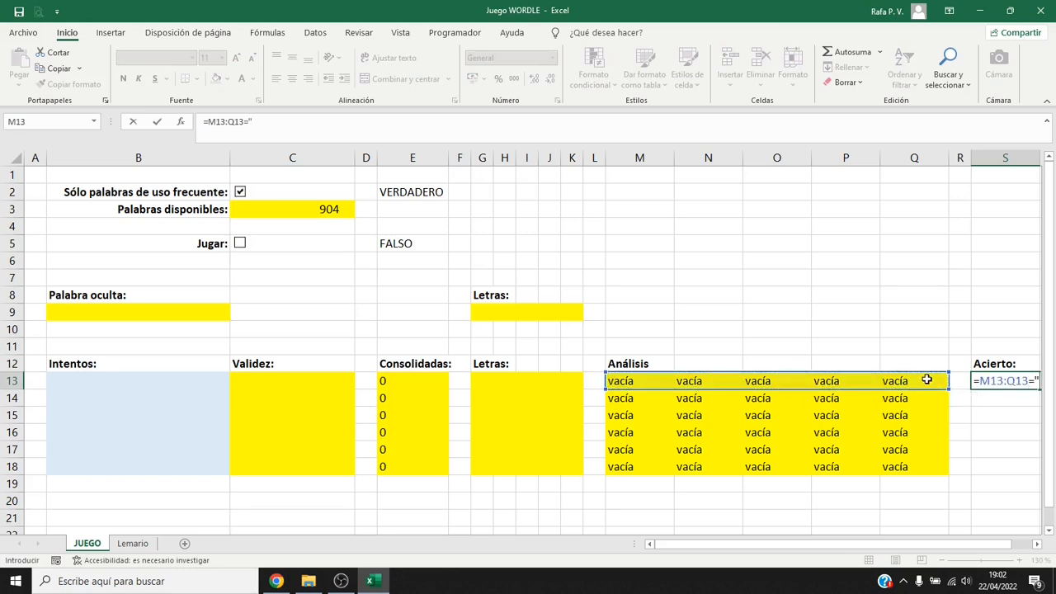
text(s.")
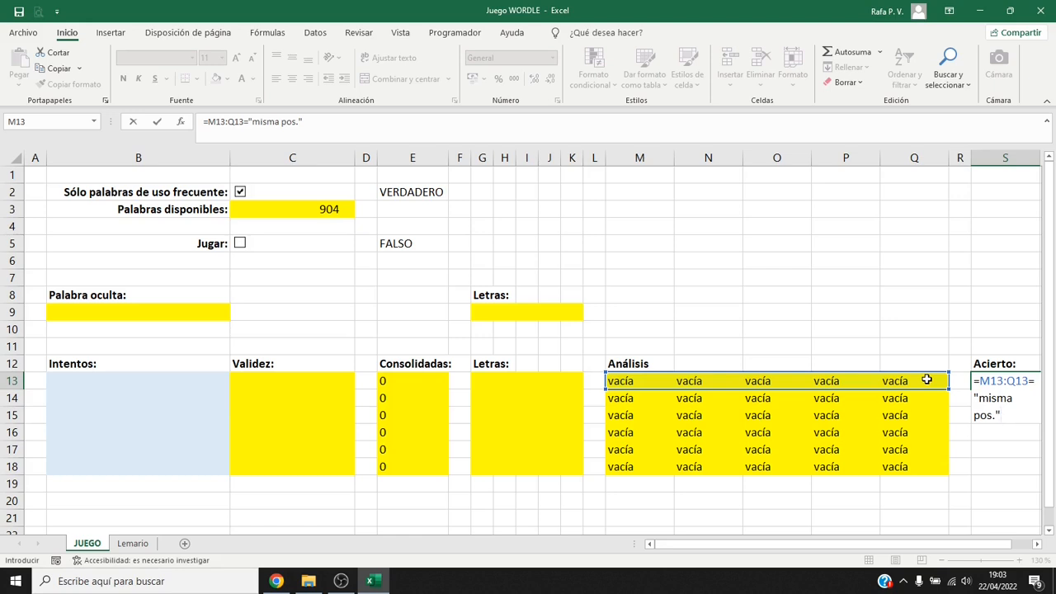
Complete S13 as the array formula =PRODUCTO((M13:Q13="misma pos.")*1)
click(980, 383)
text(()
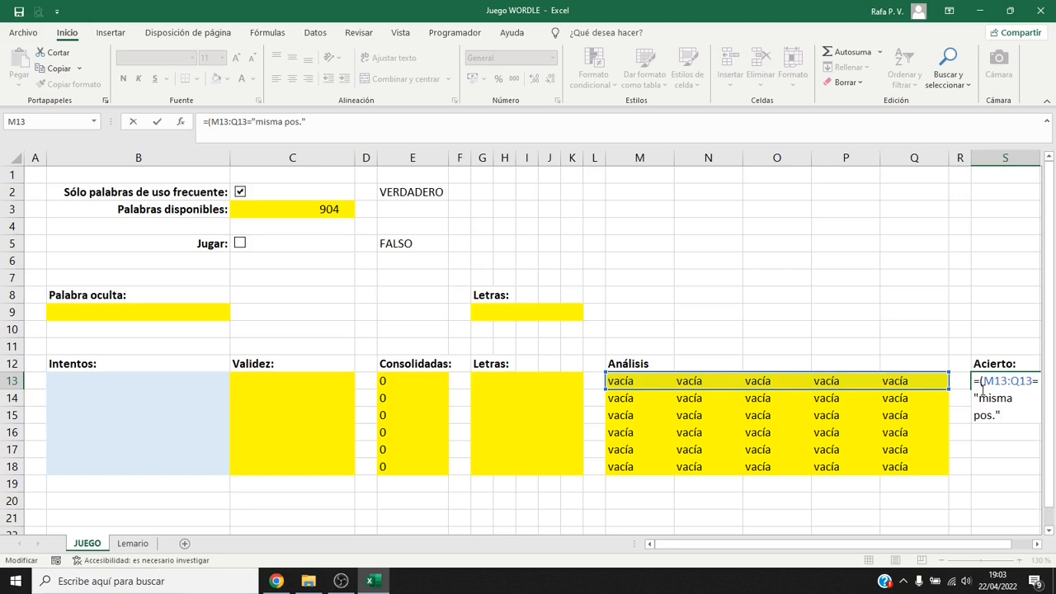
click(1006, 415)
text()*1)
text(PRODUCTO)
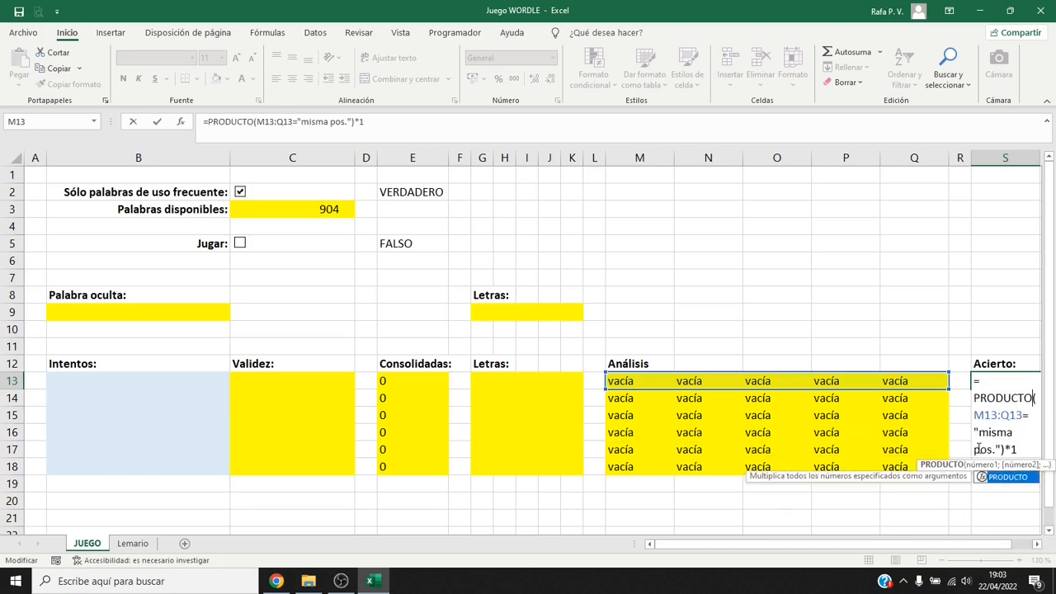
text(()
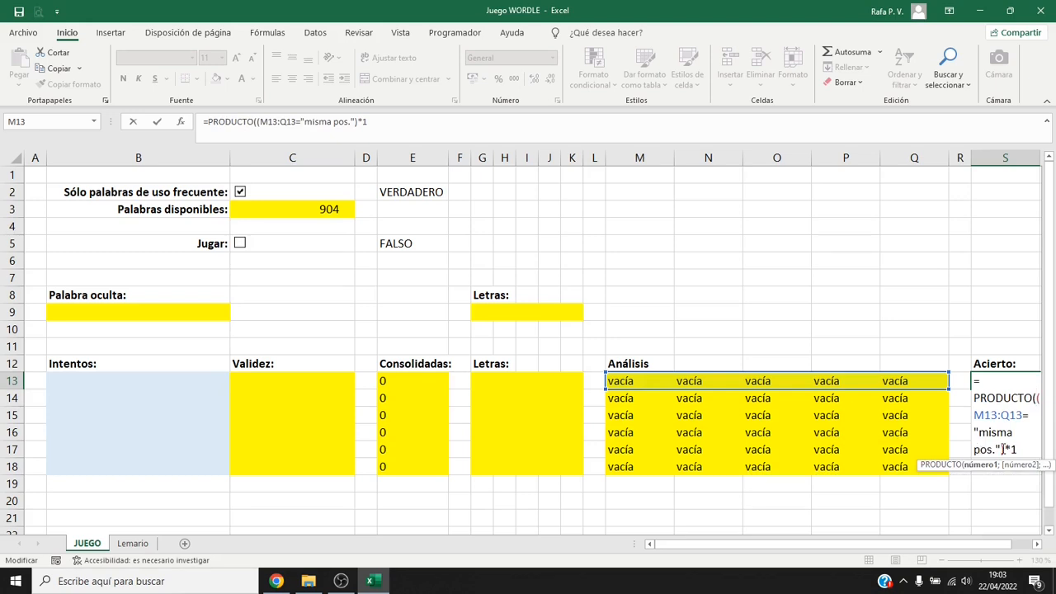
text())
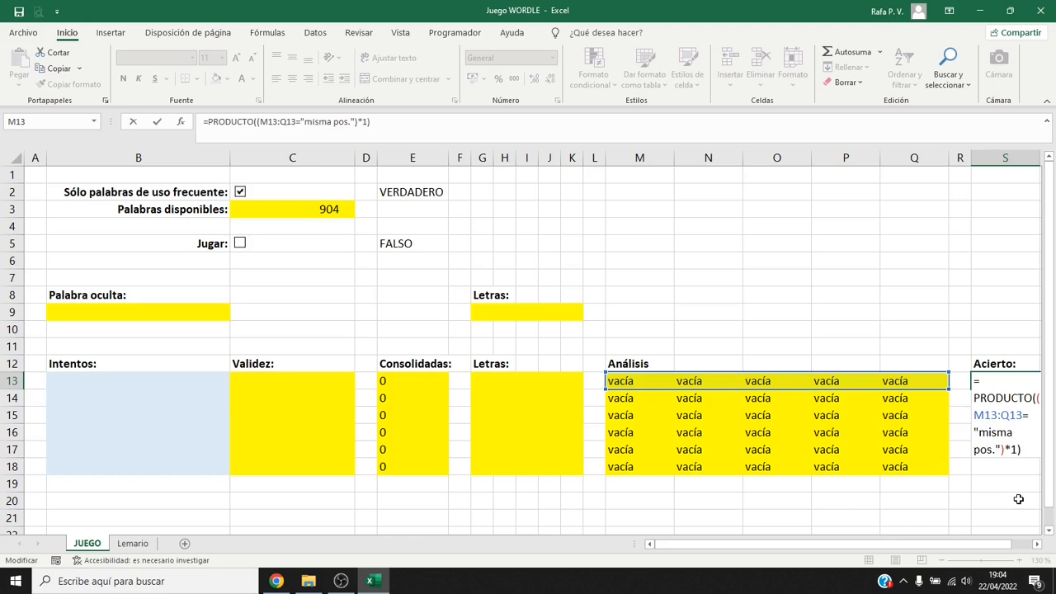
key(ctrl+shift+Return)
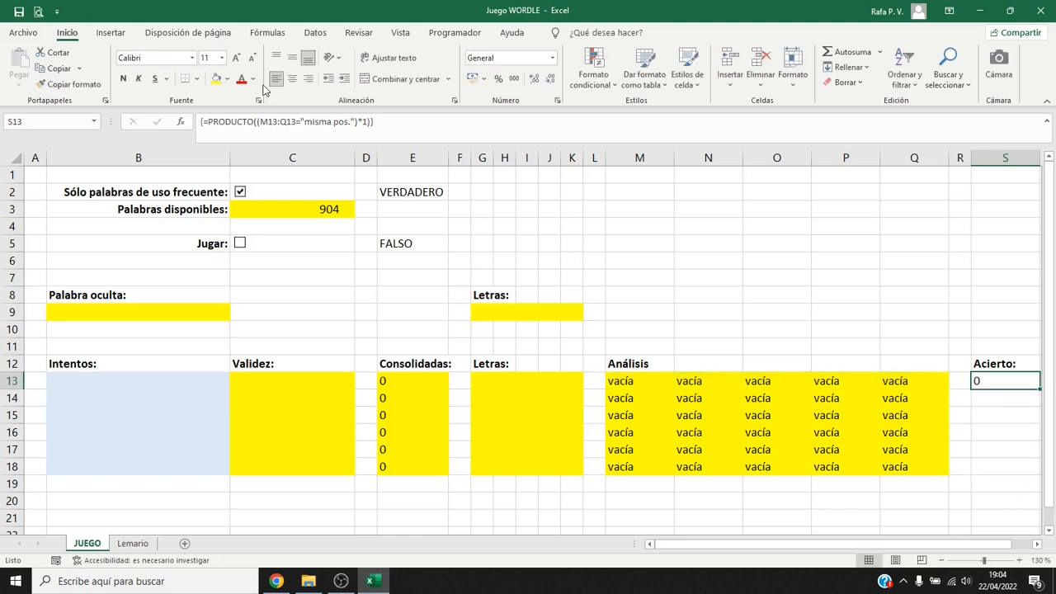
Fill S13 with yellow and copy its formula down to S18
click(217, 80)
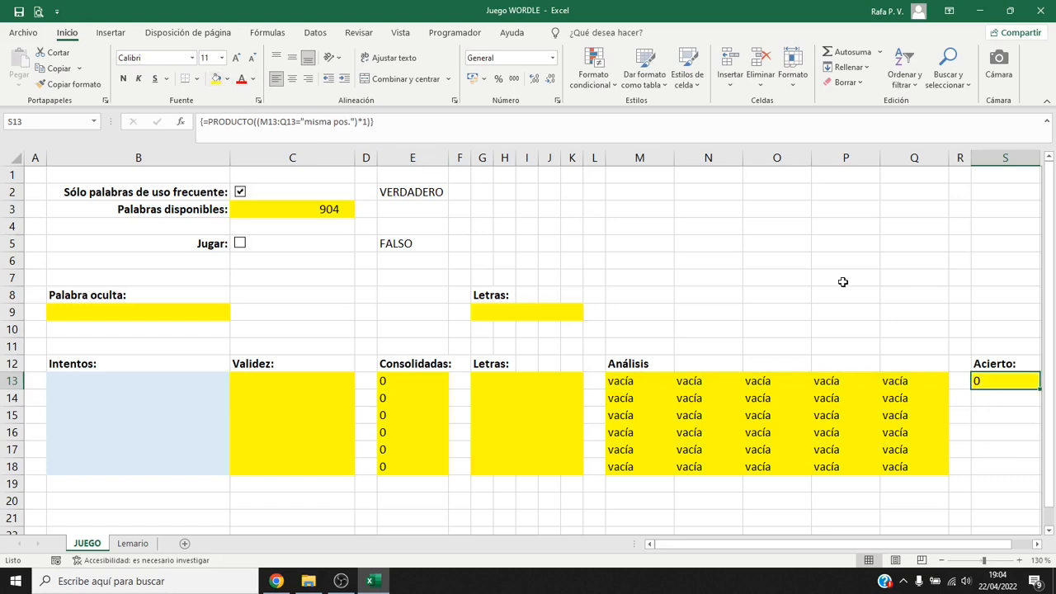
drag(1040, 385, 1036, 470)
click(1028, 467)
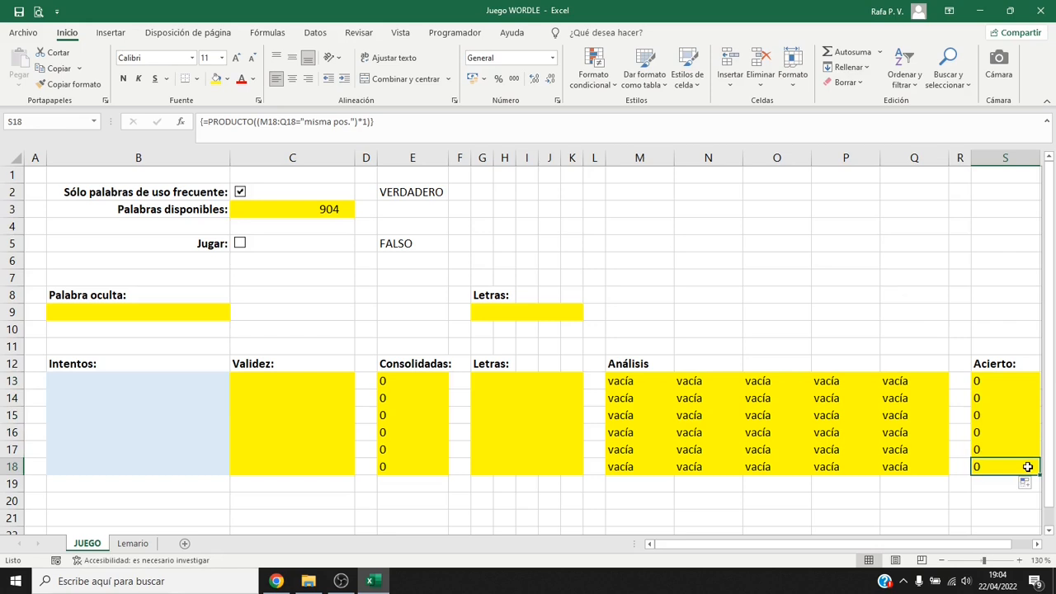
Add the heading "Estado del juego:" in B20, below the guesses block
click(204, 499)
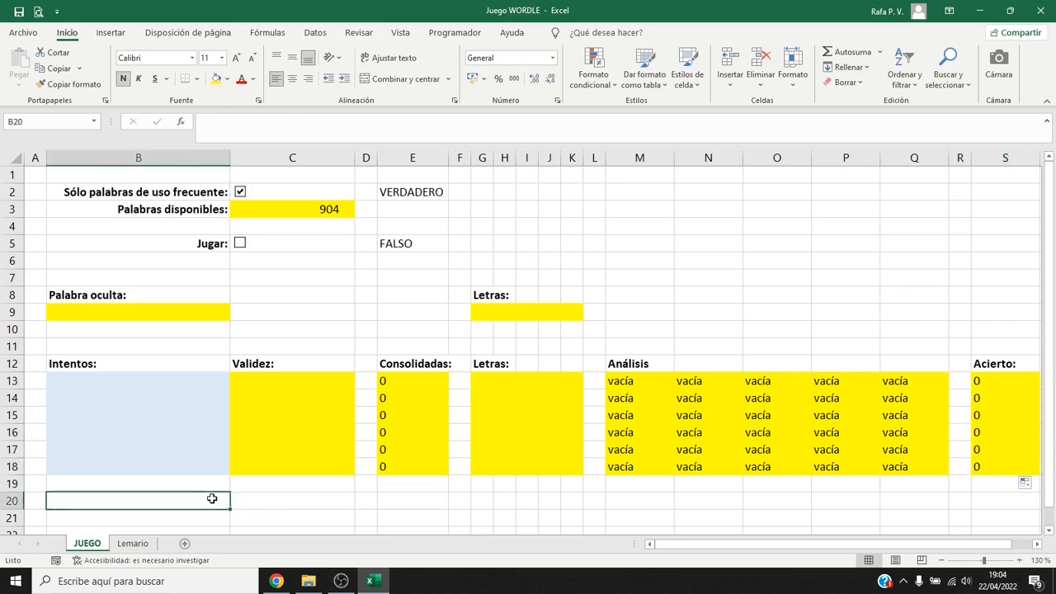
text(Estado del )
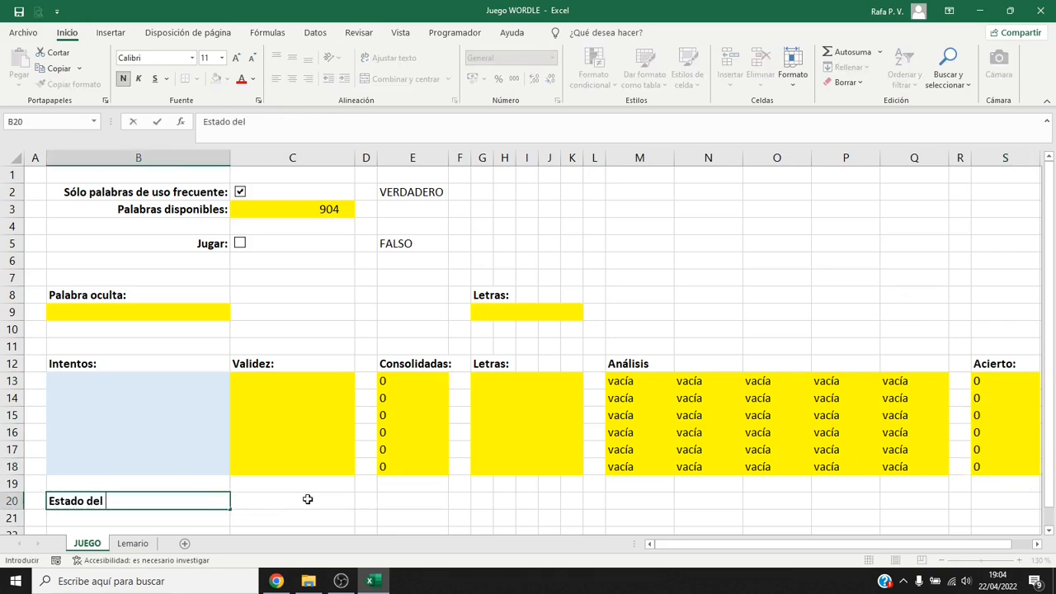
text(juego:)
key(Return)
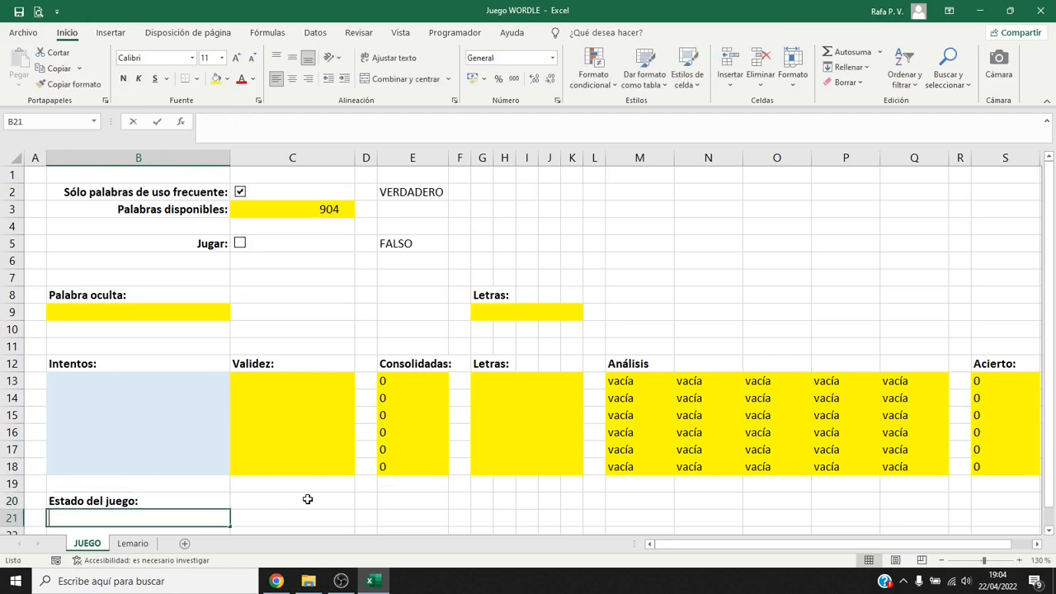
Start a SI formula in B21 that returns "¡Enhorabuena! ¡Lo conseguiste!" when SUMA(S13:S18)>0
text(=SI(SUMA)
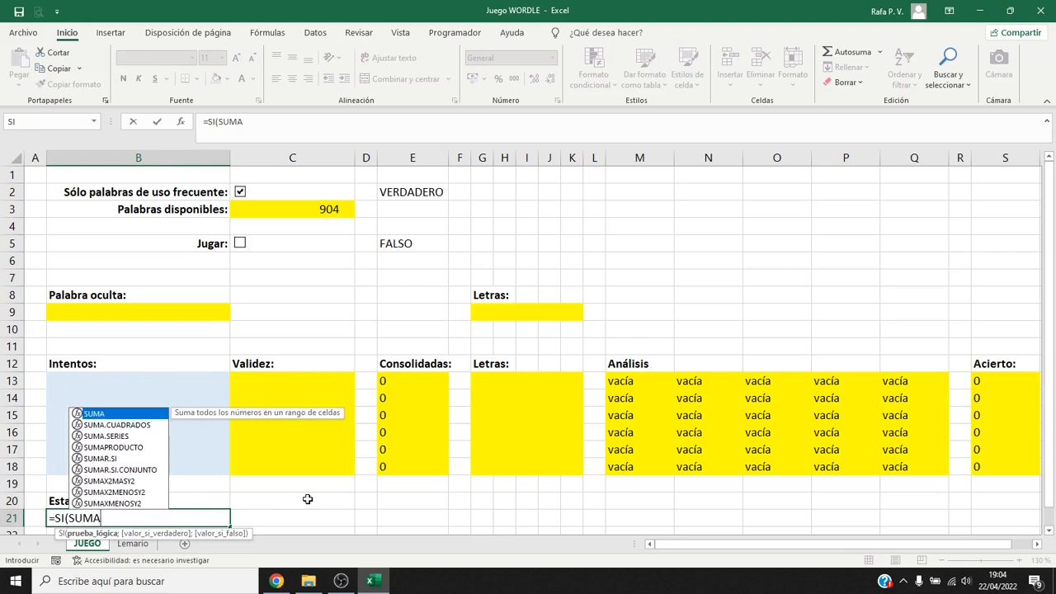
text(()
drag(1010, 381, 1013, 469)
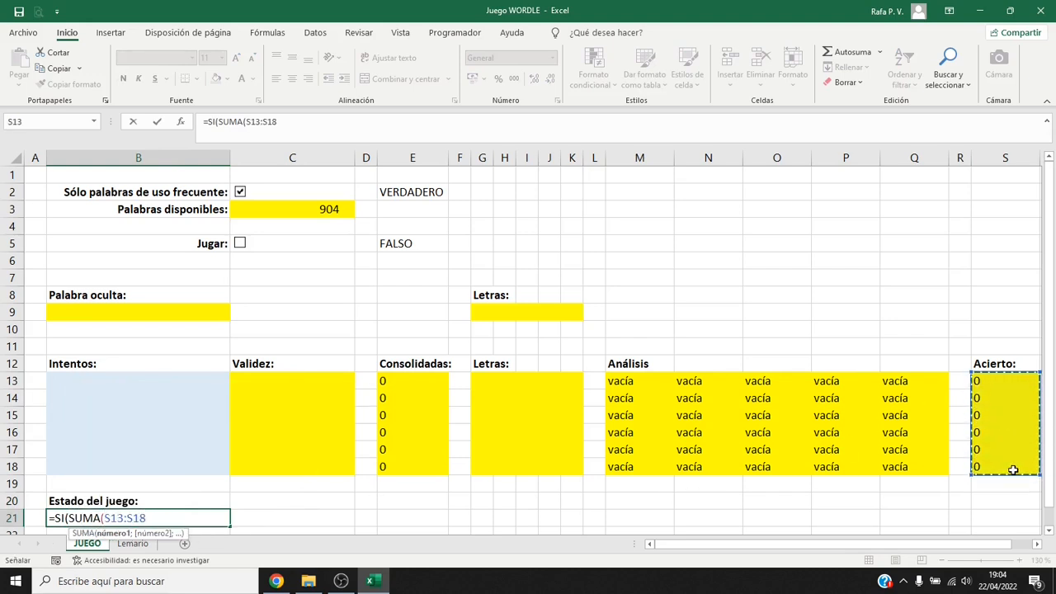
text()>0;"¡Enhorabuena! ¡Lo conseguiste!")
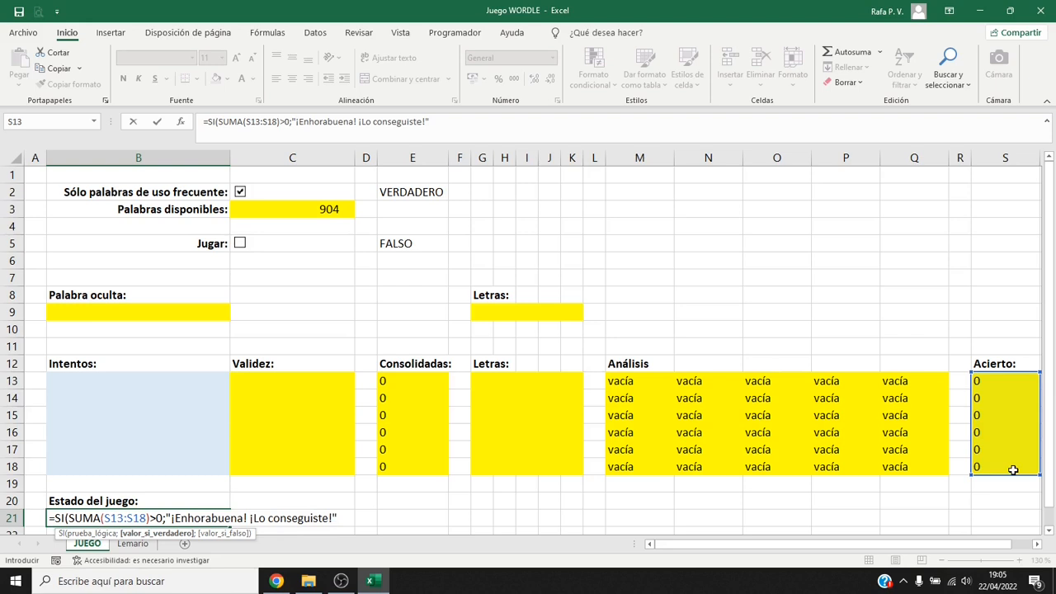
Nest a second SI in the B21 formula with the condition Y(SUMA(S13:S18)=0;CONTAR.SI(E13:E18;"<>0")=6)
text(;SI(Y()
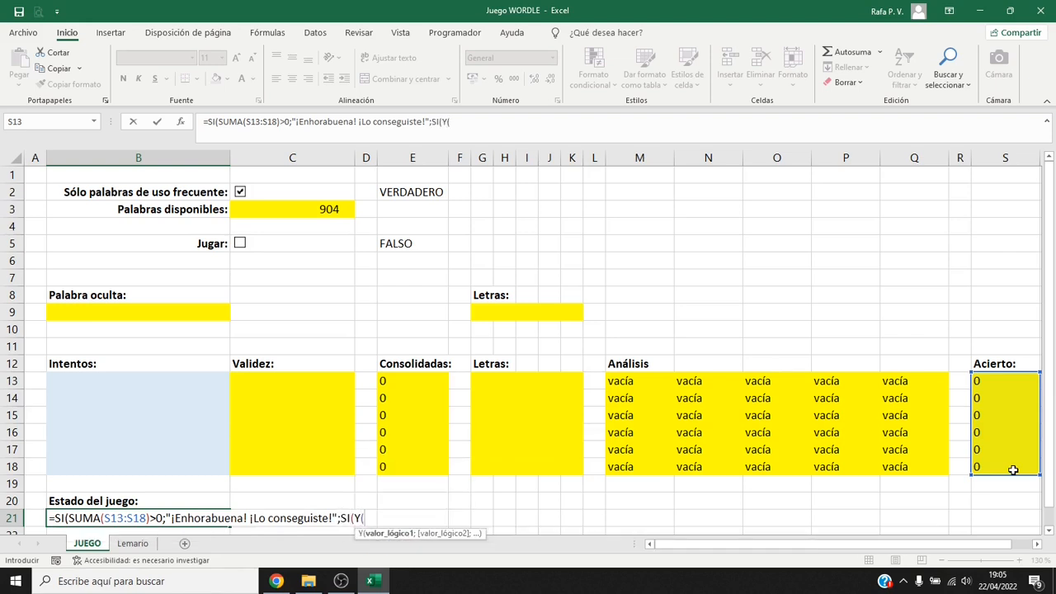
text(SUMA()
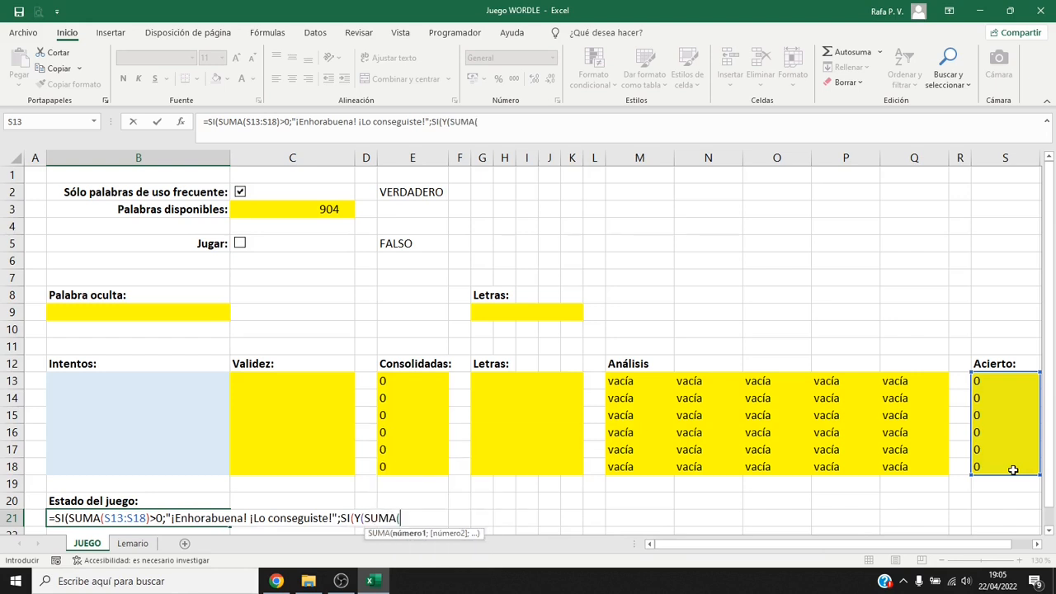
drag(986, 381, 996, 462)
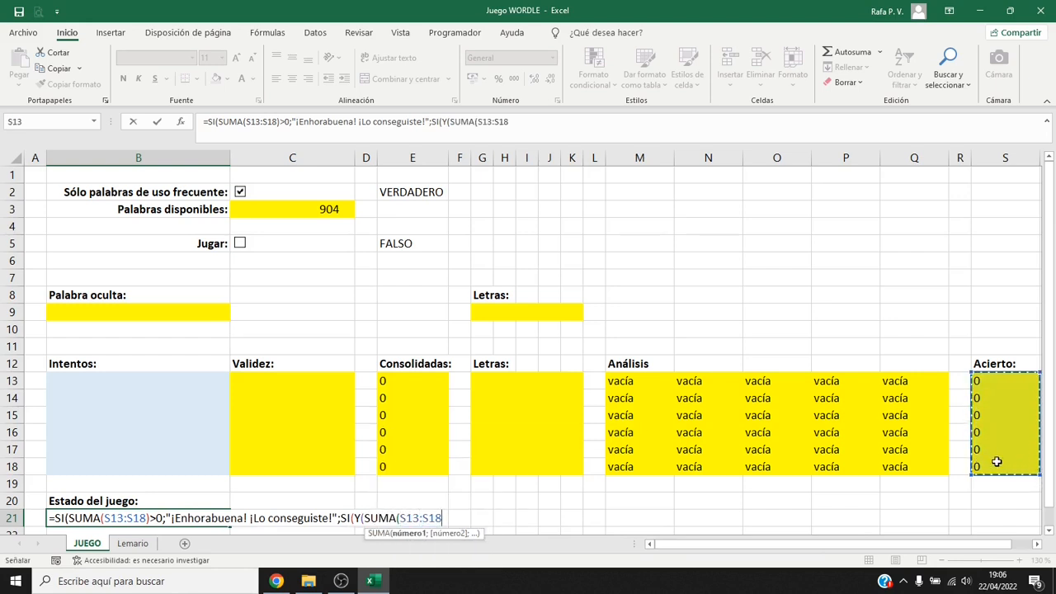
text()=)
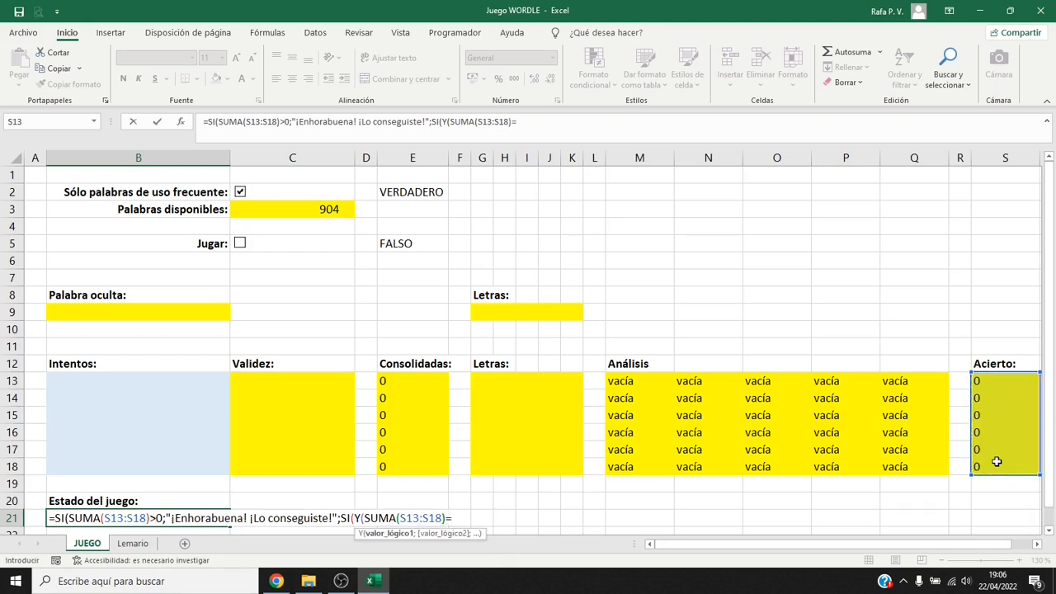
text(0;C)
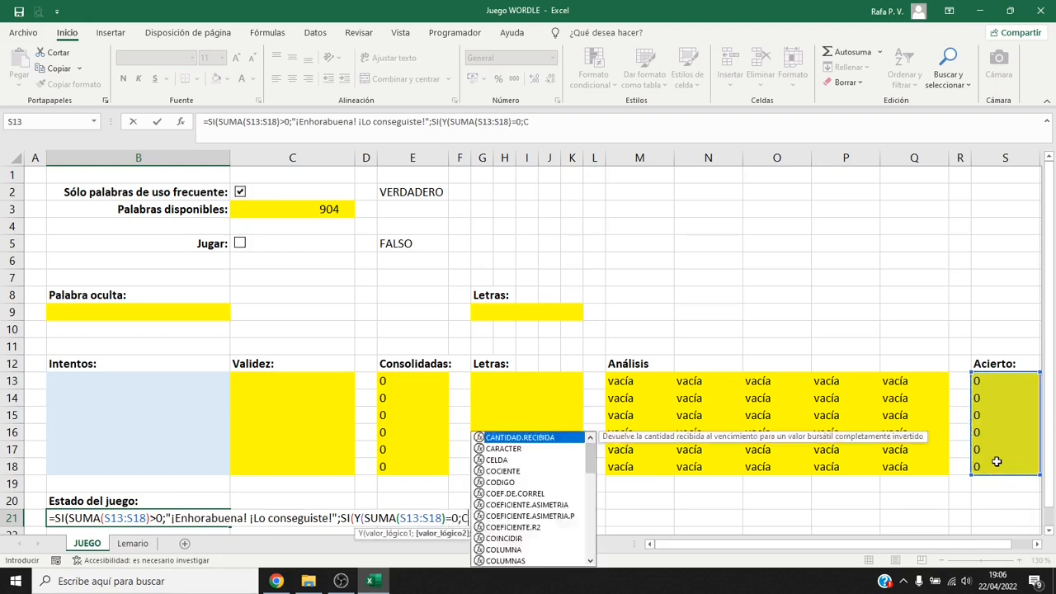
text(ONTAR.SI()
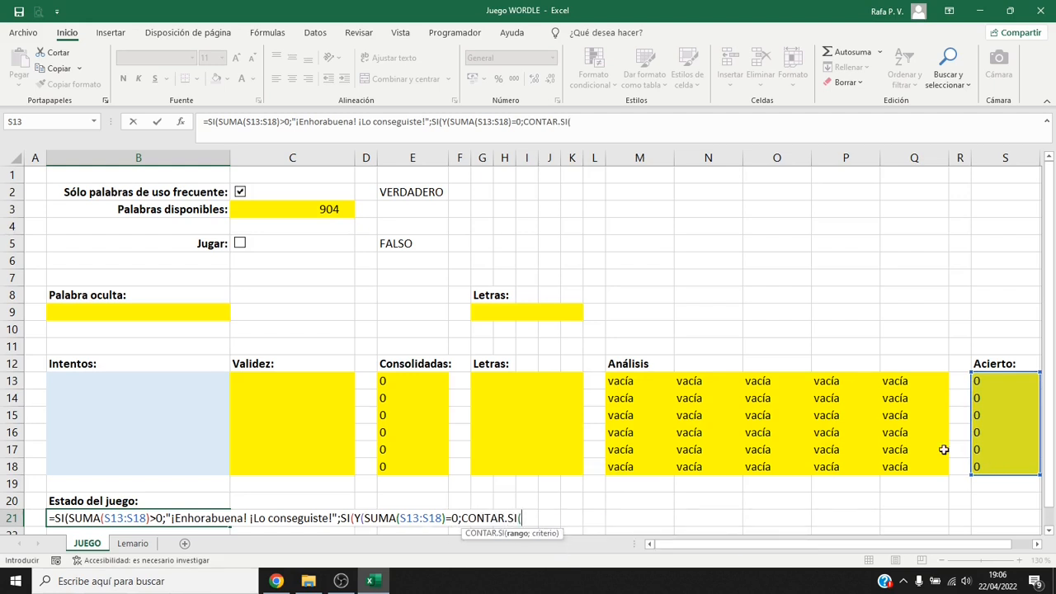
drag(405, 381, 402, 458)
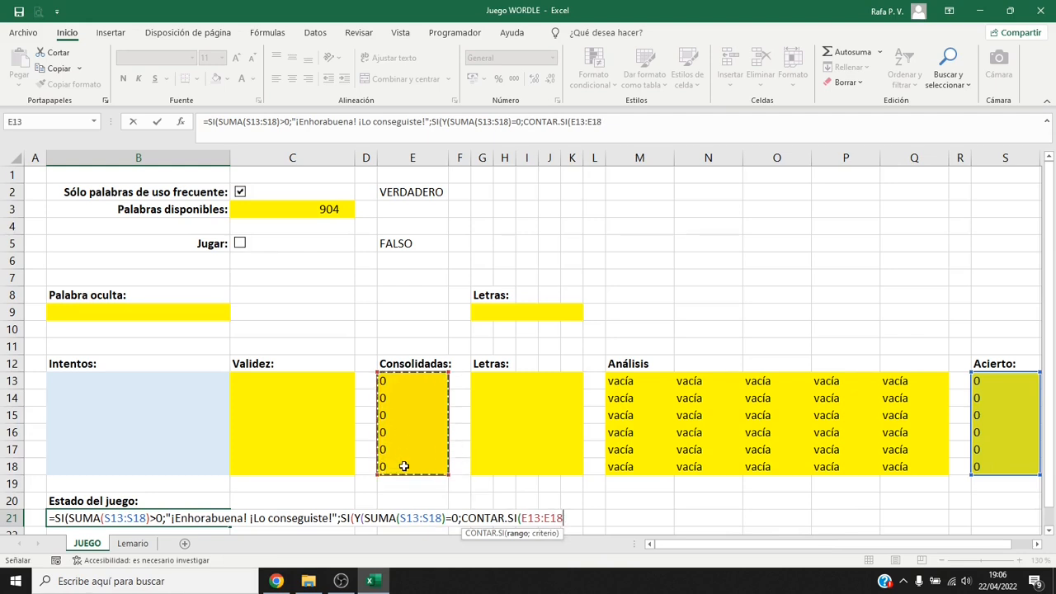
text(;"<>0)
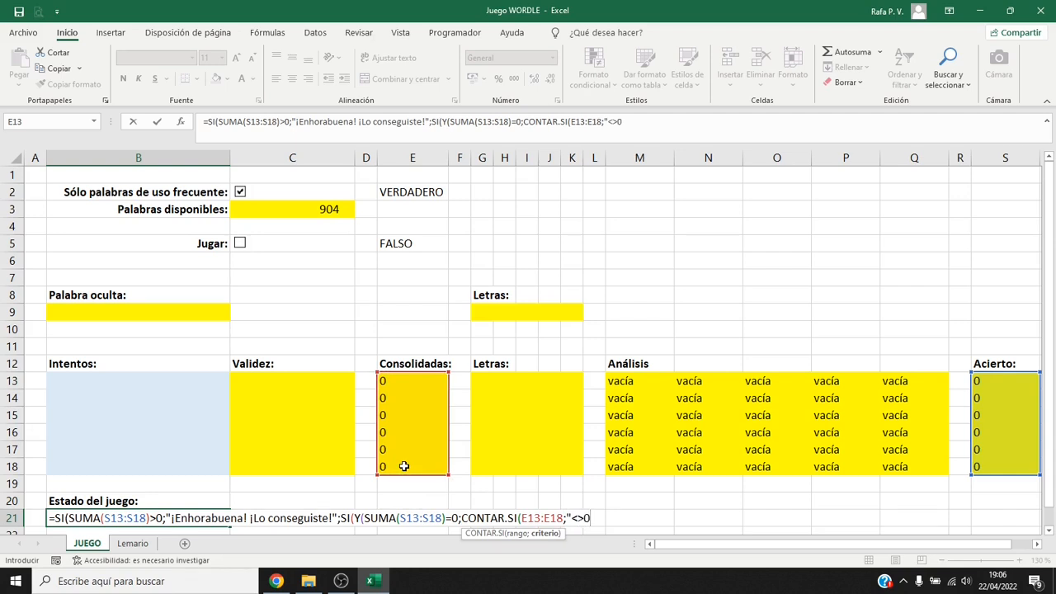
text(")=6)
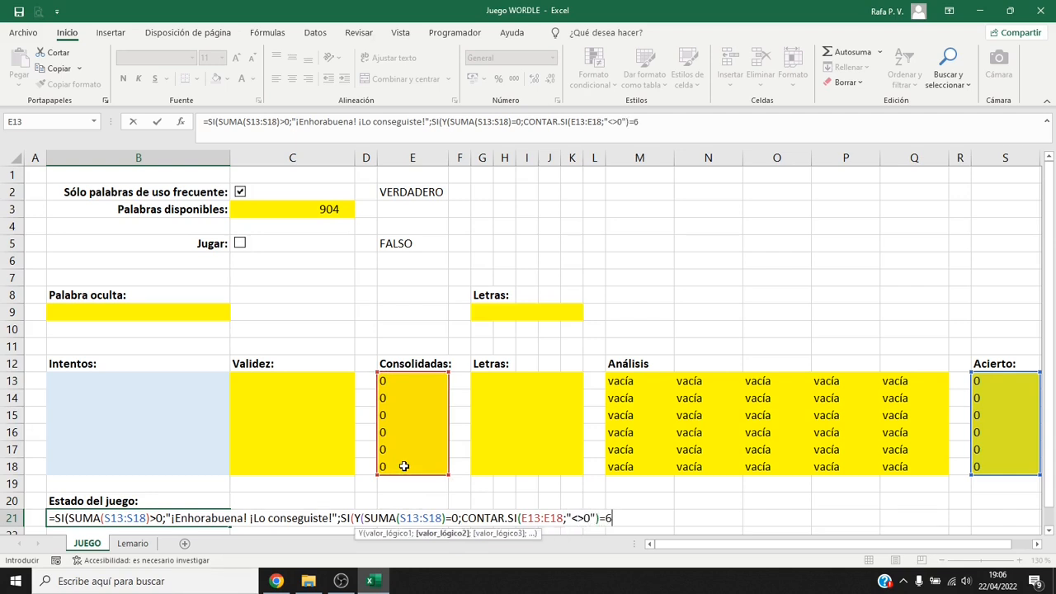
text())
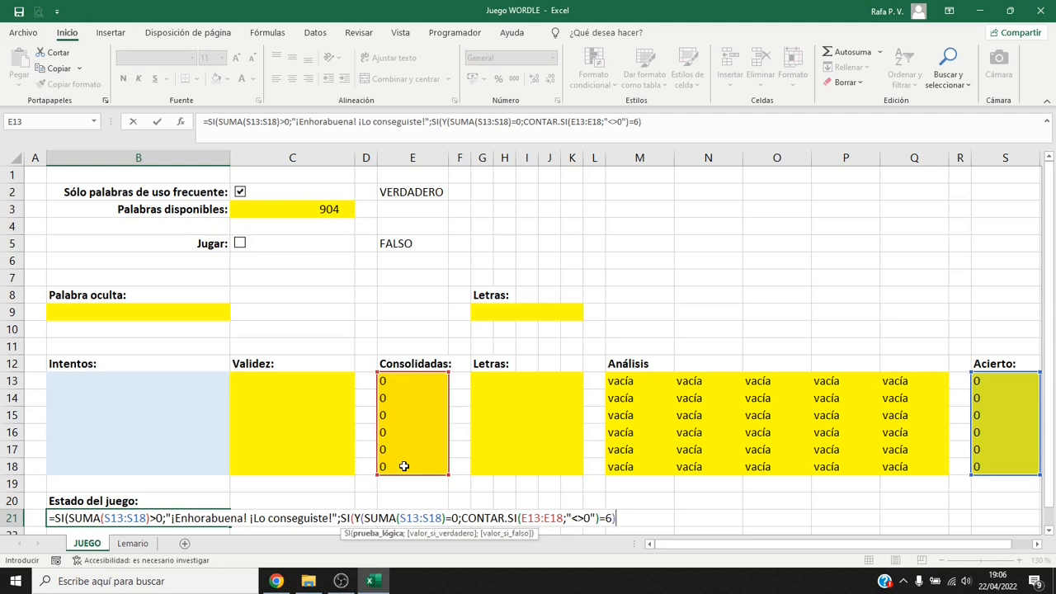
Give the nested SI the results "Has perdido. La palabra oculta era "&B9&"." and "Sigue probando...", closing both functions
text(;"Has perdido. La pala)
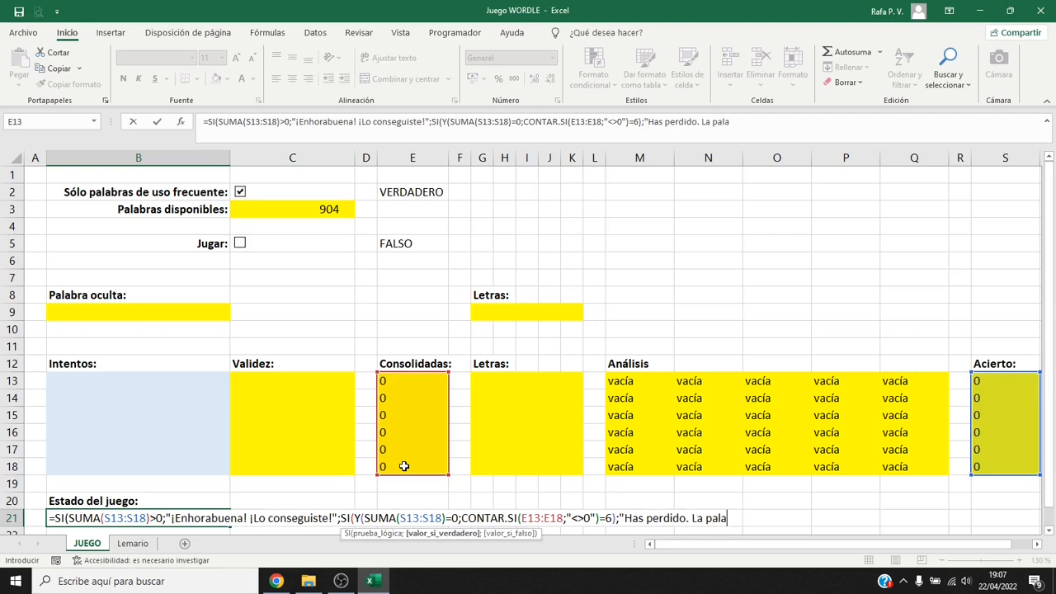
text(bra oculta era)
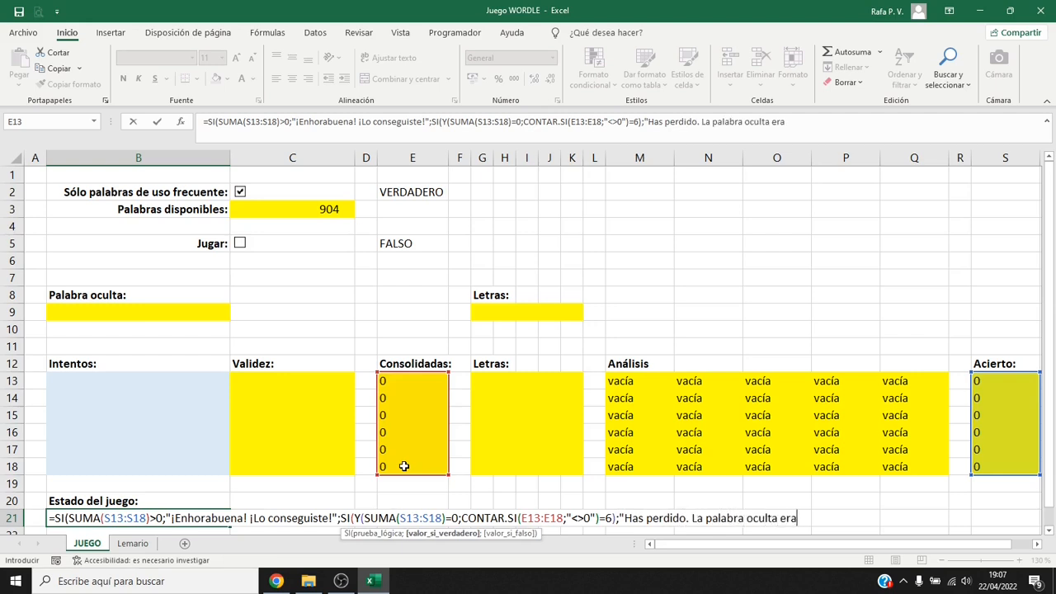
text( "&)
click(217, 309)
text(&".")
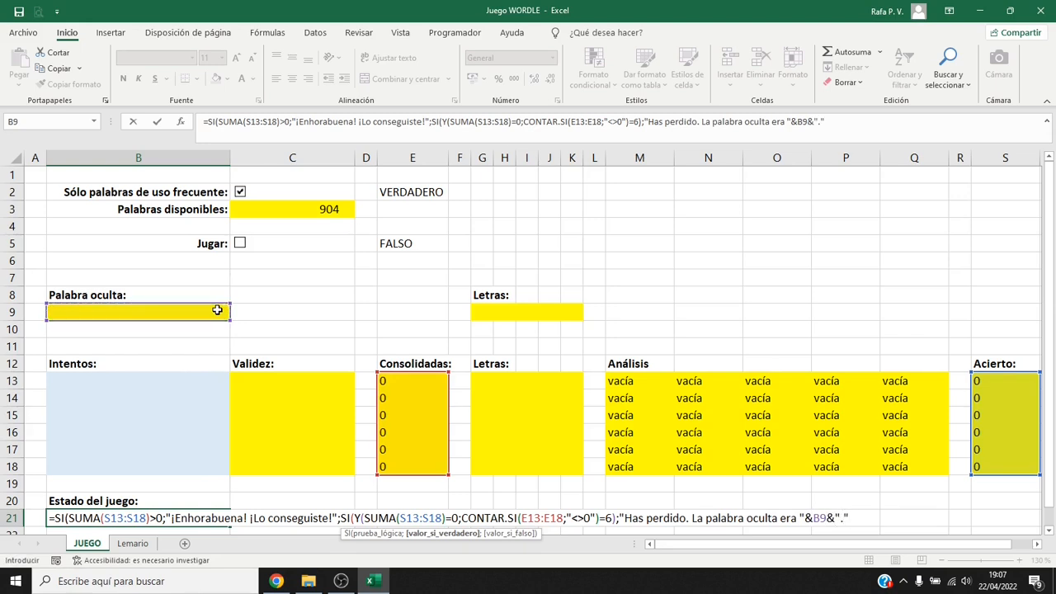
text(;"Sigue probando..."))
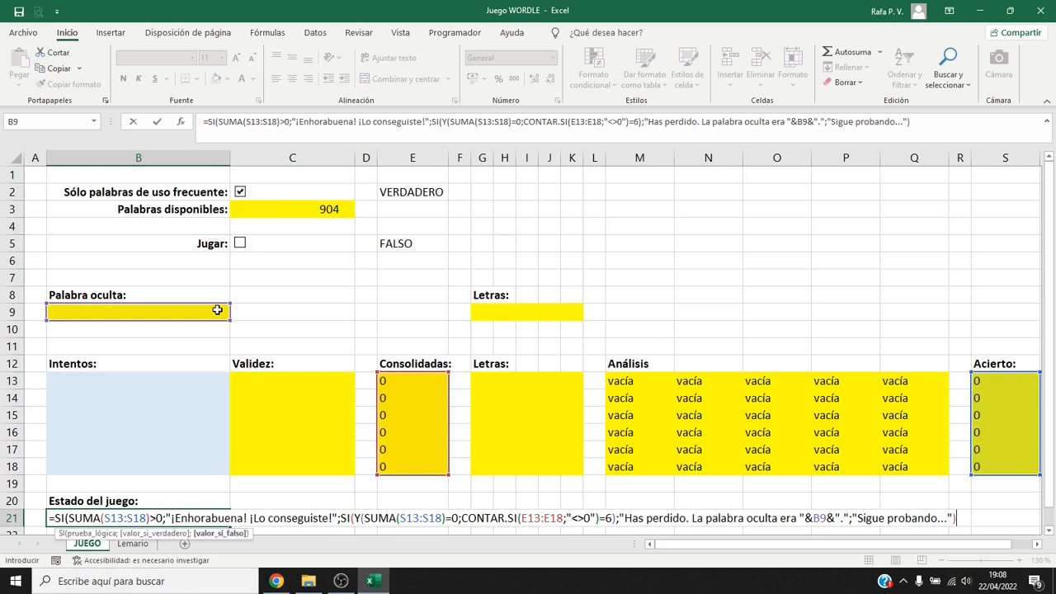
text())
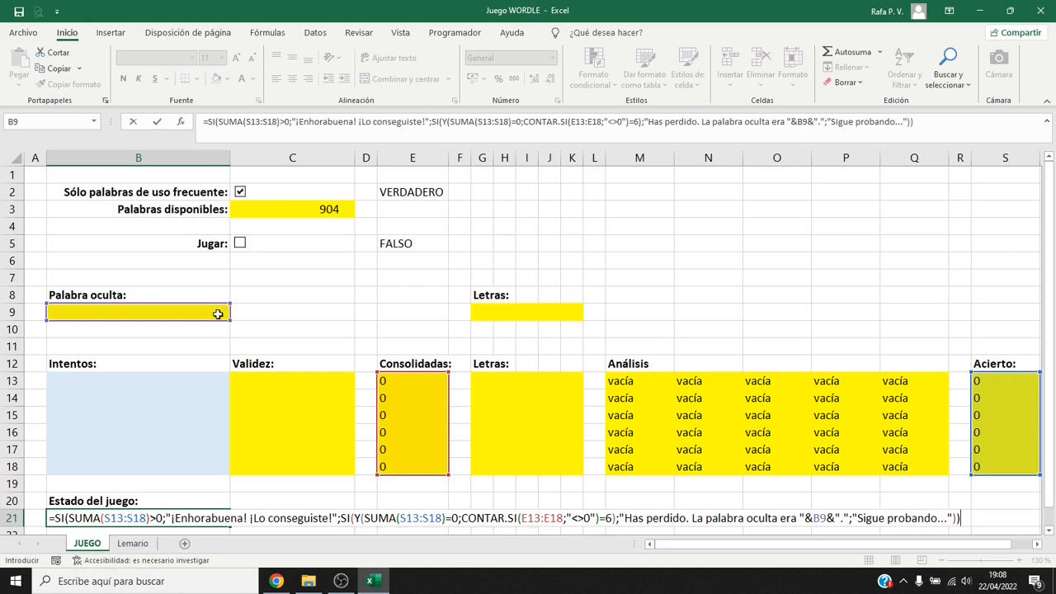
Wrap the B21 formula in an outer SI that returns "Activa el juego para empezar." when E5=FALSO
click(59, 520)
text(SI()
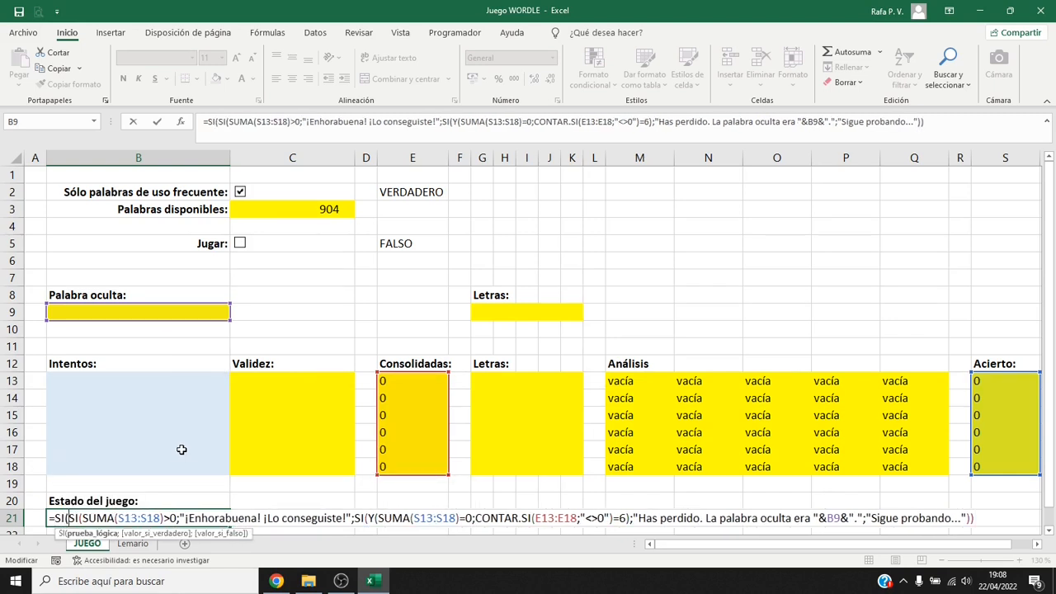
click(394, 245)
text(=FALSO)
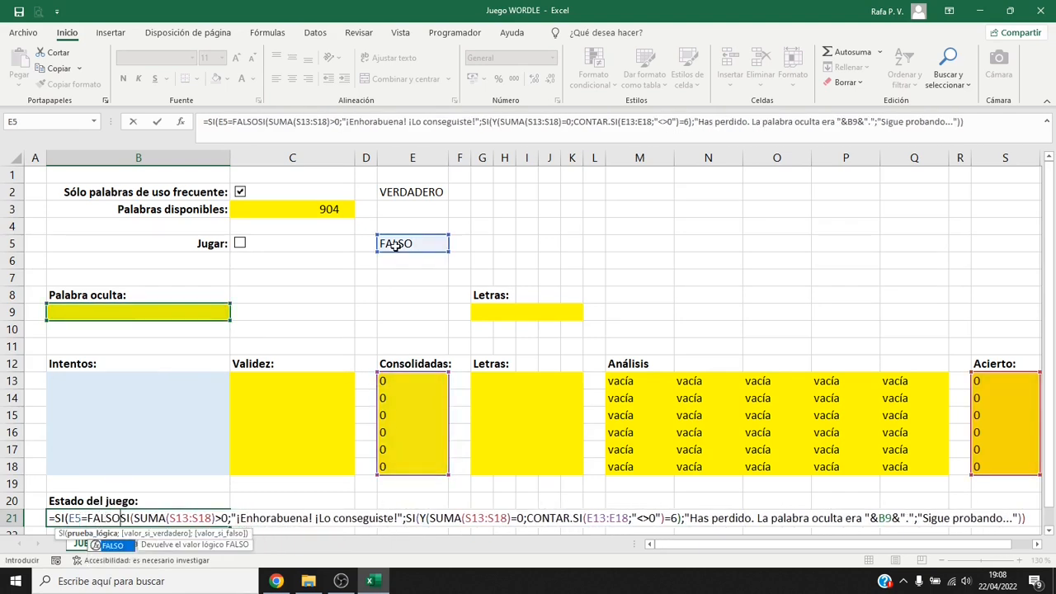
text(;")
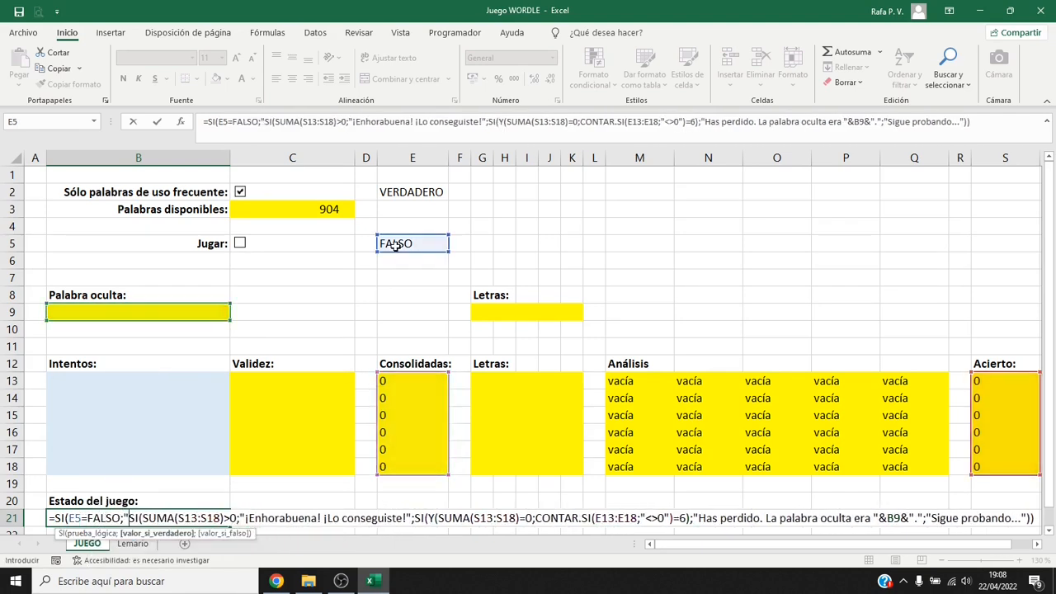
text(Activa el )
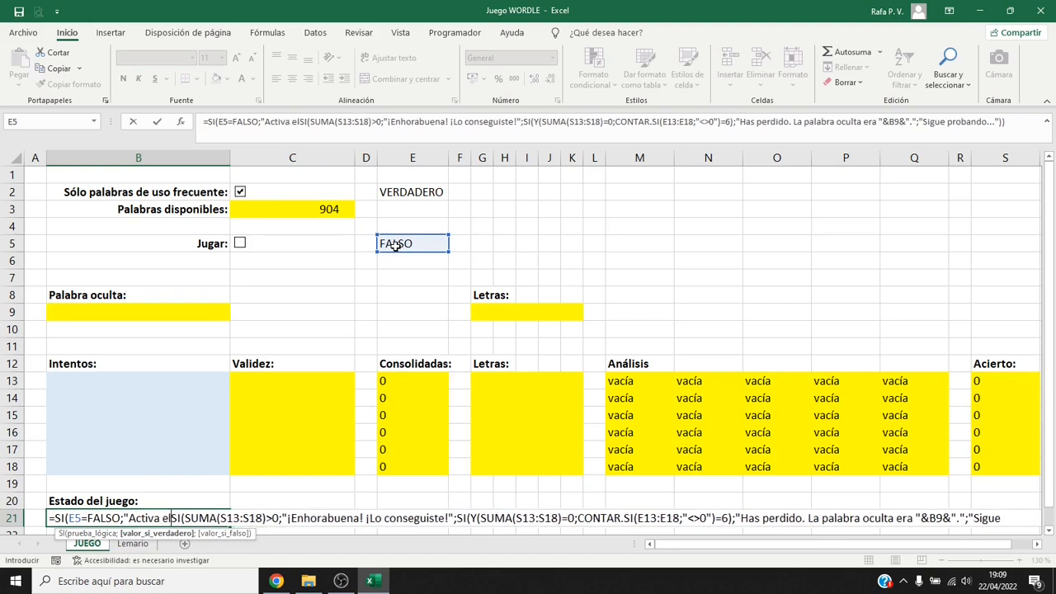
text(juego para empezar.)
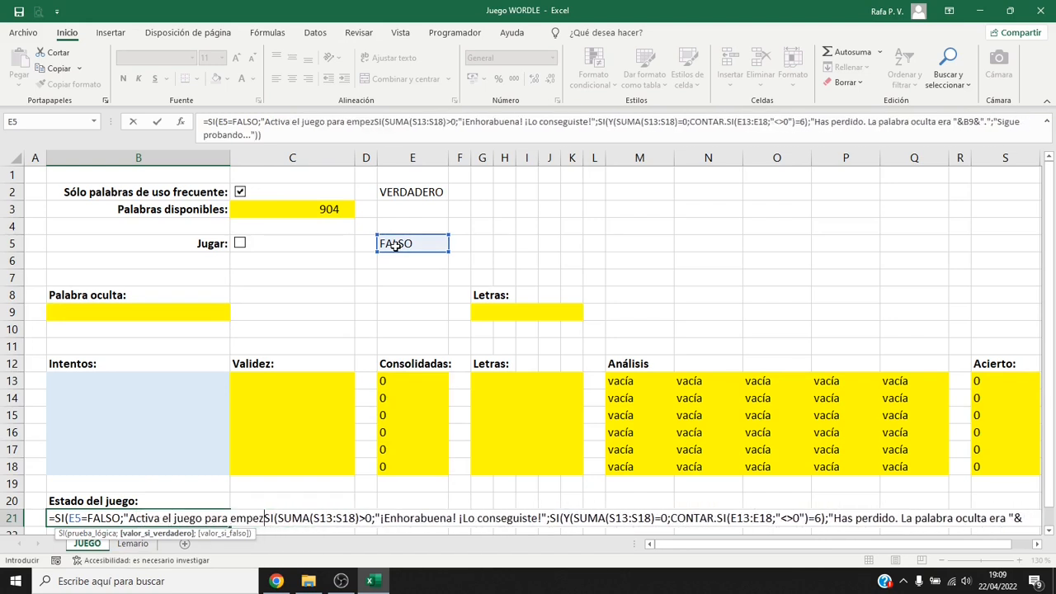
text(")
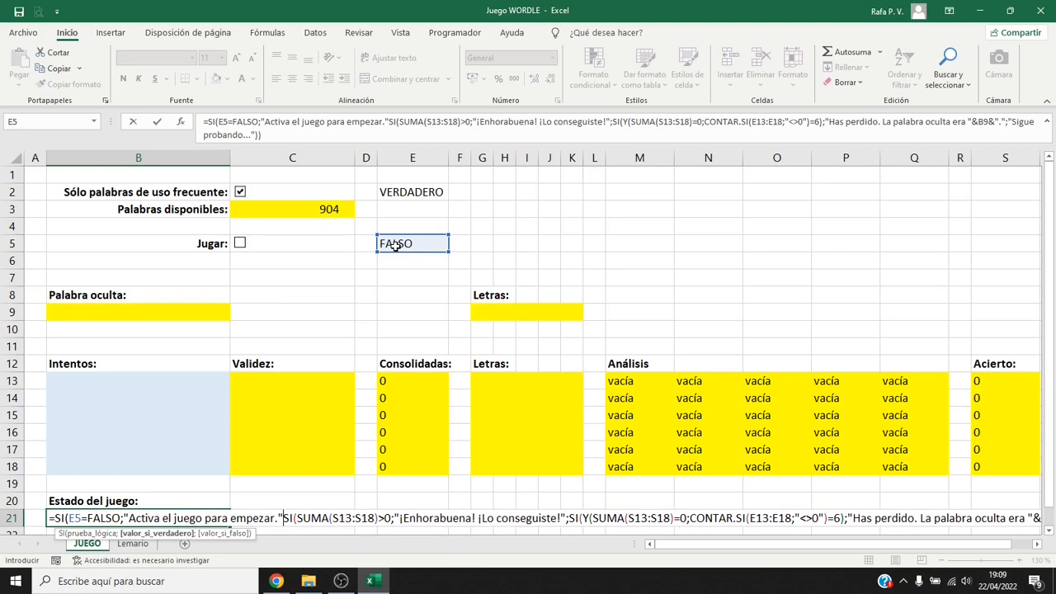
text(;)
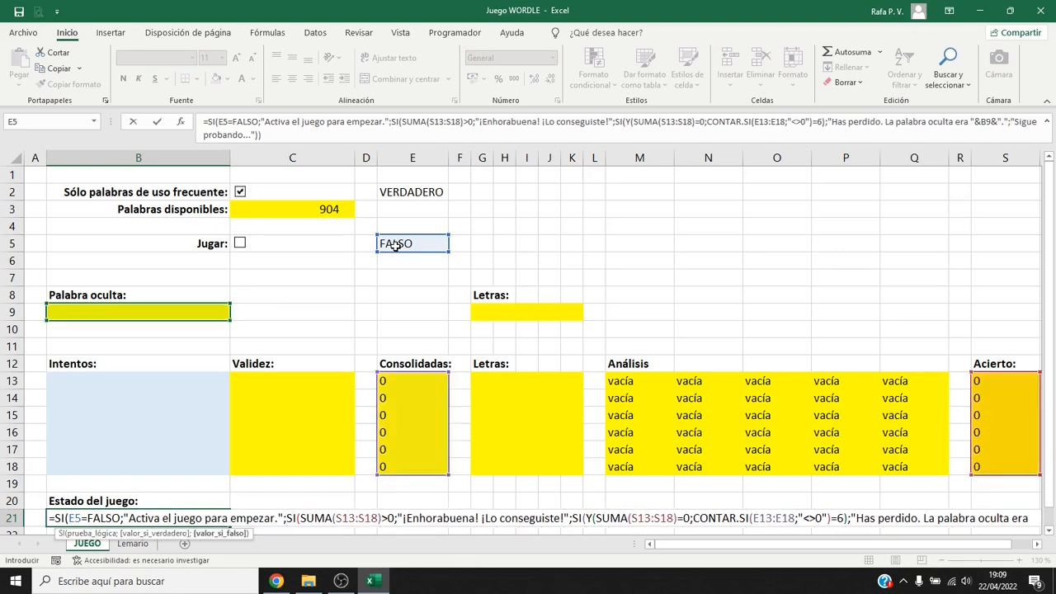
Close the outer SI in B21 with a final parenthesis and enter the formula
key(Down)
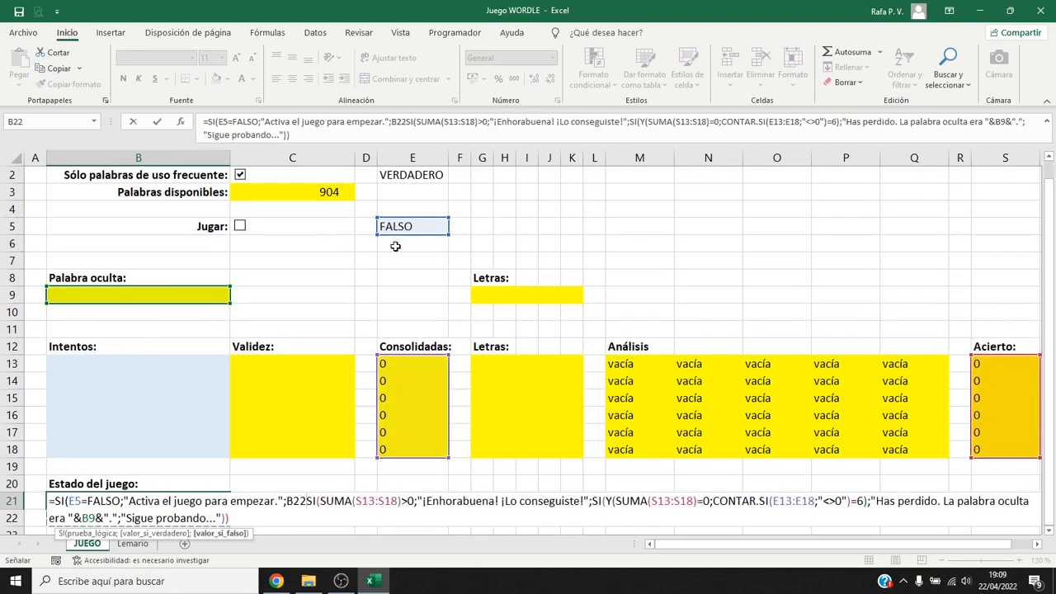
key(BackSpace)
key(BackSpace)
key(BackSpace)
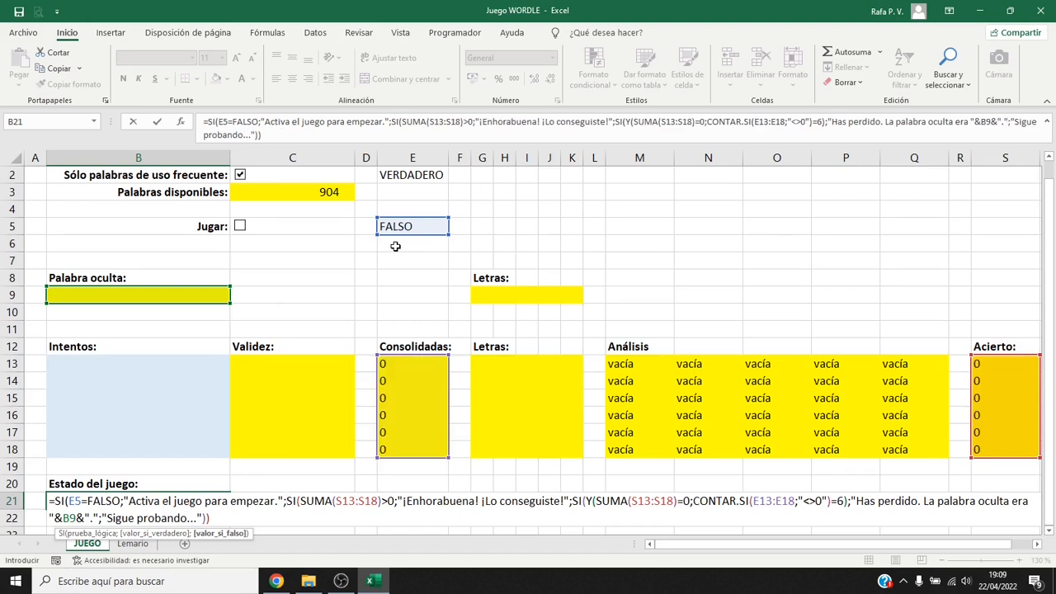
click(213, 517)
text())
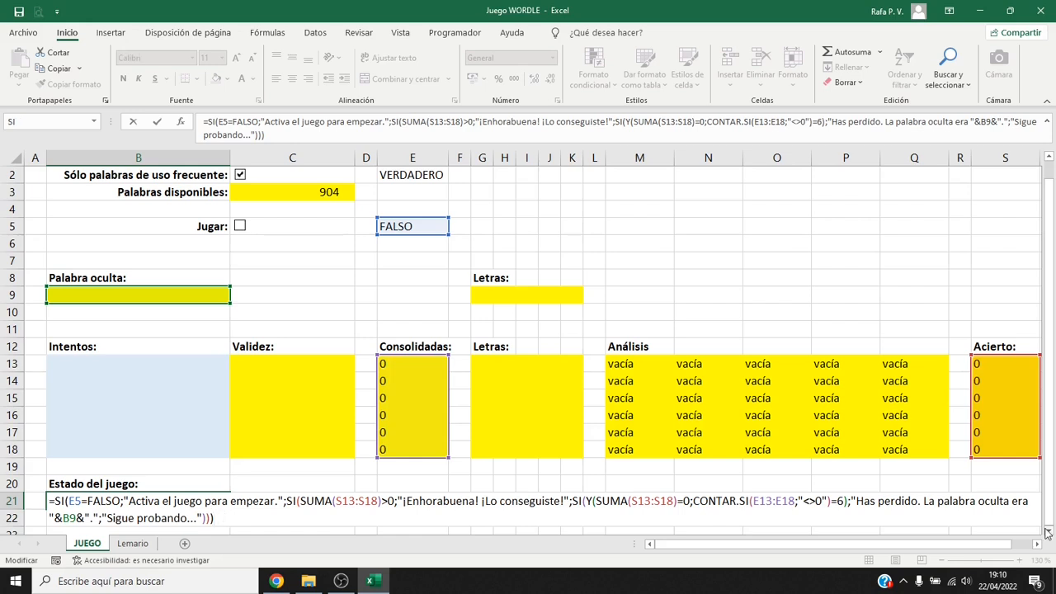
key(Return)
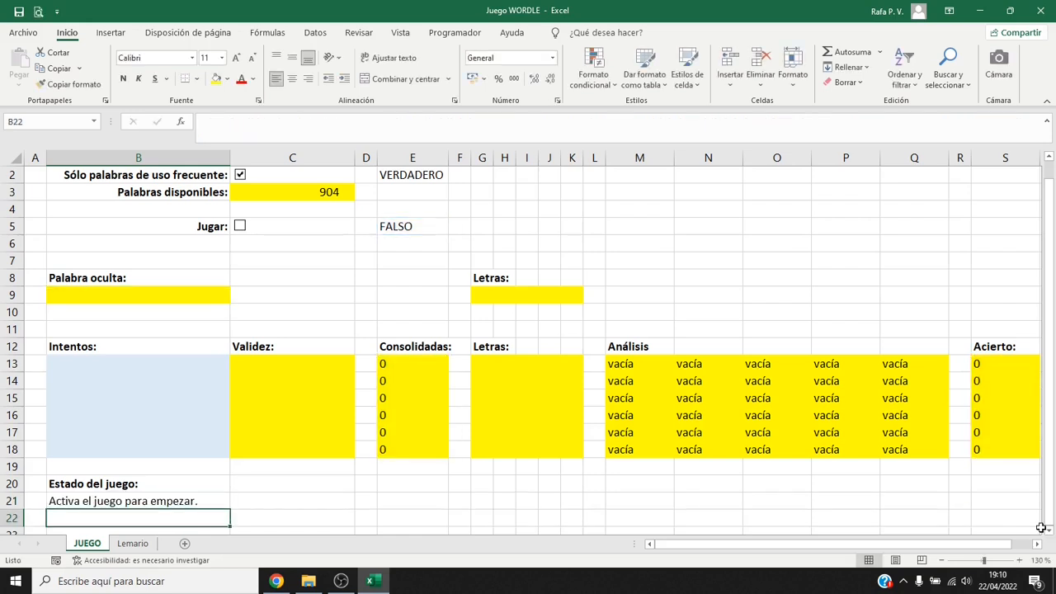
Fill the game status cells B21:C21 with yellow
scroll(1041, 528, up, 1)
key(Up)
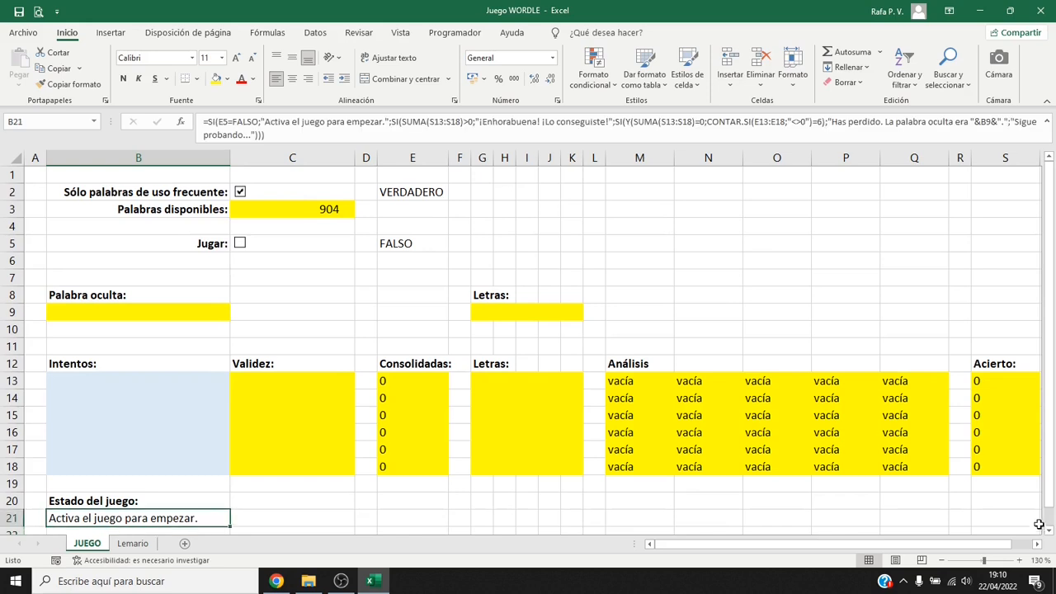
drag(221, 516, 246, 518)
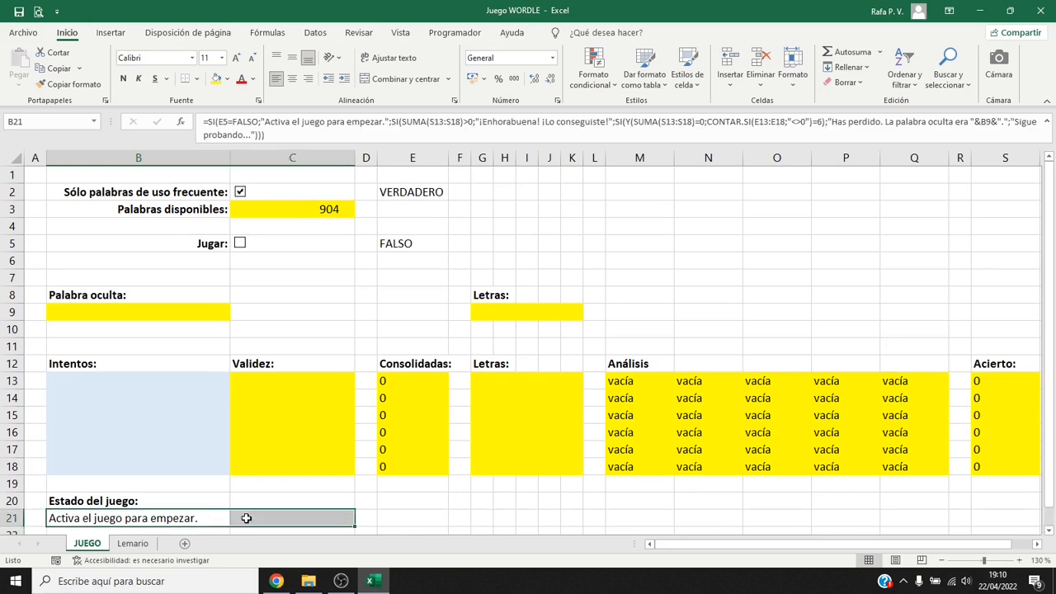
click(218, 83)
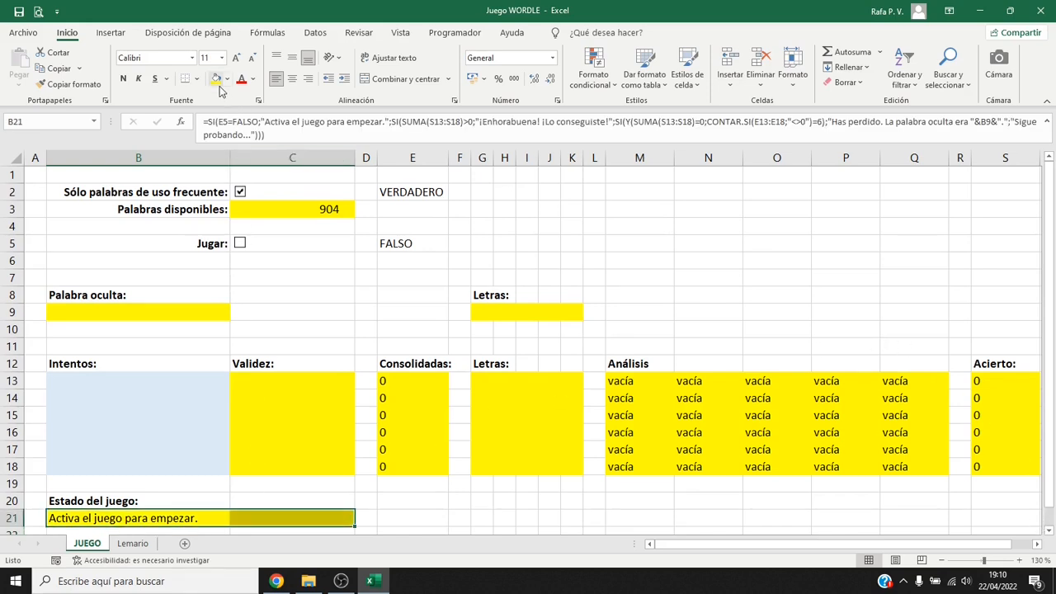
click(199, 518)
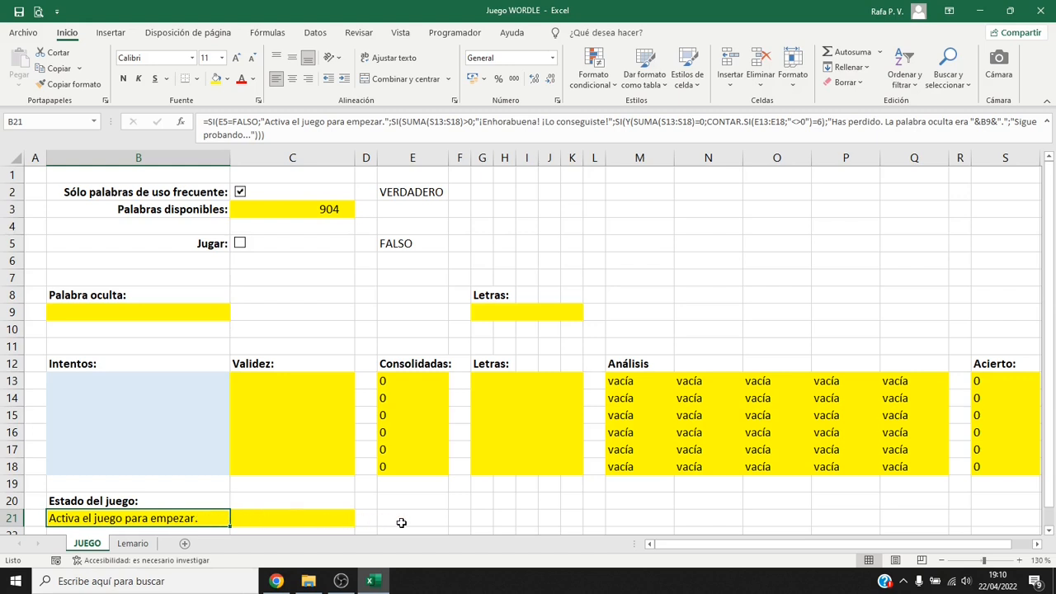
Activate Jugar and enter salto and trote as the first two guesses in B13:B14
click(240, 244)
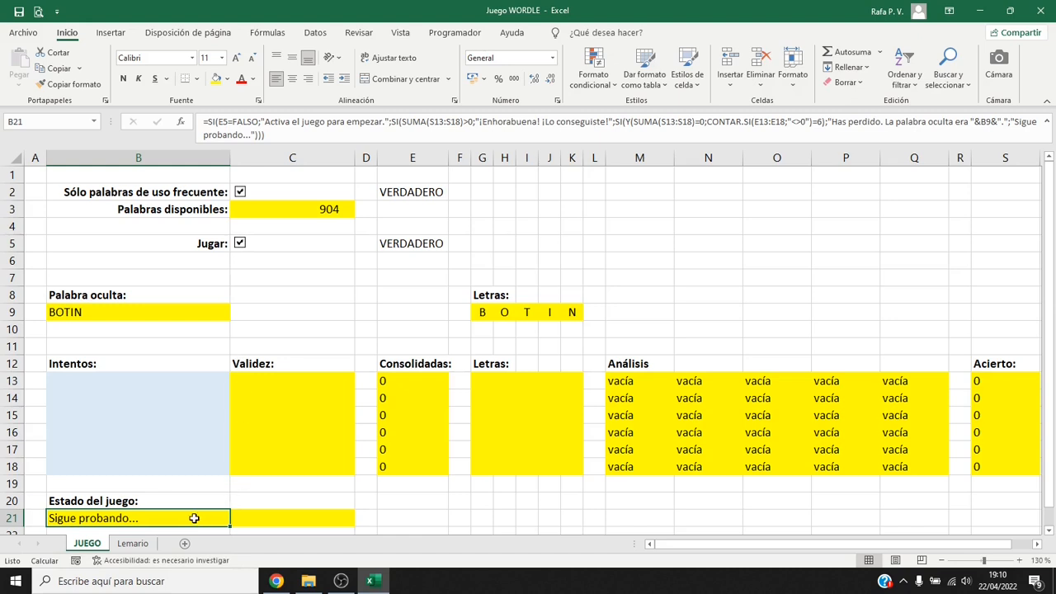
click(188, 383)
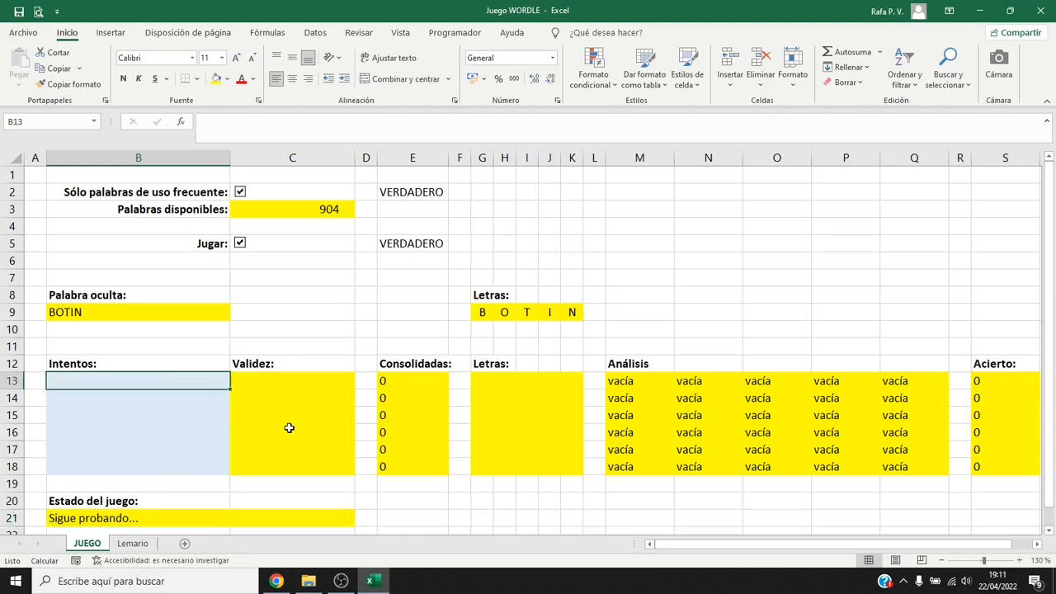
text(salto)
key(Return)
text(trote)
key(Return)
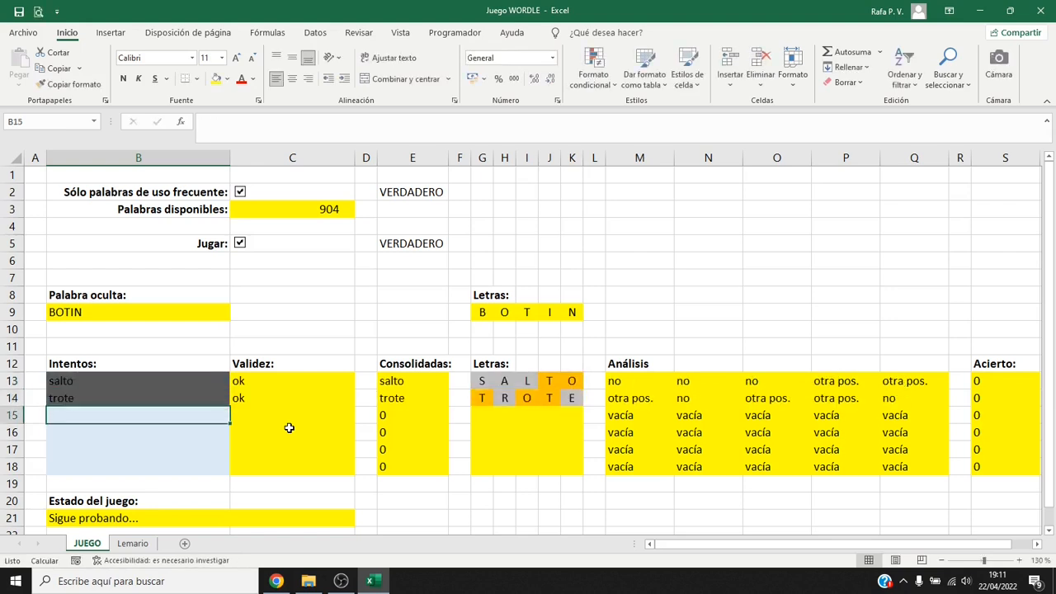
Use up the remaining attempts in B15:B18 with the guesses golpe, torta, limon and mando
text(golpe)
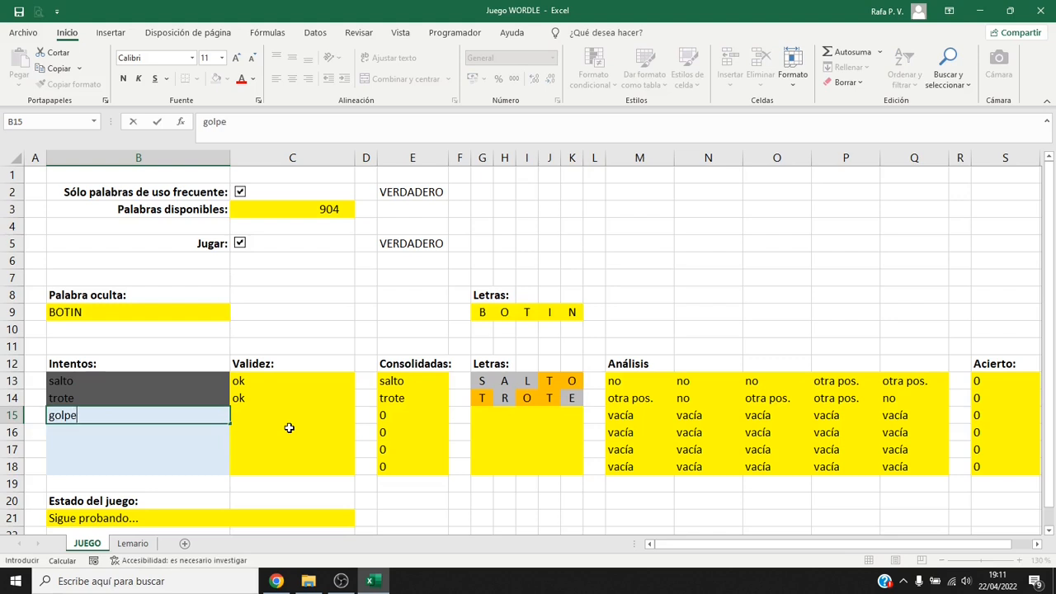
key(Return)
text(torta)
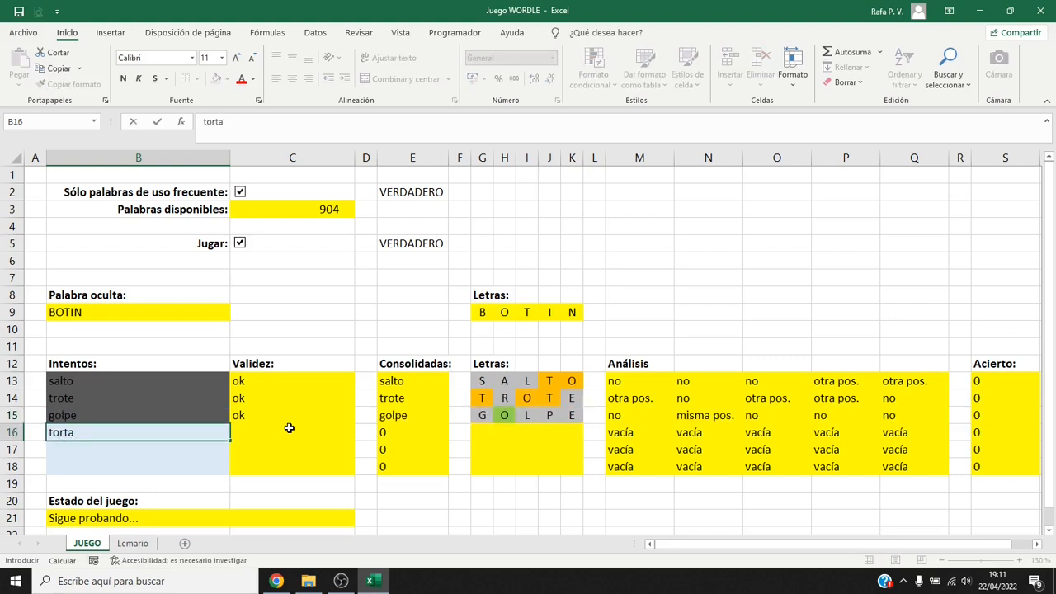
key(Return)
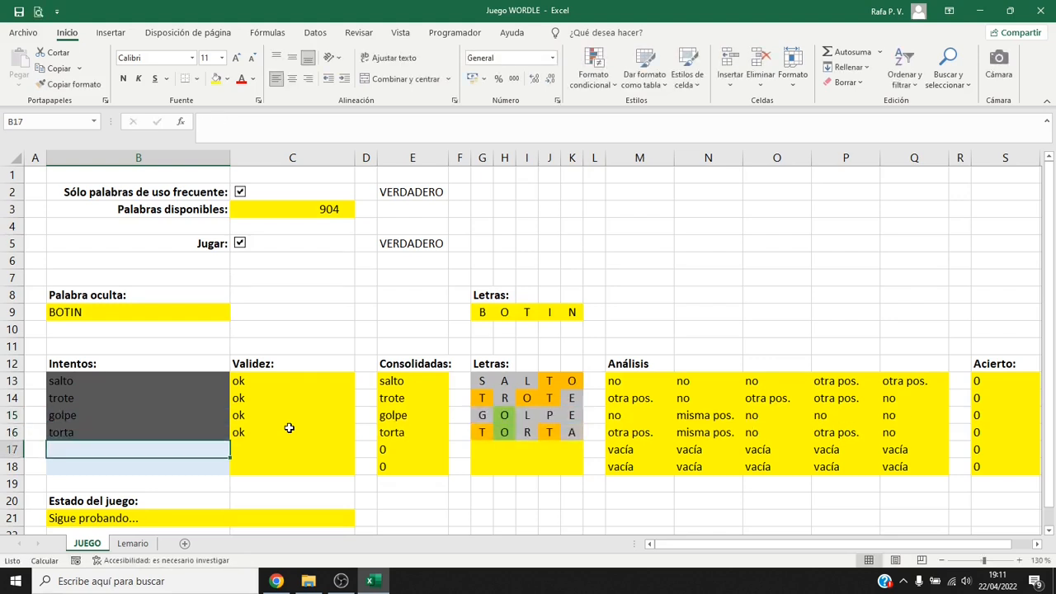
text(limon)
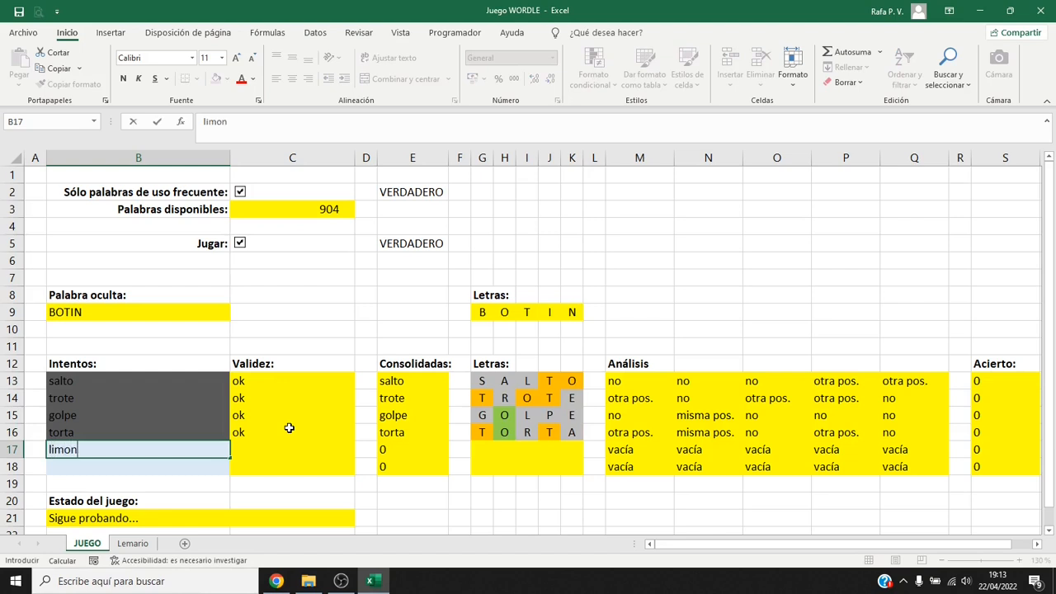
key(Return)
text(mando)
key(Return)
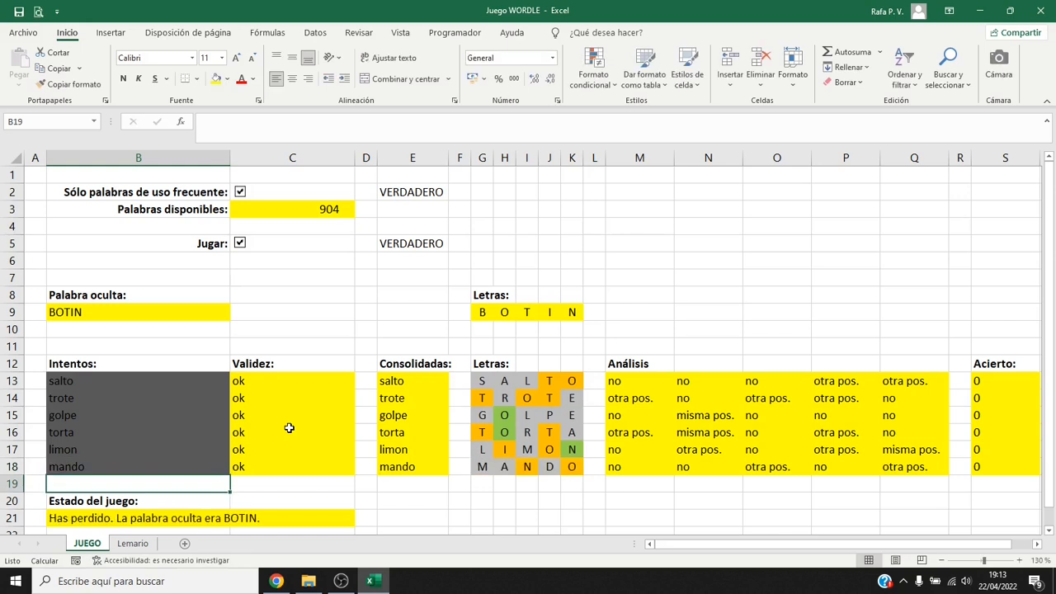
Clear all six guesses in B13:B18 and deactivate Jugar to reset the game
key(Up)
key(Up)
key(Up)
key(Up)
key(Up)
key(Up)
key(ctrl+shift+Down)
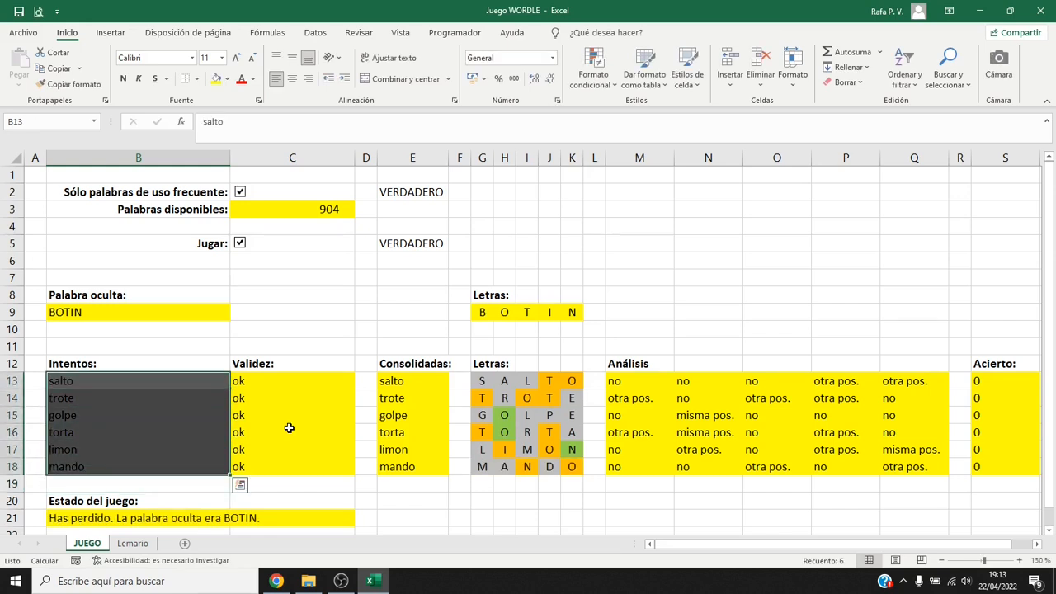
key(Delete)
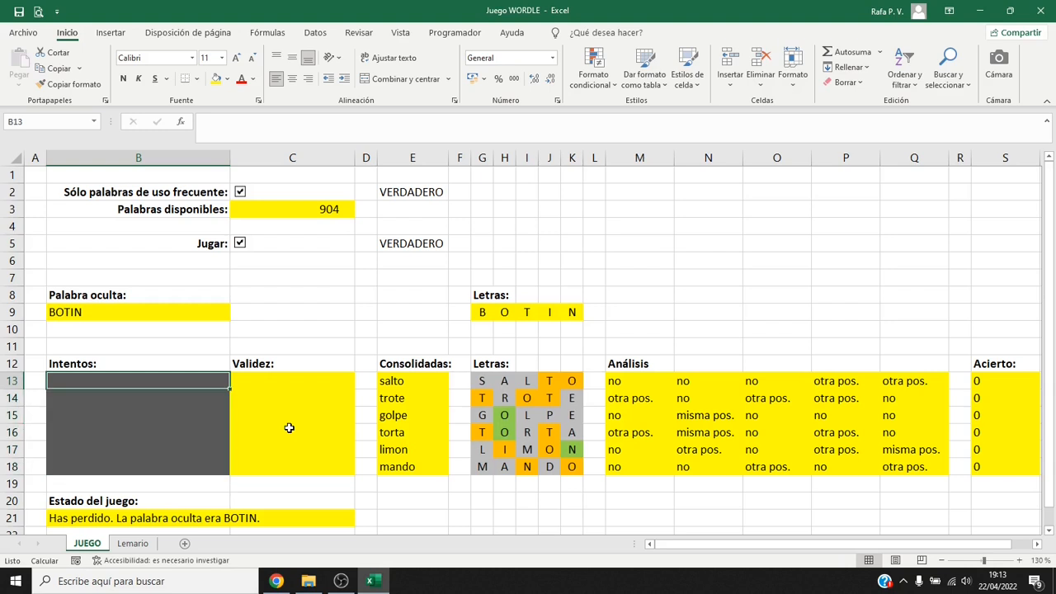
click(240, 244)
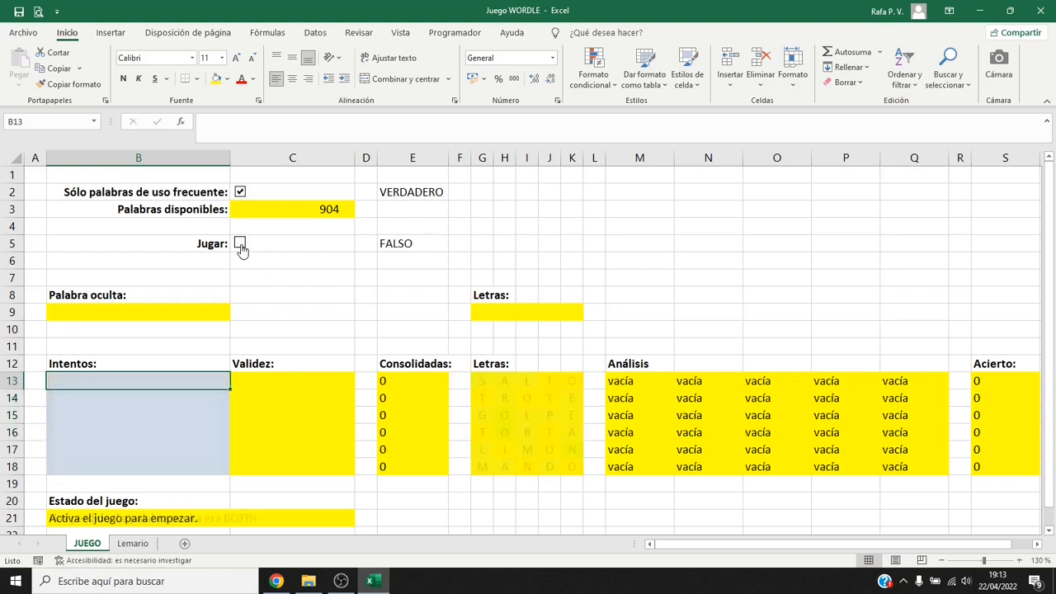
Activate Jugar for a new game and enter the guesses lista, tonto and culto in B13:B15
click(240, 245)
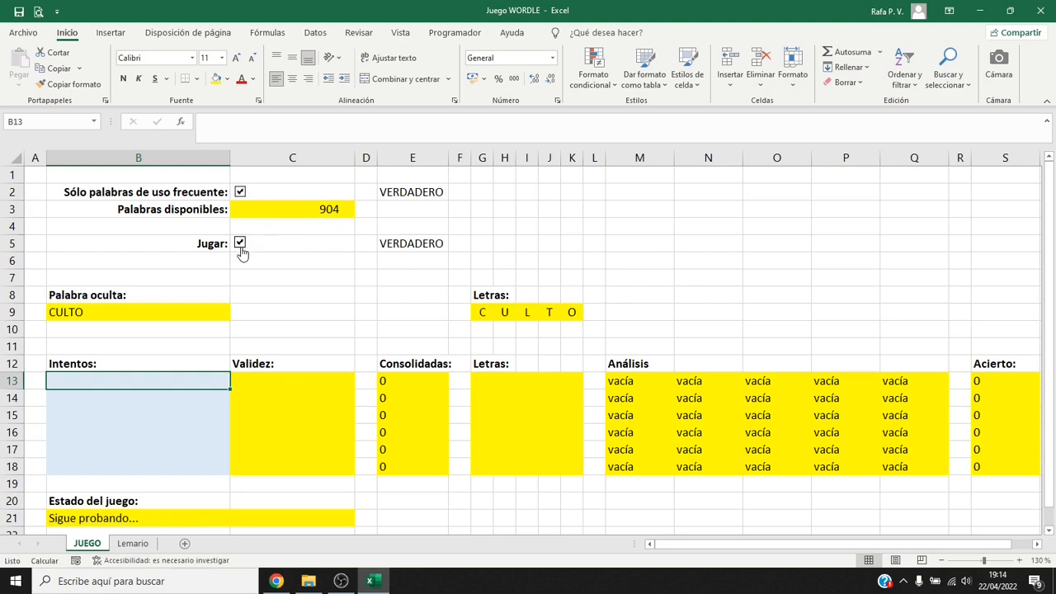
text(lista)
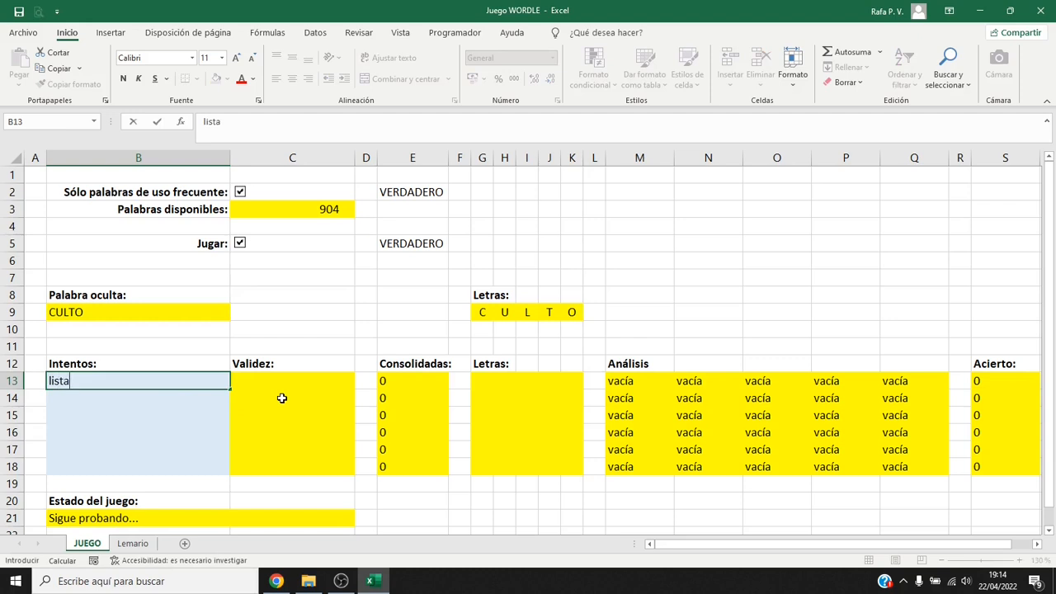
key(Return)
text(tonto)
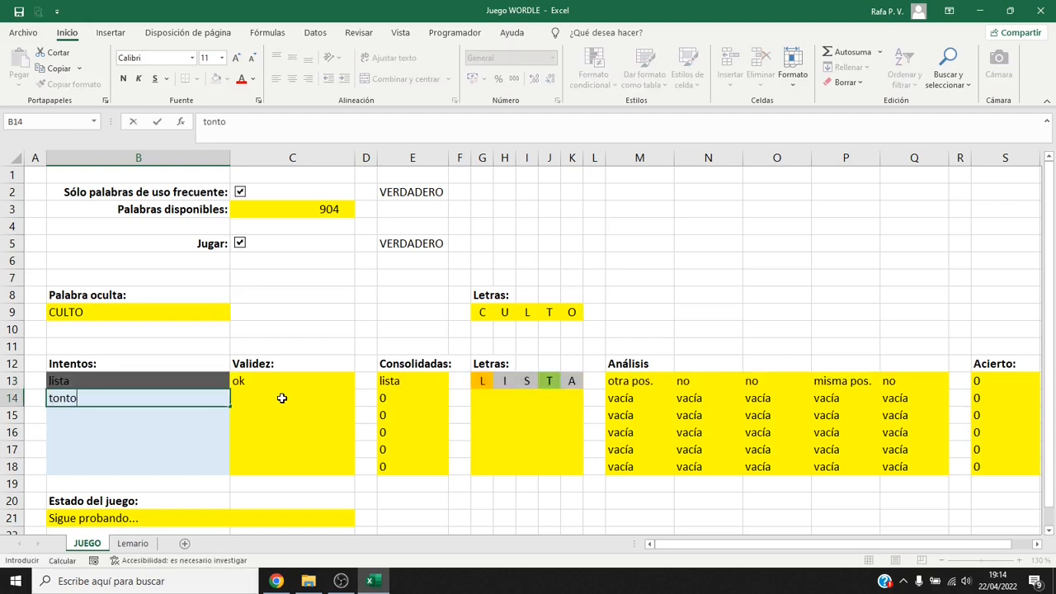
key(Return)
text(cul)
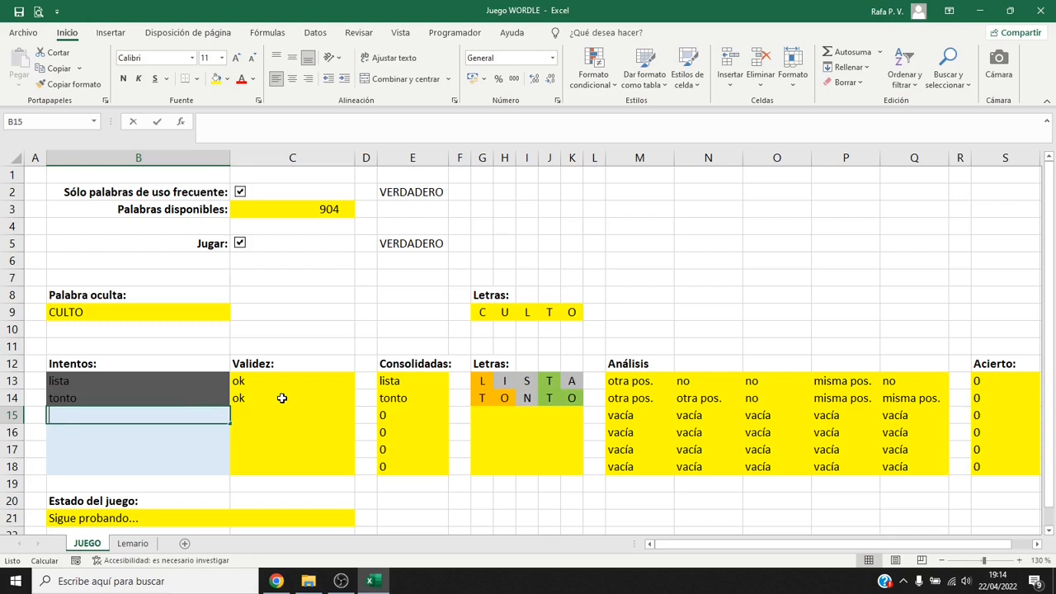
text(to)
key(Return)
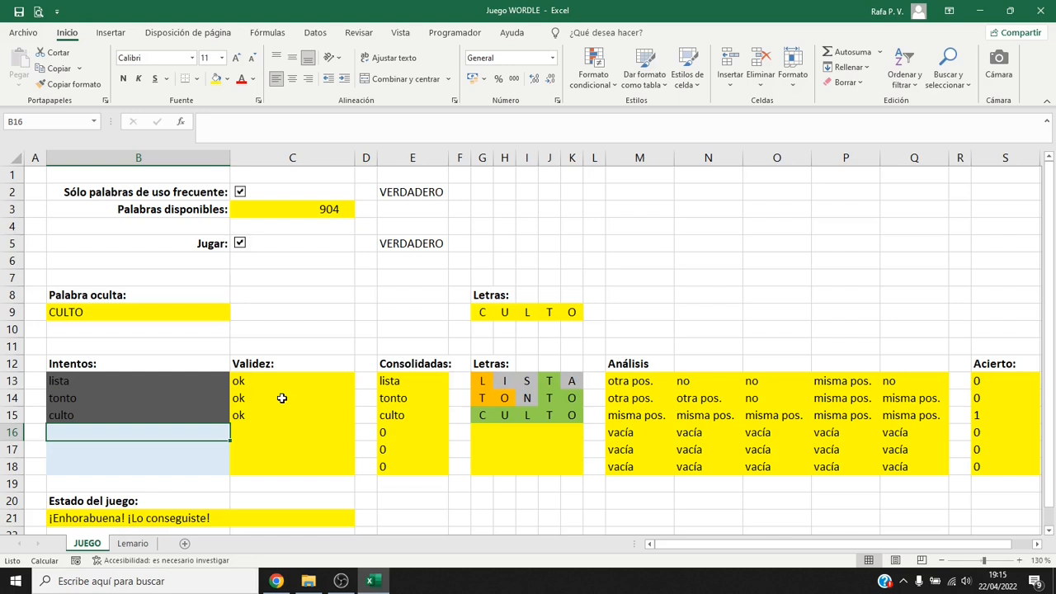
Clear the three guesses in B13:B15 and deactivate Jugar
drag(219, 380, 220, 410)
key(Delete)
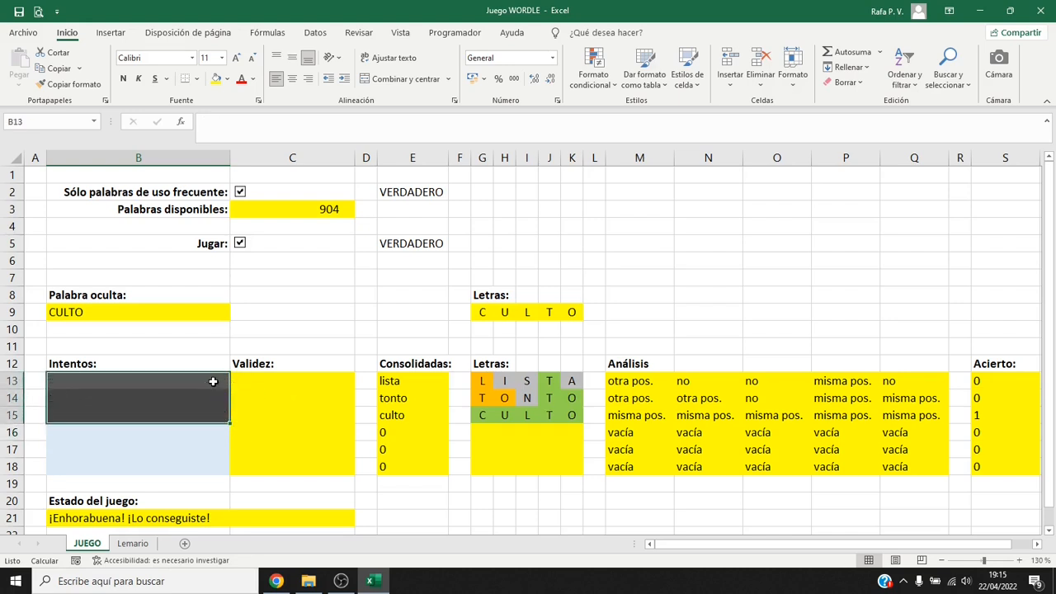
click(239, 244)
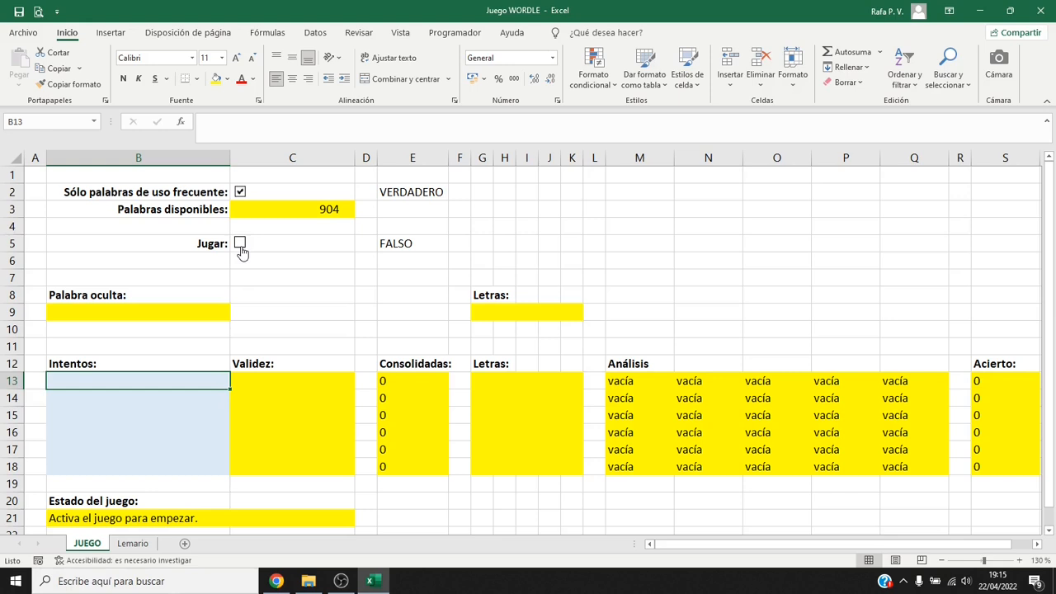
Hide the Lemario sheet
click(132, 544)
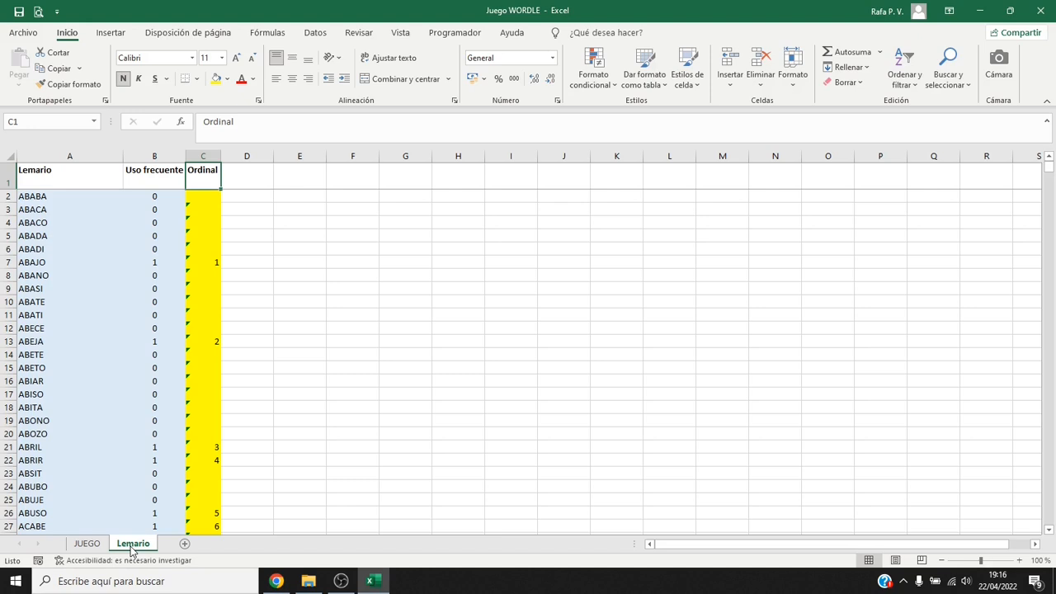
right_click(131, 548)
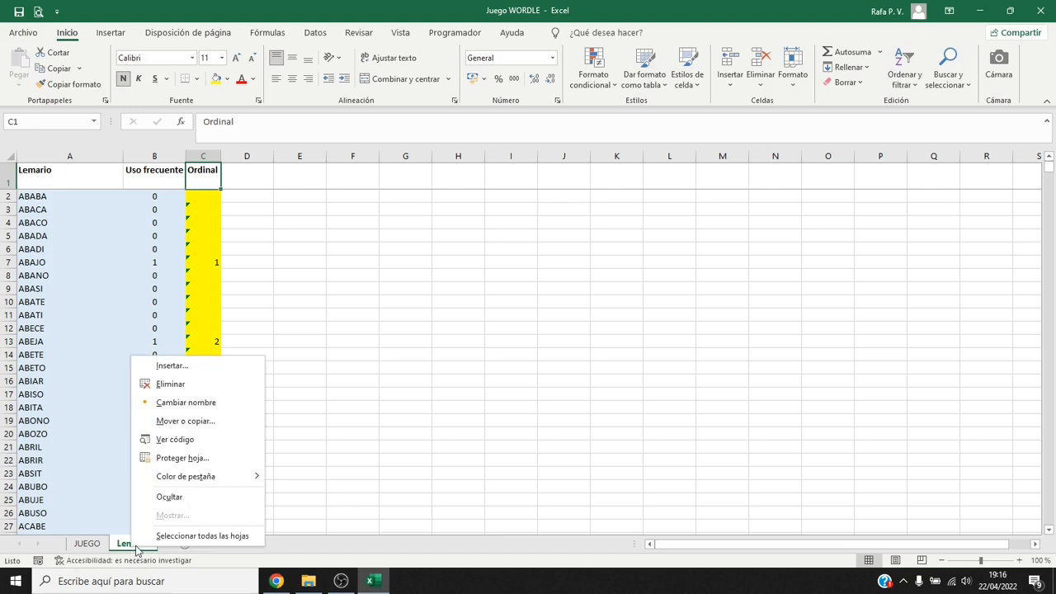
click(179, 500)
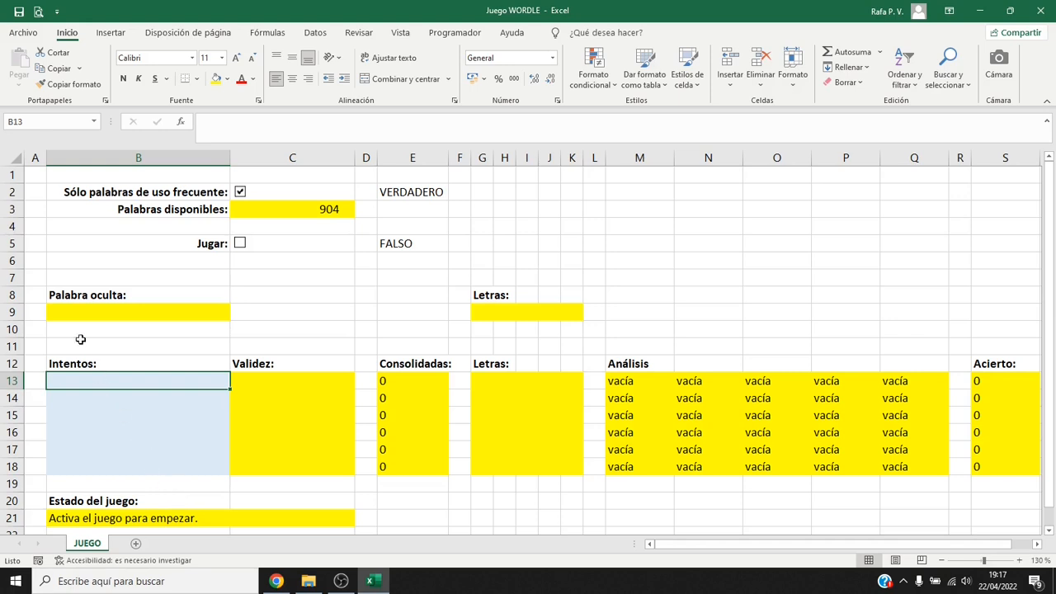
Hide rows 7 to 10 of the JUEGO sheet, which hold the hidden word and its letters
drag(11, 280, 16, 327)
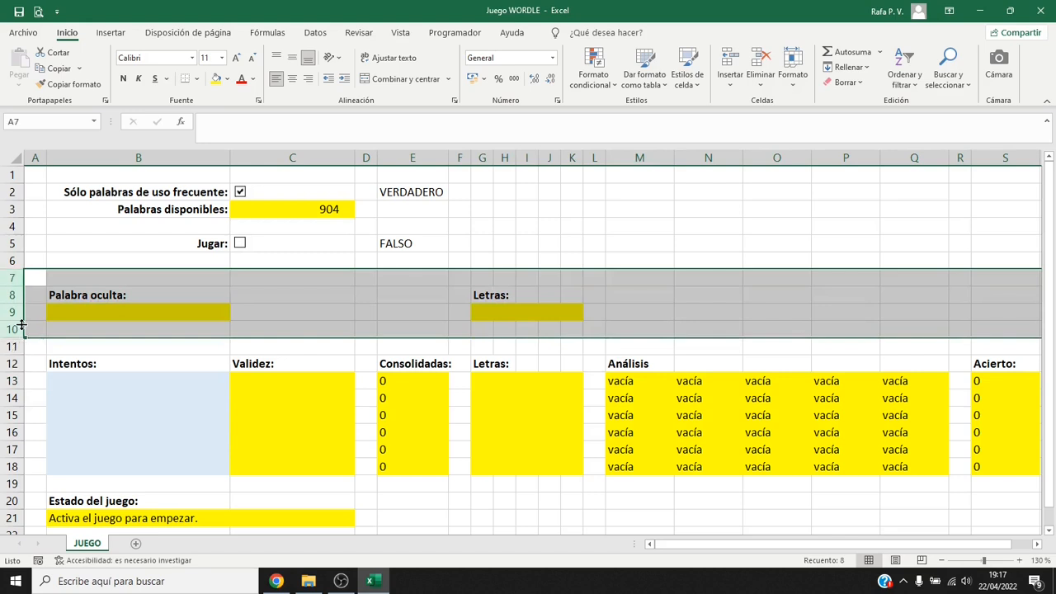
right_click(12, 328)
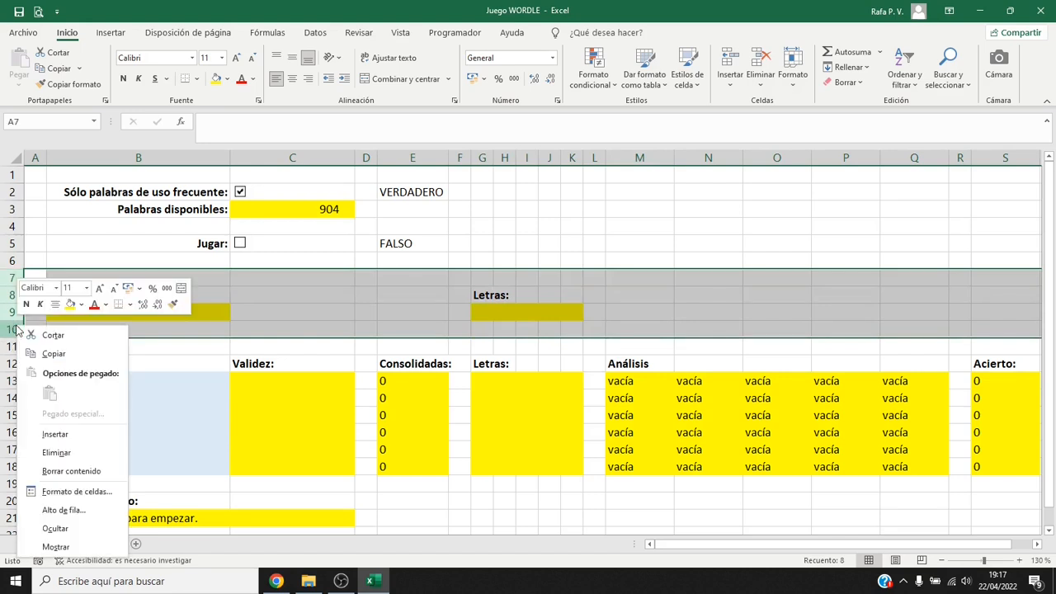
click(64, 529)
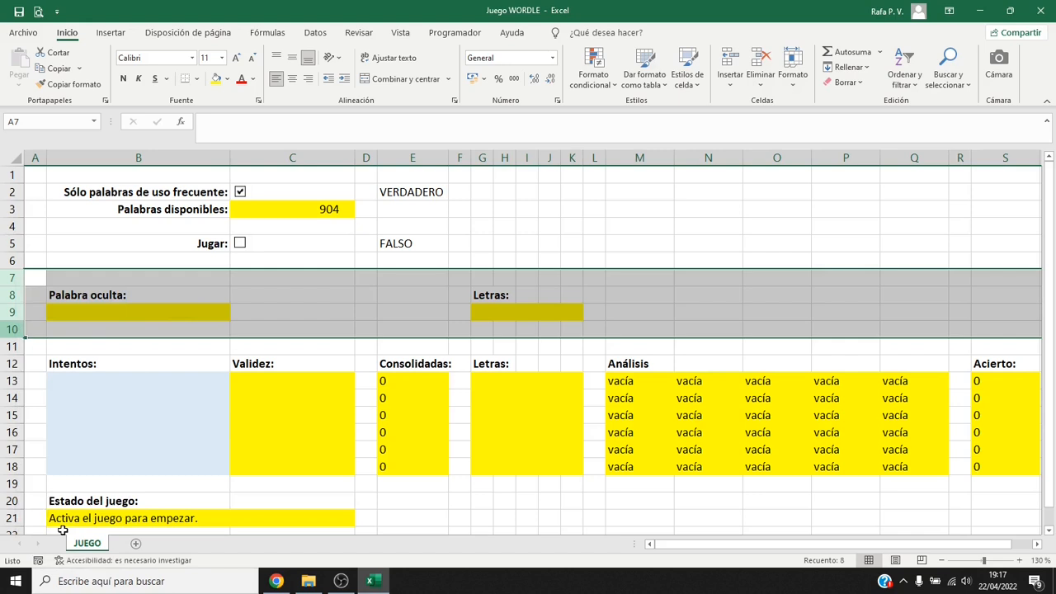
click(161, 274)
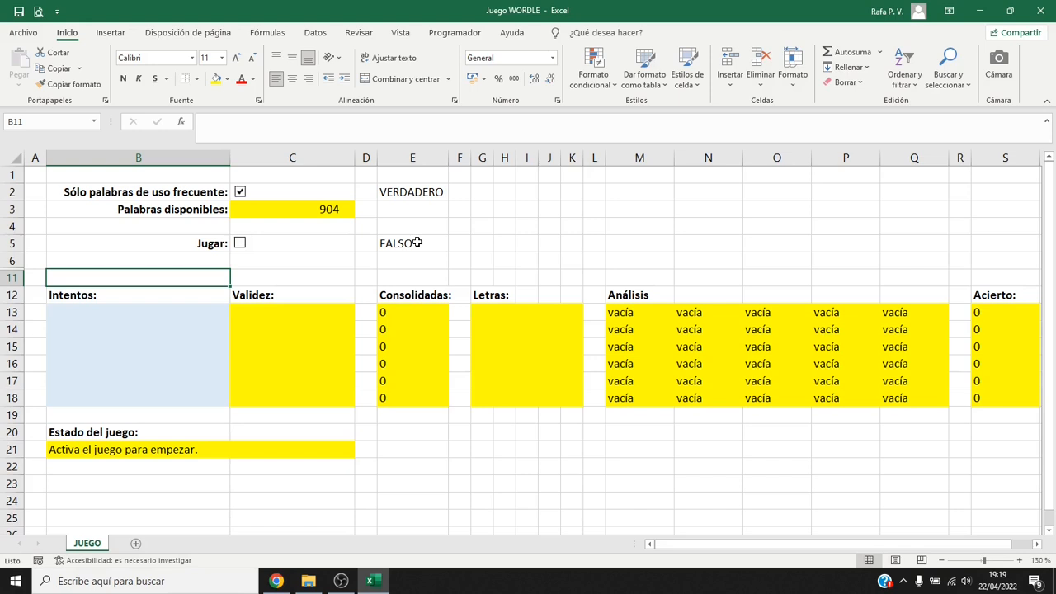
Remove the Bloqueada protection attribute from the checkbox-linked cells E2 and E5
click(418, 192)
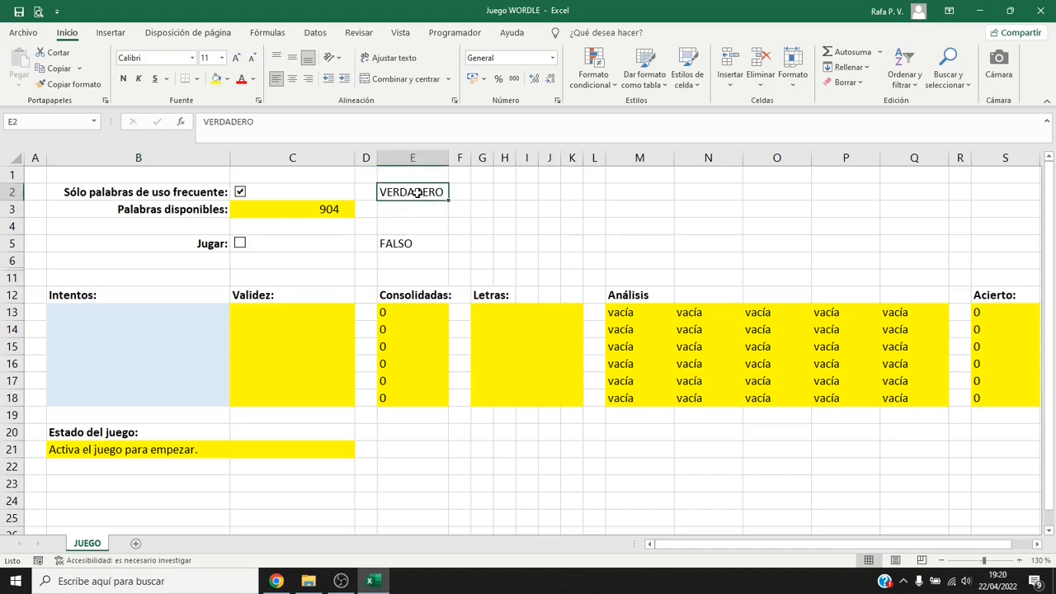
ctrl+click(417, 242)
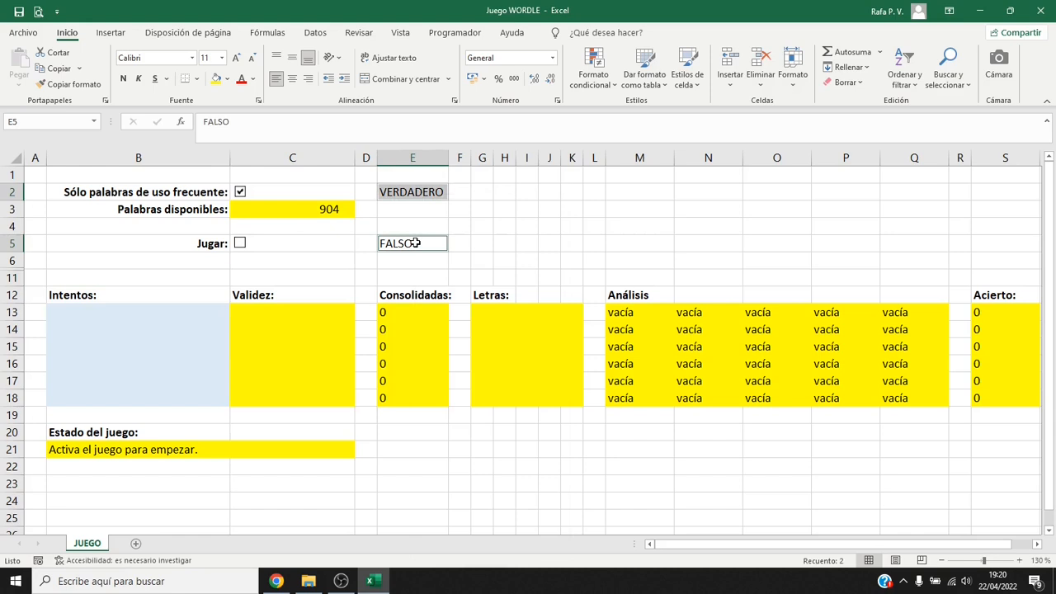
right_click(417, 242)
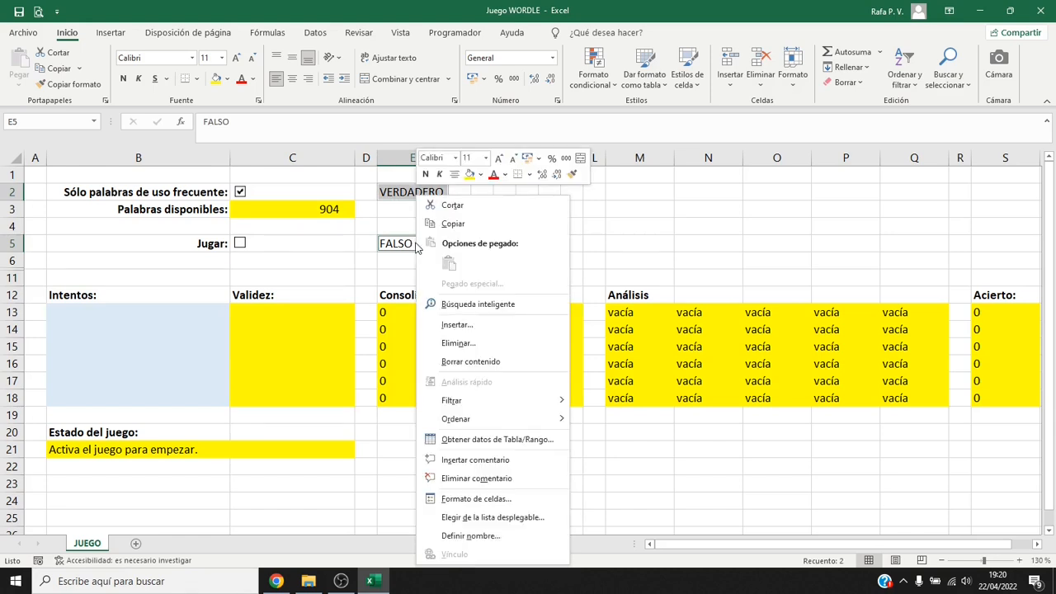
click(493, 503)
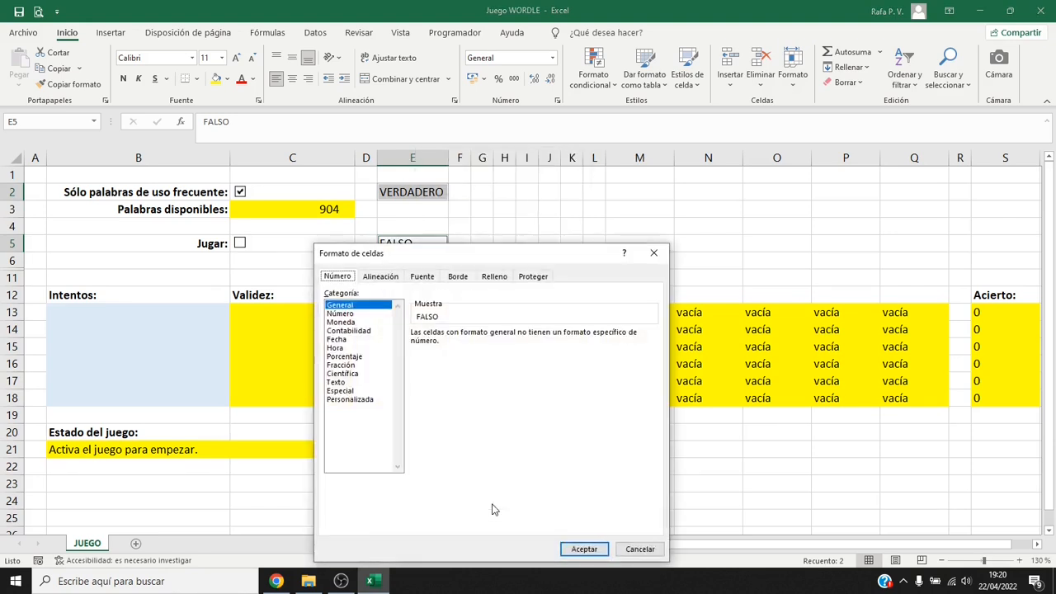
click(525, 279)
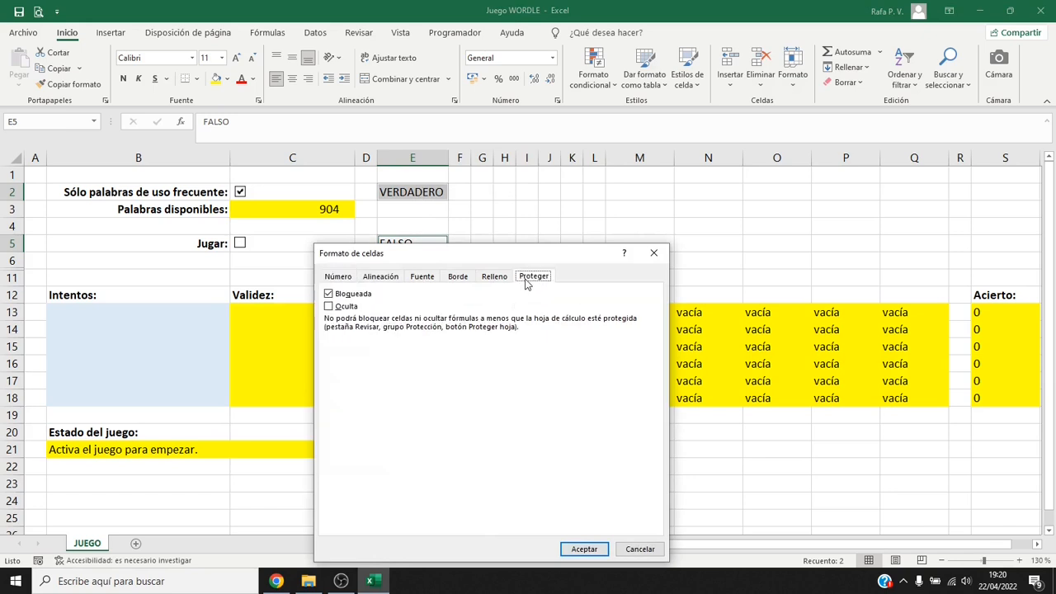
click(327, 297)
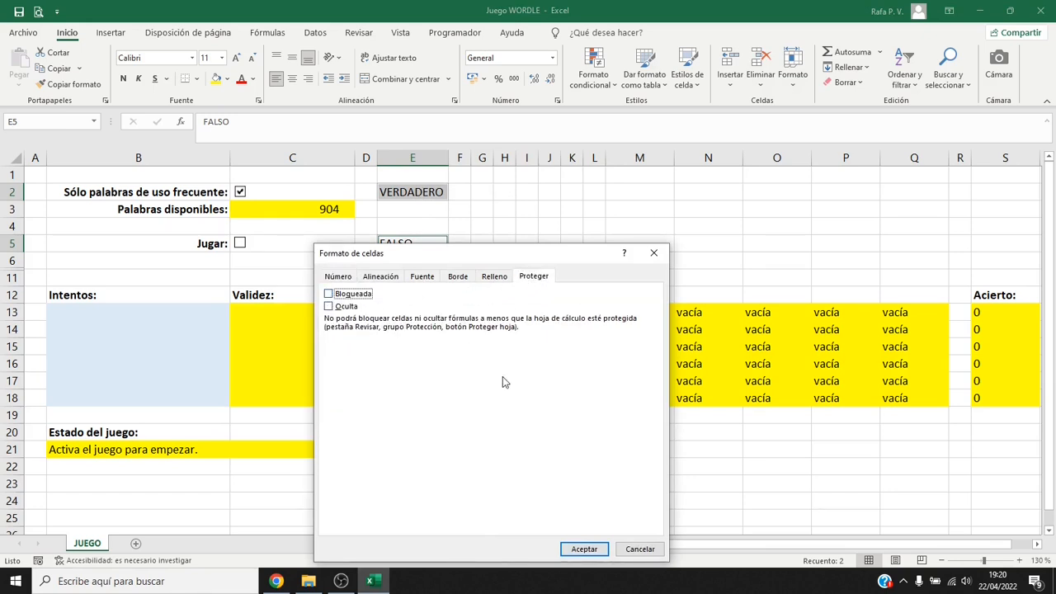
click(583, 549)
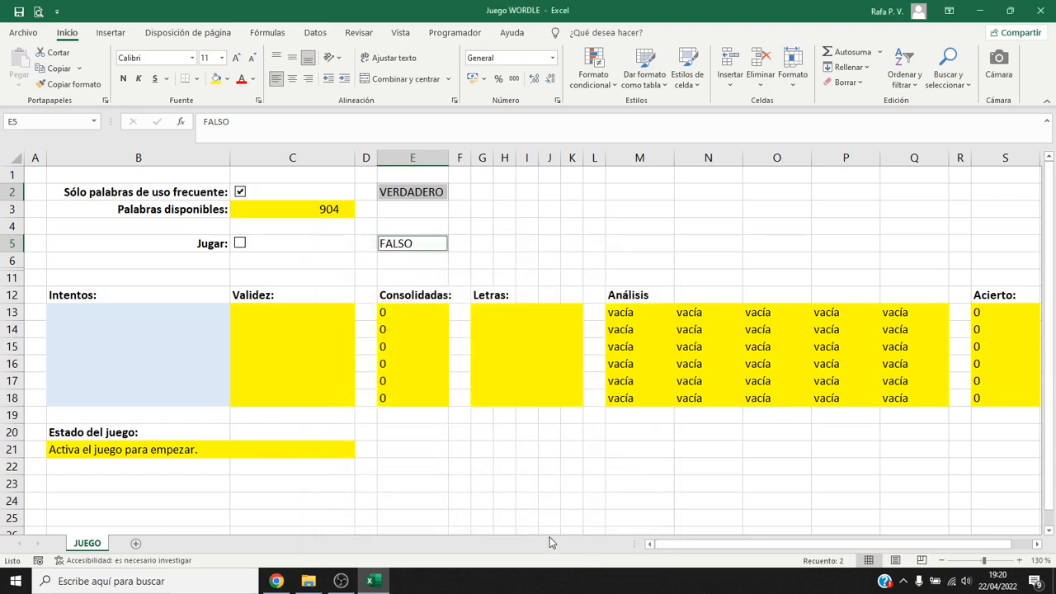
Hide columns E and F
click(413, 158)
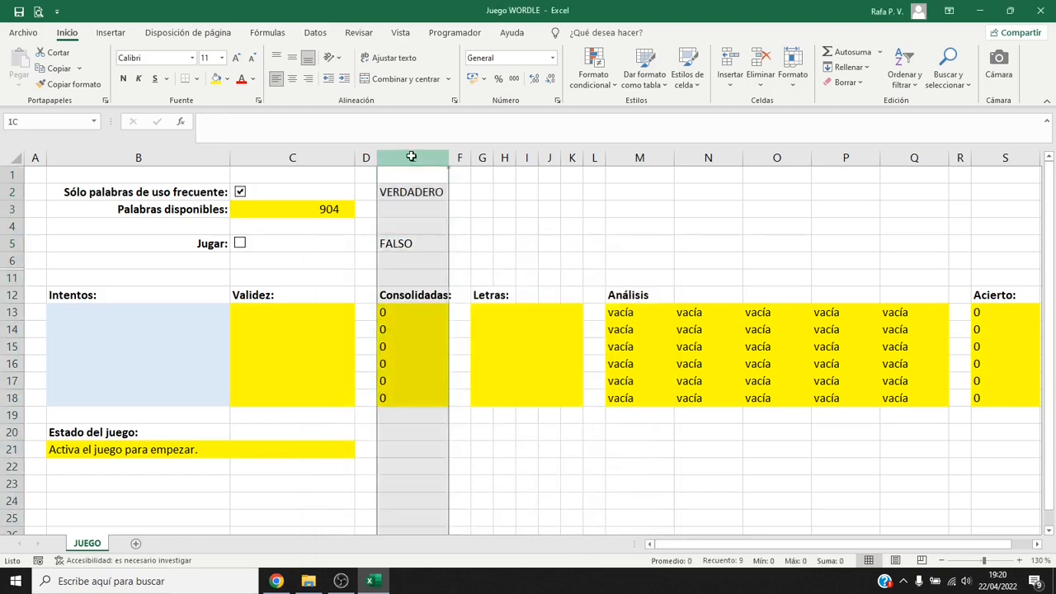
drag(441, 157, 460, 157)
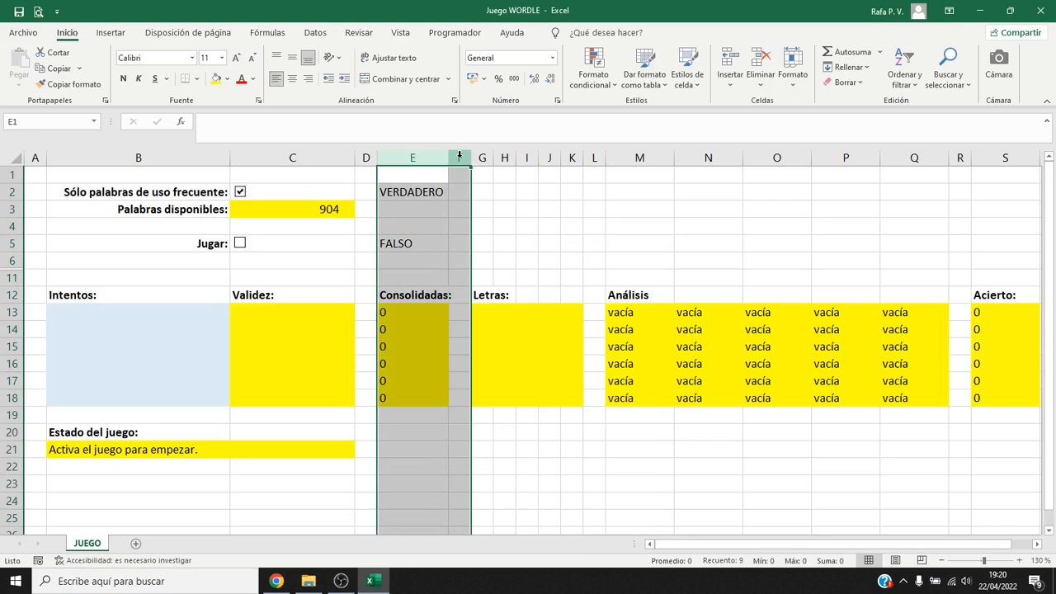
right_click(459, 157)
click(488, 376)
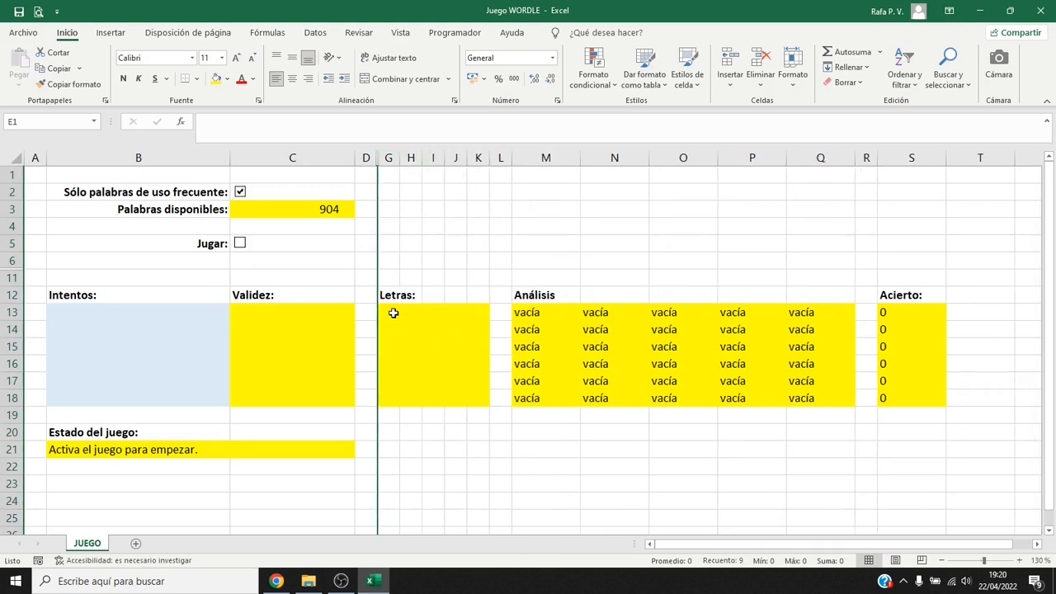
Check the formulas in G13, M13 and S13, and hide columns M to S with the Análisis and Acierto blocks
click(393, 313)
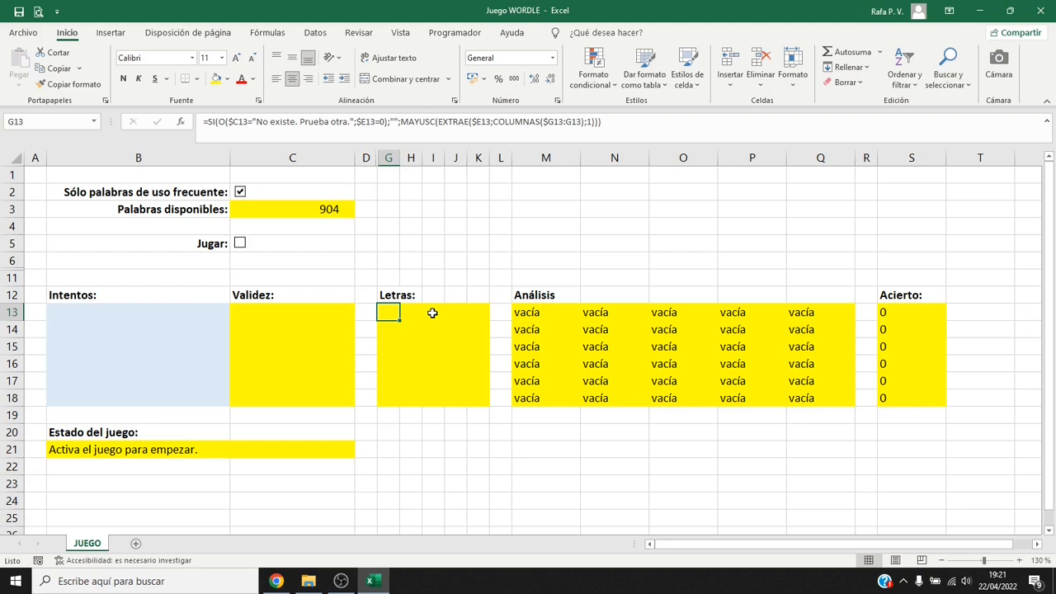
click(523, 312)
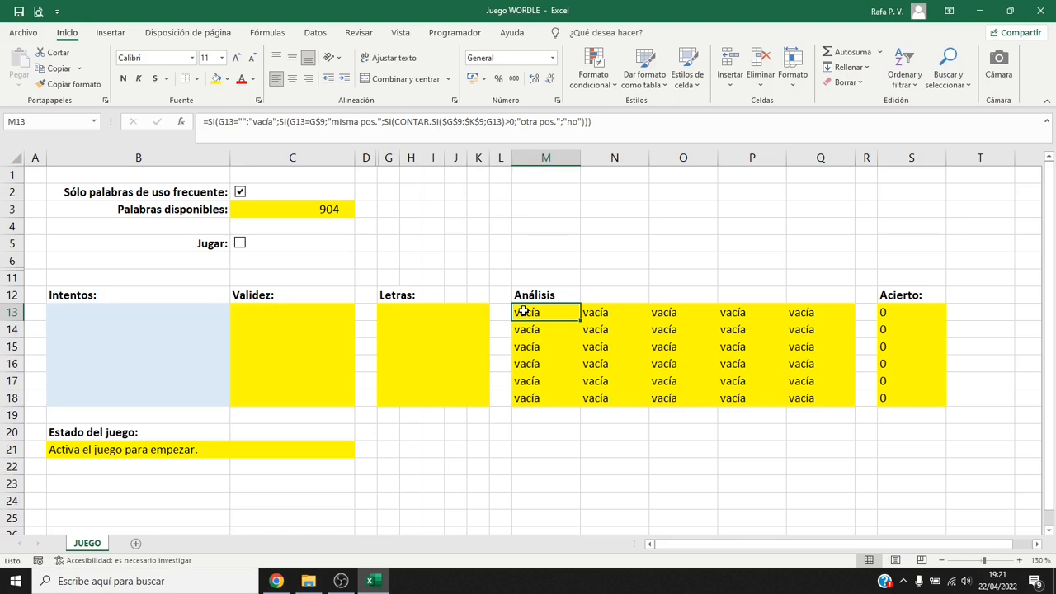
click(895, 311)
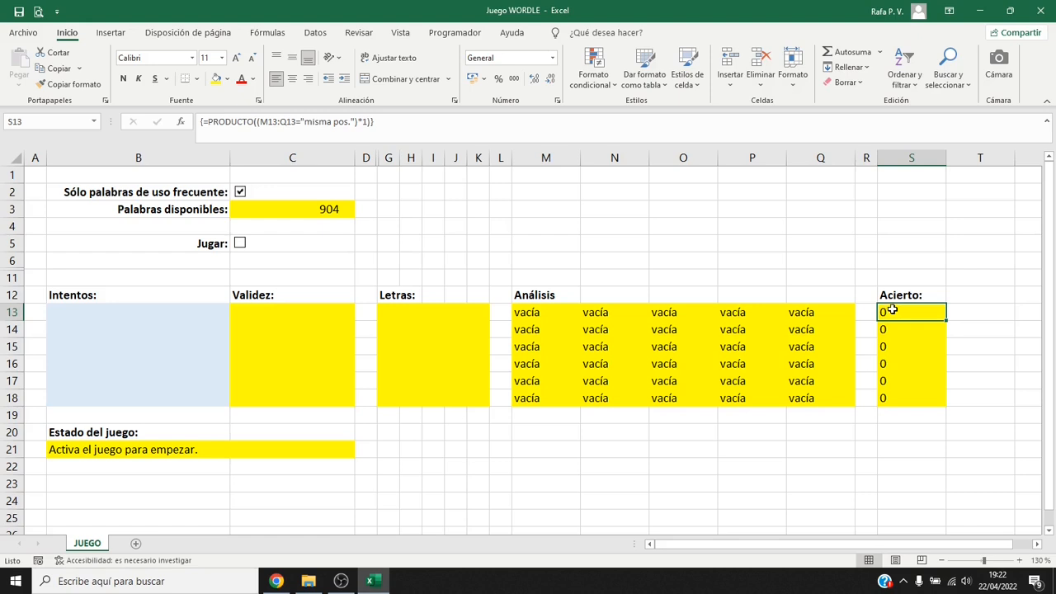
drag(537, 158, 944, 163)
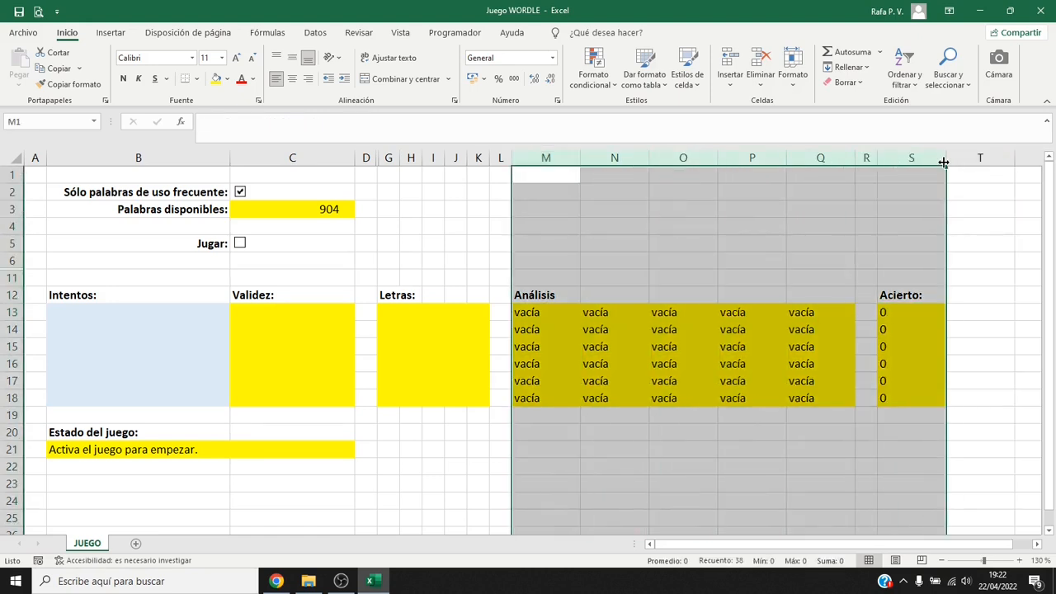
right_click(940, 162)
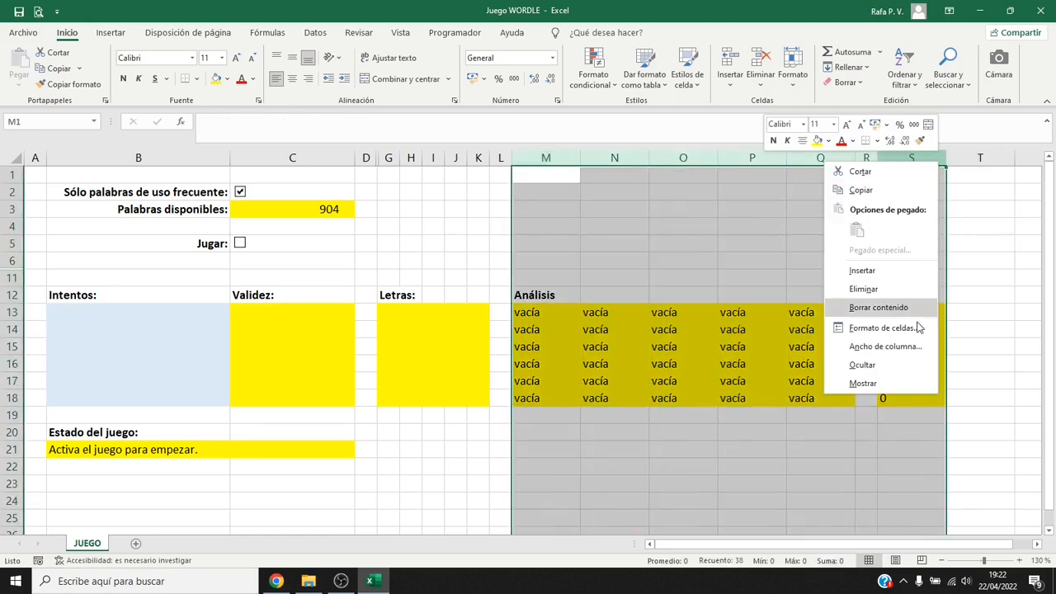
click(855, 363)
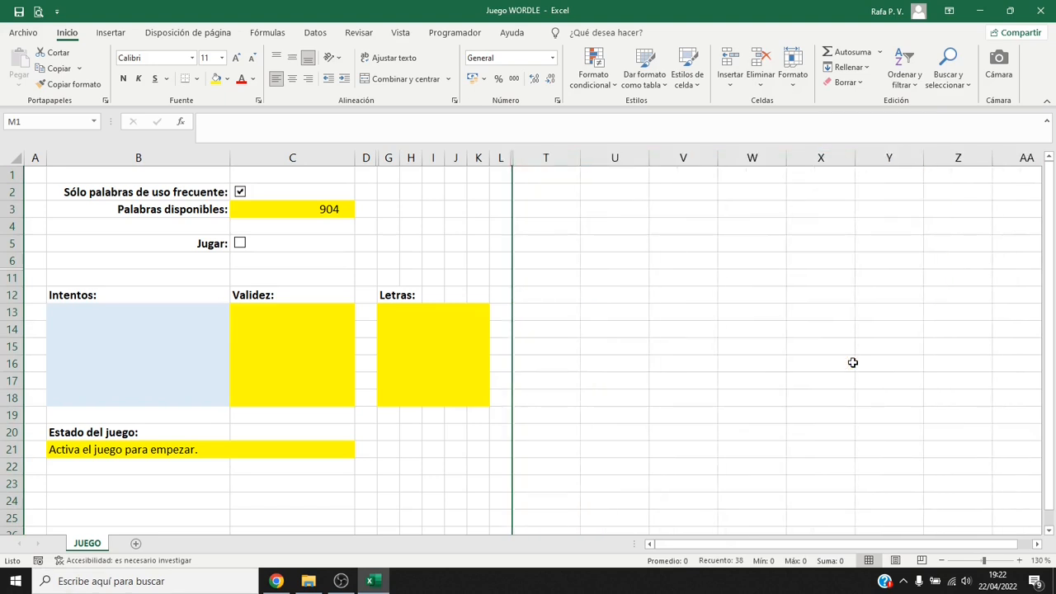
Turn off the gridlines on the JUEGO sheet
click(56, 470)
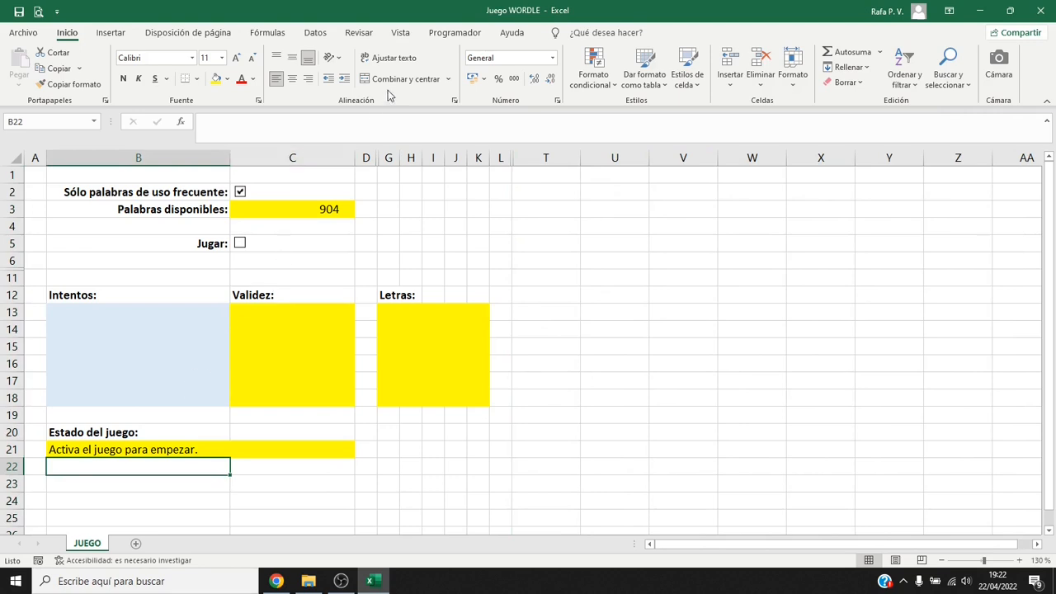
click(407, 41)
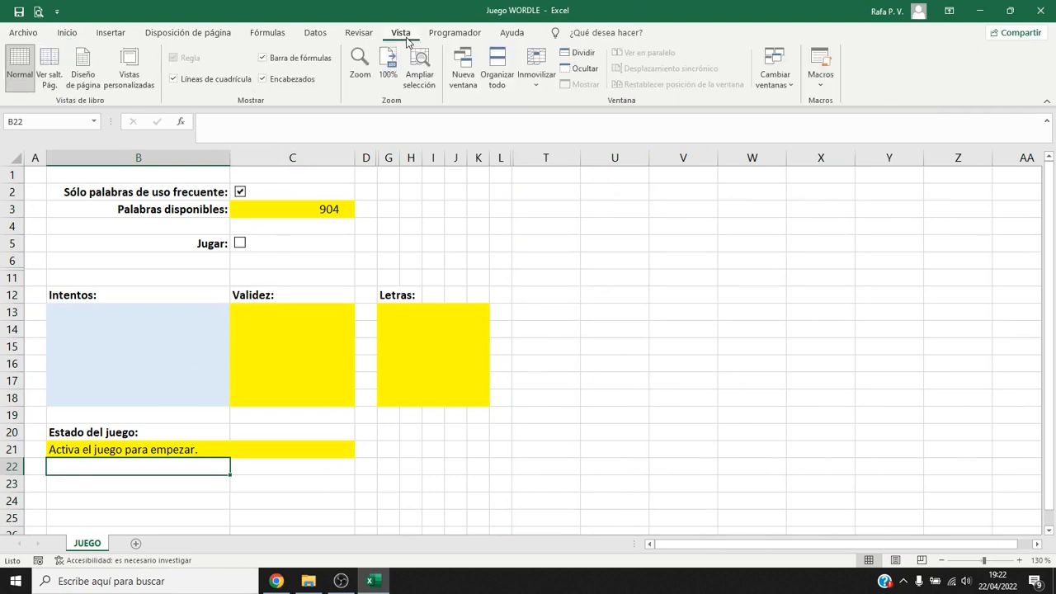
click(205, 79)
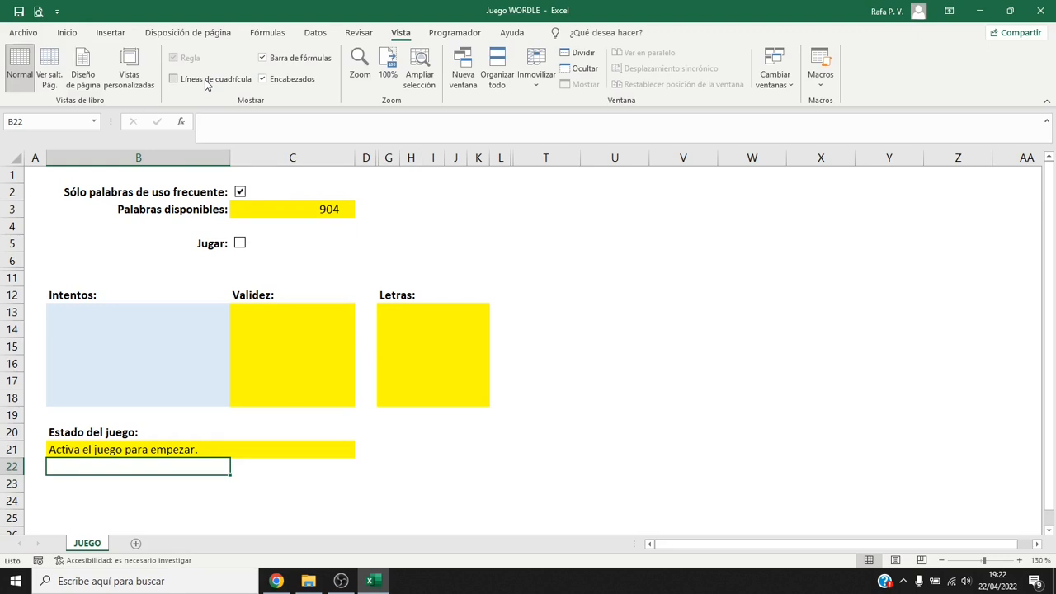
Remove the Bloqueada protection attribute from the Intentos cells B13:B18
drag(150, 306, 157, 395)
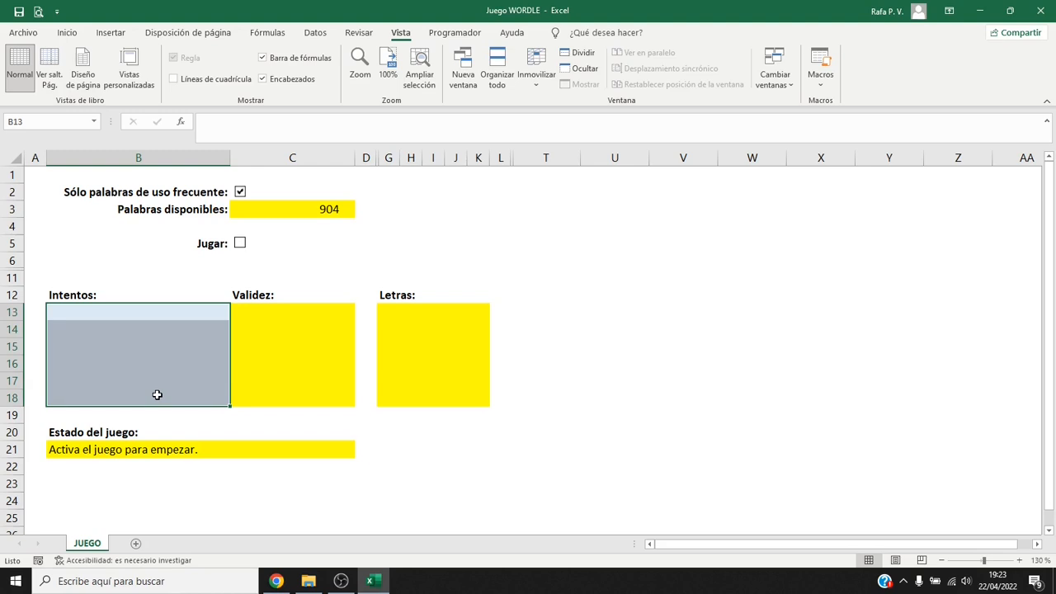
right_click(157, 398)
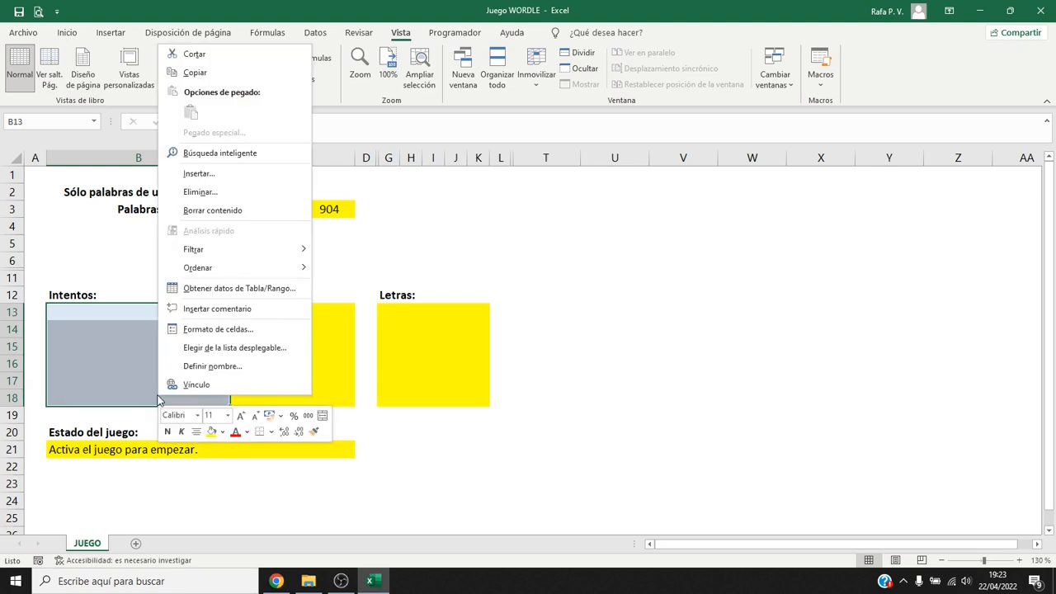
click(241, 329)
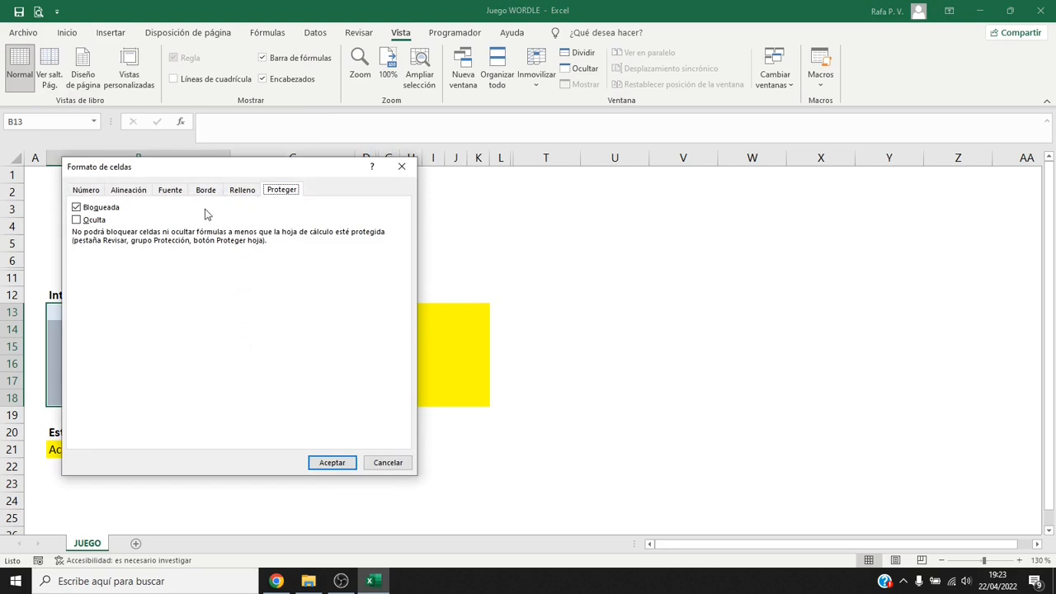
click(77, 213)
click(329, 463)
click(212, 315)
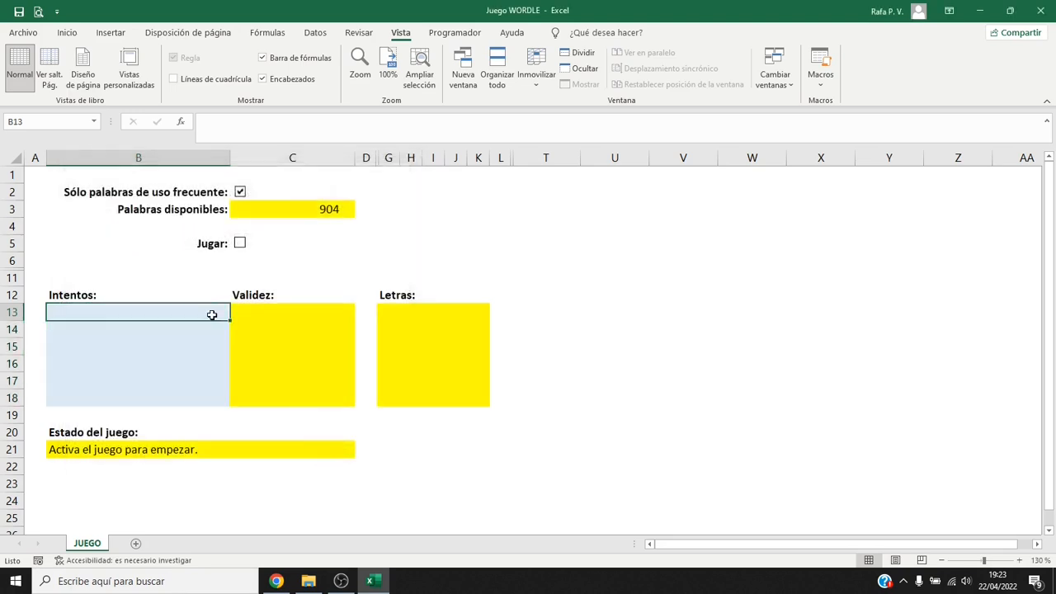
Protect the JUEGO sheet and the contents of its locked cells without a password
click(359, 33)
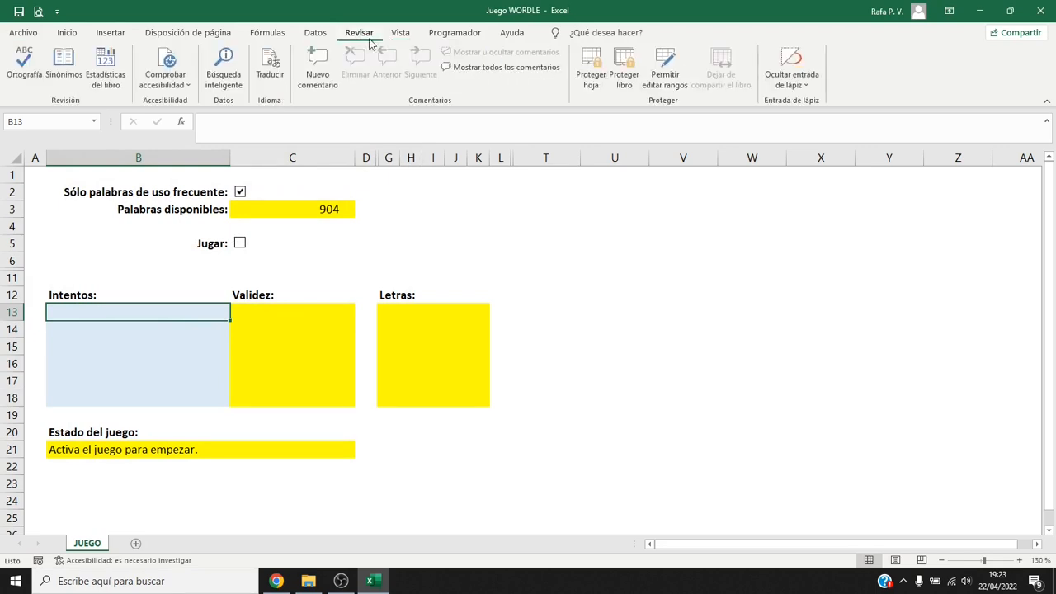
click(591, 66)
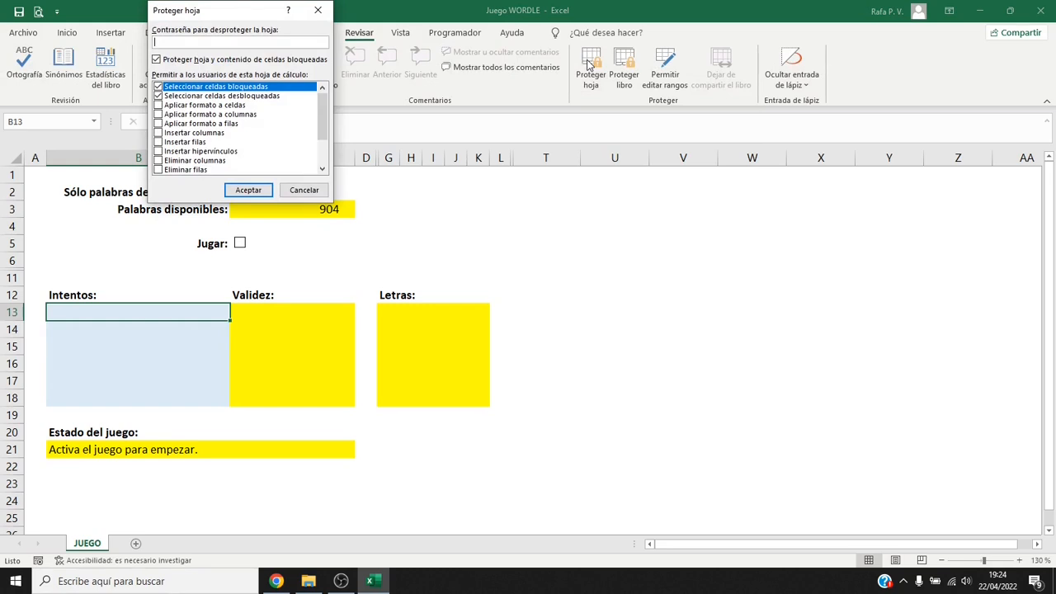
click(247, 190)
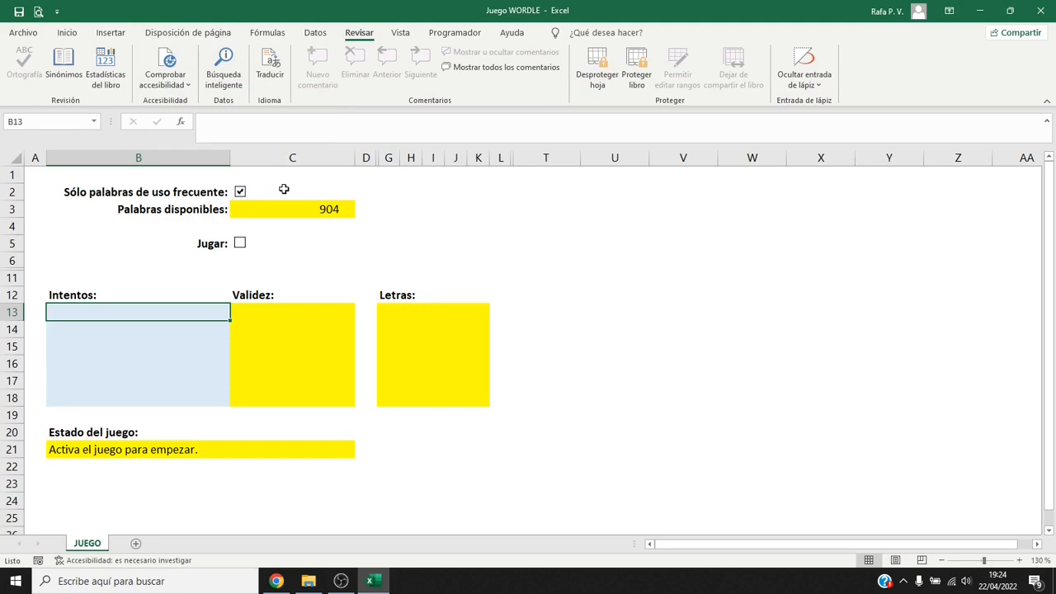
Test the sheet protection by moving the cell selection repeatedly down through the Intentos cells
key(Down)
key(Down)
key(Down)
key(Down)
key(Down)
key(Down)
key(Down)
key(Down)
key(Down)
key(Down)
key(Down)
key(Down)
key(Down)
key(Down)
key(Down)
key(Down)
key(Down)
key(Down)
Enlarge the view of the JUEGO sheet to 160%
click(1019, 561)
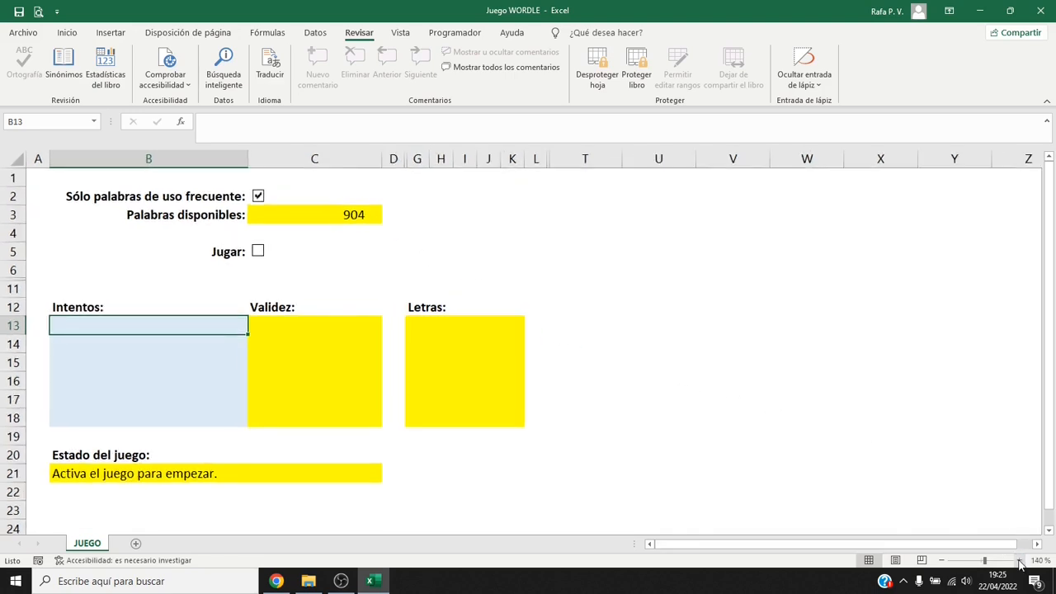
click(1018, 561)
click(1019, 561)
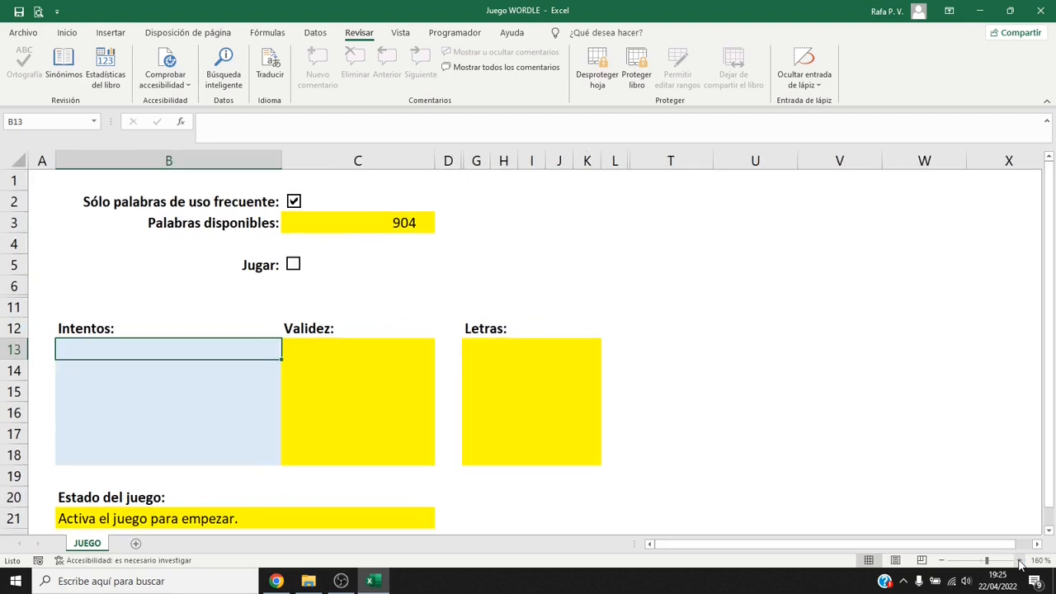
Activate the Jugar option and enter CESAR and PINTA as the first two guesses in Intentos cells B13 and B14
click(293, 266)
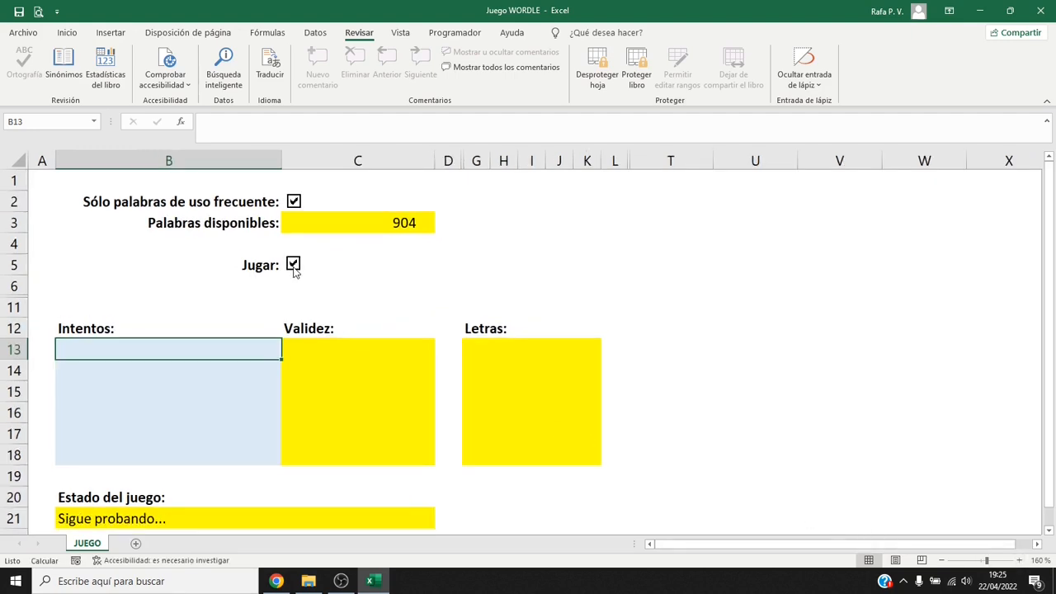
text(CESAR)
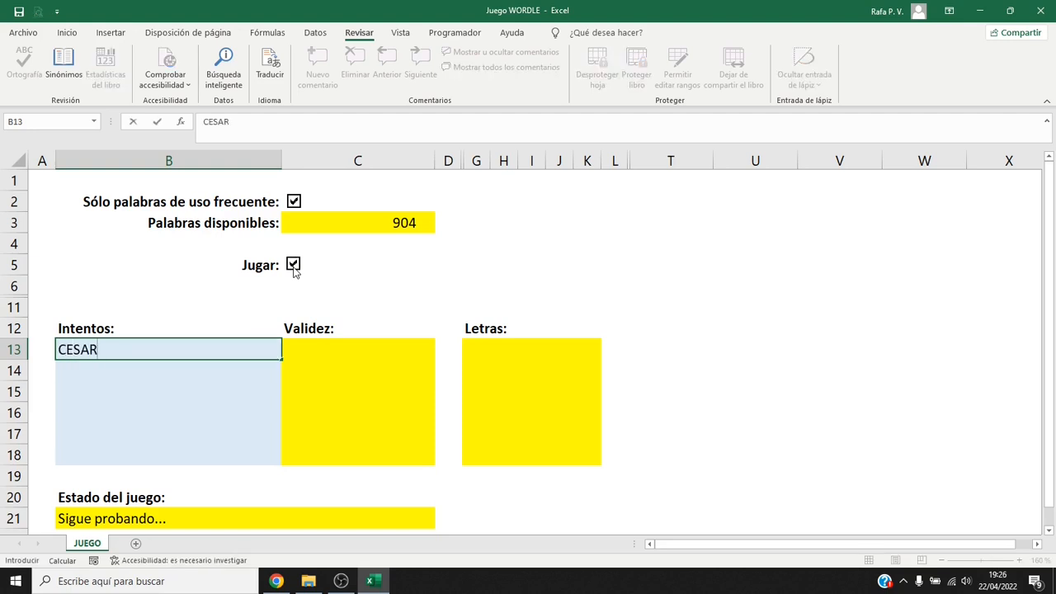
key(Return)
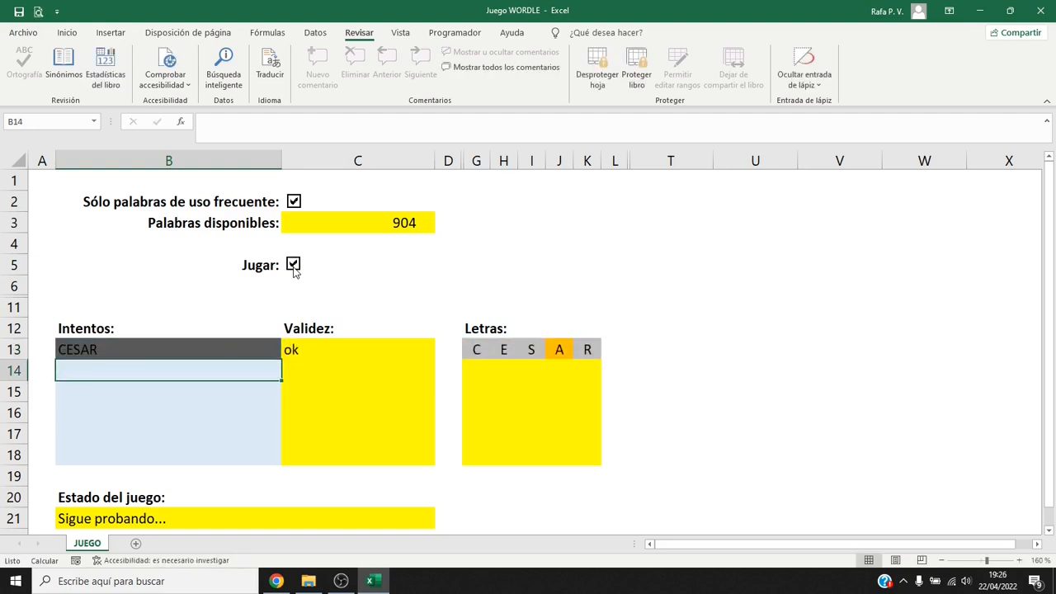
text(PINT)
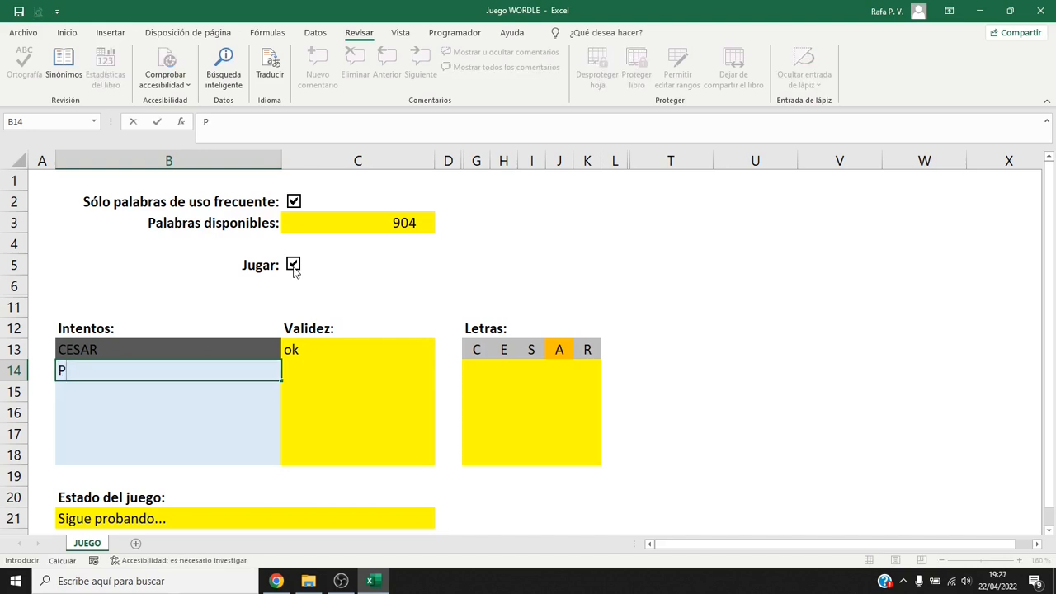
text(A)
key(Return)
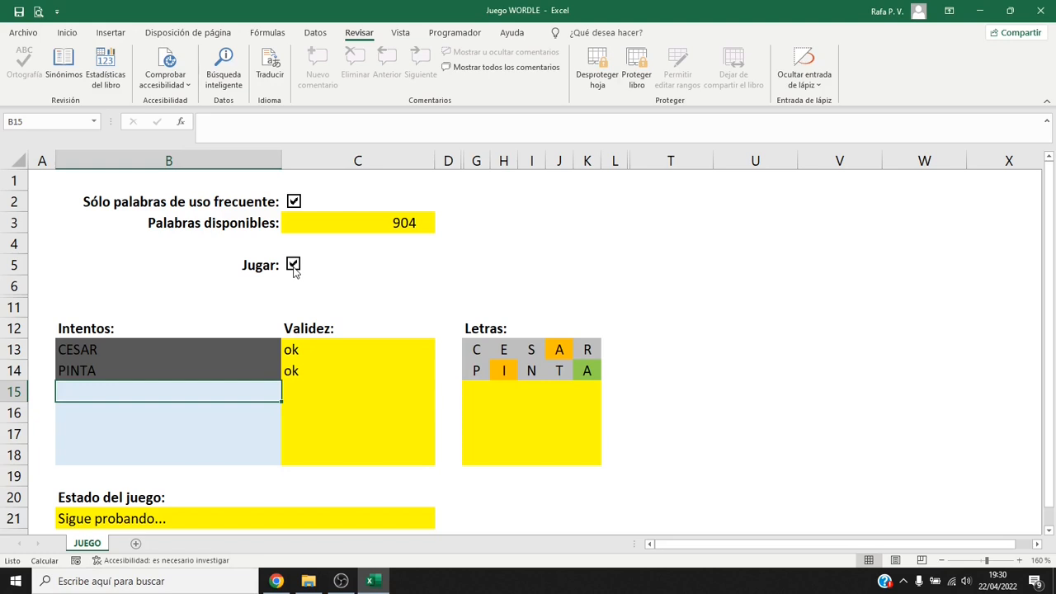
Enter ZUMBA, AGORA and AMIGA as the next three guesses in Intentos cells B15 to B17
text(ZUMBA)
key(Return)
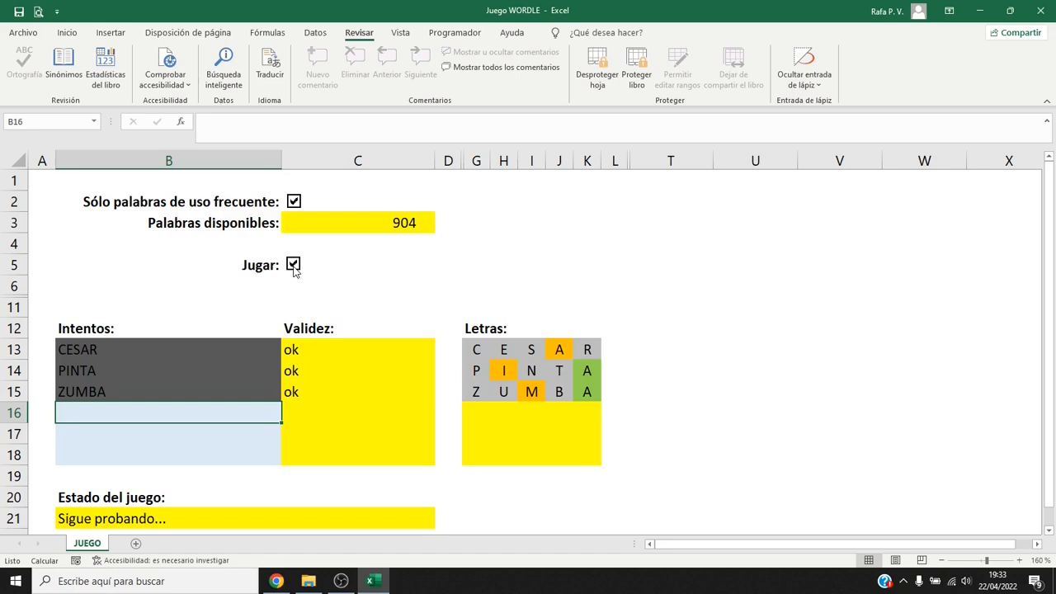
text(AGORA)
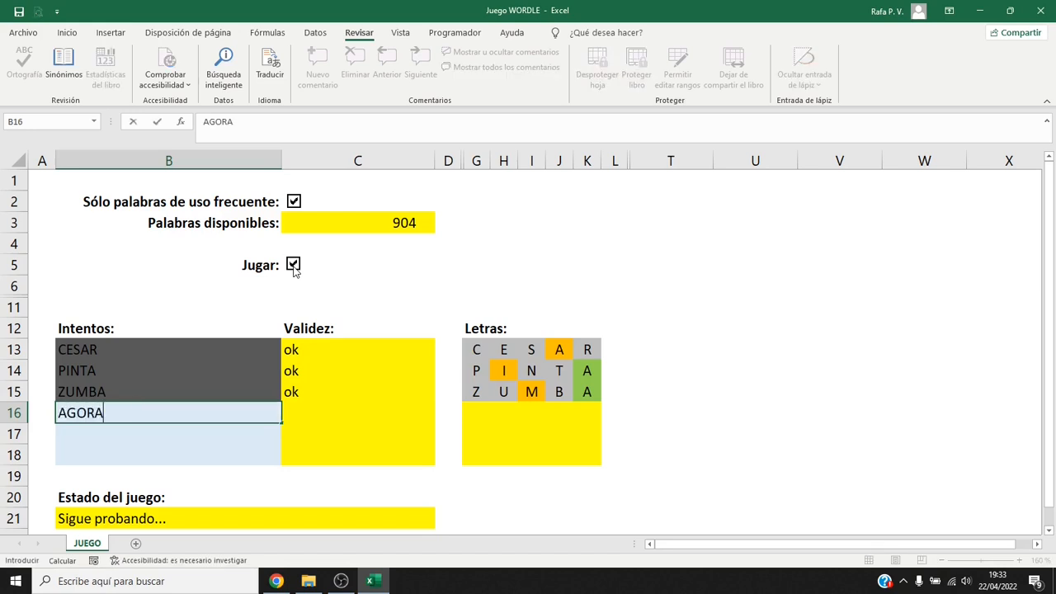
key(Return)
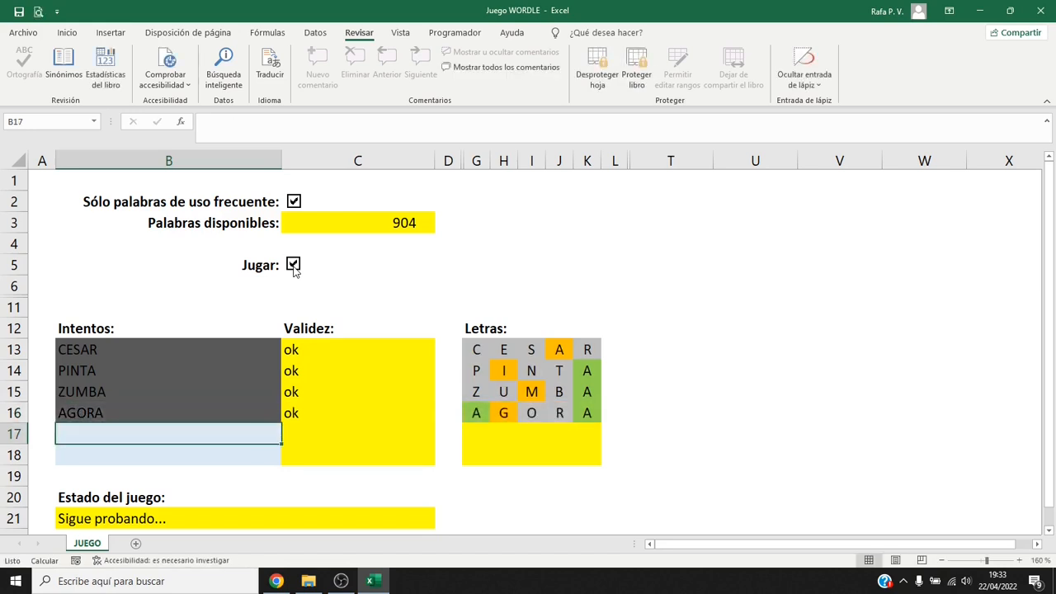
text(AMIGA)
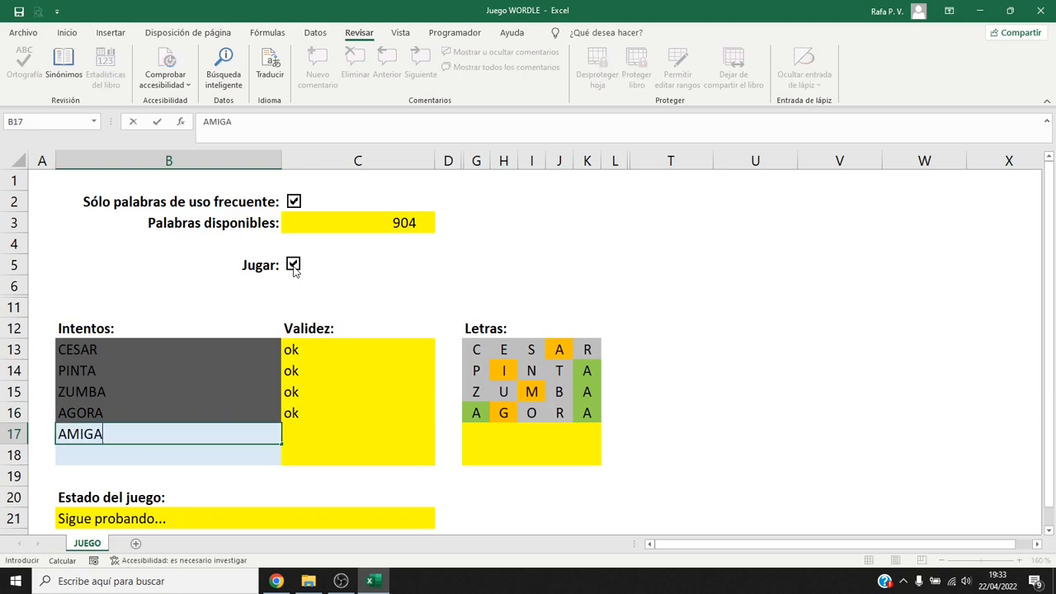
key(Return)
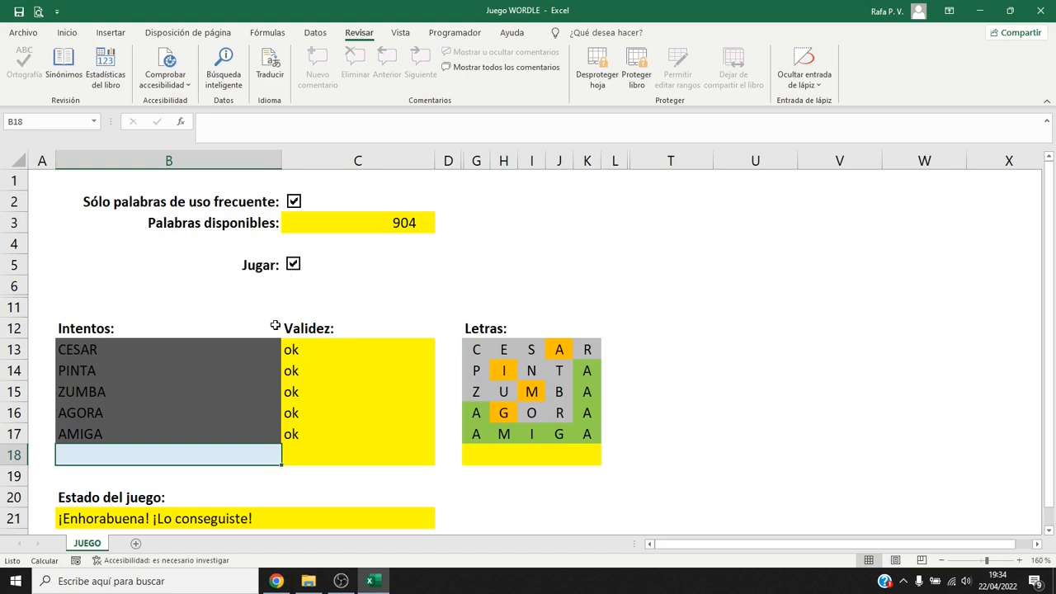
Clear the guesses in Intentos cells B13:B17 and deactivate the Jugar option to reset the game
drag(261, 348, 254, 423)
key(Delete)
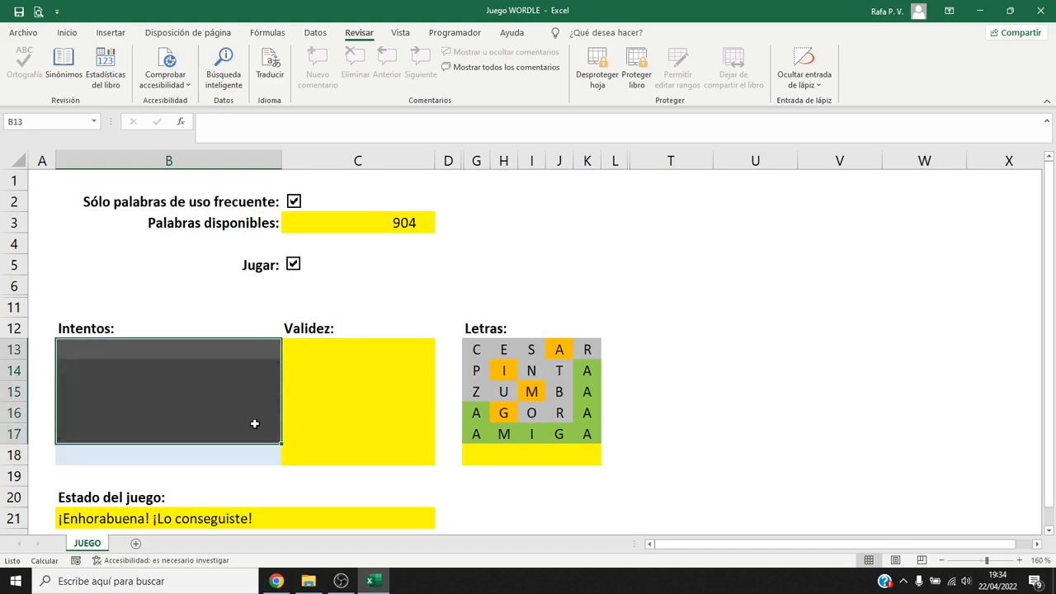
click(243, 350)
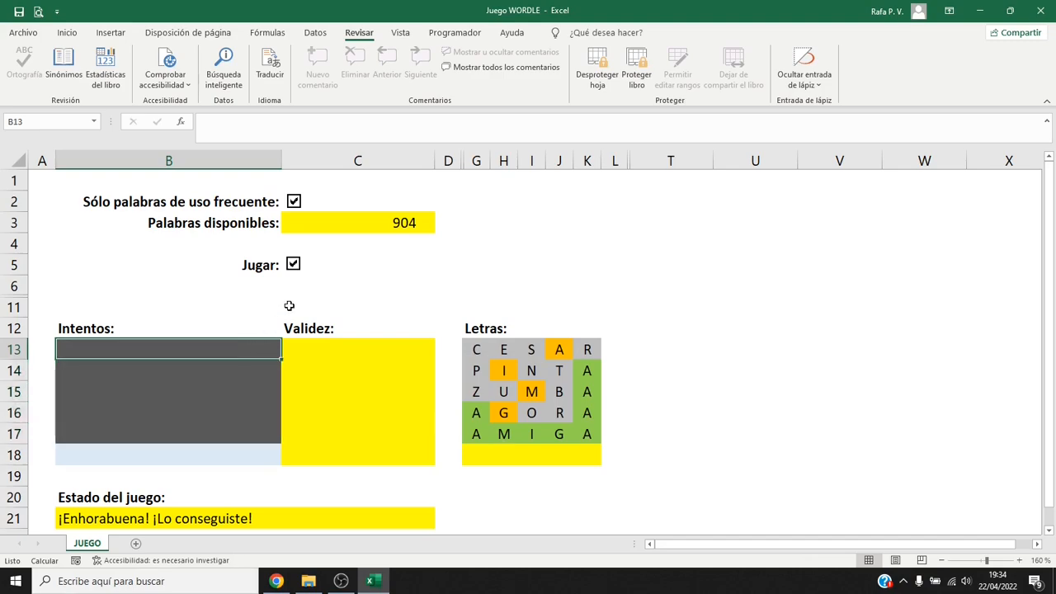
click(294, 265)
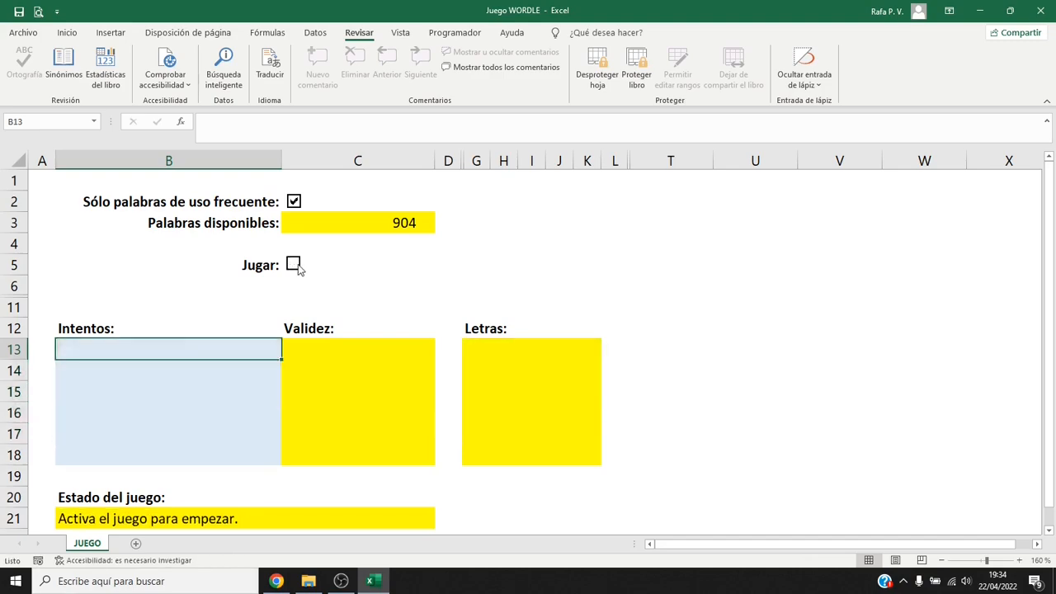